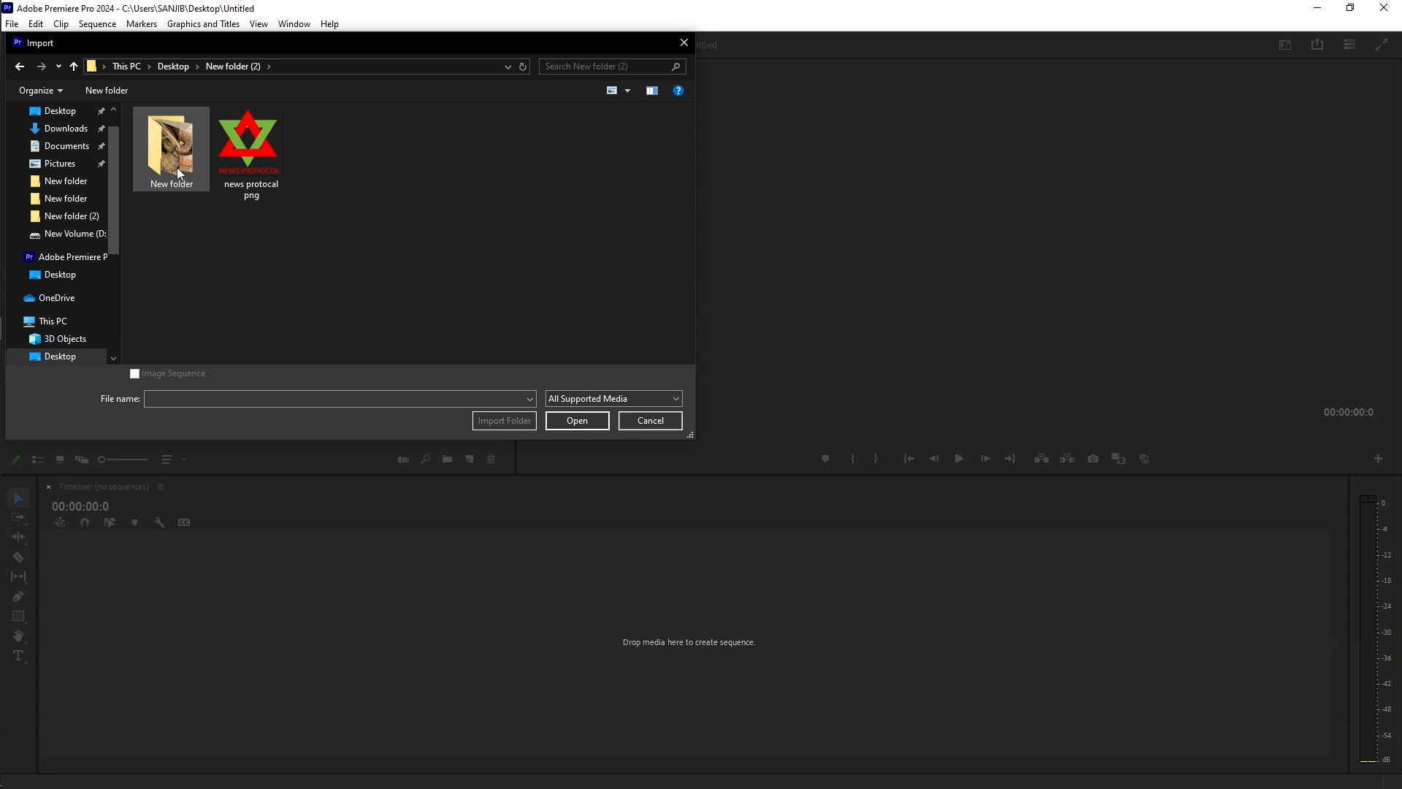
Step: Import all the video clips and images from the New folder inside New folder (2)
double_click(177, 168)
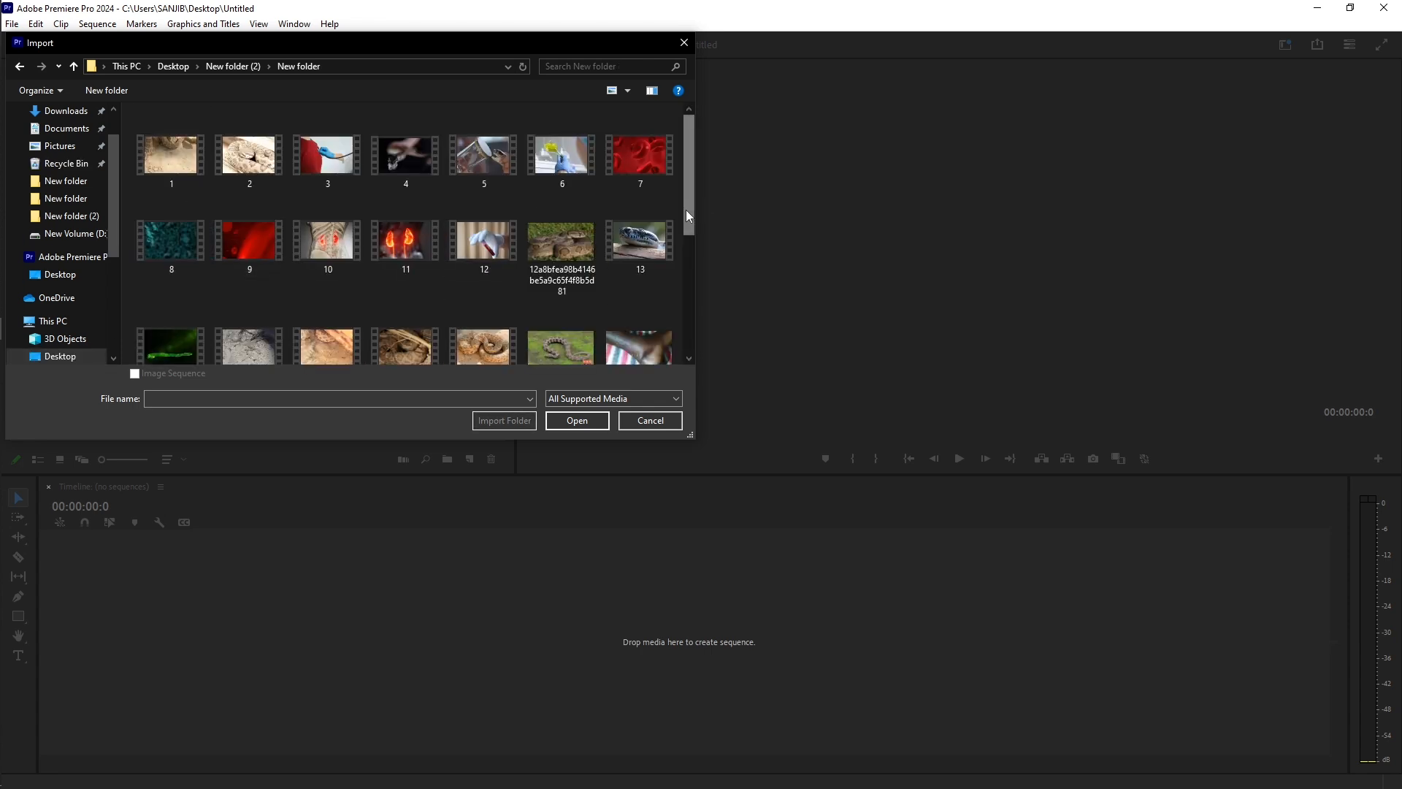
drag(691, 201, 694, 275)
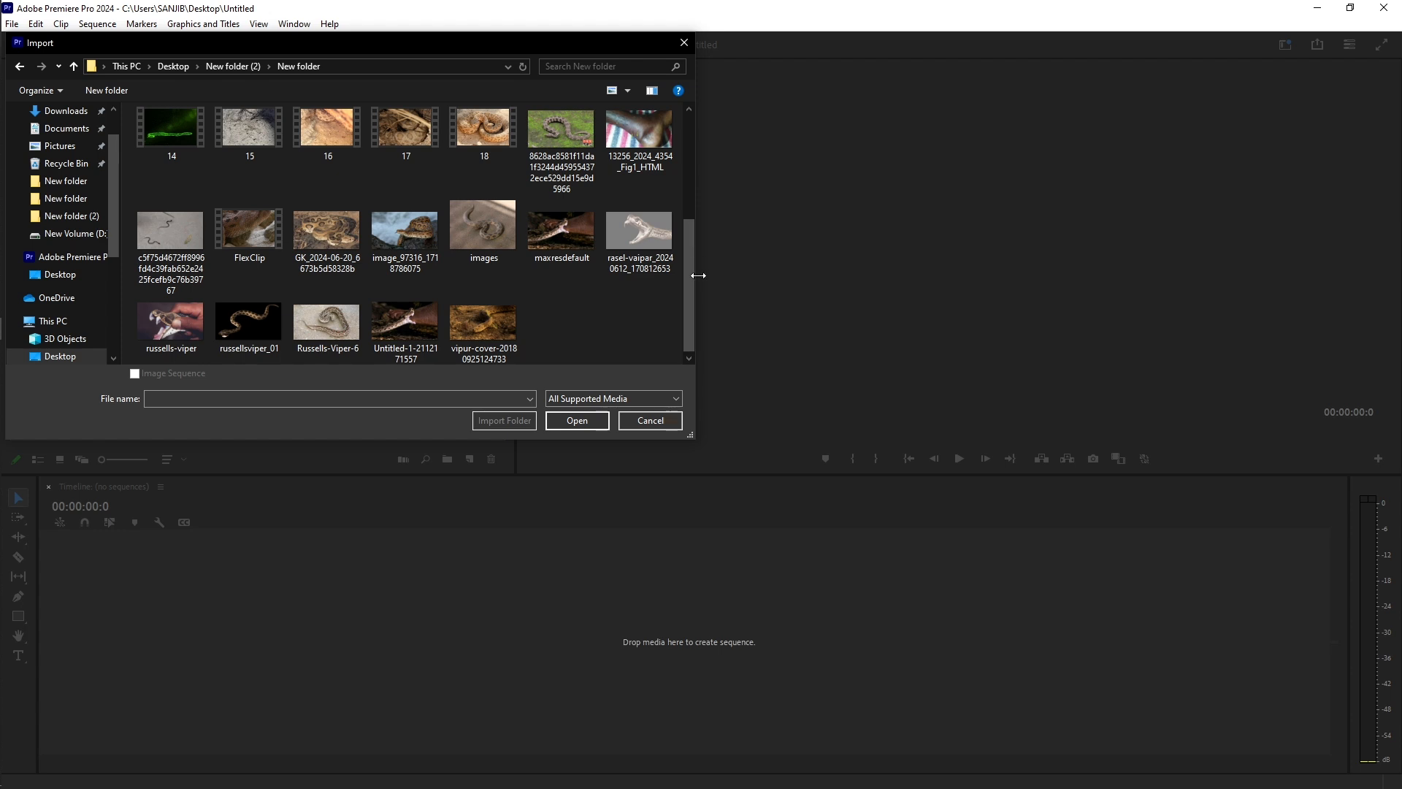
click(489, 328)
key(ctrl+a)
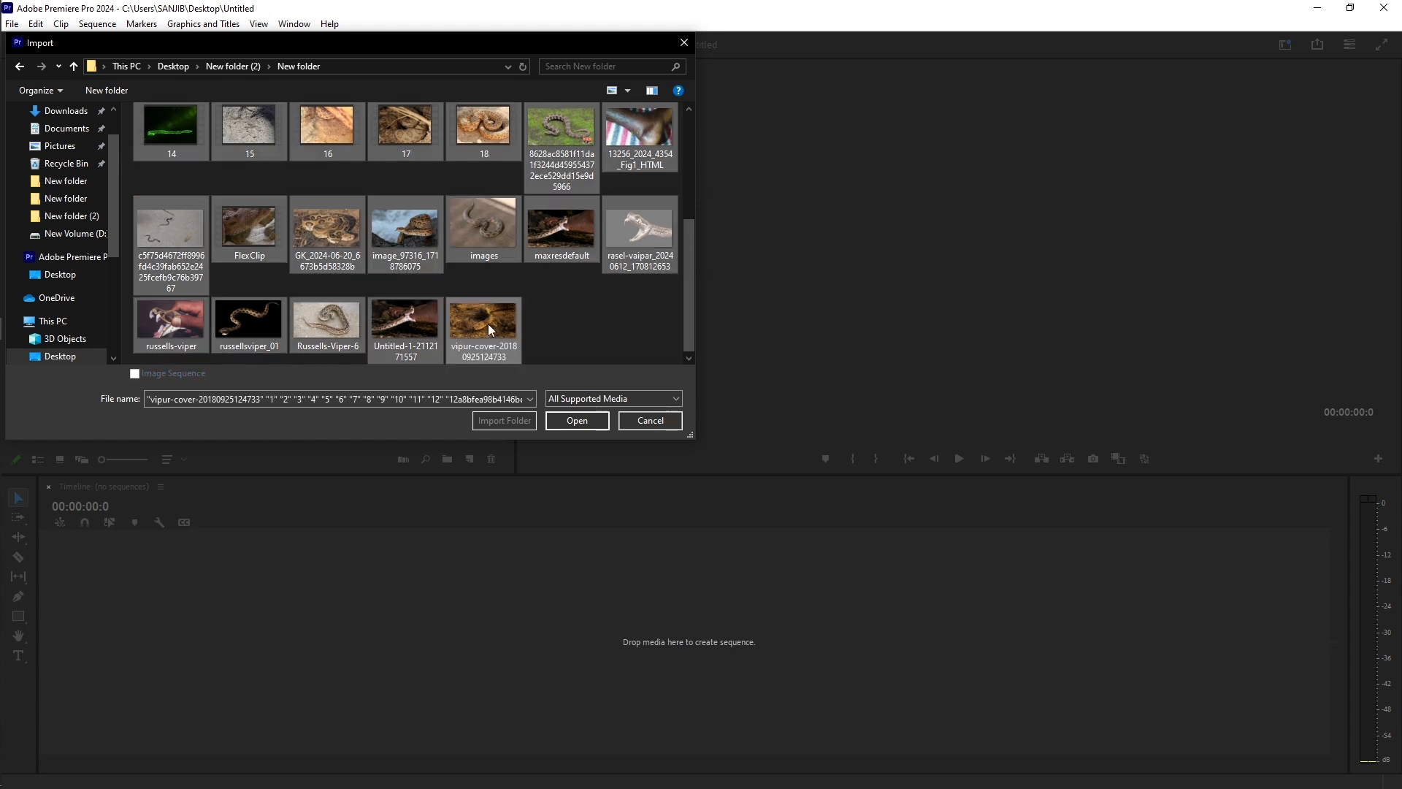
click(579, 422)
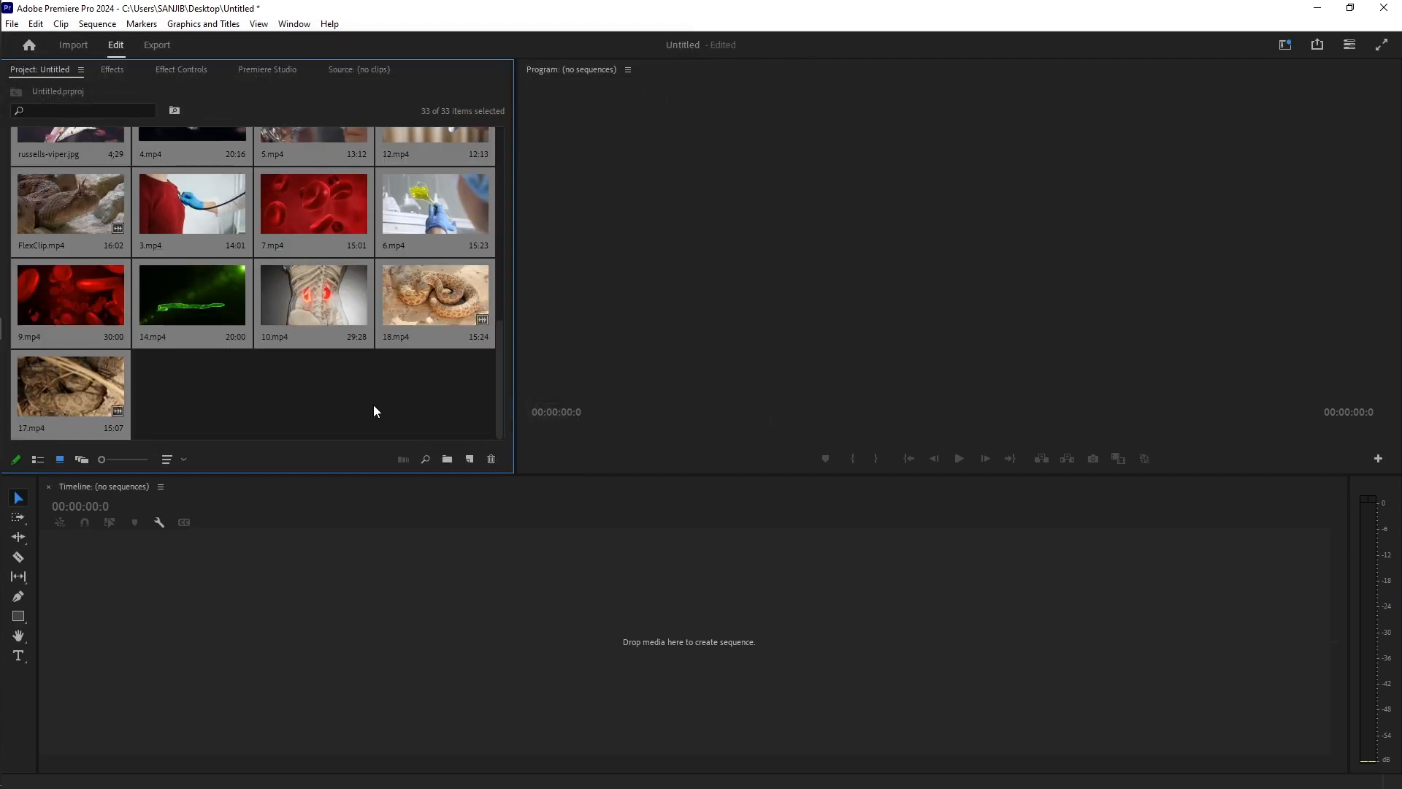
Step: Import the audio file hhhhhhhhhhhhhhh from the Desktop into the project
double_click(305, 378)
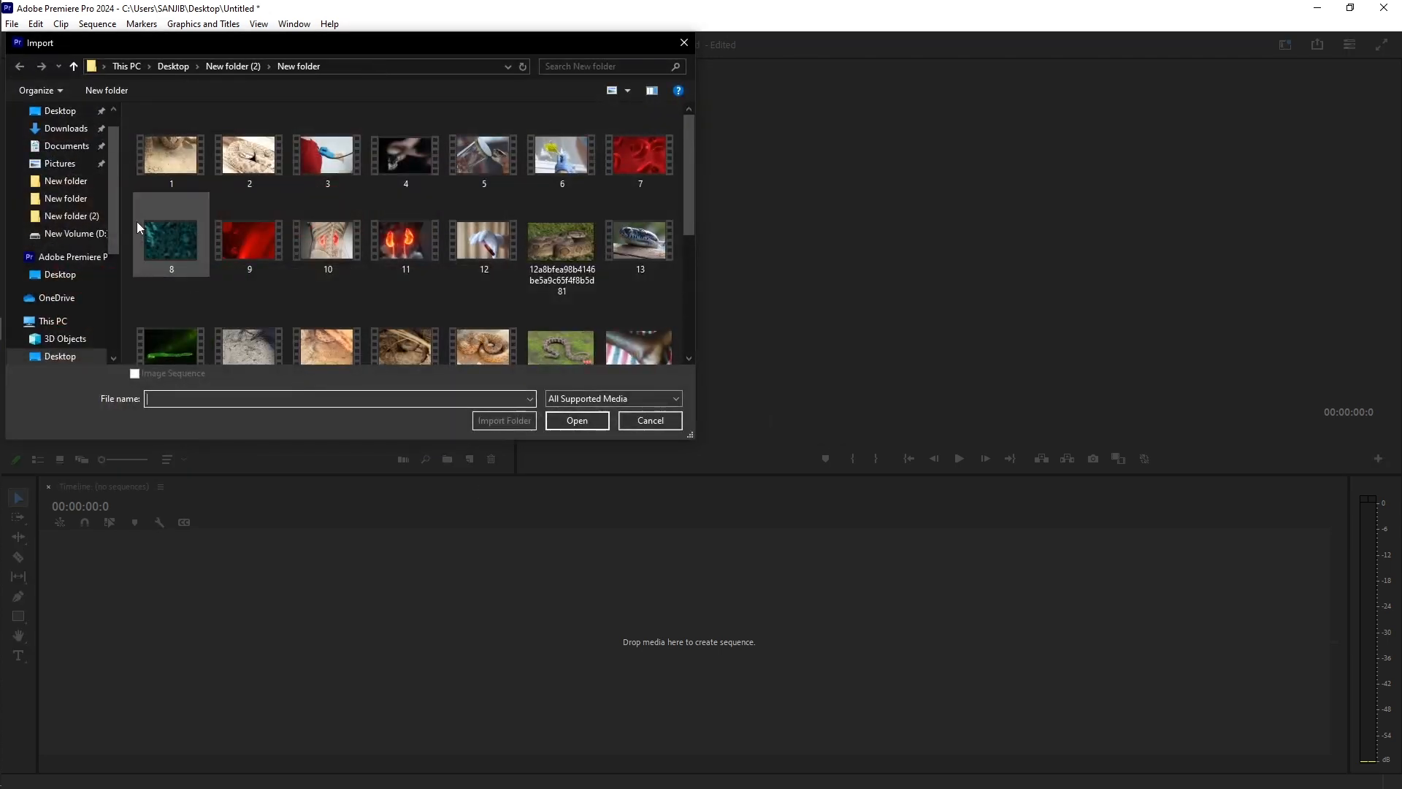
scroll(70, 157, up, 2)
click(61, 141)
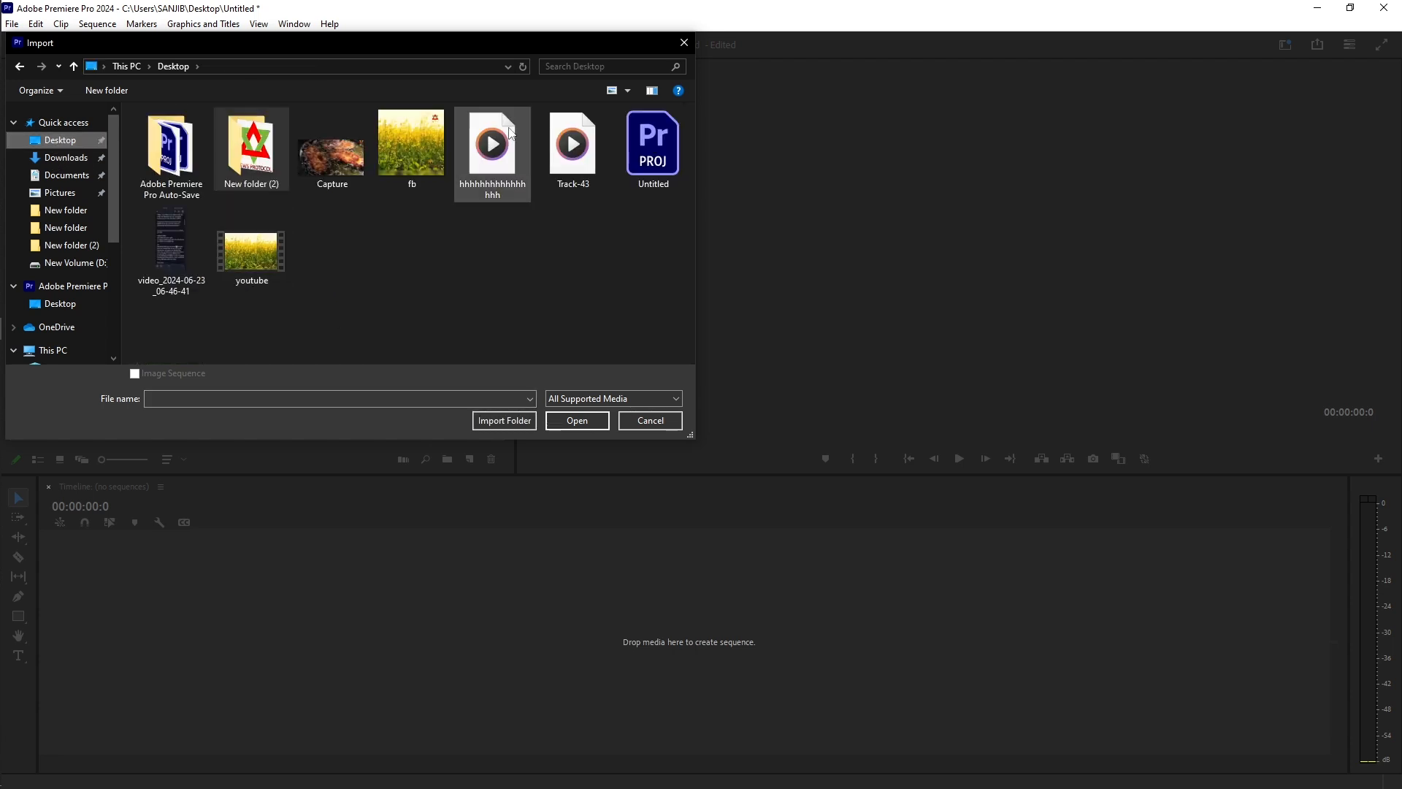
click(492, 153)
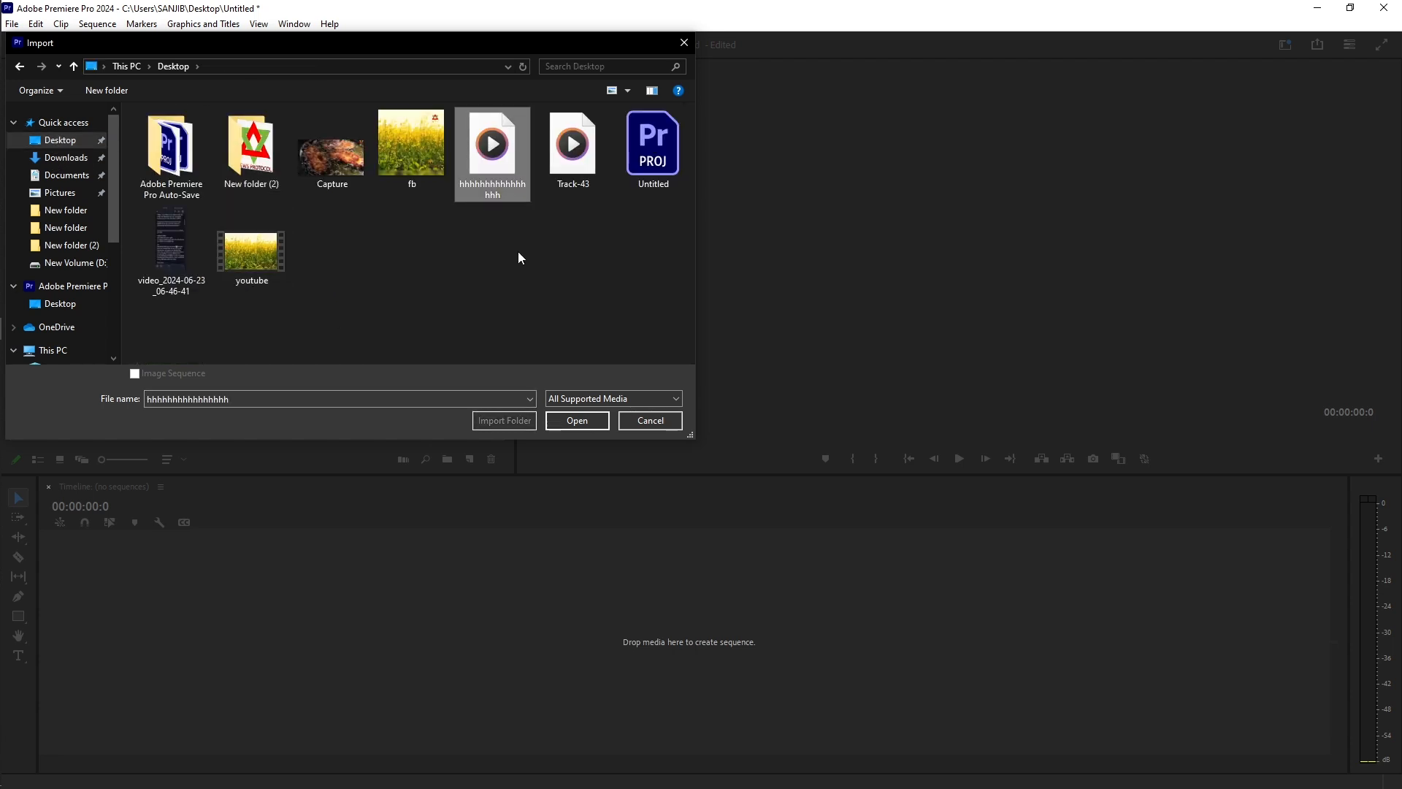
click(575, 421)
Step: Create a new sequence from the 17.mp4 clip by placing it in the empty timeline
drag(168, 396, 200, 385)
scroll(283, 388, up, 5)
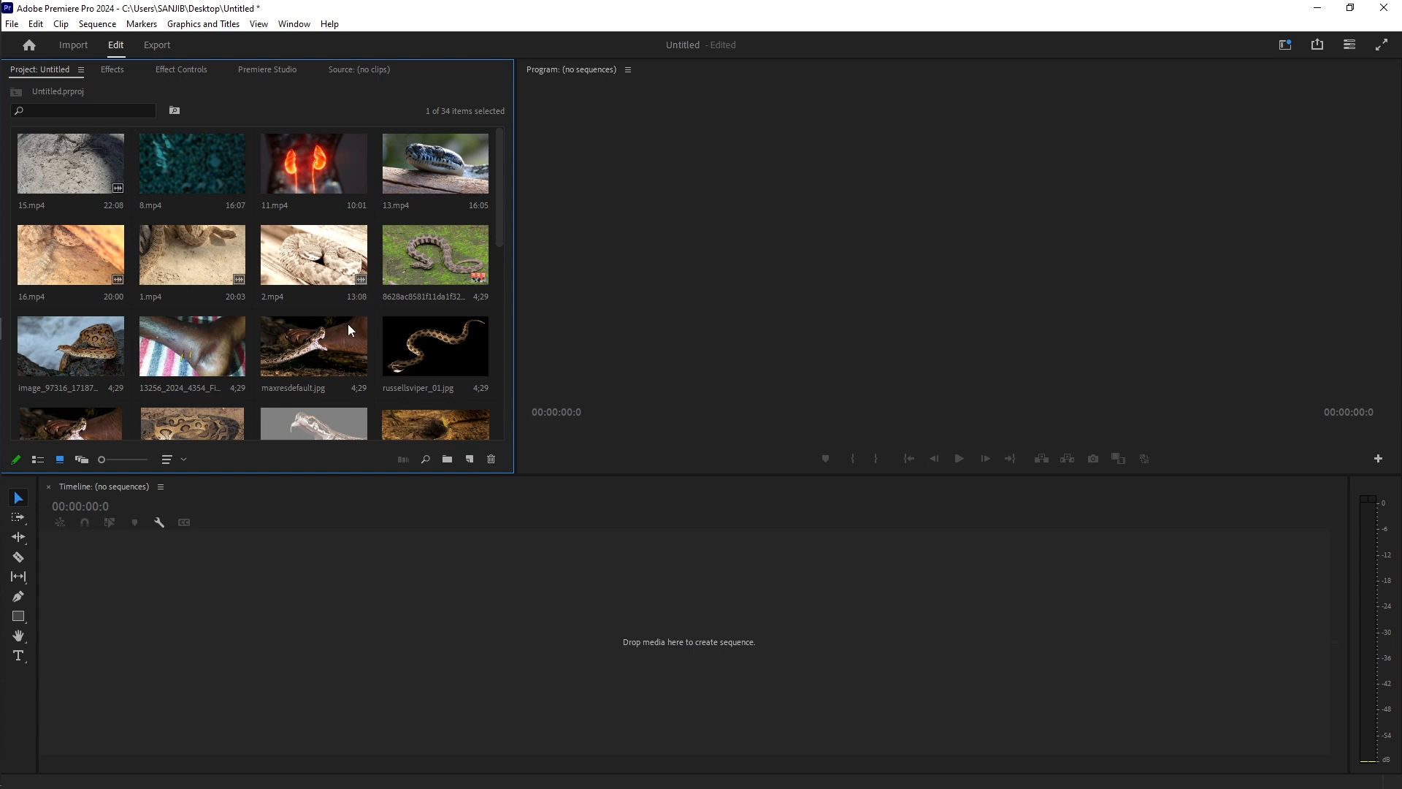
scroll(348, 330, down, 5)
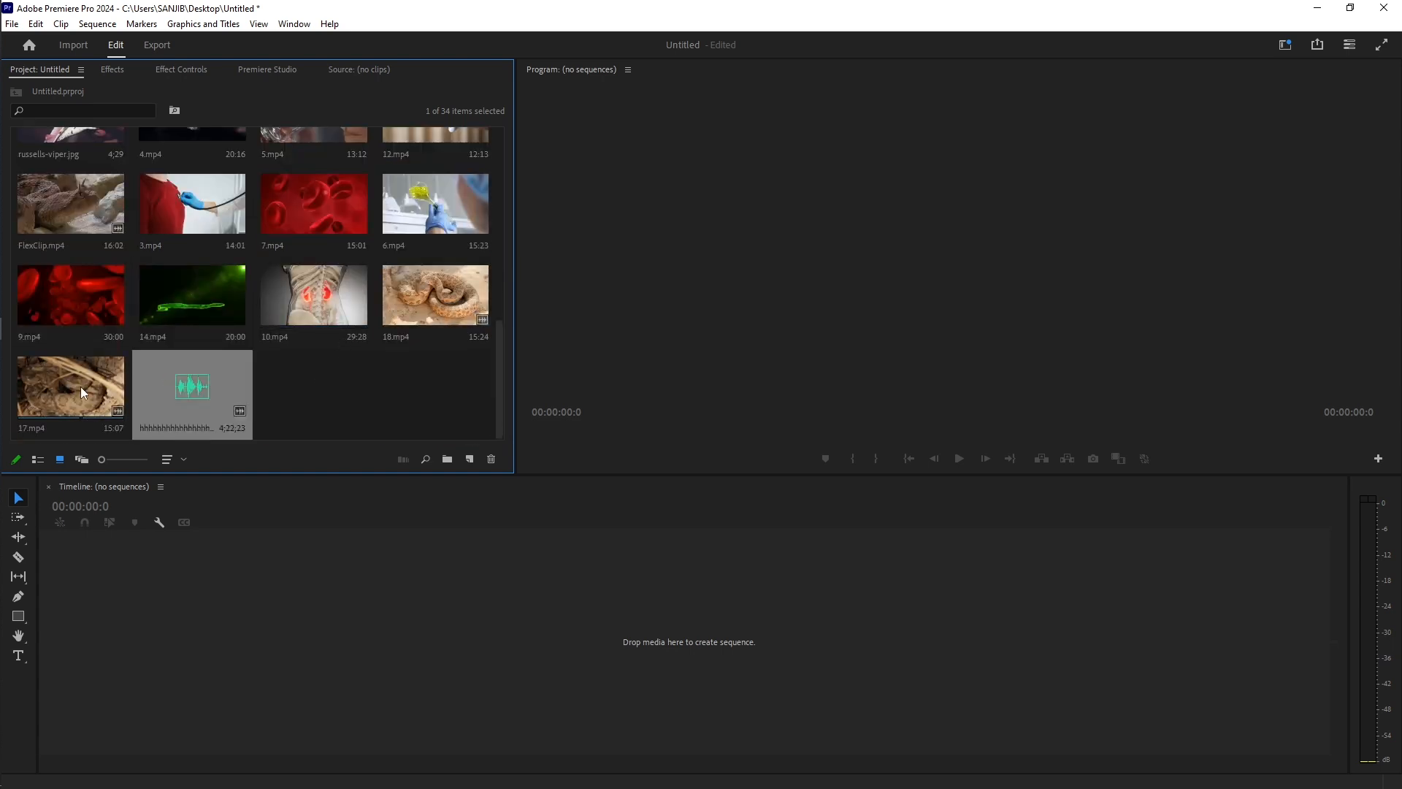
drag(71, 399, 167, 597)
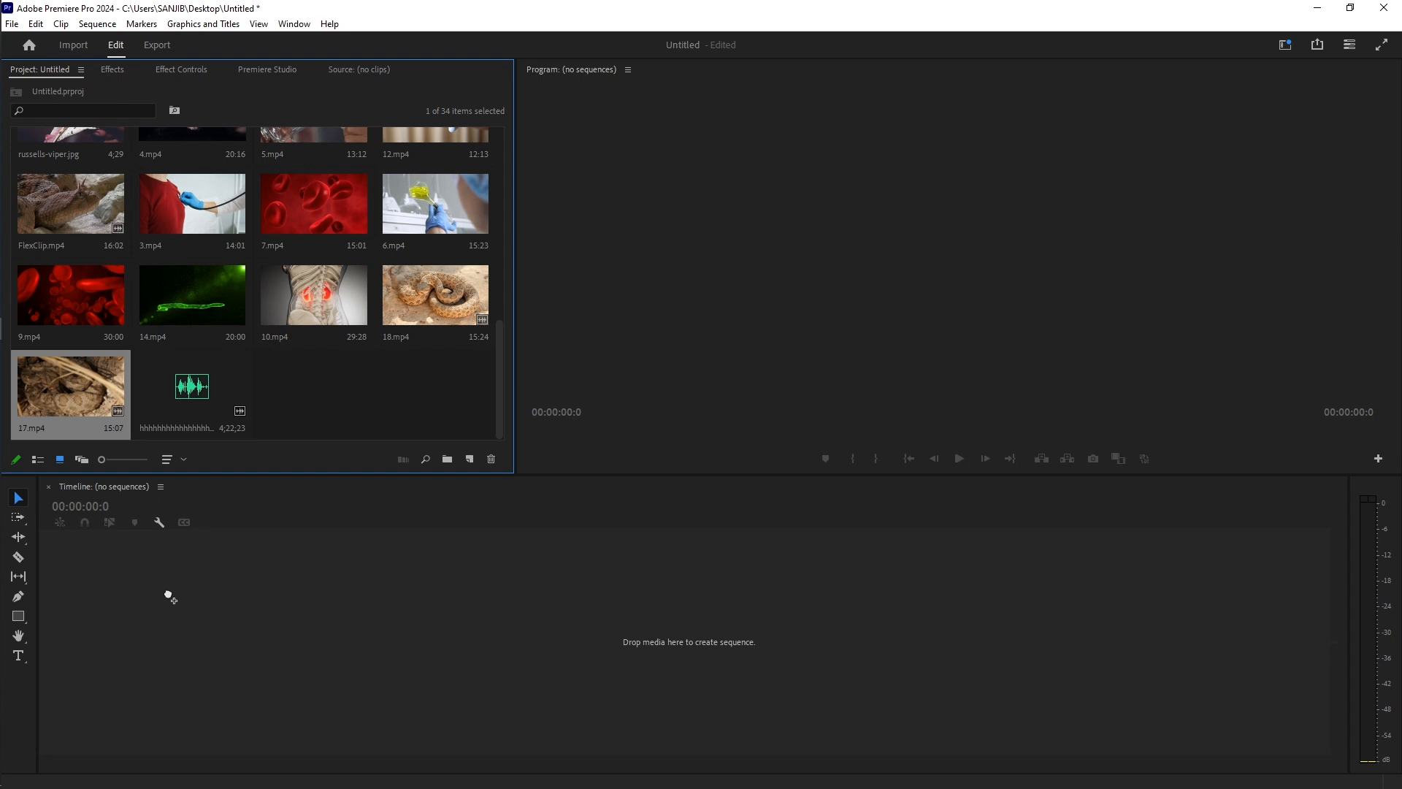
drag(169, 597, 168, 595)
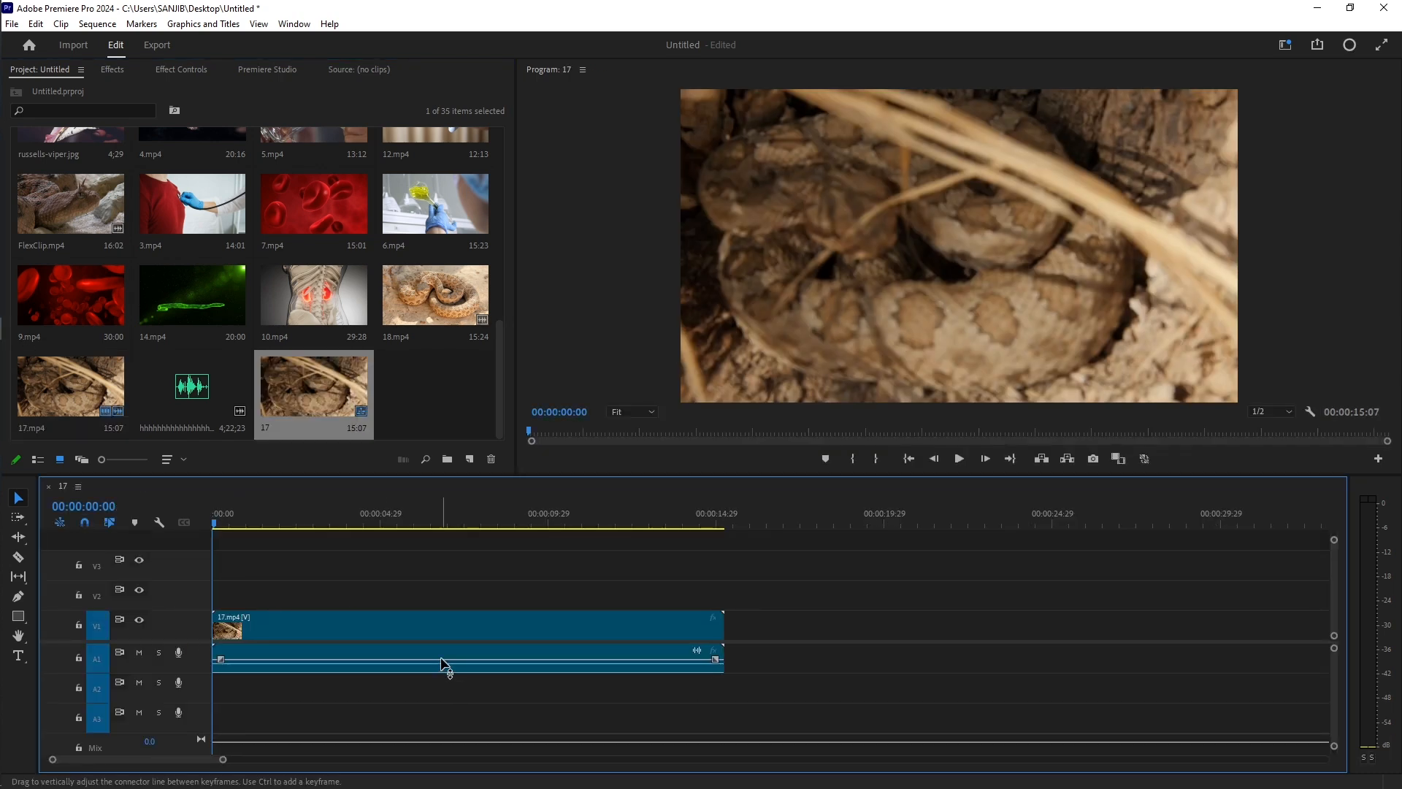
Step: Unlink the 17.mp4 clip's audio from its video and delete the audio part from track A1
click(443, 665)
right_click(443, 664)
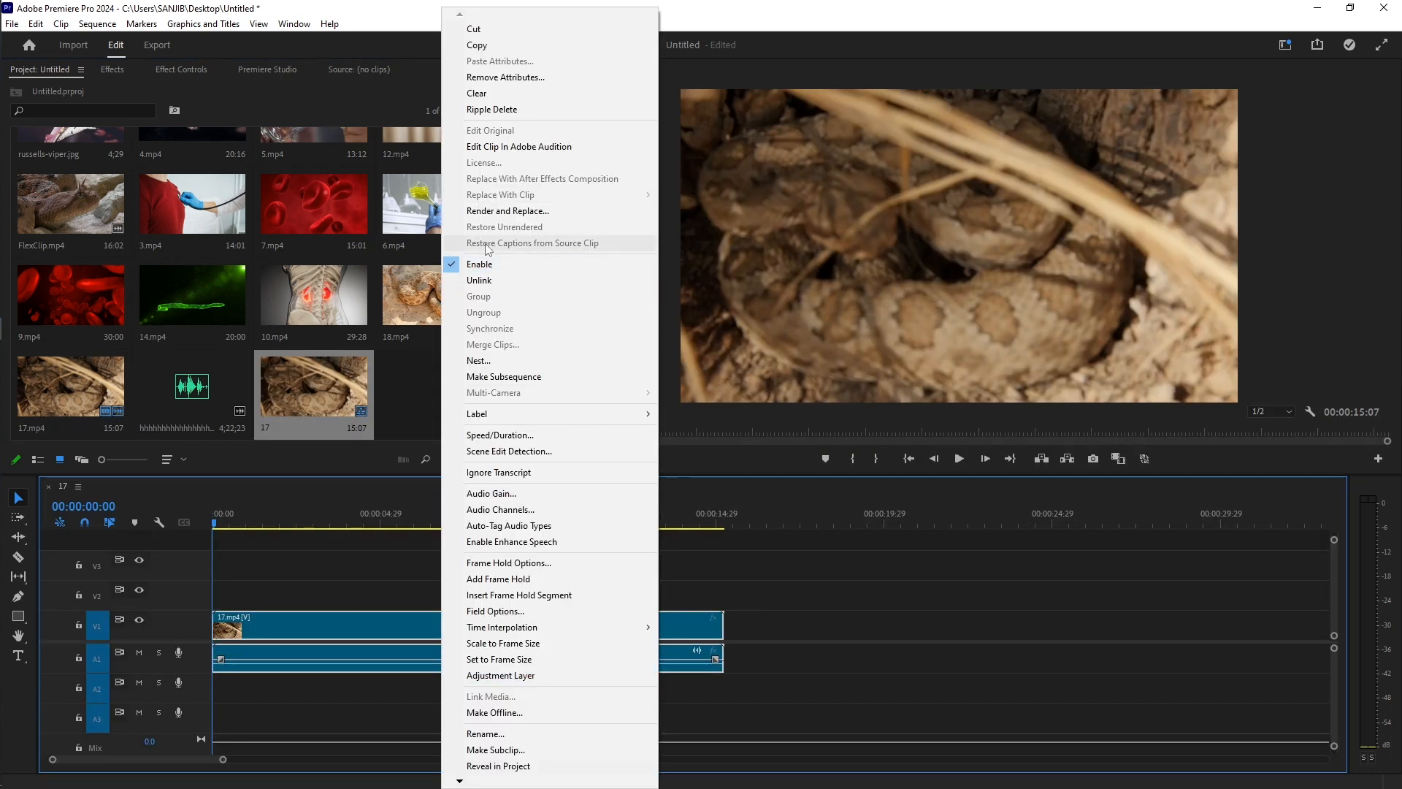
click(478, 281)
click(431, 663)
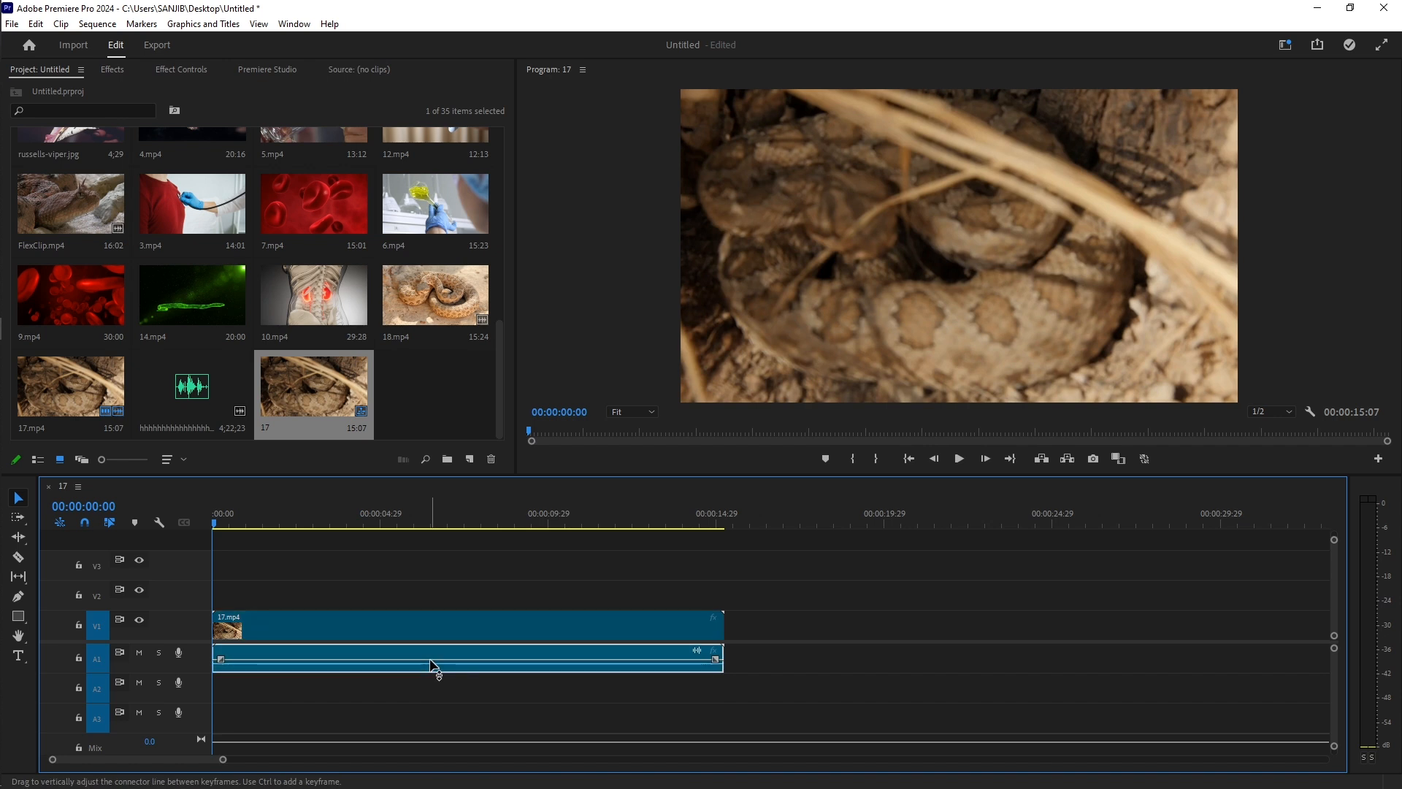
key(Delete)
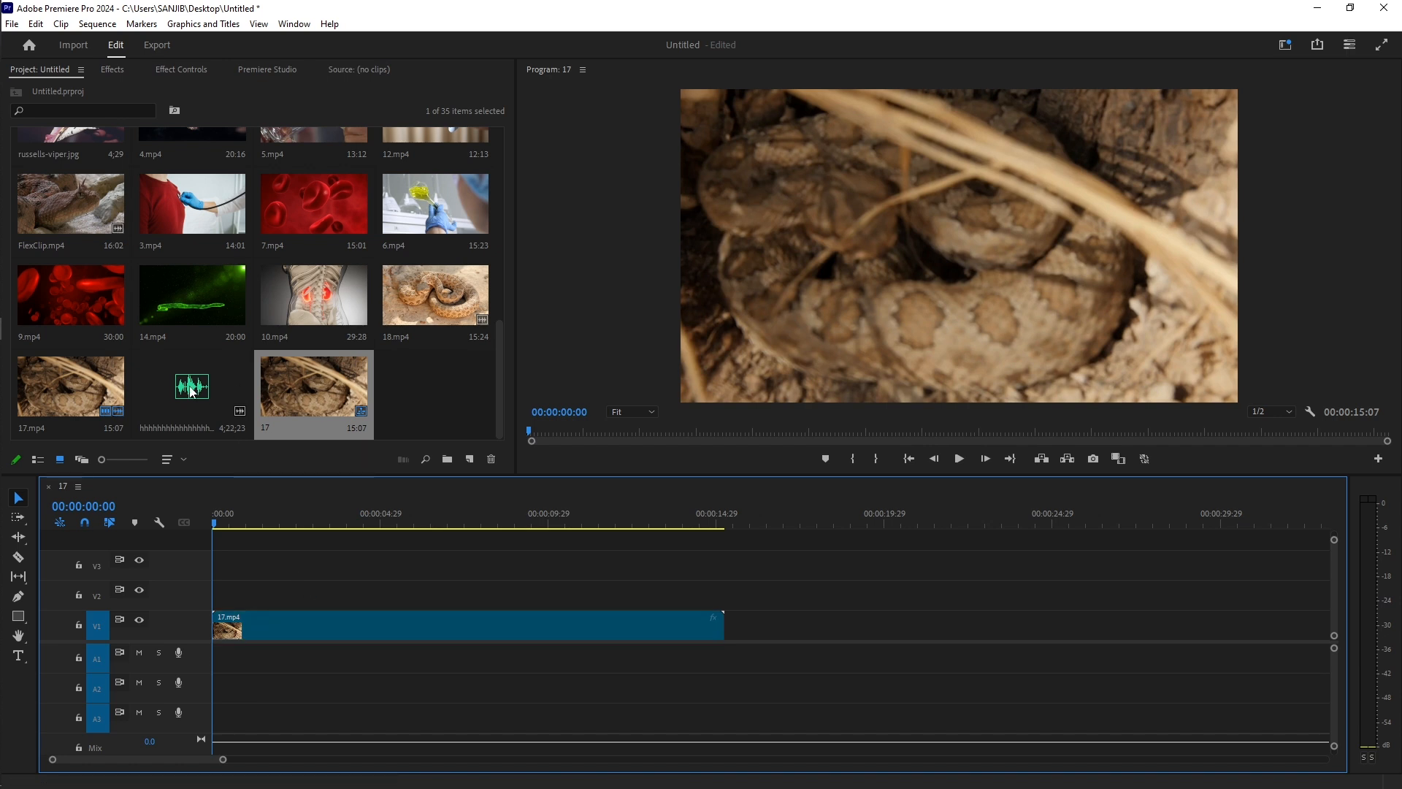
Step: Place the imported hhhhhhhhhhhhhhh audio file at the start of track A1
click(192, 392)
drag(191, 392, 203, 659)
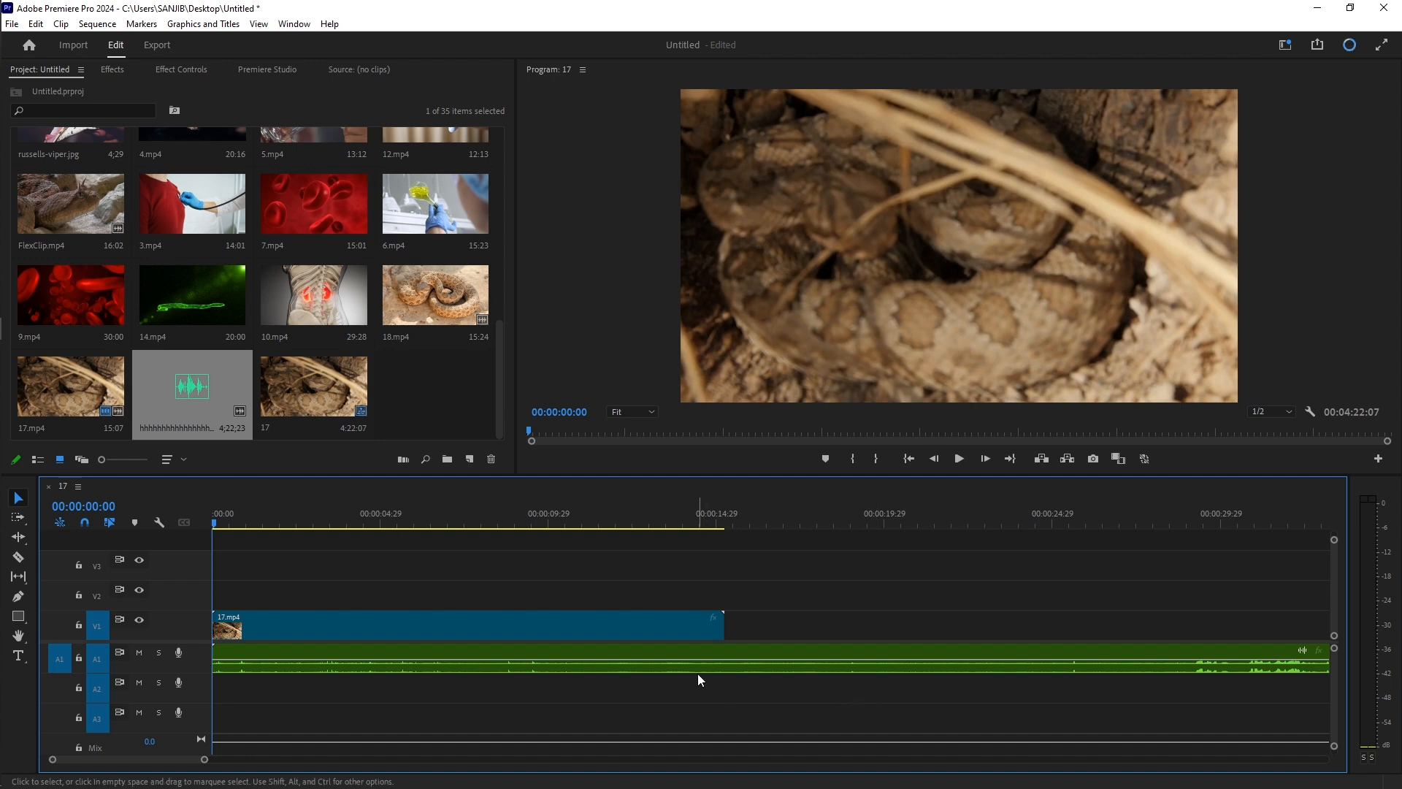
mouse_move(656, 666)
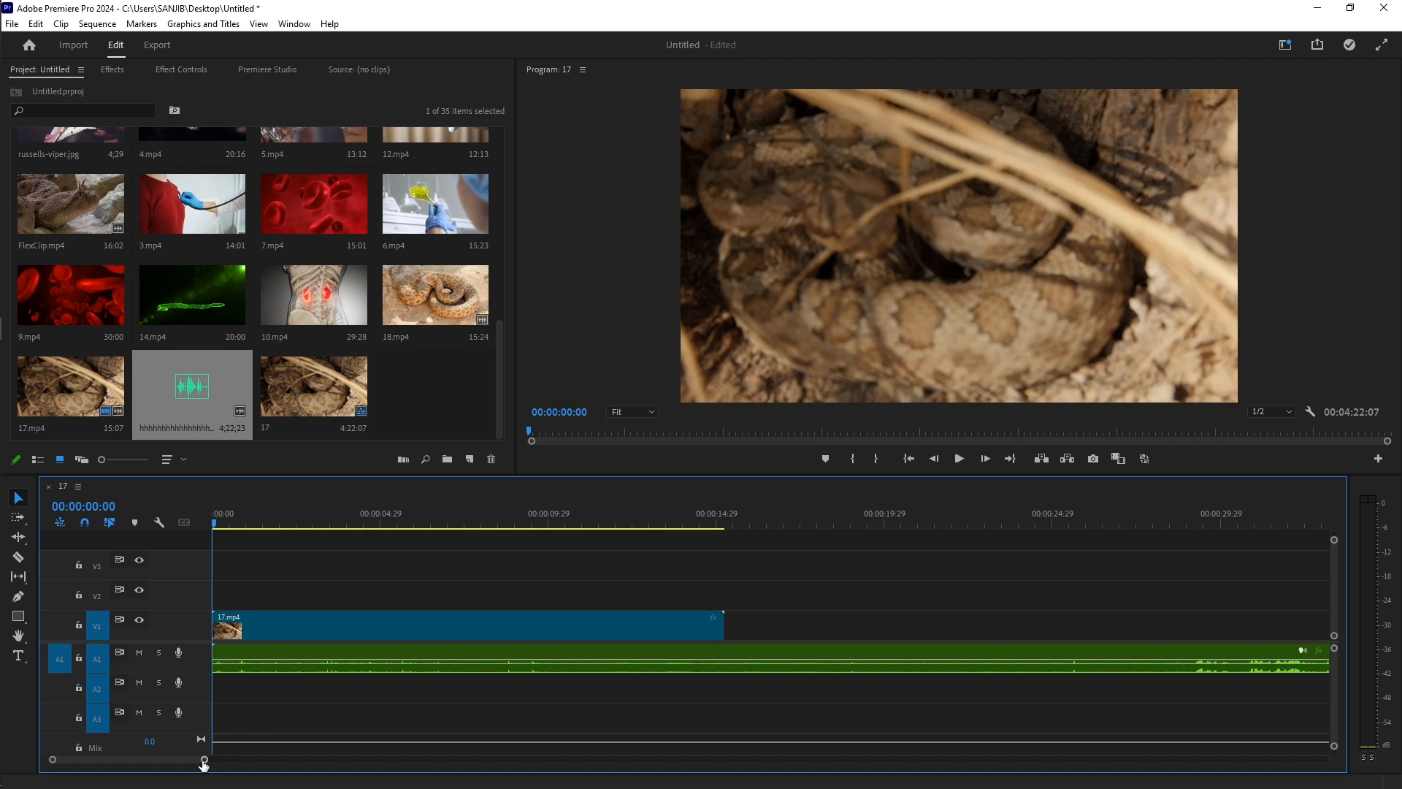
Step: Move the 17.mp4 clip on V1 to start at about 29 seconds and play its beginning to check it against the audio
drag(204, 759, 263, 762)
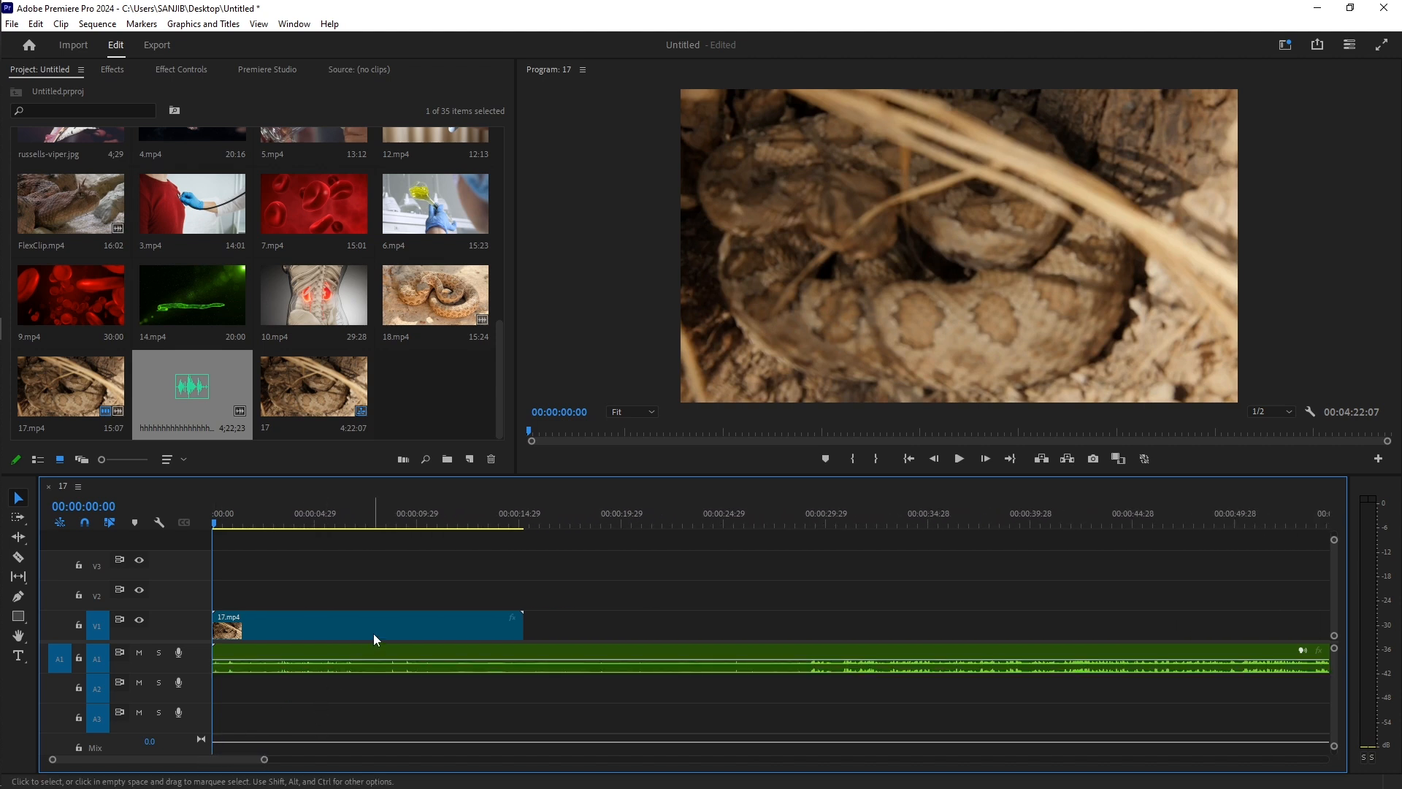
drag(373, 633, 969, 621)
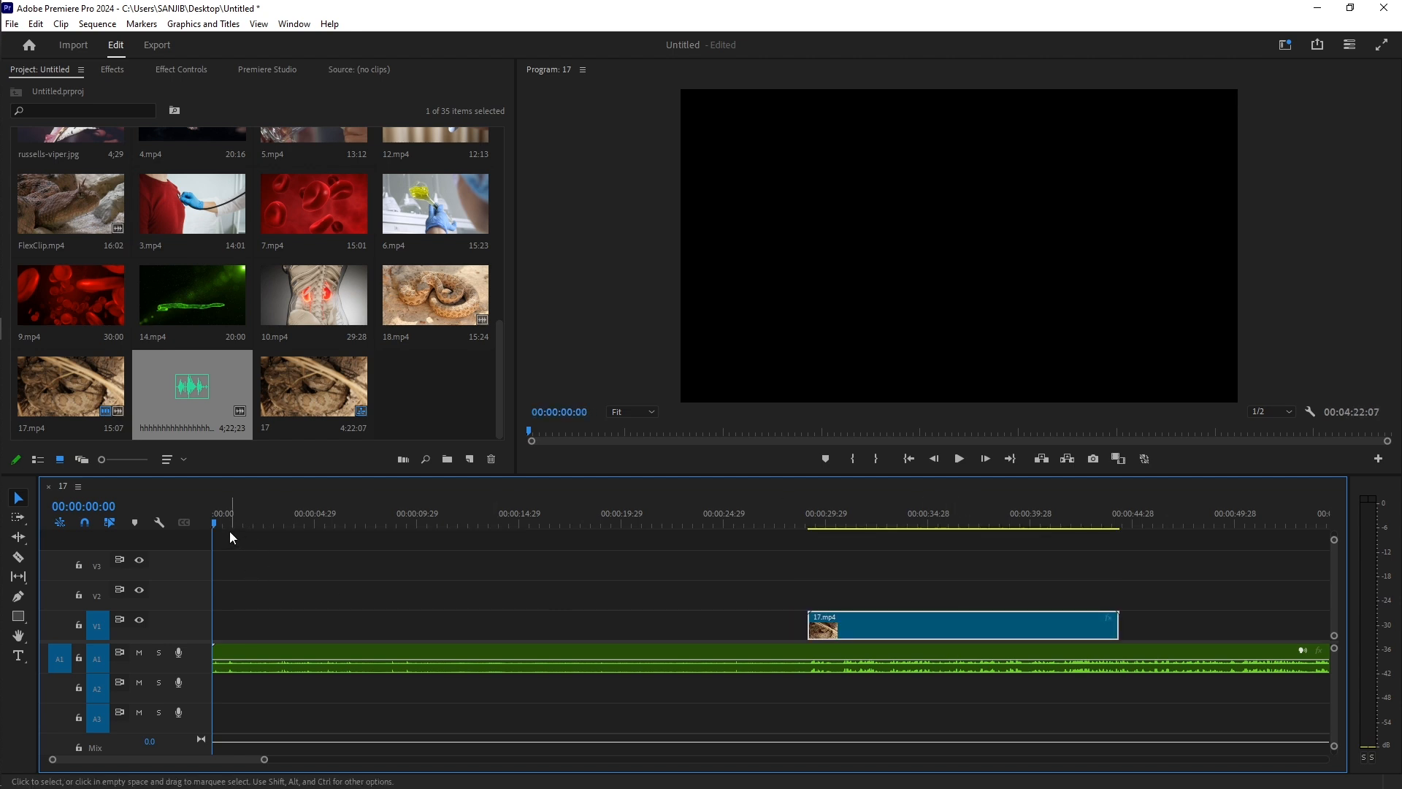
drag(230, 523, 809, 549)
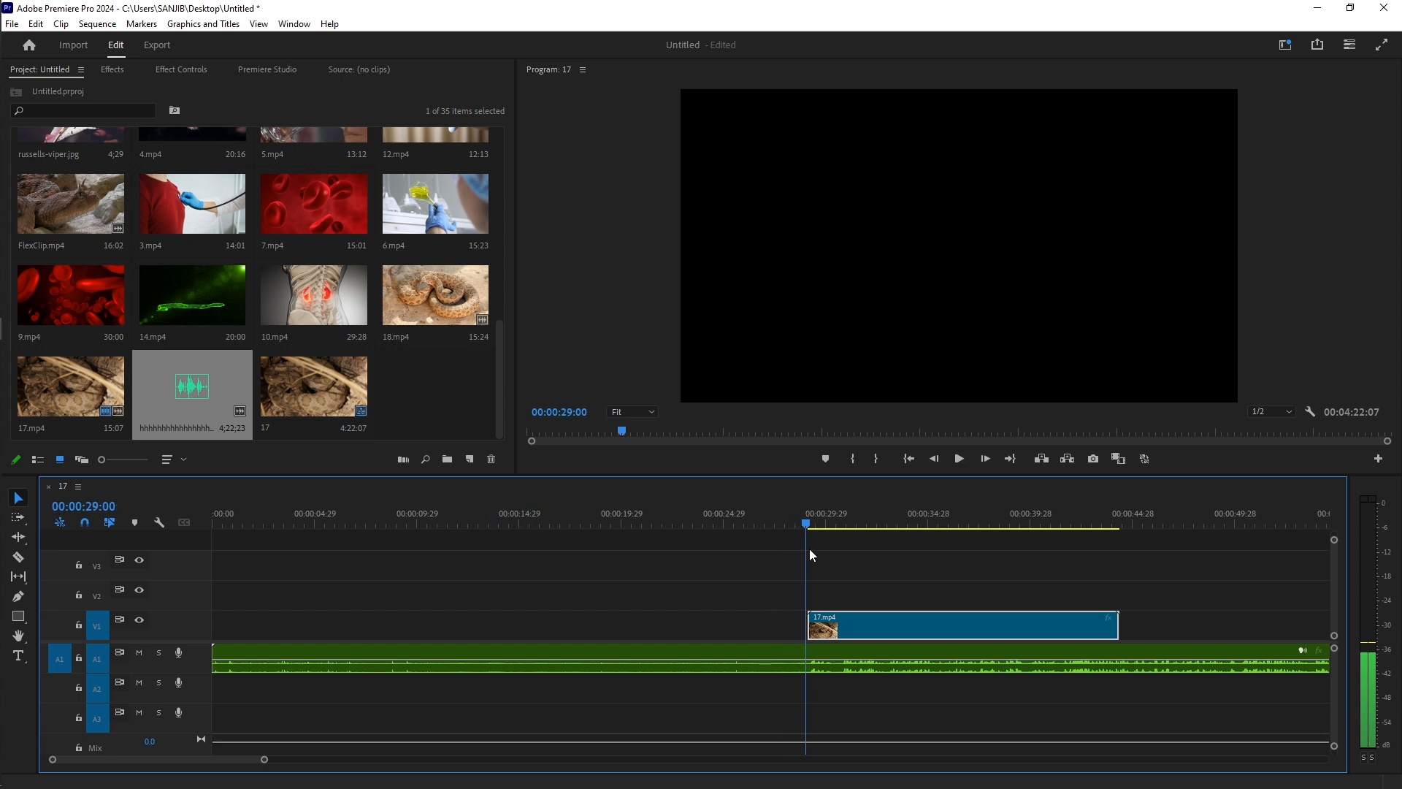
key(space)
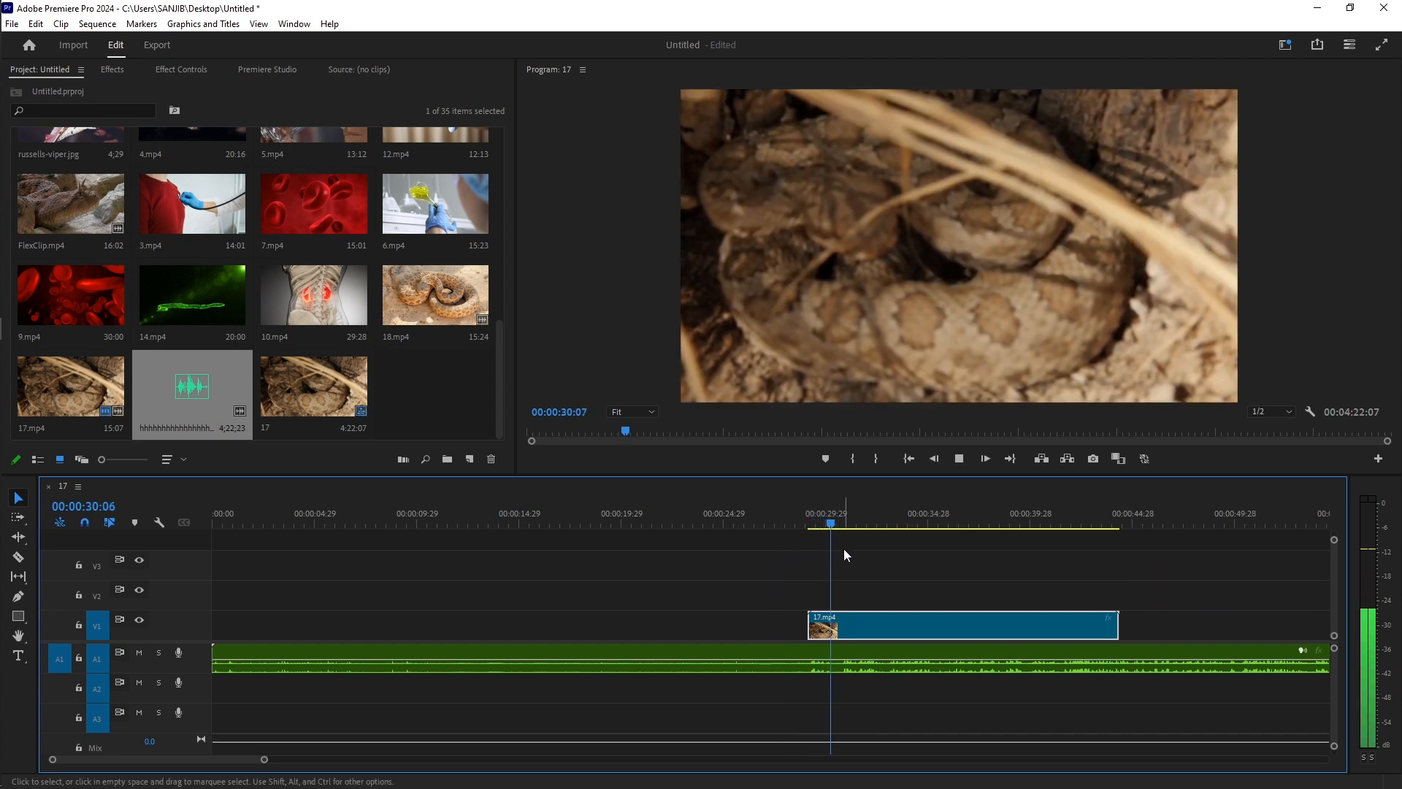
mouse_move(818, 524)
mouse_down()
mouse_move(798, 524)
mouse_move(813, 528)
mouse_up()
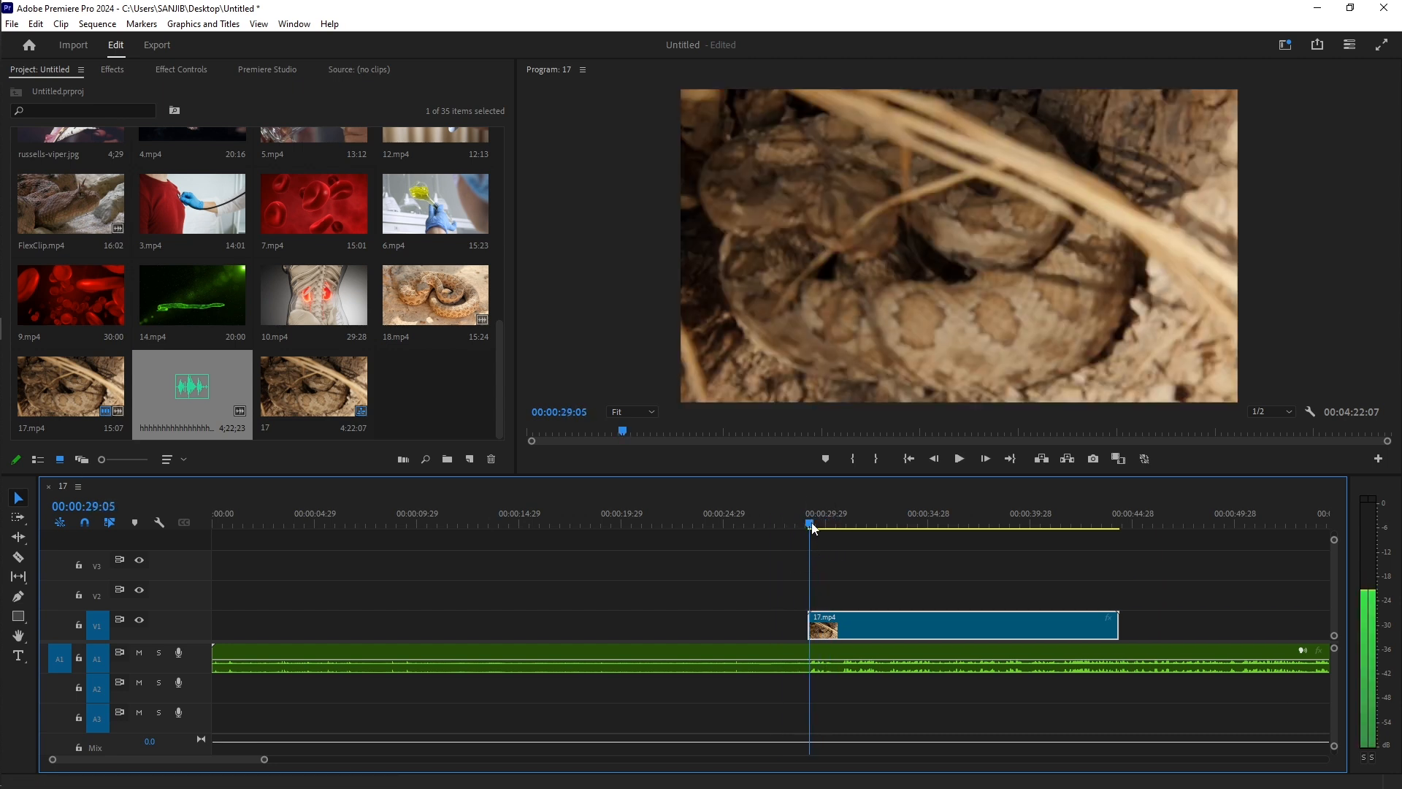
key(space)
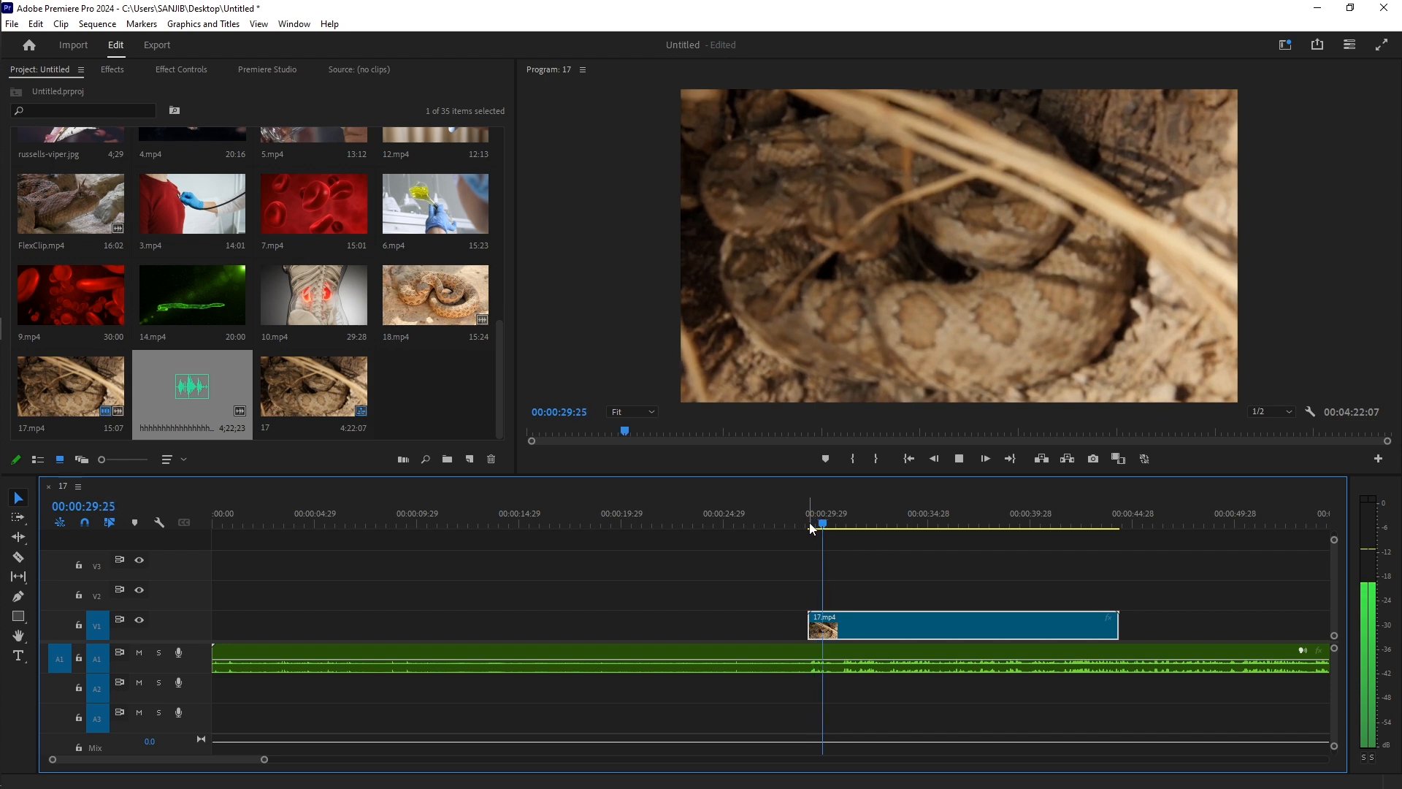
mouse_move(817, 525)
mouse_down()
mouse_move(805, 525)
mouse_move(825, 529)
mouse_up()
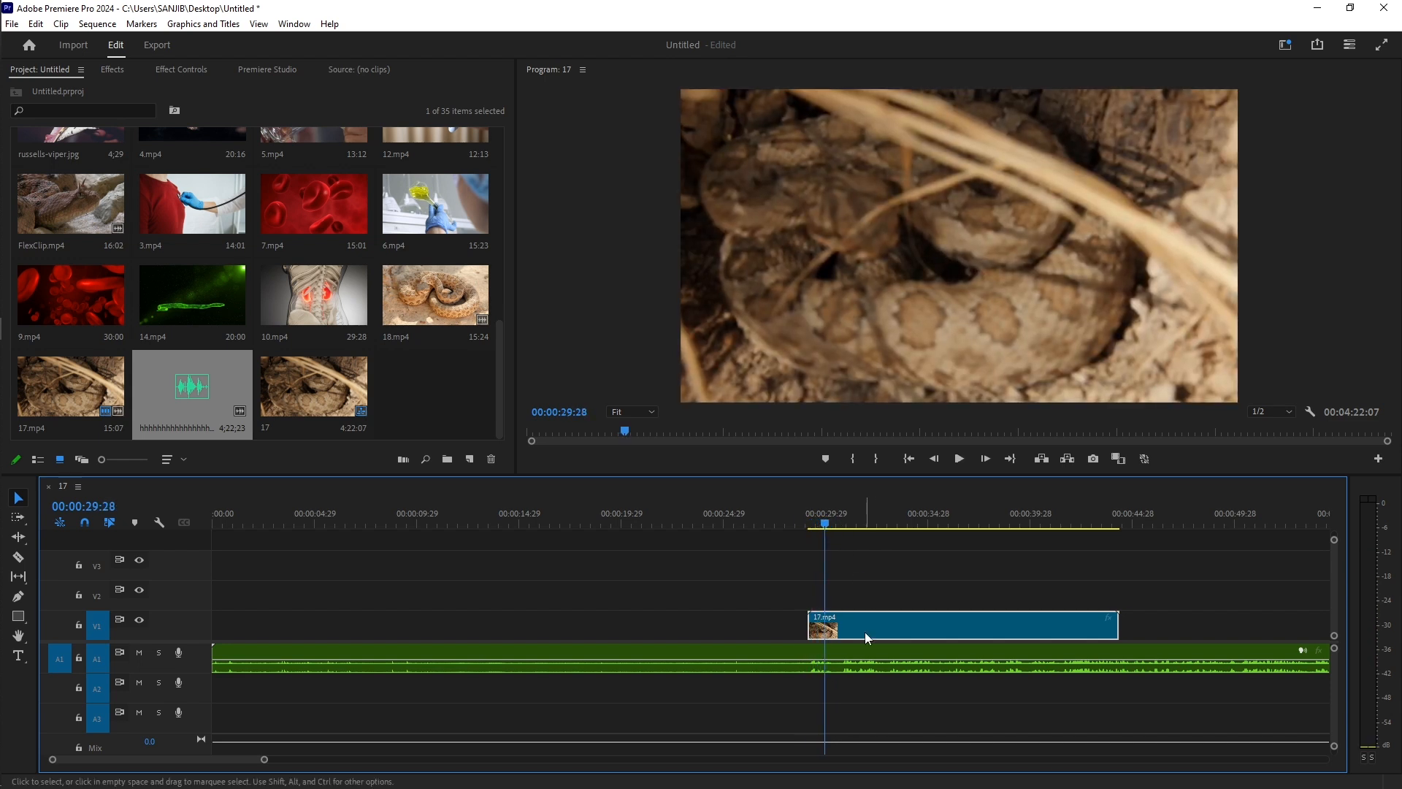
Step: Set the sequence frame size to 1920 horizontal by 1080 vertical and apply the new settings
click(97, 23)
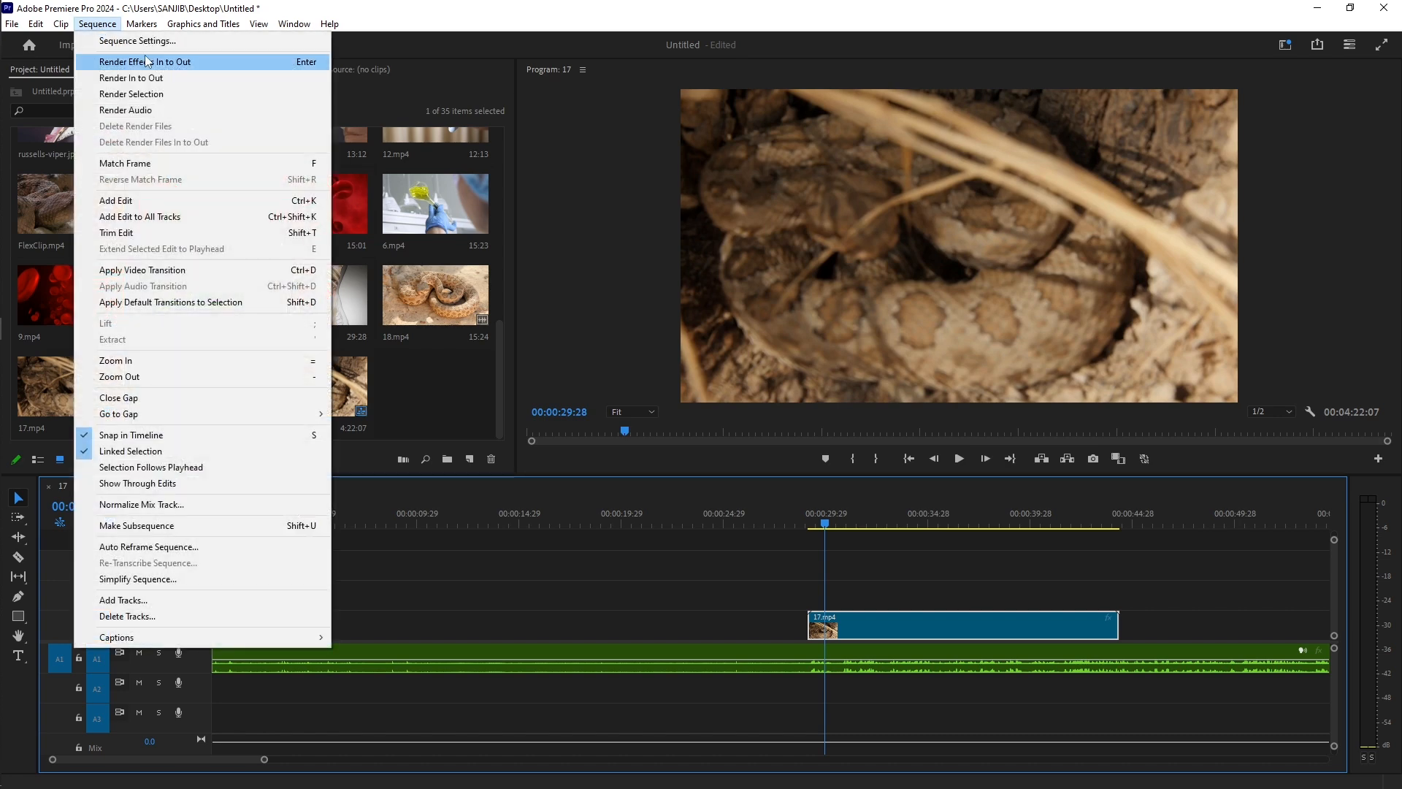
click(117, 34)
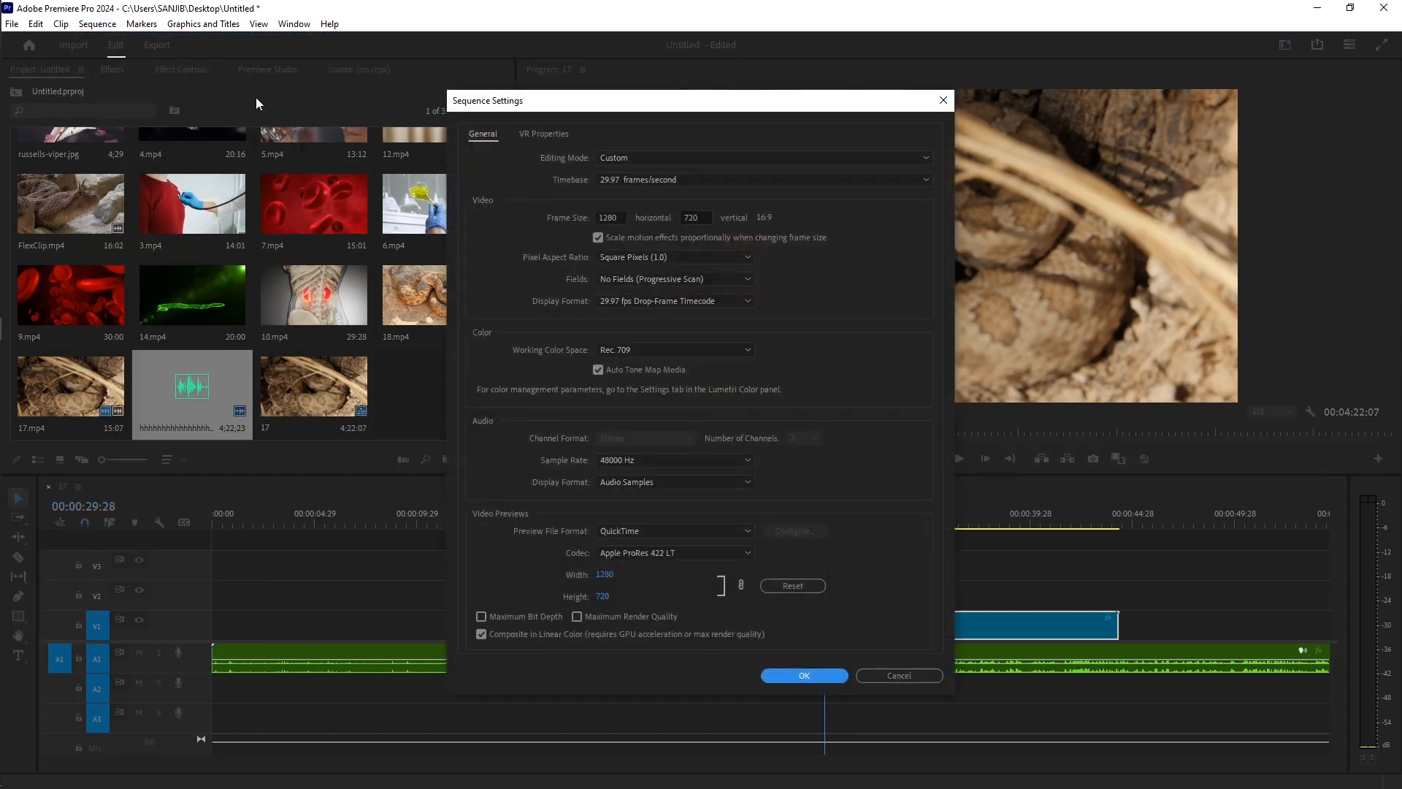
click(623, 219)
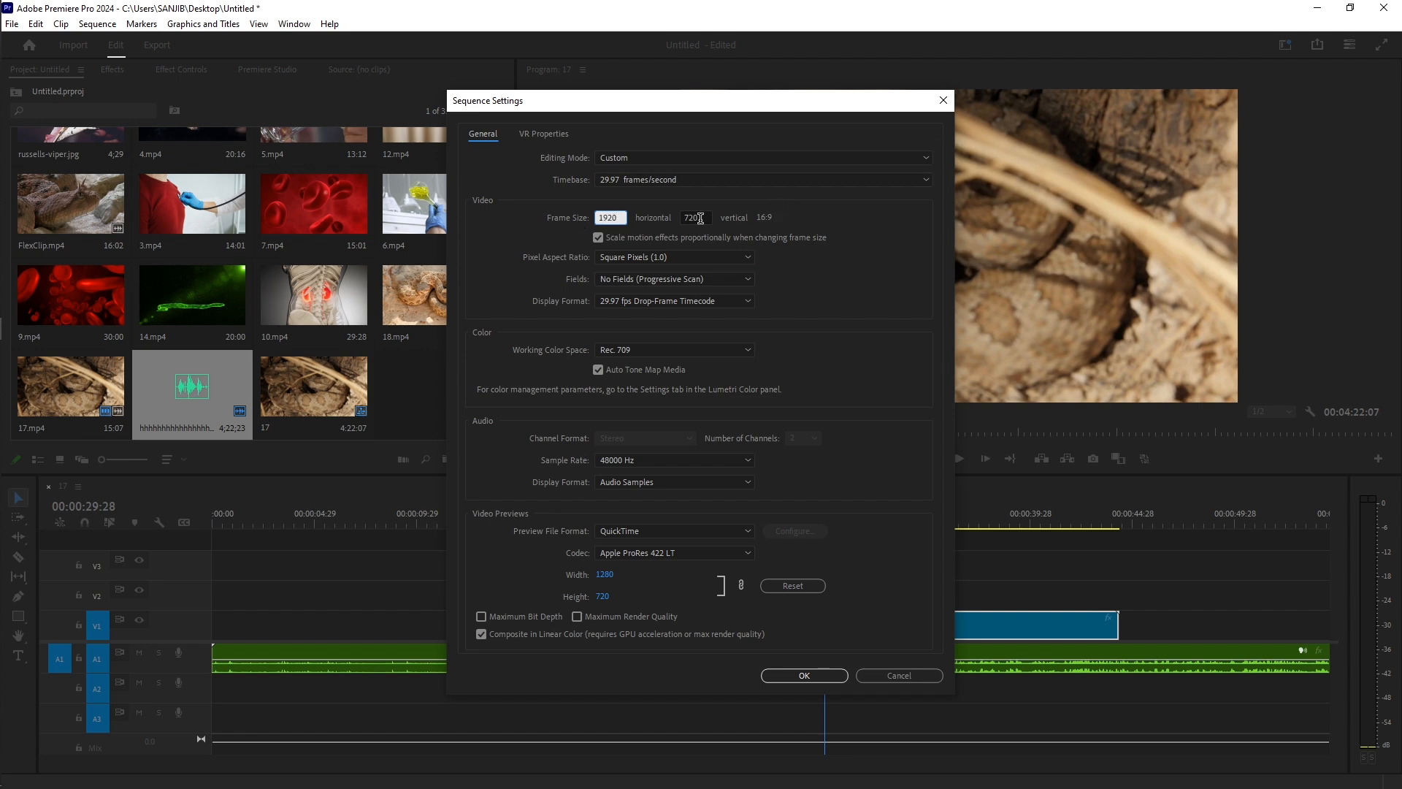
key(Tab)
text(10)
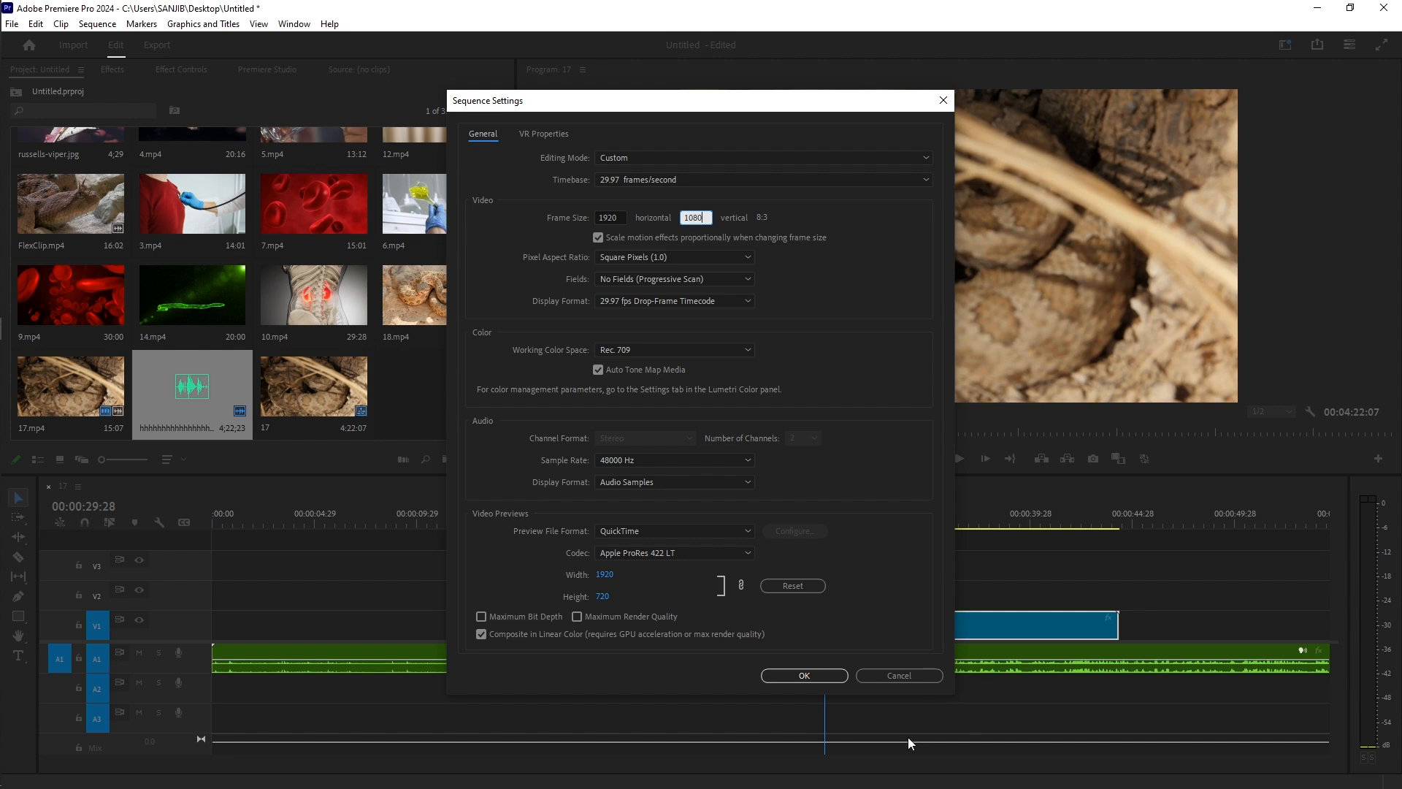
click(811, 676)
click(774, 420)
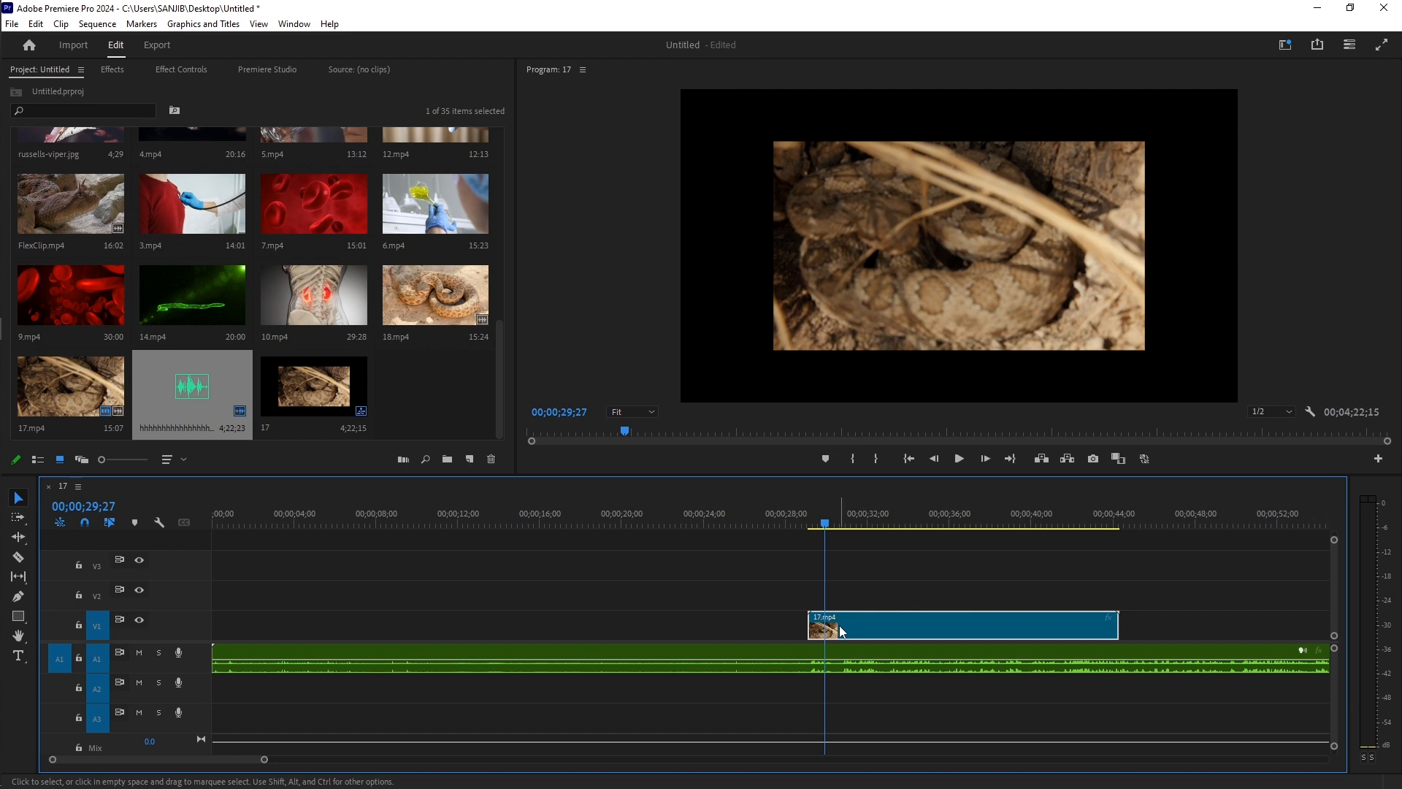
Step: Scale the 17.mp4 clip to 152 so it fills the frame, and play it from its start
click(179, 69)
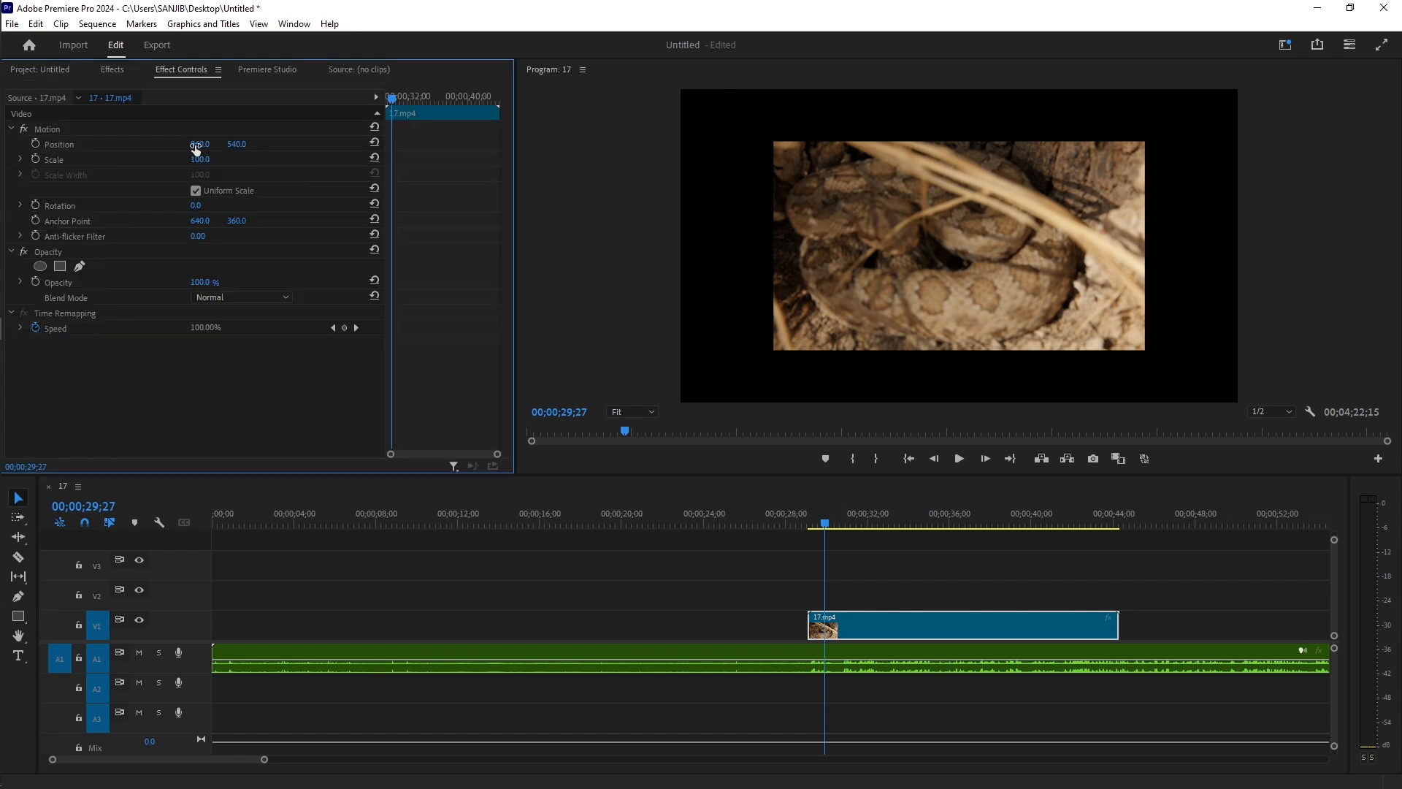
drag(199, 159, 237, 159)
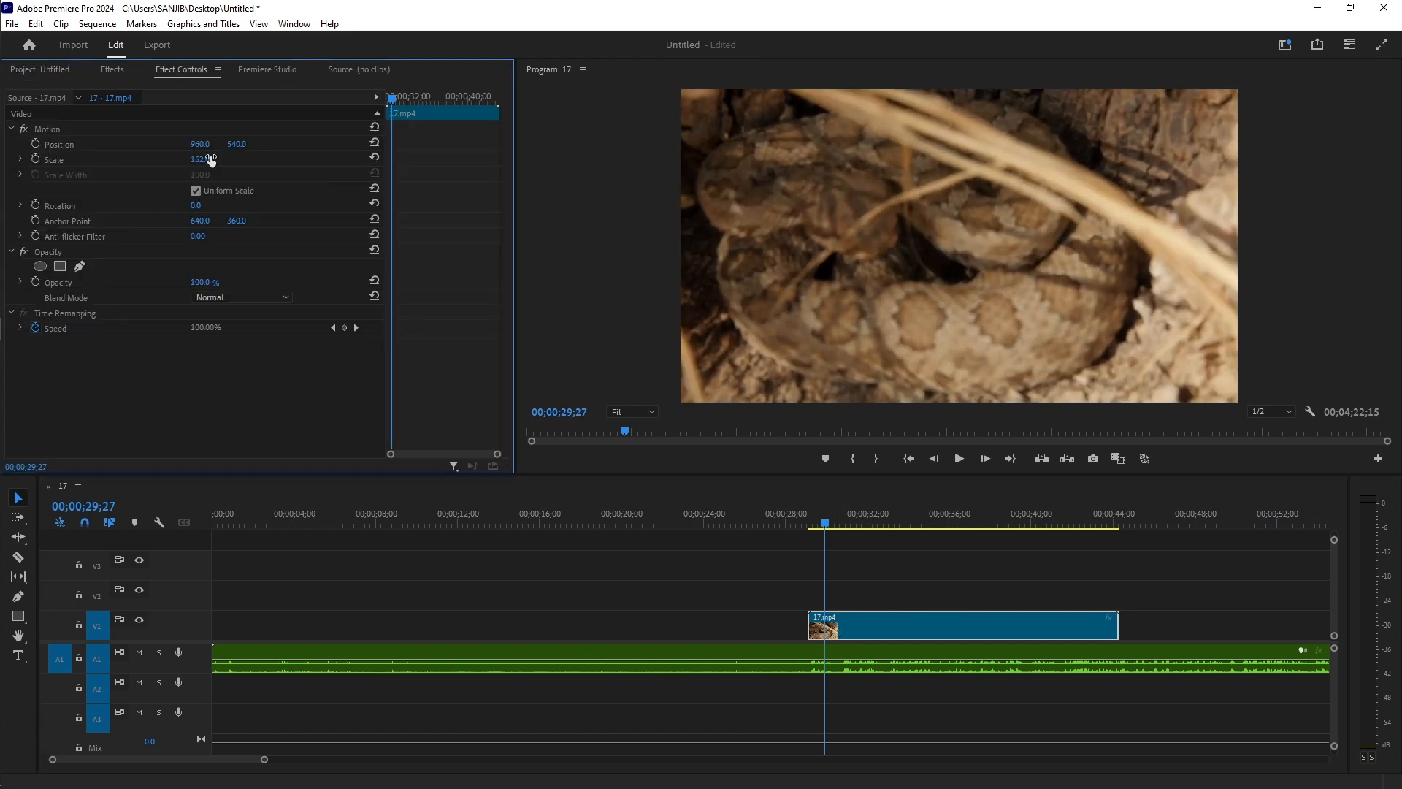
drag(829, 520, 812, 557)
key(space)
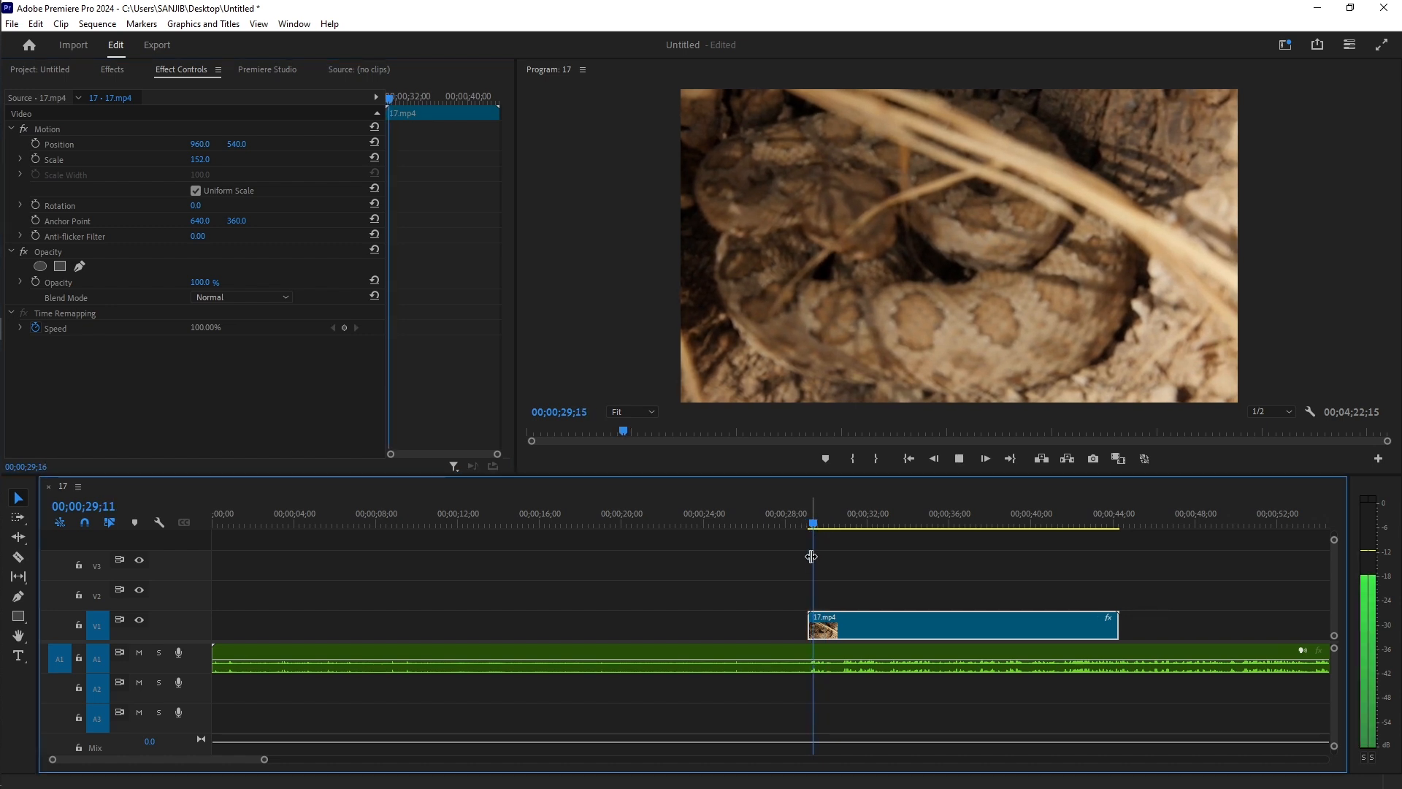
key(space)
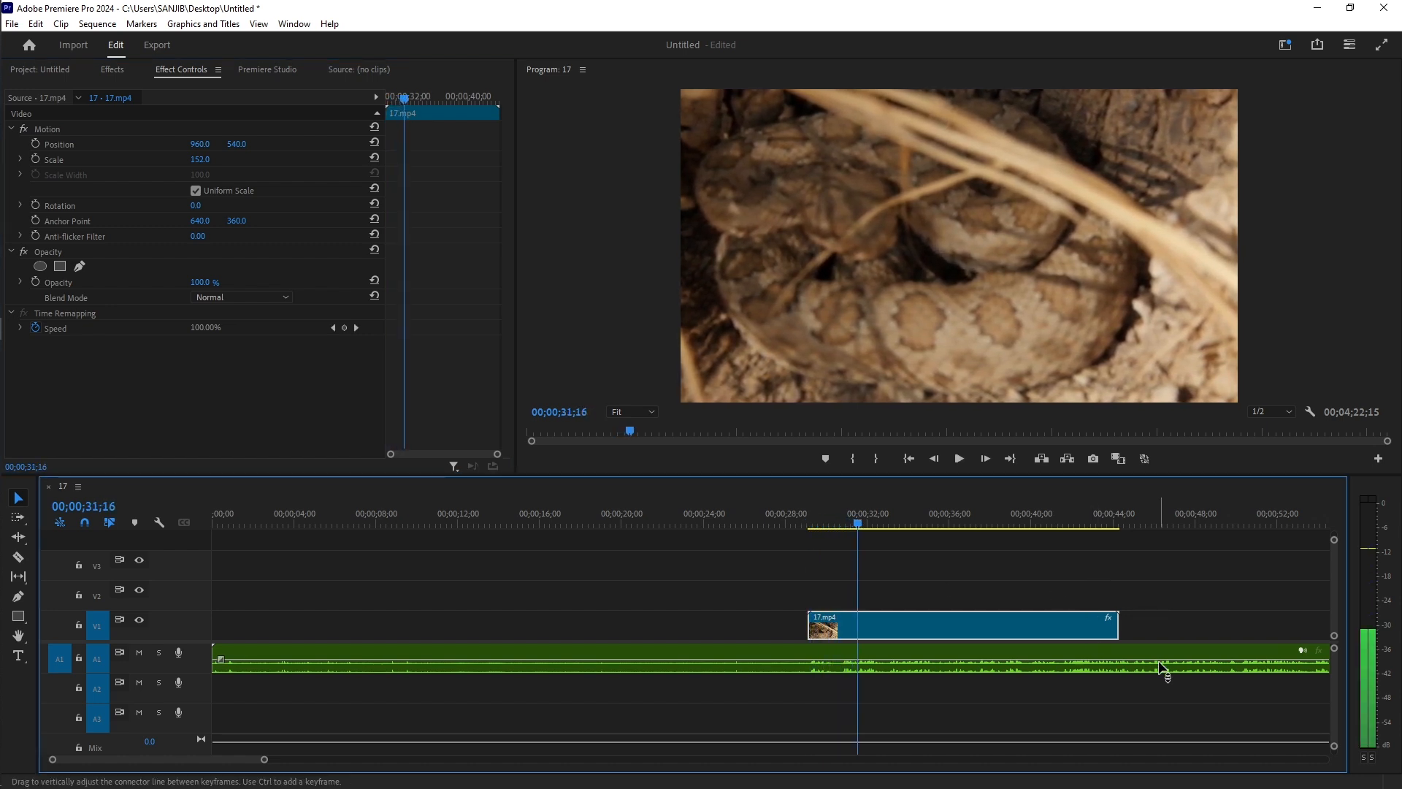
Step: Trim the end of the 17.mp4 clip to about 36.5 seconds, play past the cut, and return to the project media
drag(1116, 625, 957, 637)
key(space)
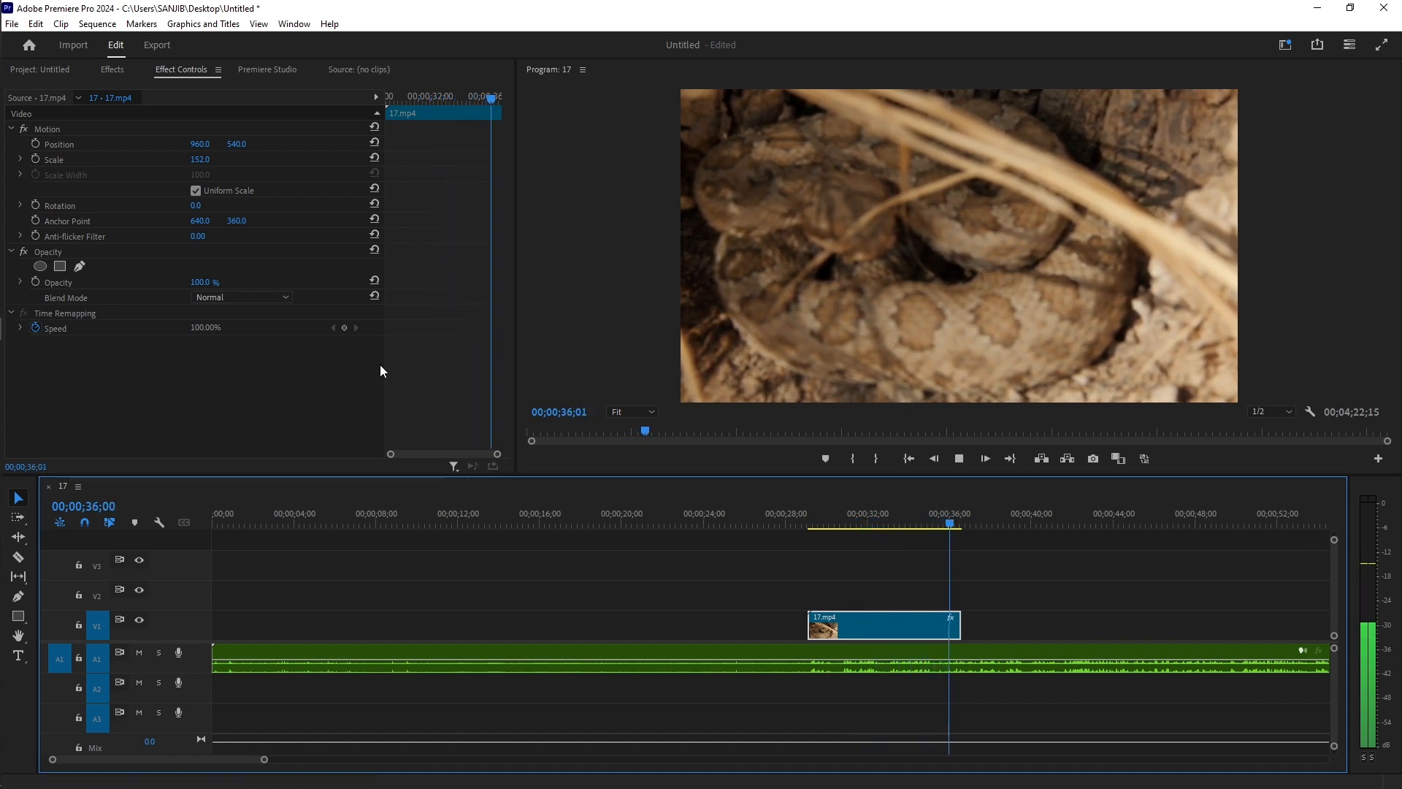
key(space)
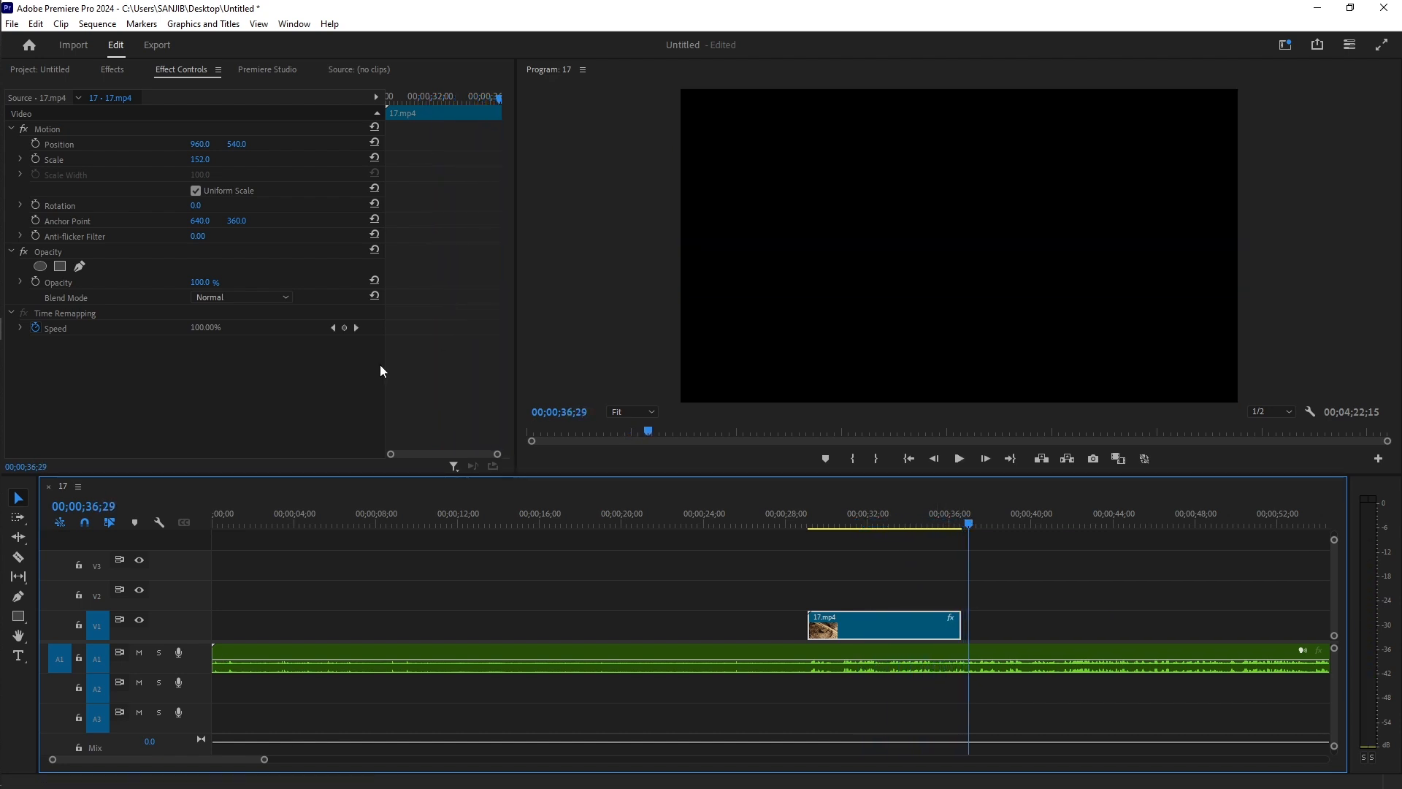
click(53, 70)
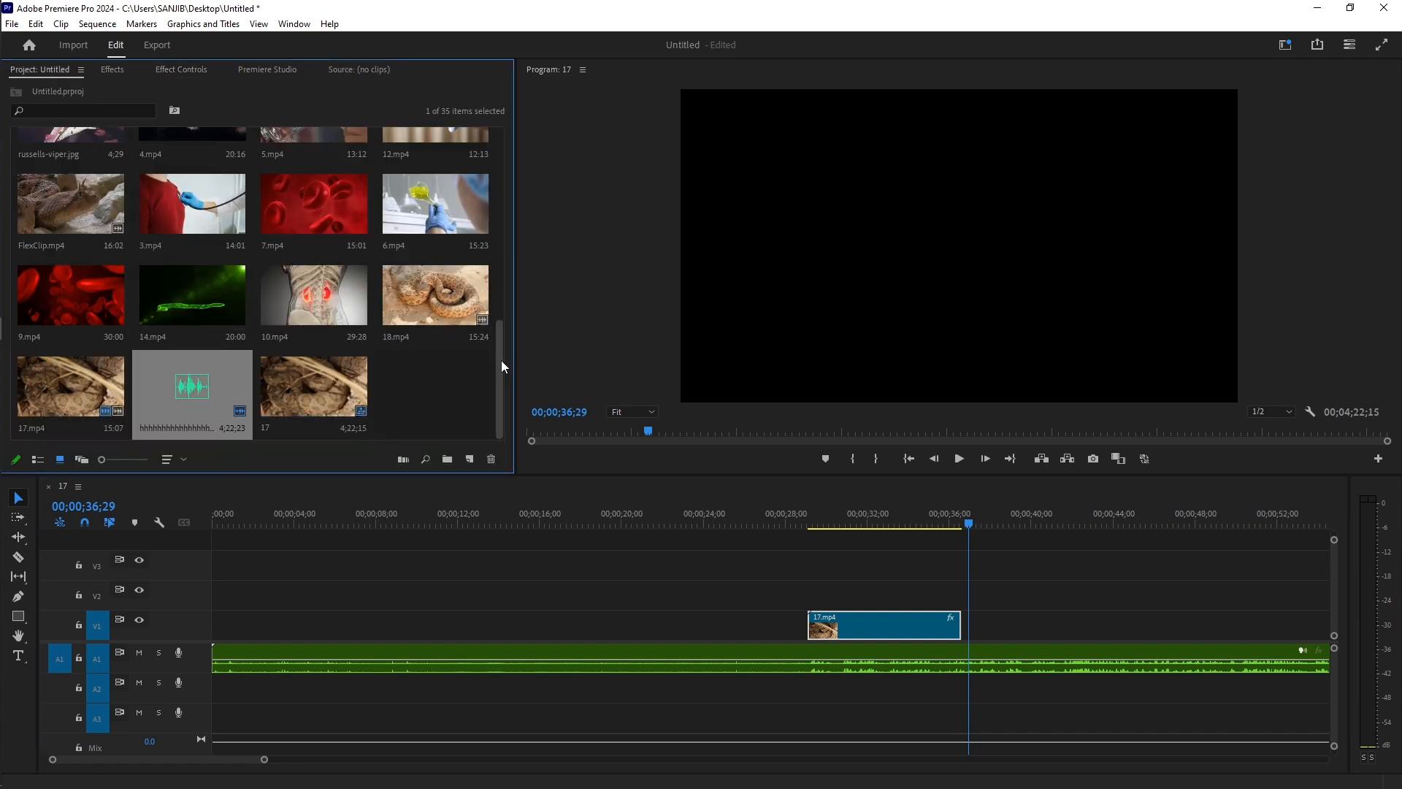
Step: Place the image of the snake on green moss on V1 directly after 17.mp4, and extend its end to about 41.7 seconds
drag(501, 374, 499, 159)
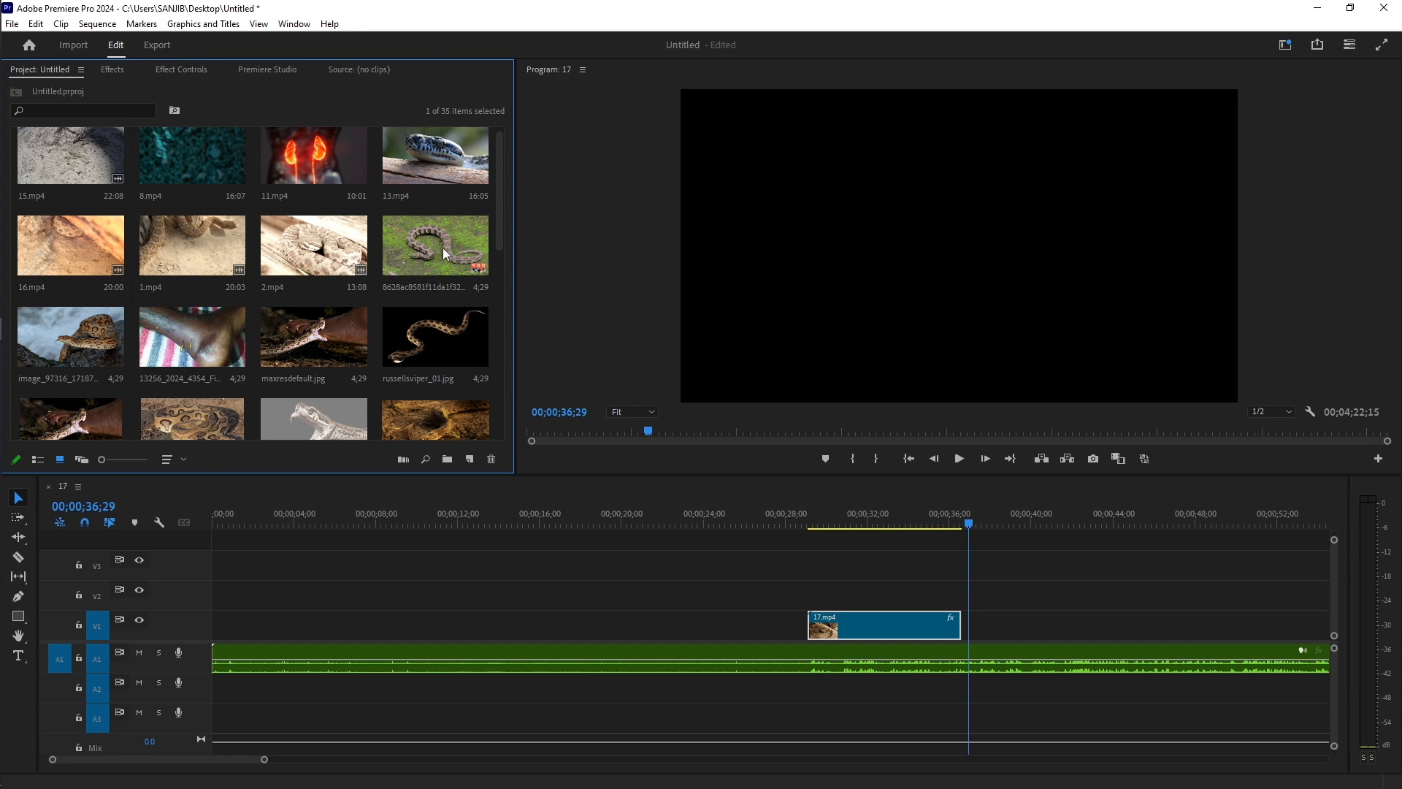
drag(443, 254, 963, 626)
key(space)
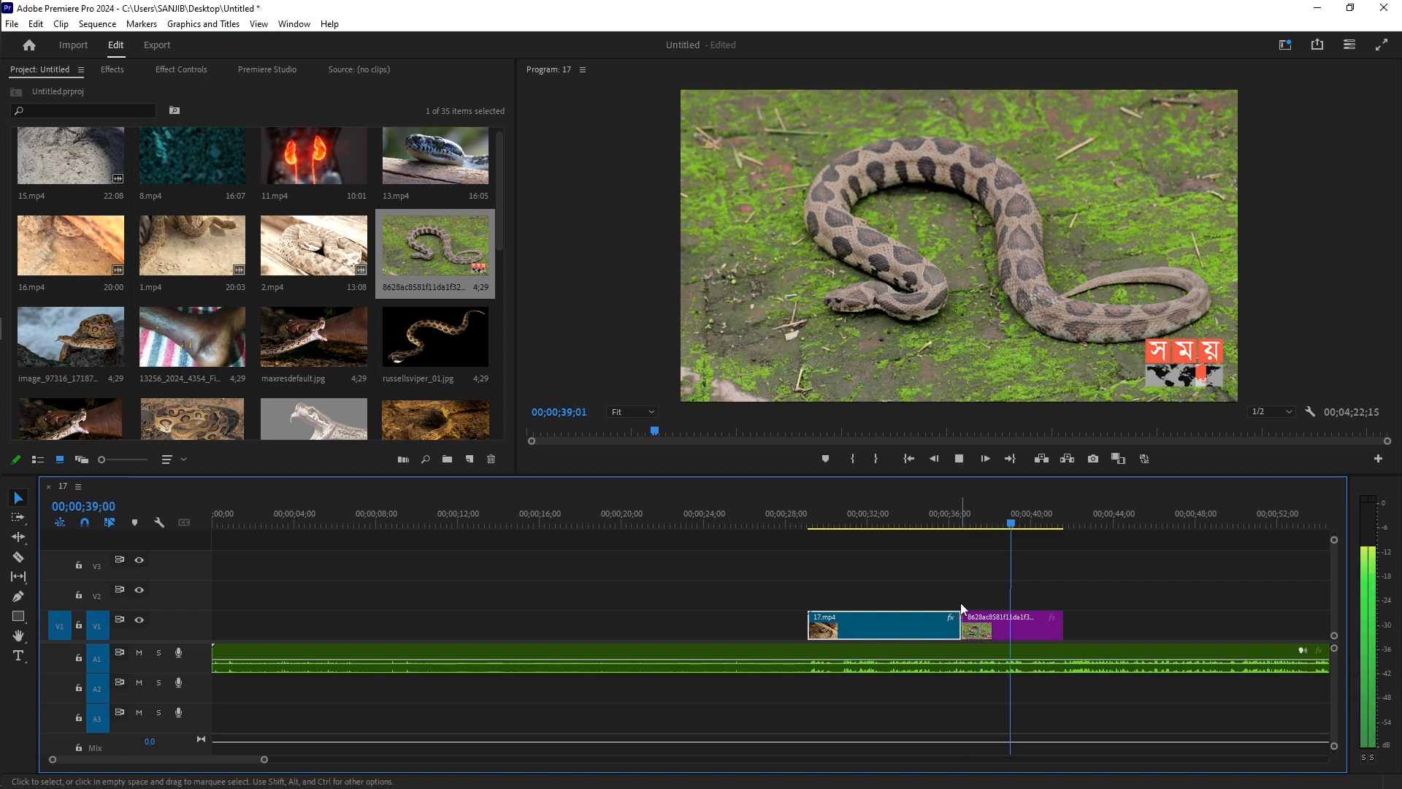
mouse_move(1062, 626)
mouse_down()
mouse_move(1041, 626)
mouse_move(1065, 625)
mouse_up()
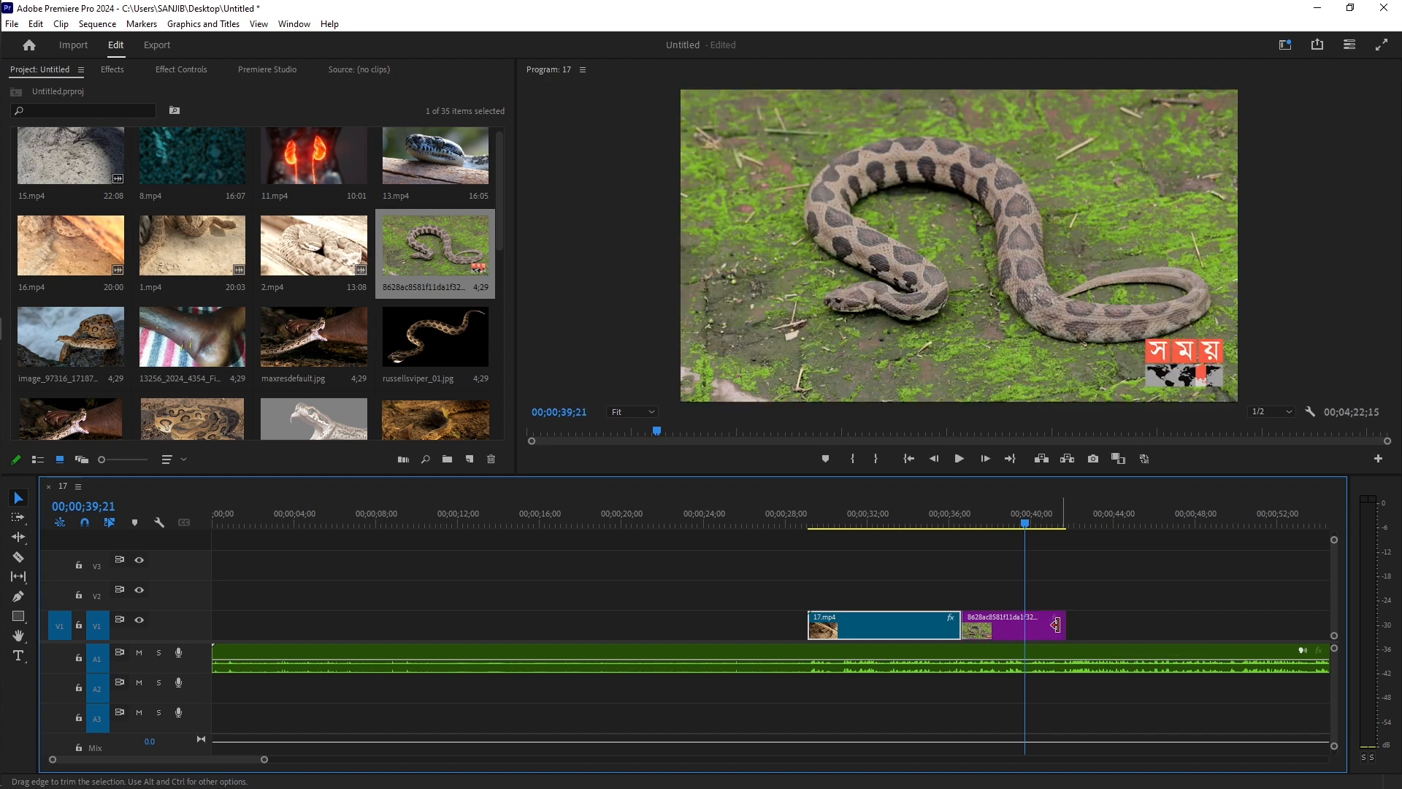
Step: Scale the green moss snake image to 150 and set its position to 827, 611
click(1009, 615)
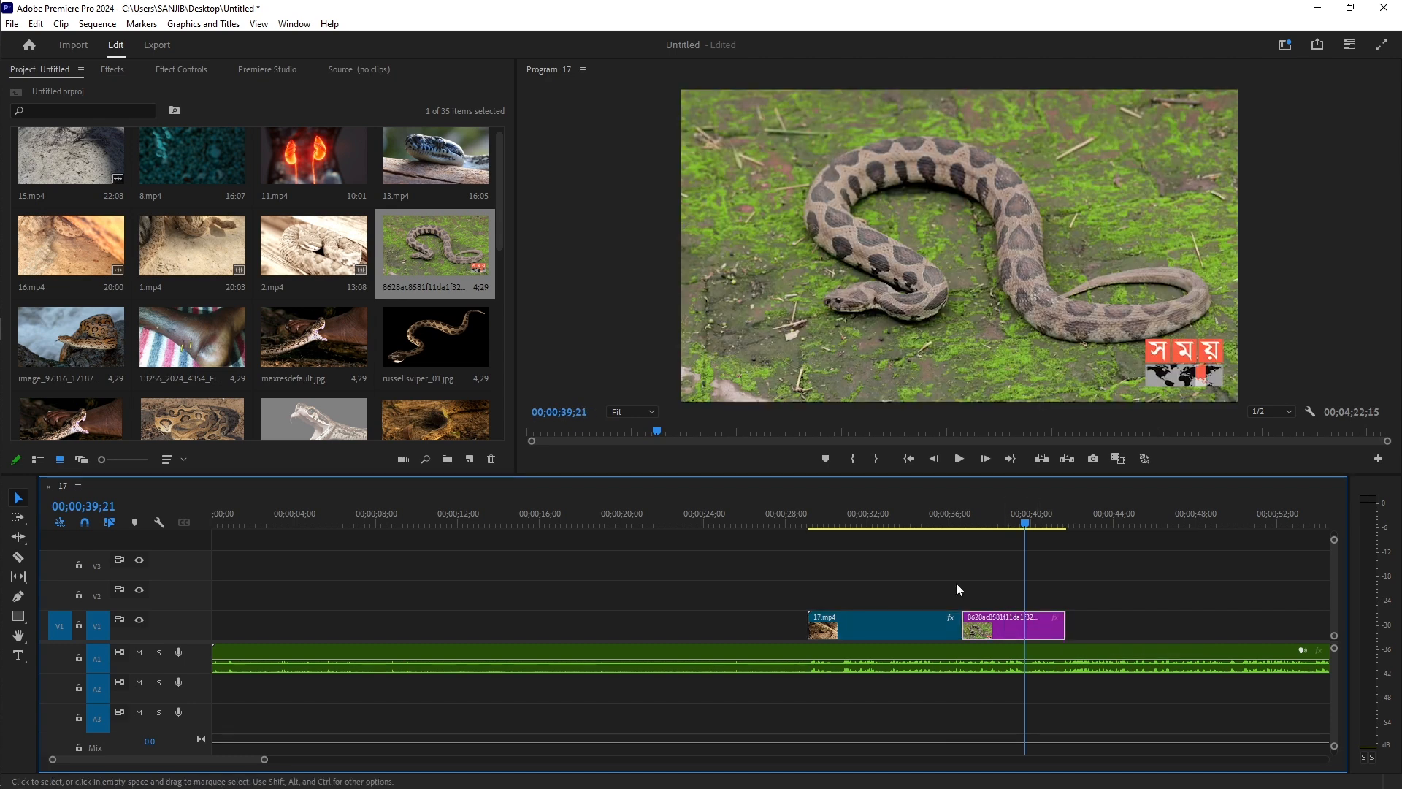
click(176, 72)
drag(200, 159, 103, 144)
drag(234, 144, 201, 144)
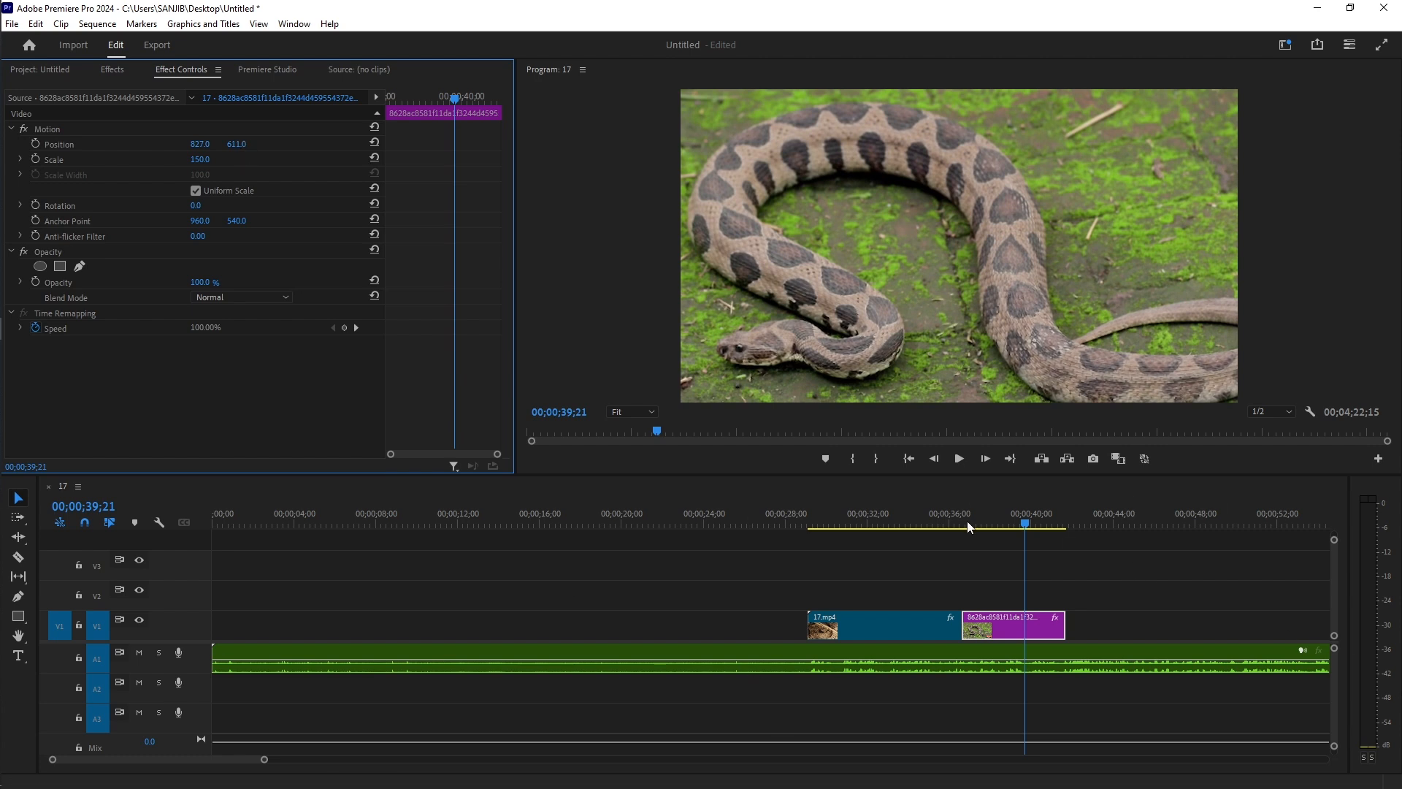
Step: Keyframe the moss image's scale from 150 at 00;00;36;25 to 178 at 00;00;41;15, and play the zoom
drag(1025, 523, 970, 529)
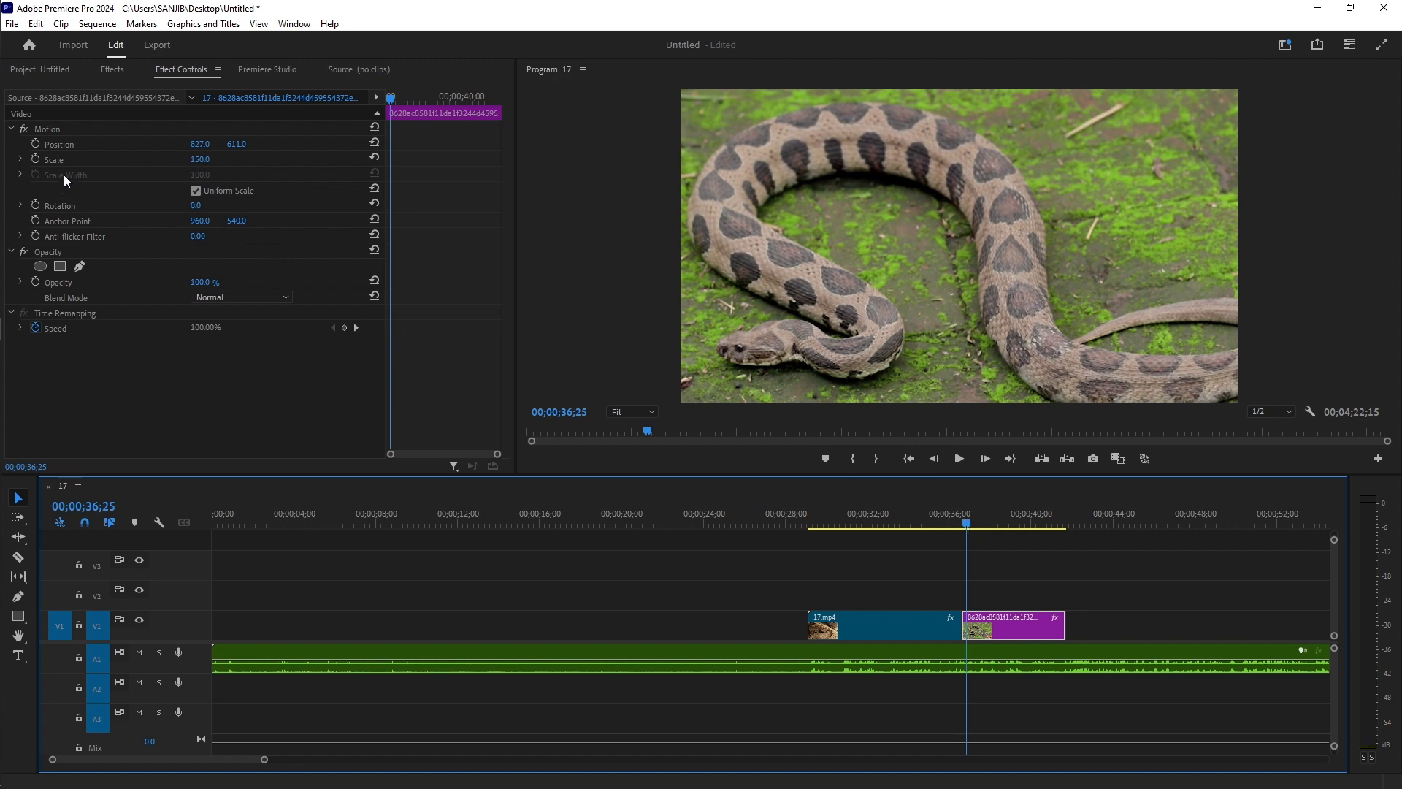
click(35, 160)
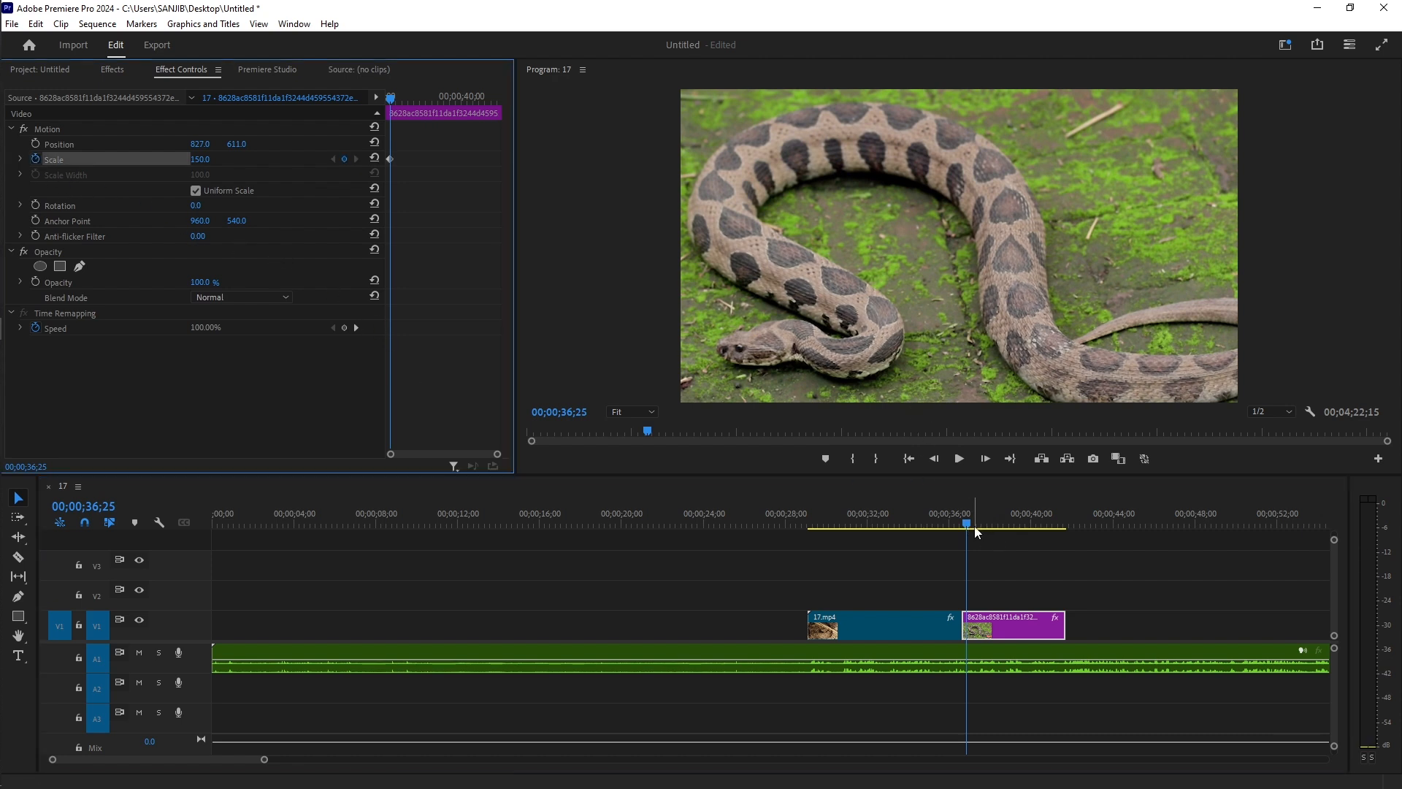
drag(969, 527, 1066, 535)
click(344, 159)
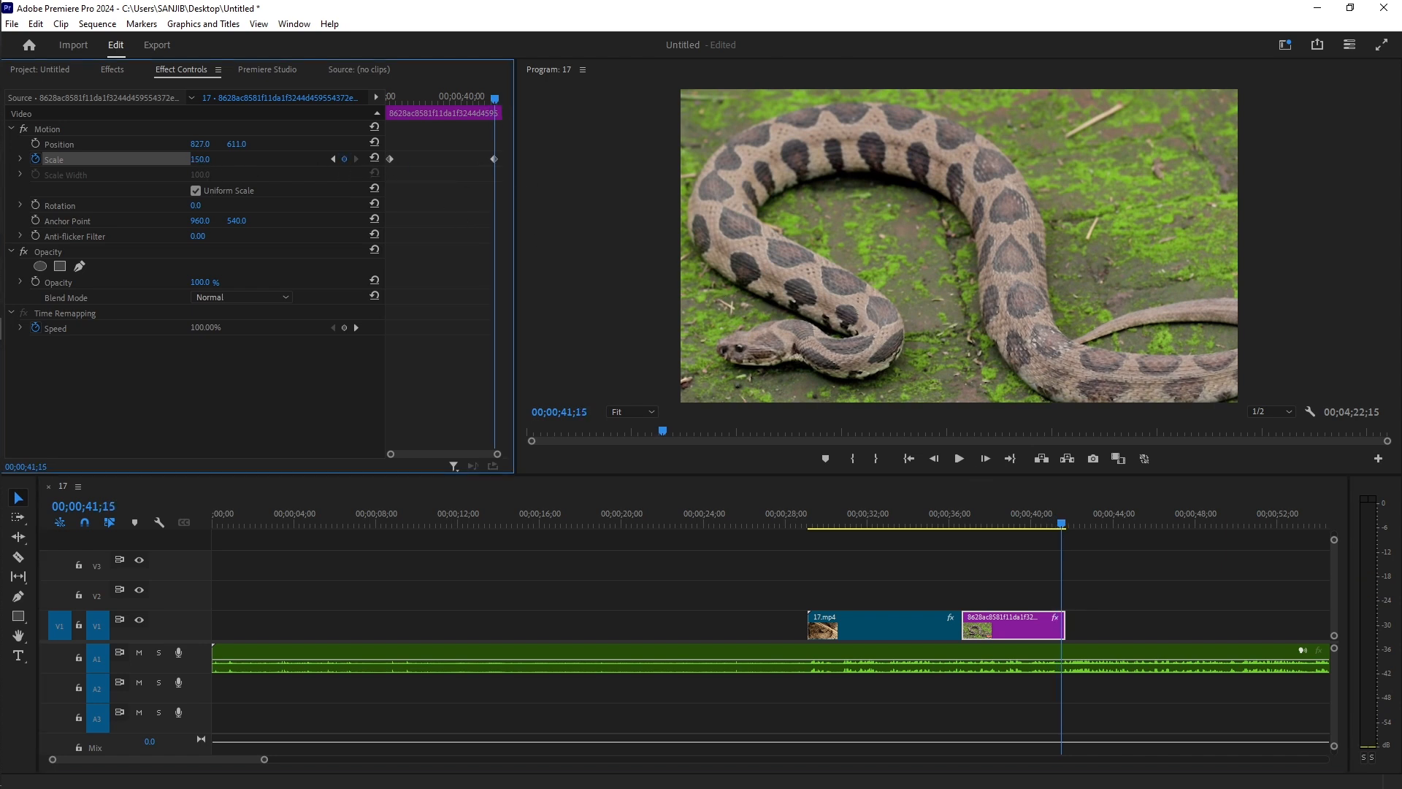
drag(200, 159, 220, 159)
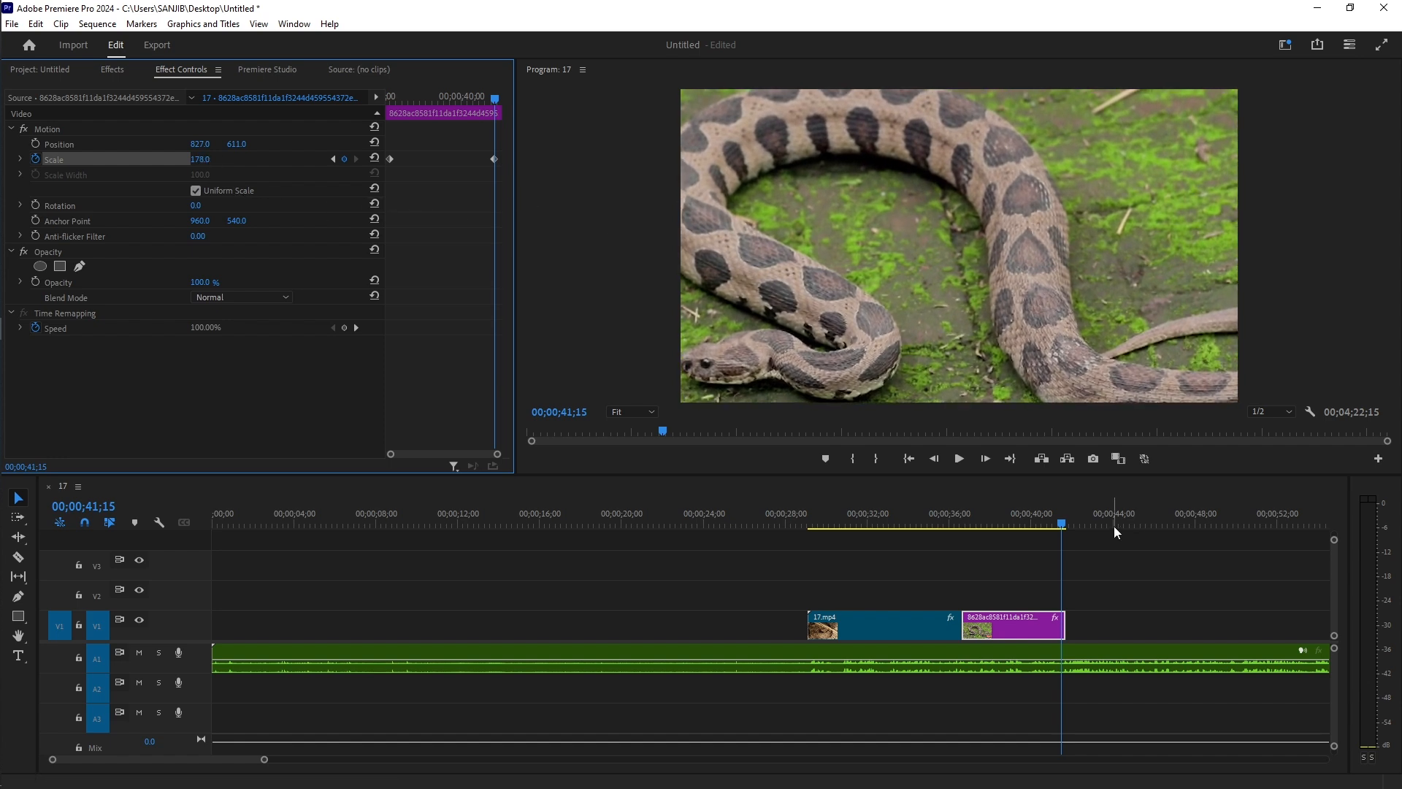
drag(1062, 524, 955, 525)
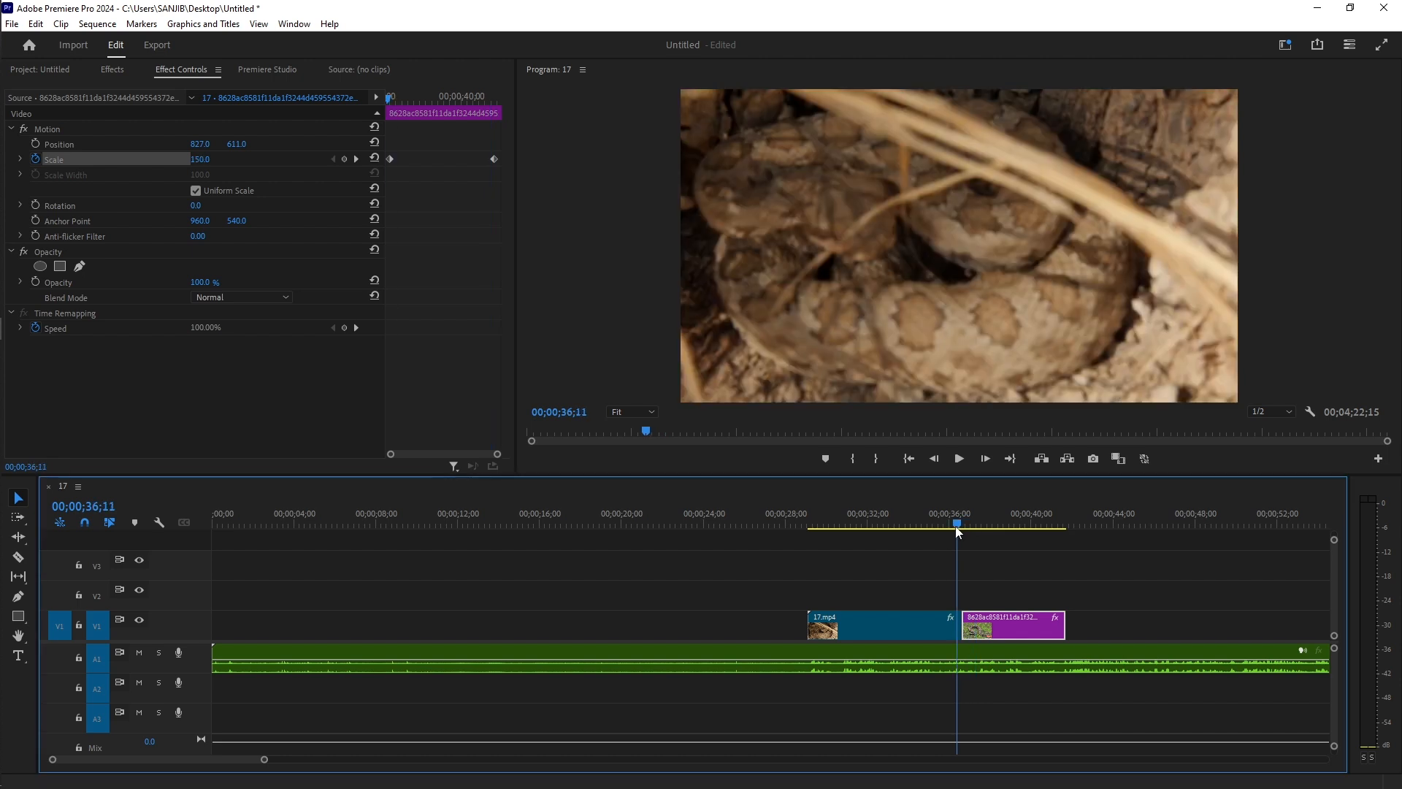
key(space)
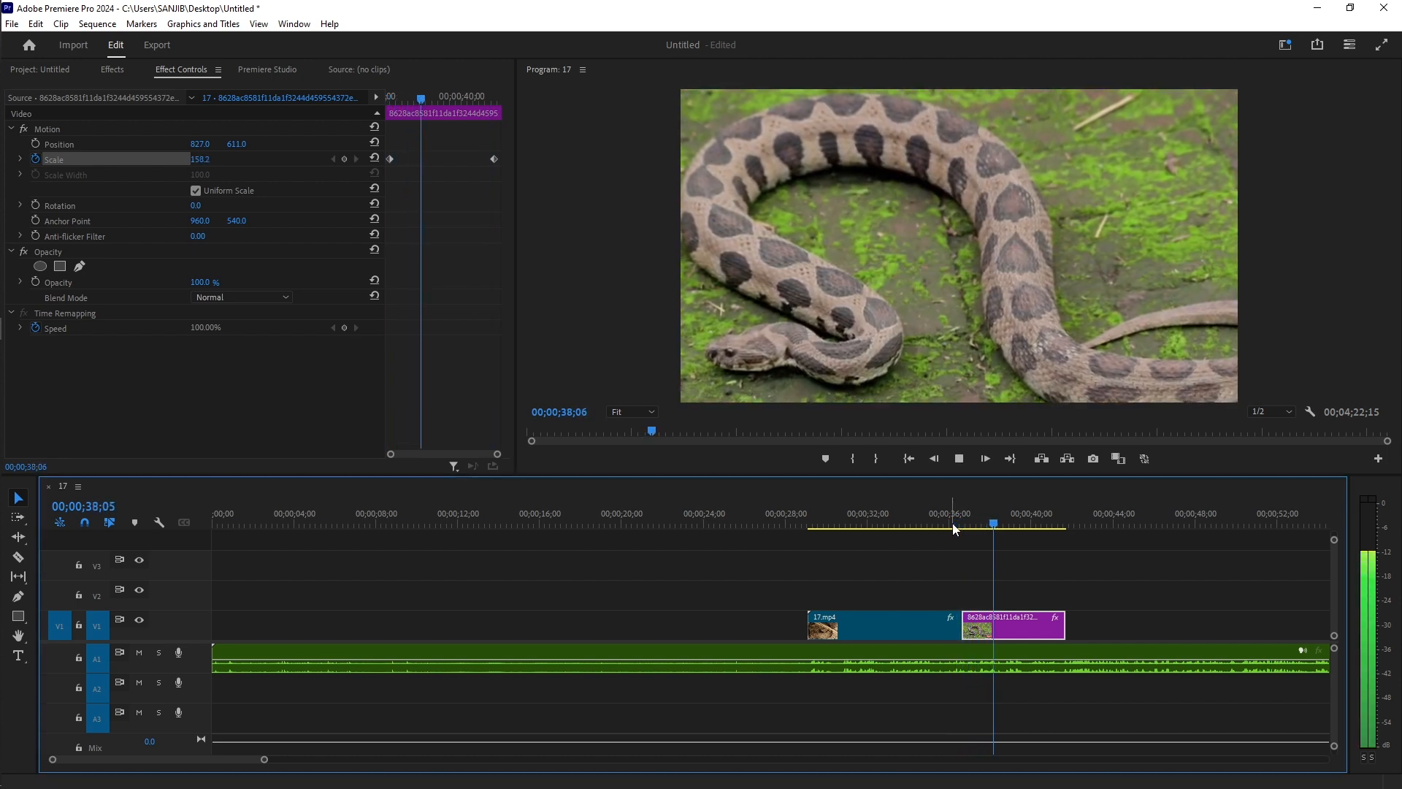
key(space)
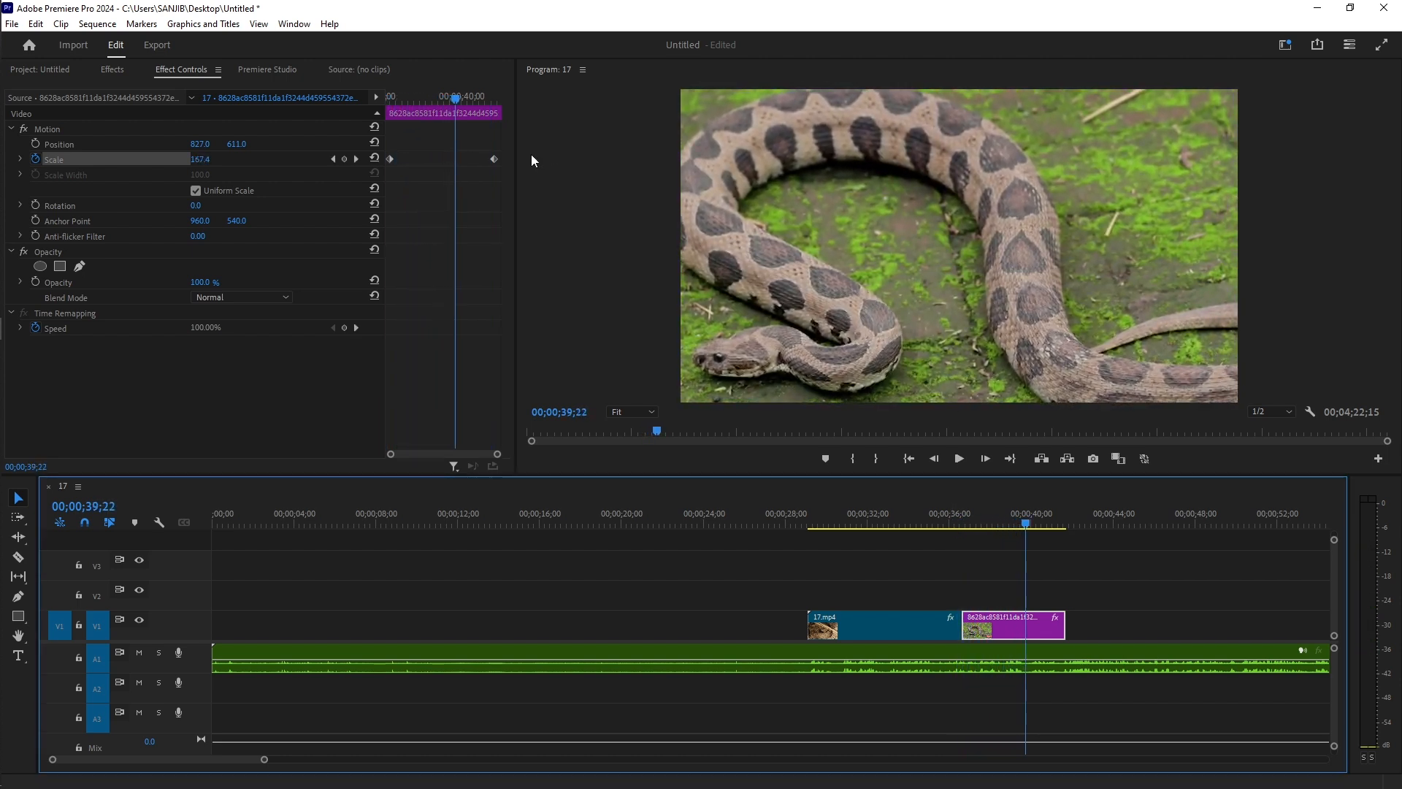
Step: Apply Ease In to the last scale keyframe and Ease Out to the first, and play the eased zoom past the image's end
right_click(495, 160)
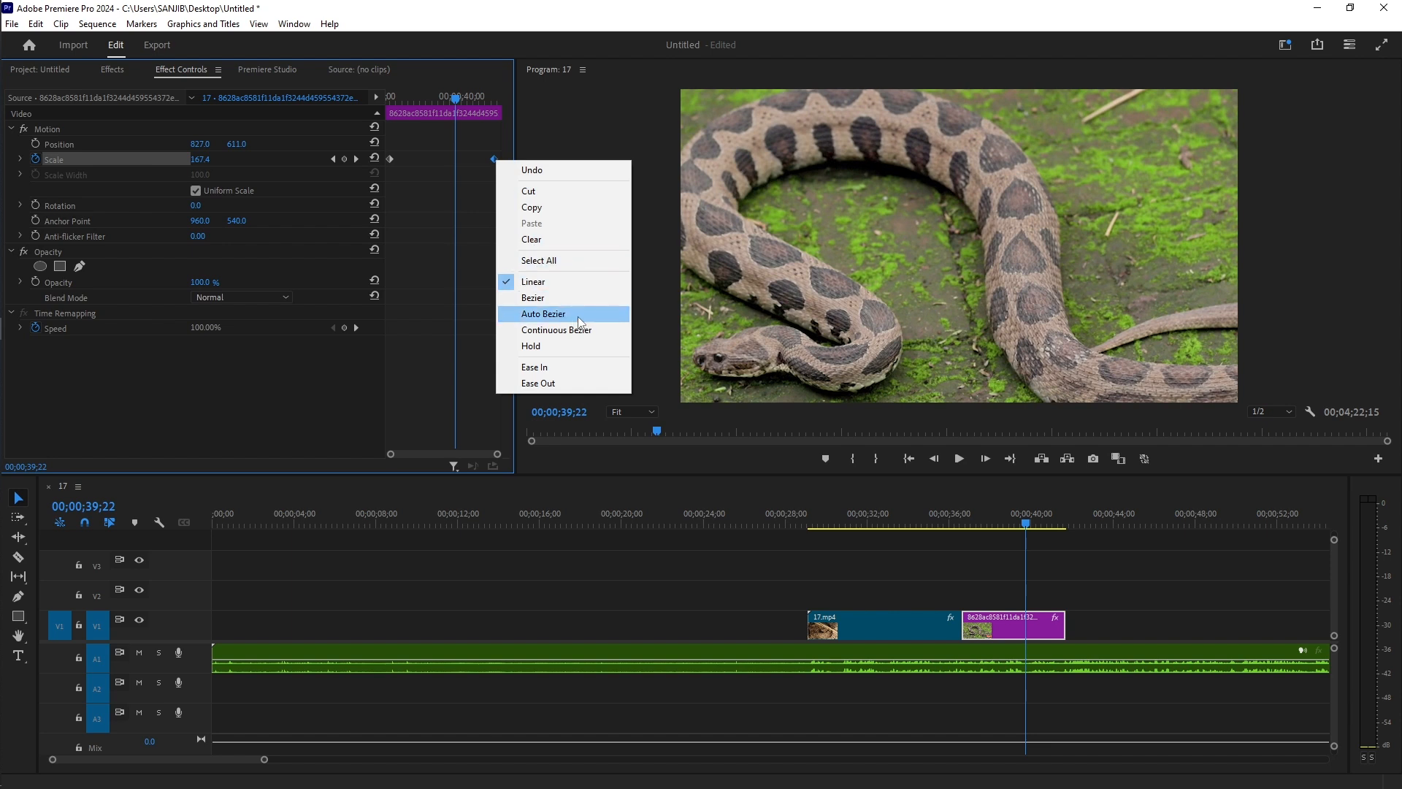
click(572, 366)
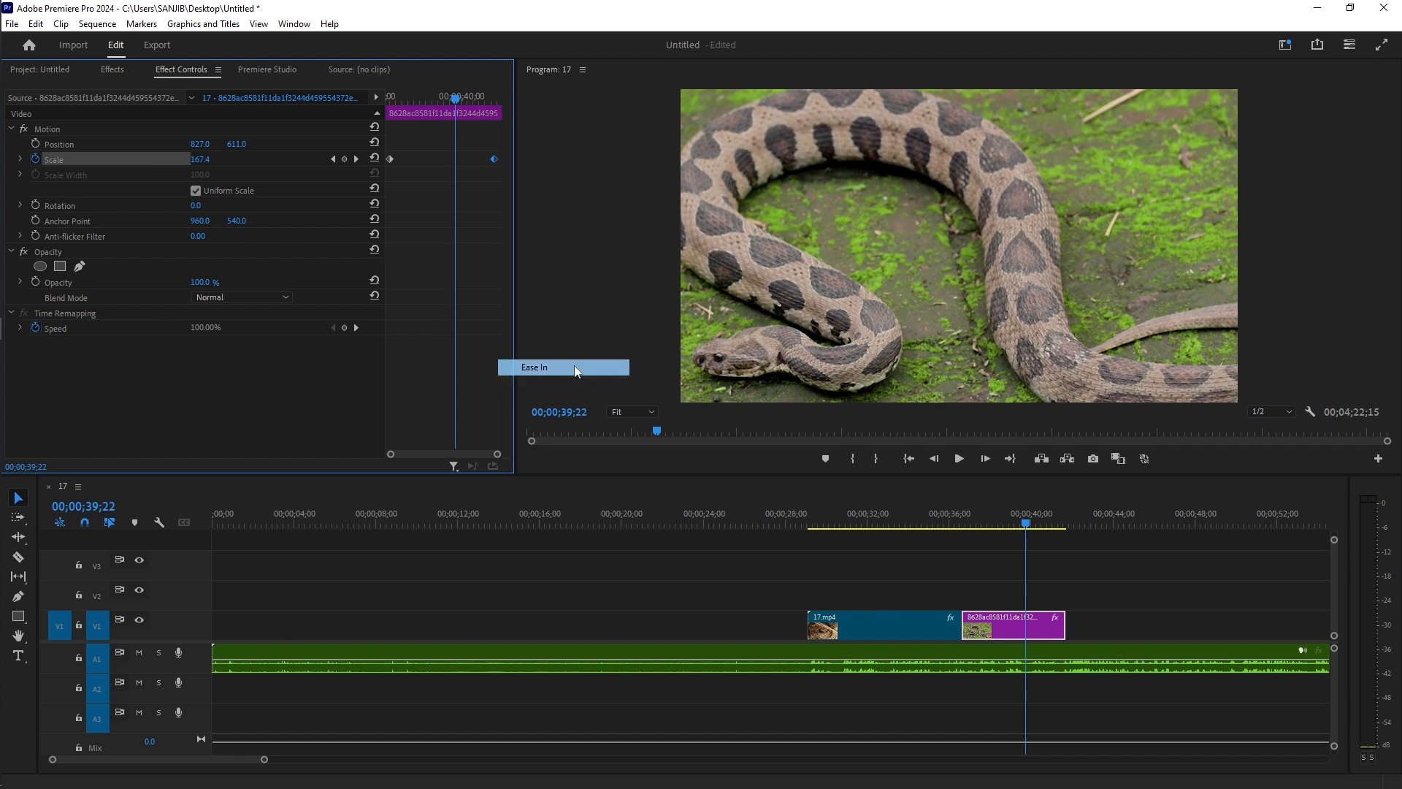
right_click(389, 157)
click(400, 379)
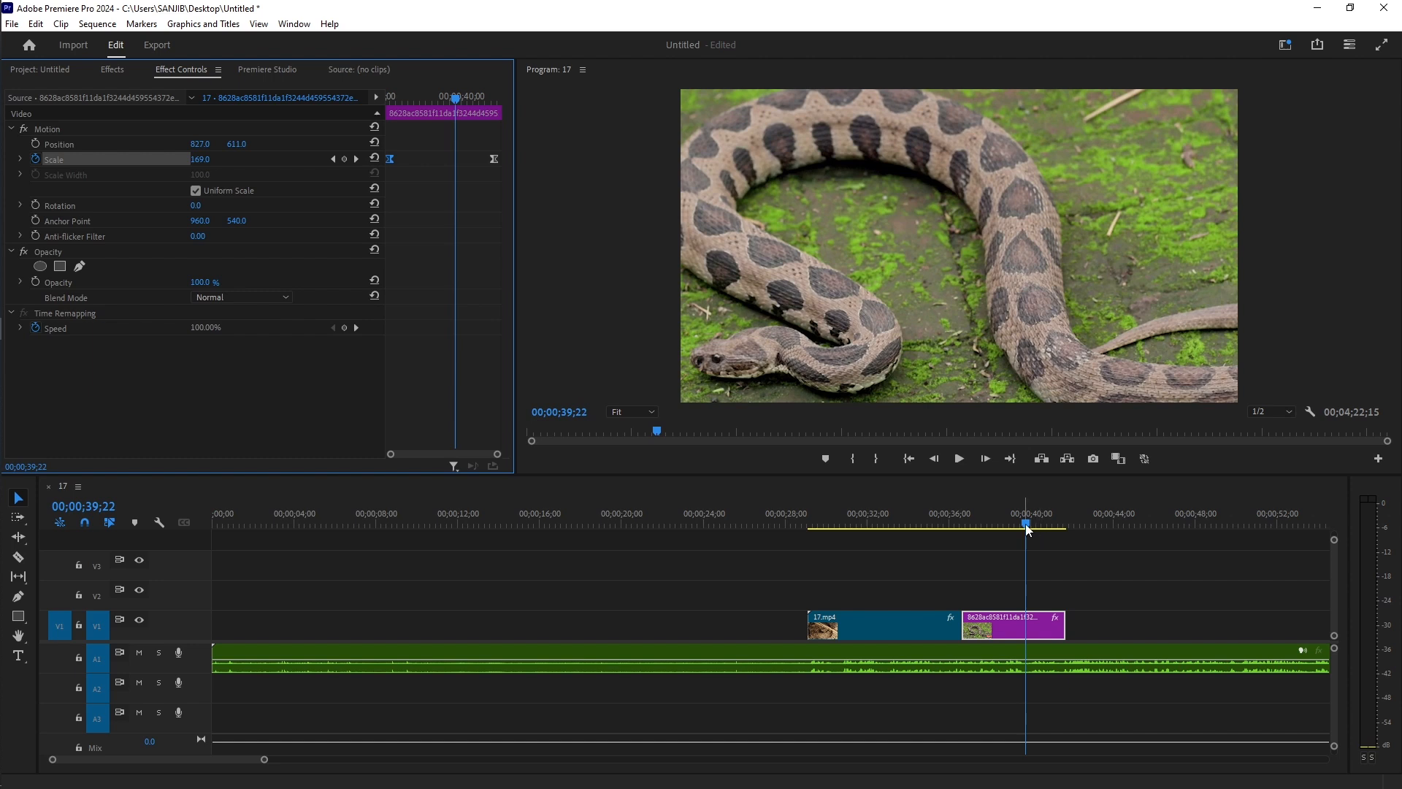
drag(1026, 528, 960, 526)
key(space)
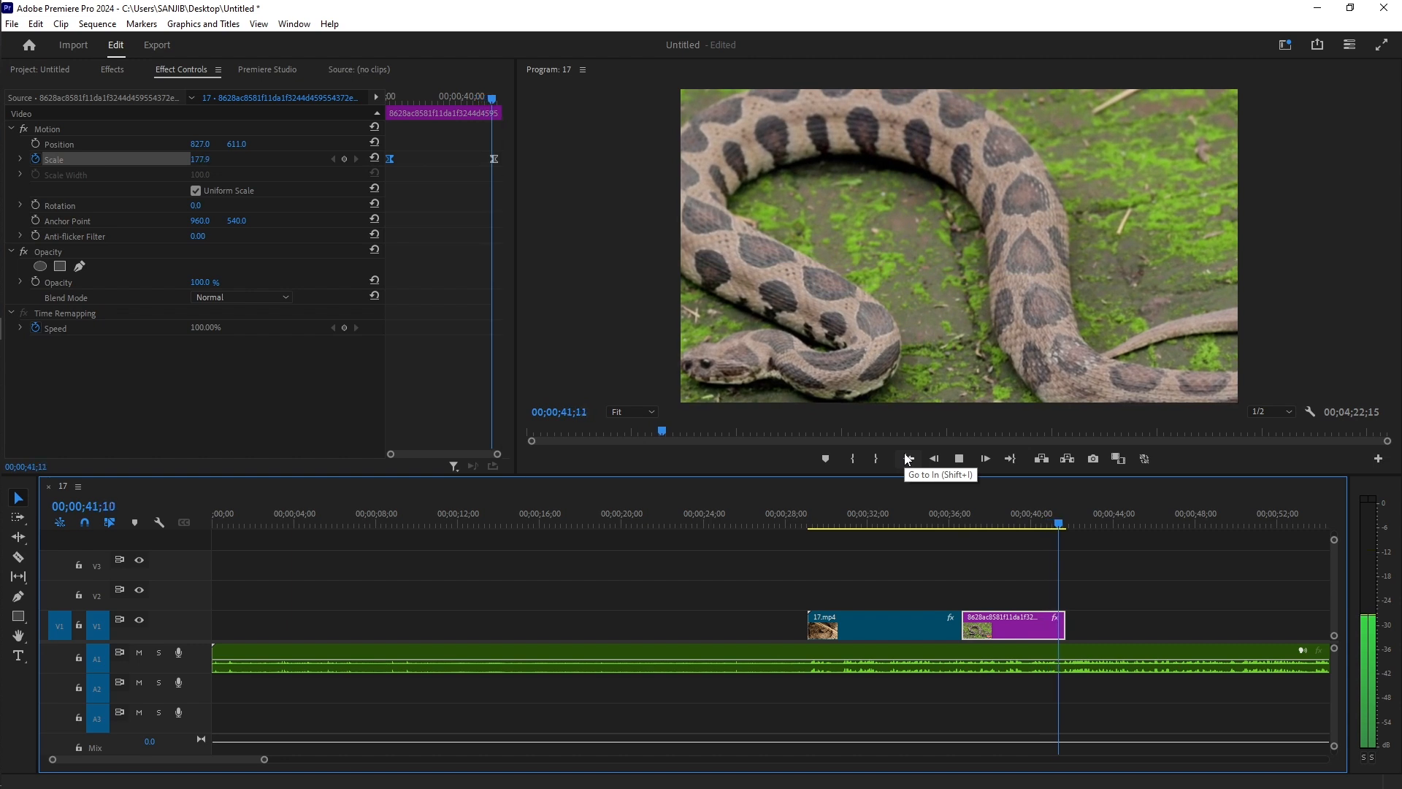
key(space)
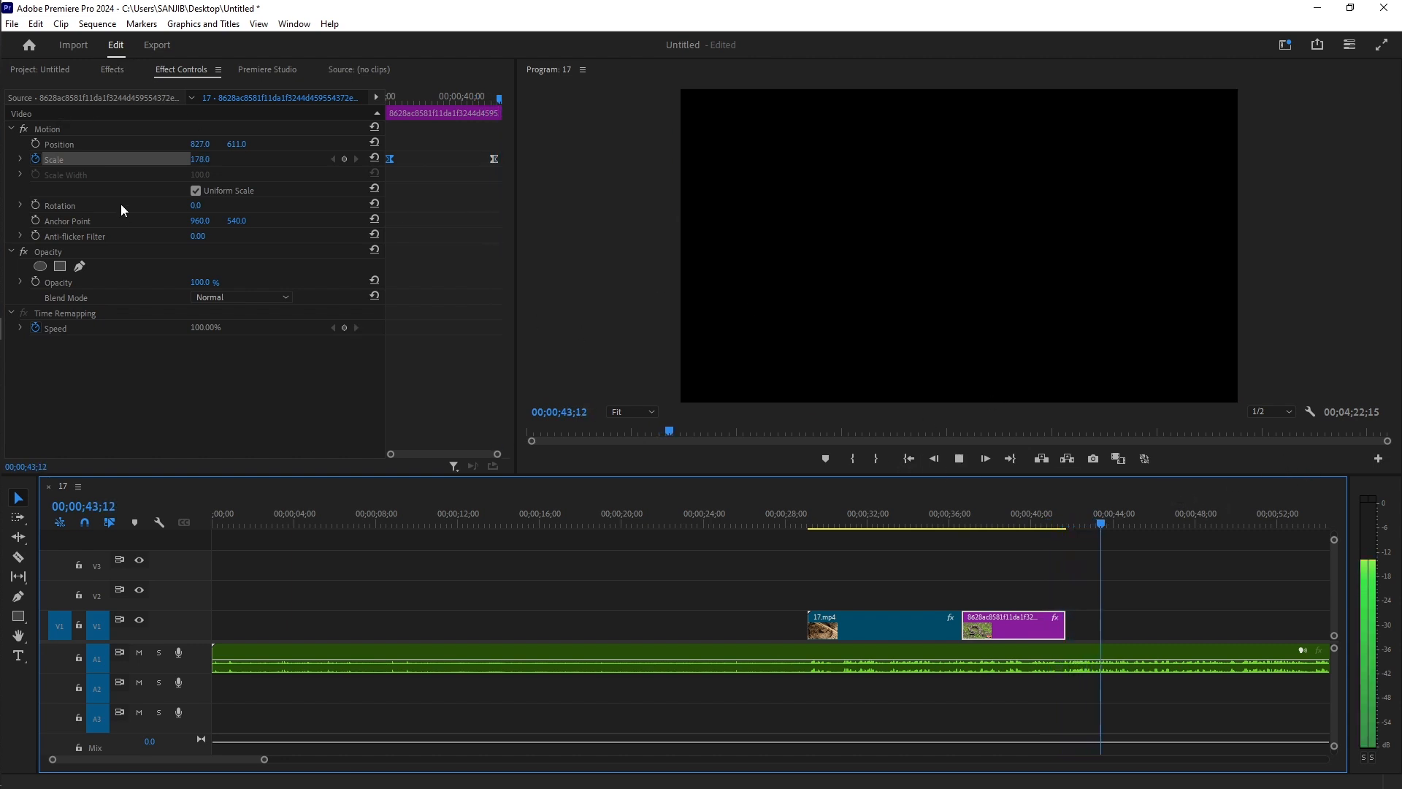
key(space)
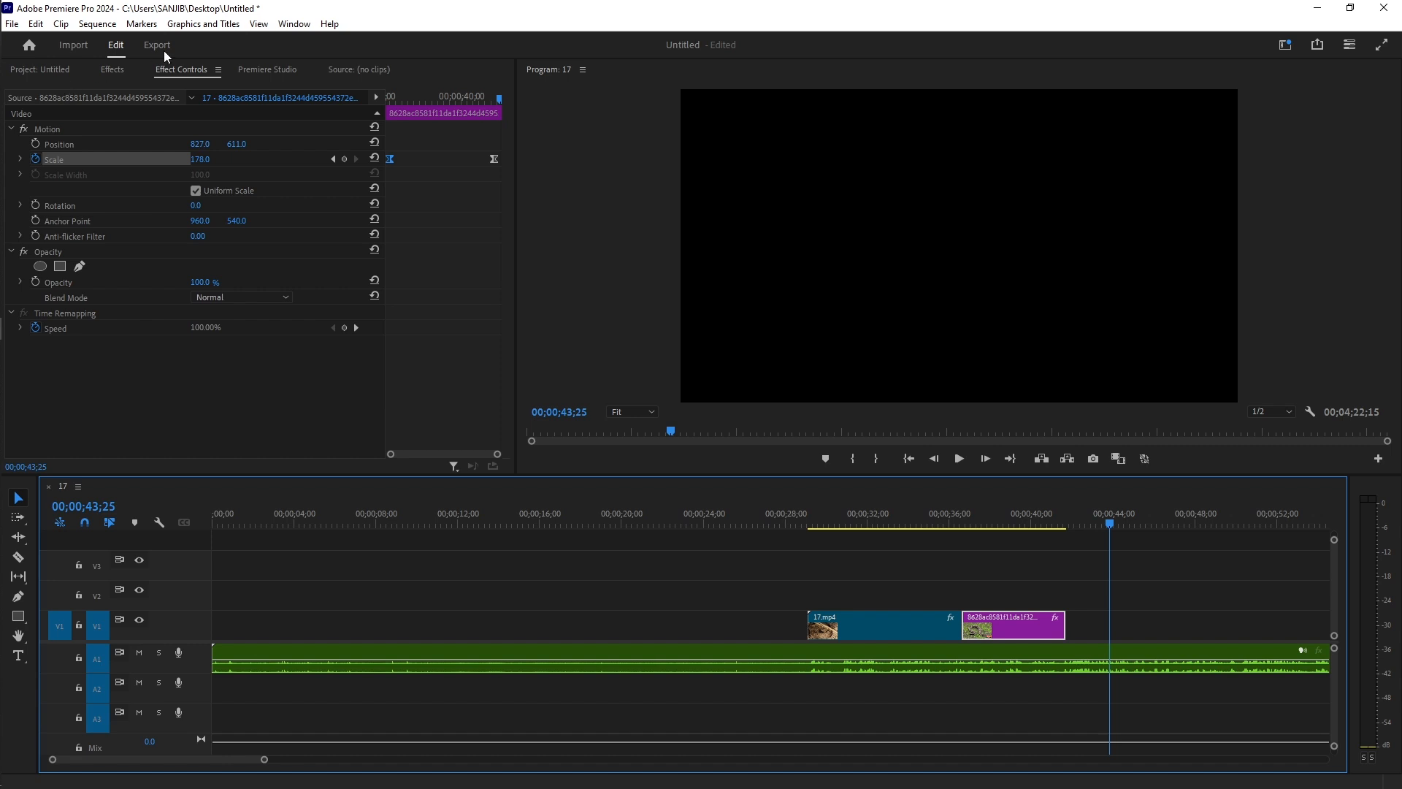
Step: Add the 2.mp4 clip to the timeline after the moss image, unlink its audio and delete that audio
click(54, 68)
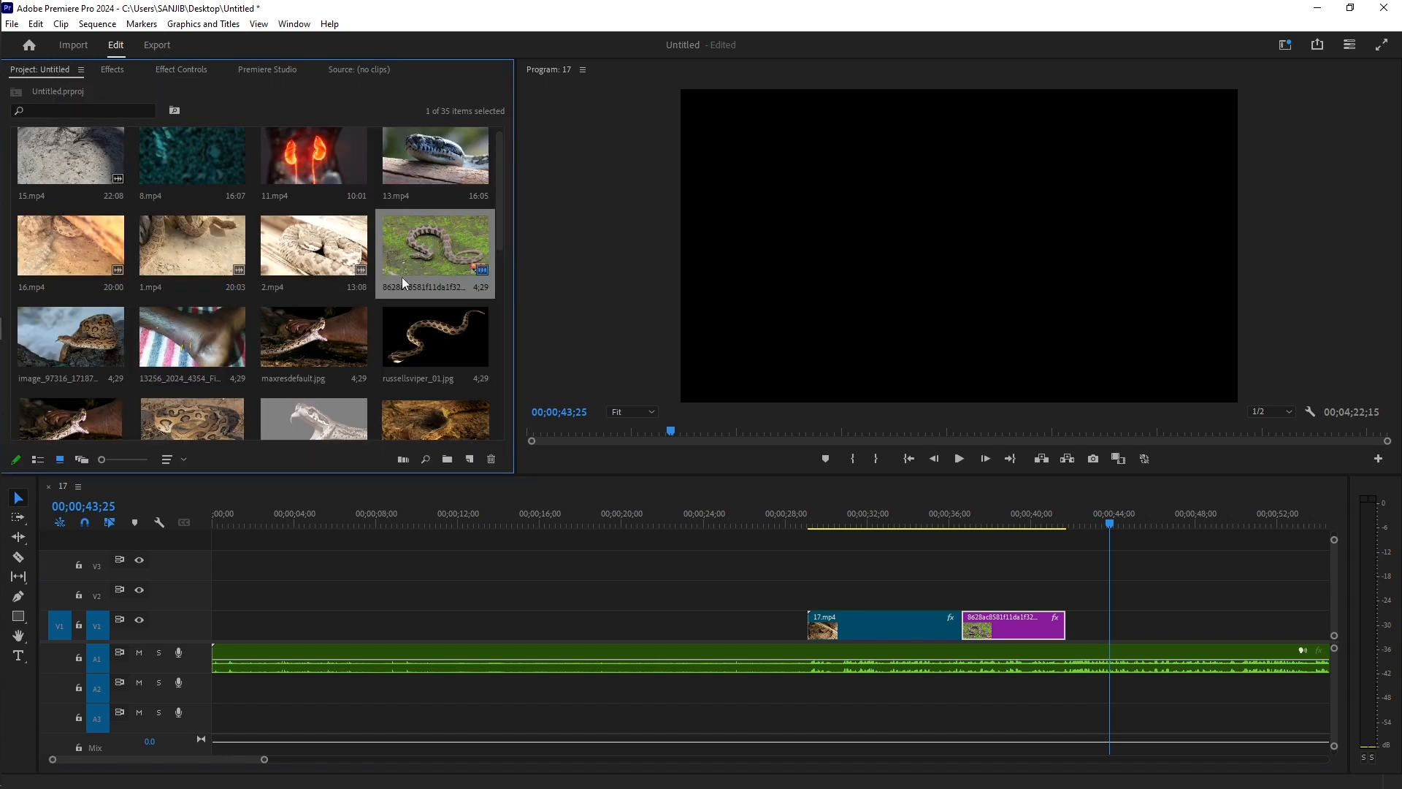
scroll(428, 261, up, 1)
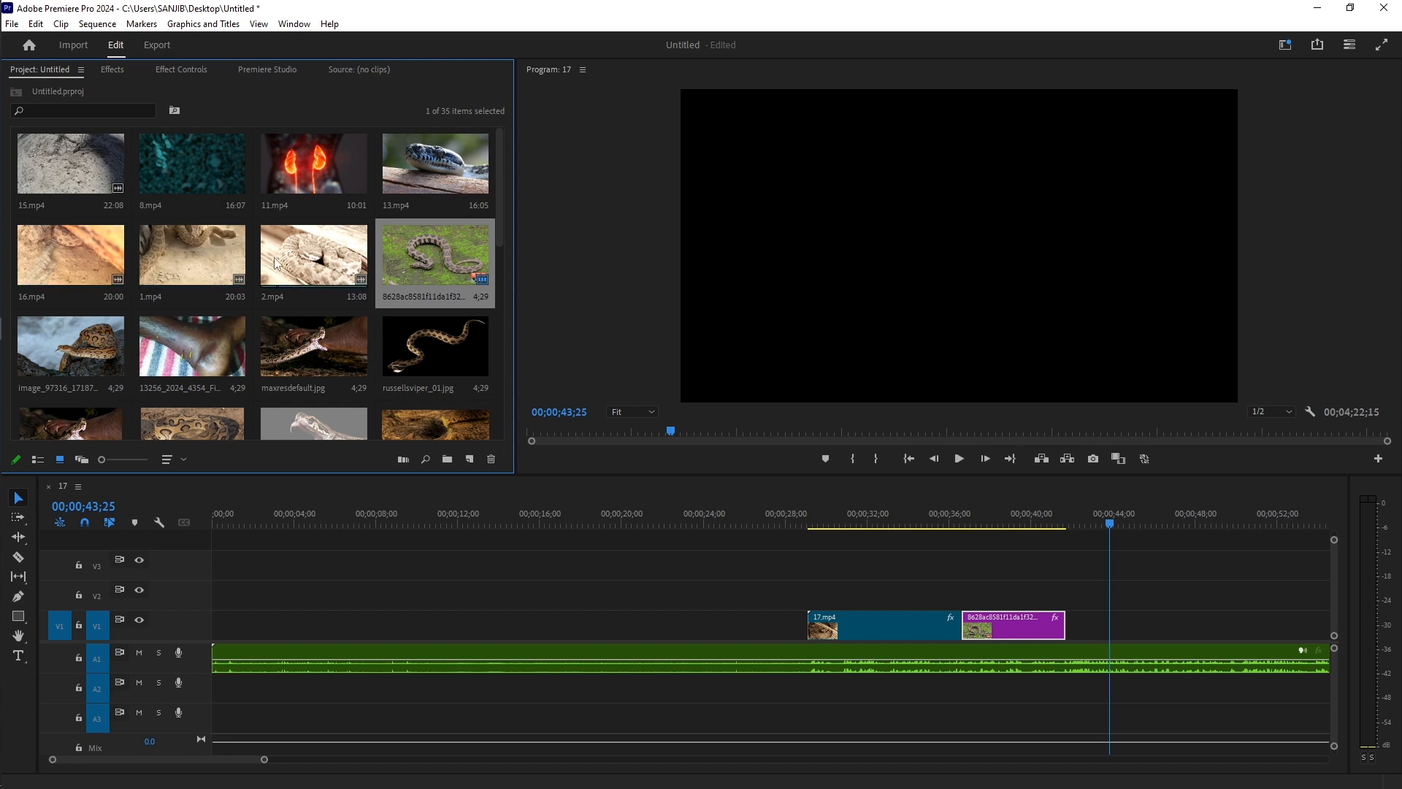
click(312, 261)
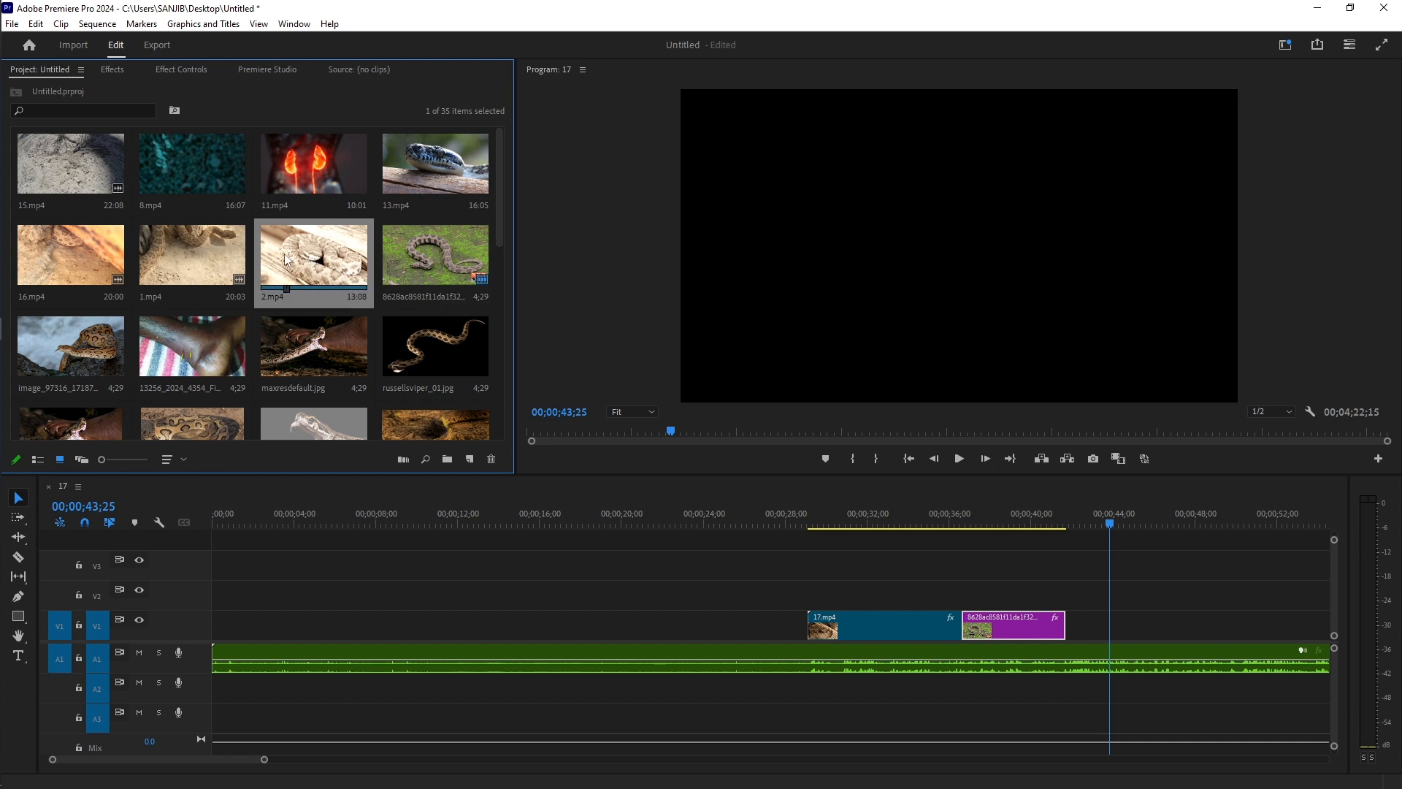
drag(1029, 432, 1129, 681)
right_click(1128, 682)
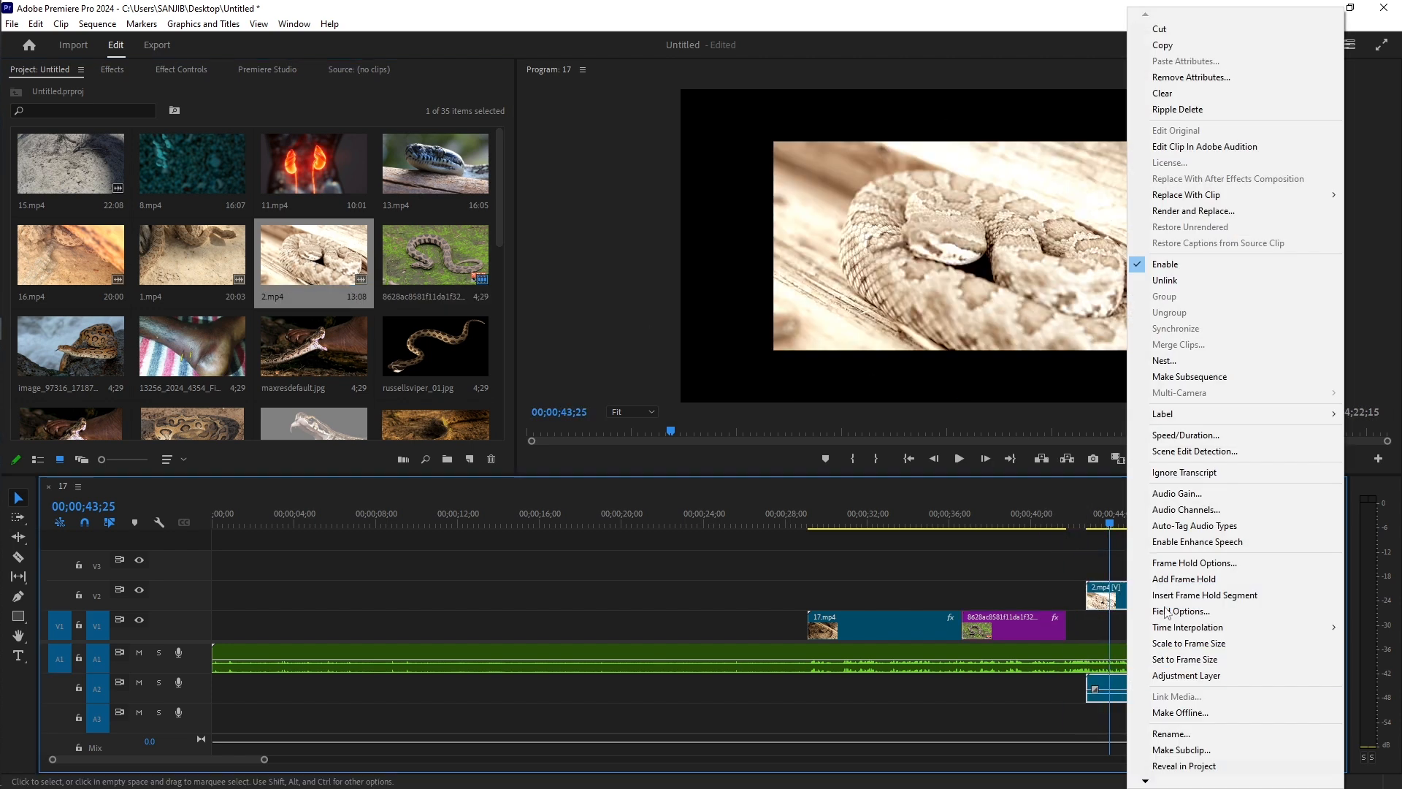
click(1166, 280)
click(1203, 700)
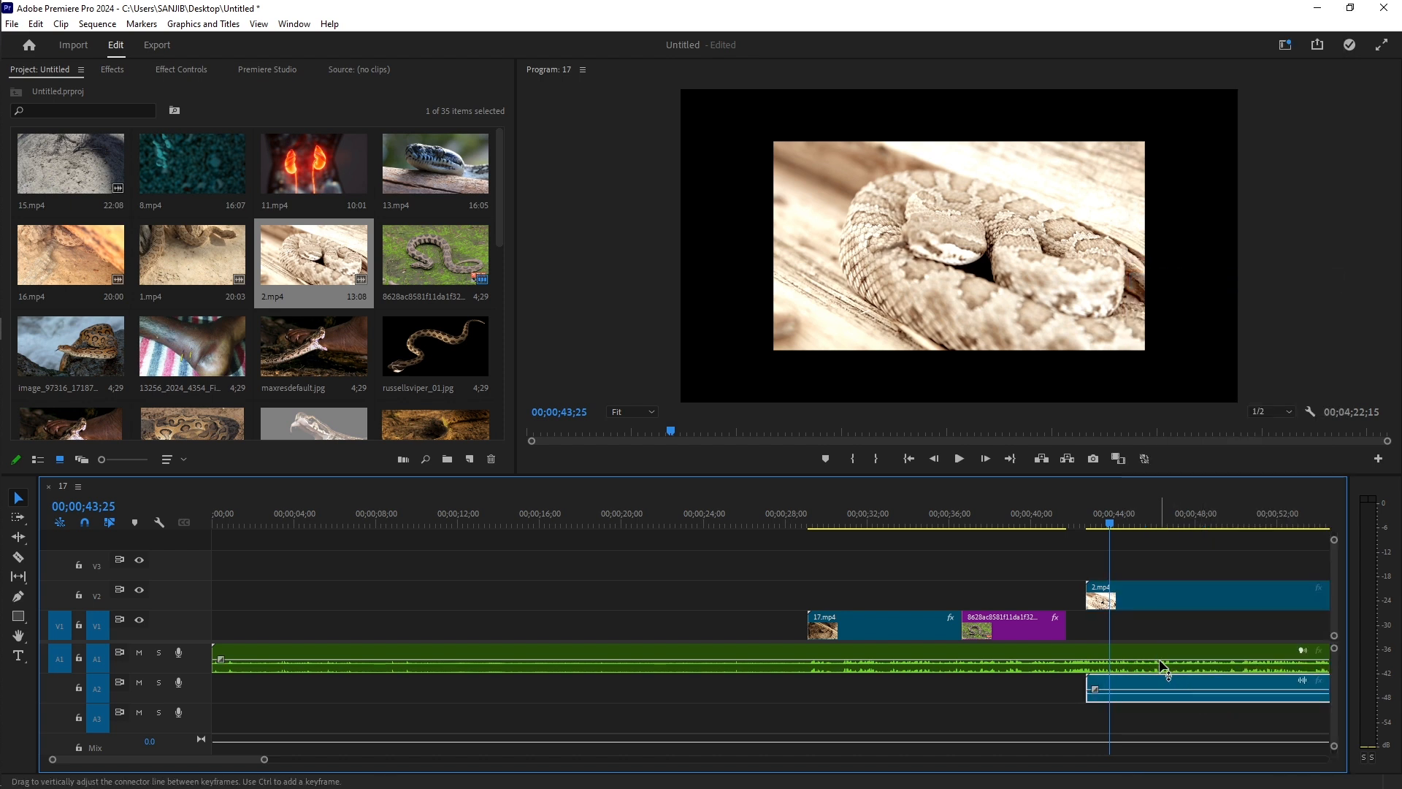
key(Delete)
Step: Move the 2.mp4 clip to V1 directly against the moss image's end, and trim its end to about 49.4 seconds
drag(1156, 608, 1125, 636)
drag(763, 760, 763, 759)
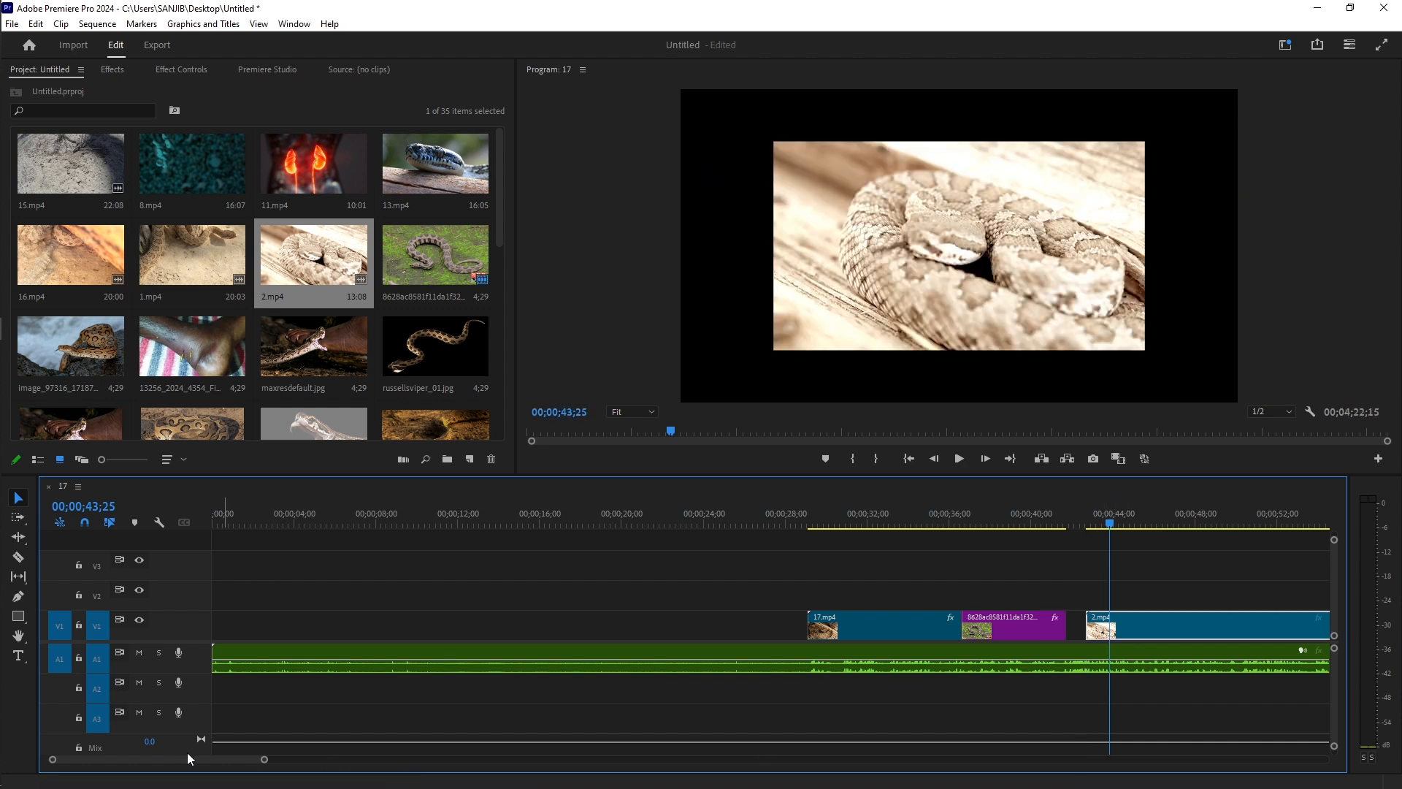
drag(194, 758, 230, 761)
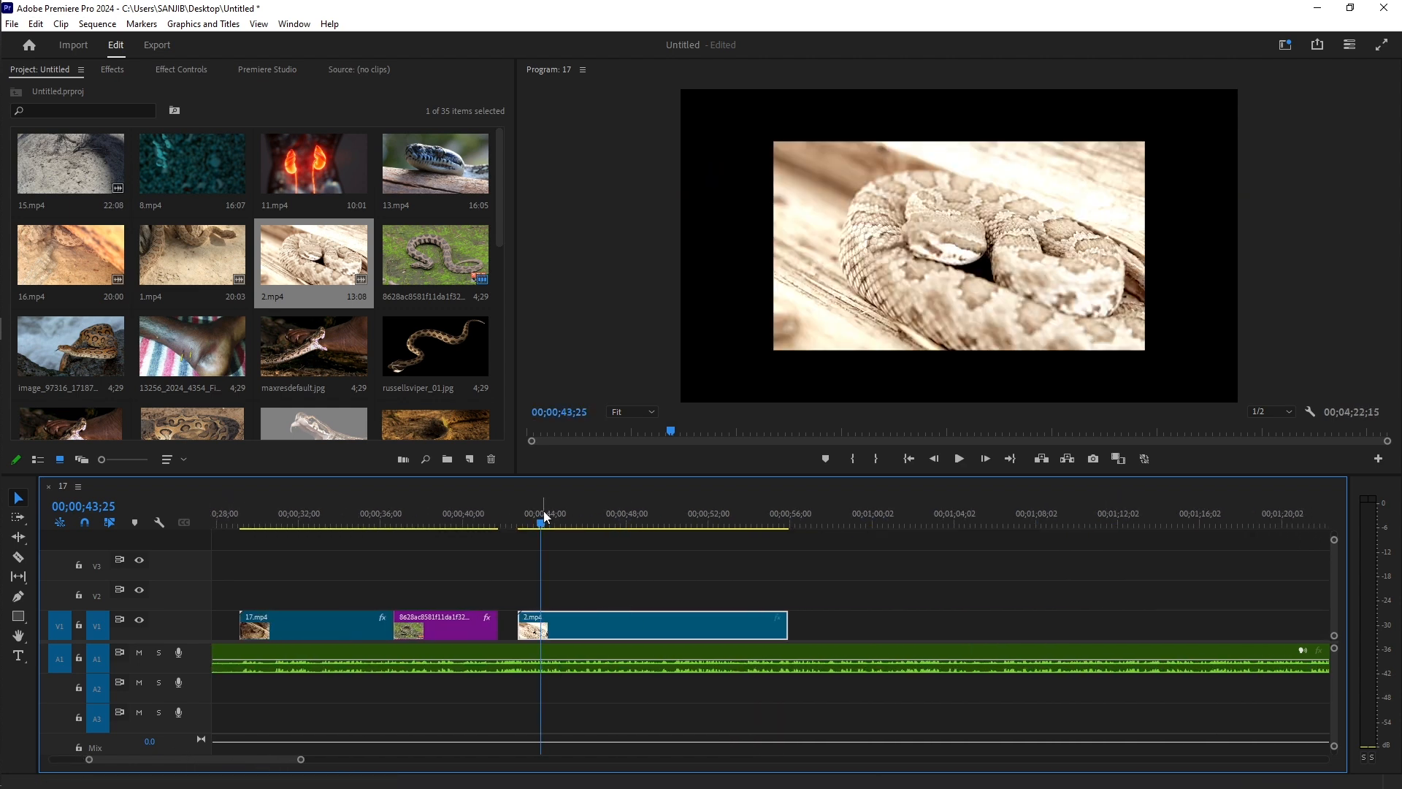
click(617, 517)
drag(1108, 518, 947, 646)
drag(638, 632, 622, 630)
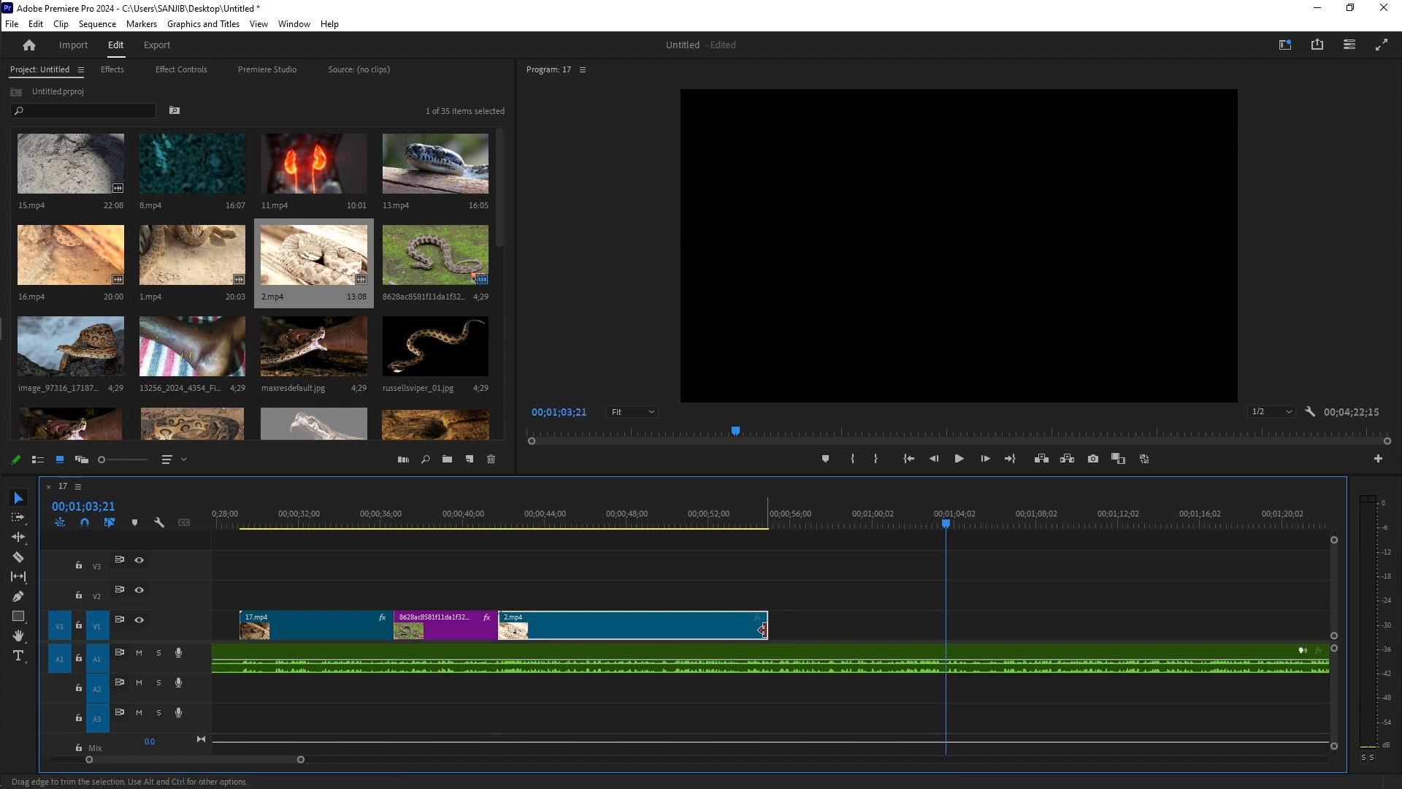
drag(767, 626, 650, 629)
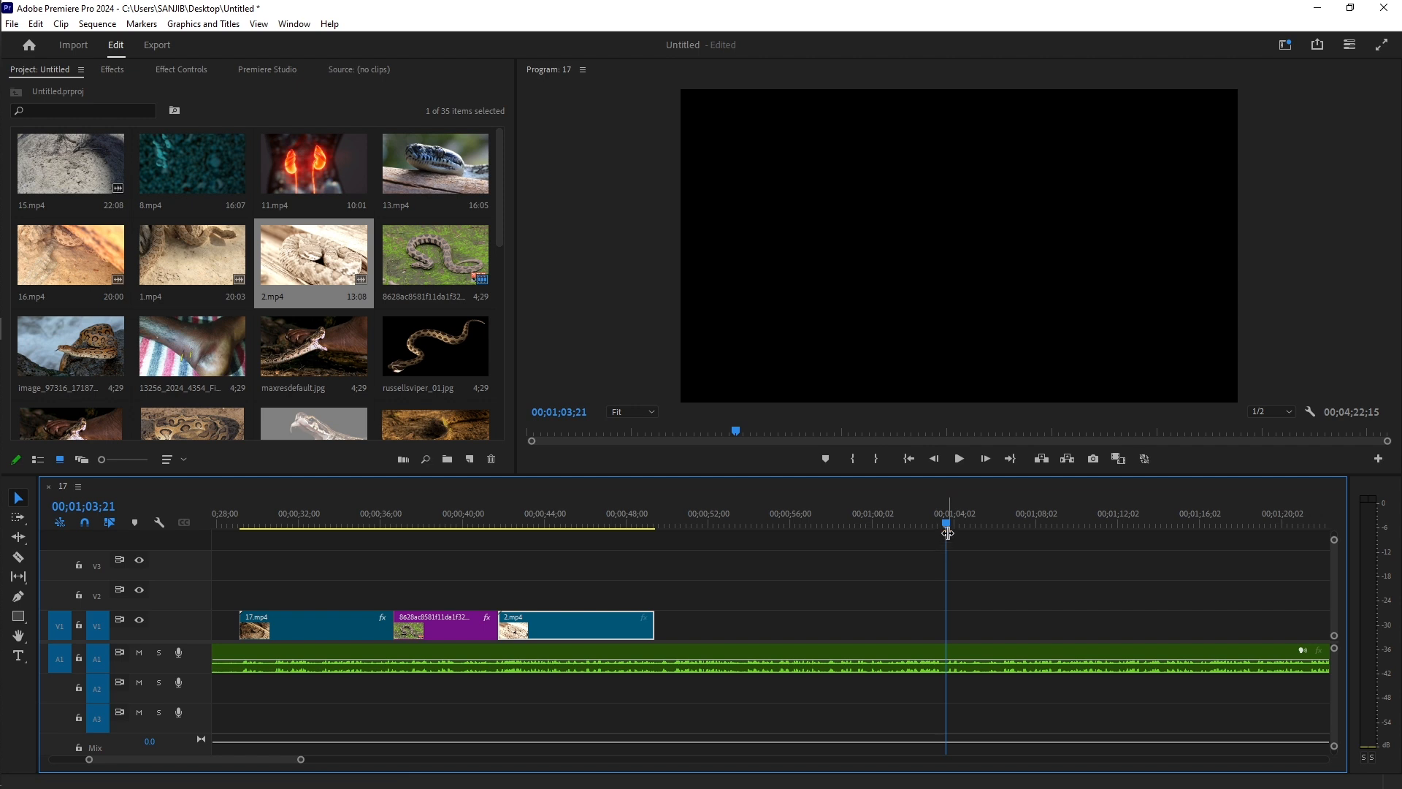
Step: Scale the 2.mp4 clip to 150 so it fills the frame
drag(948, 524, 584, 524)
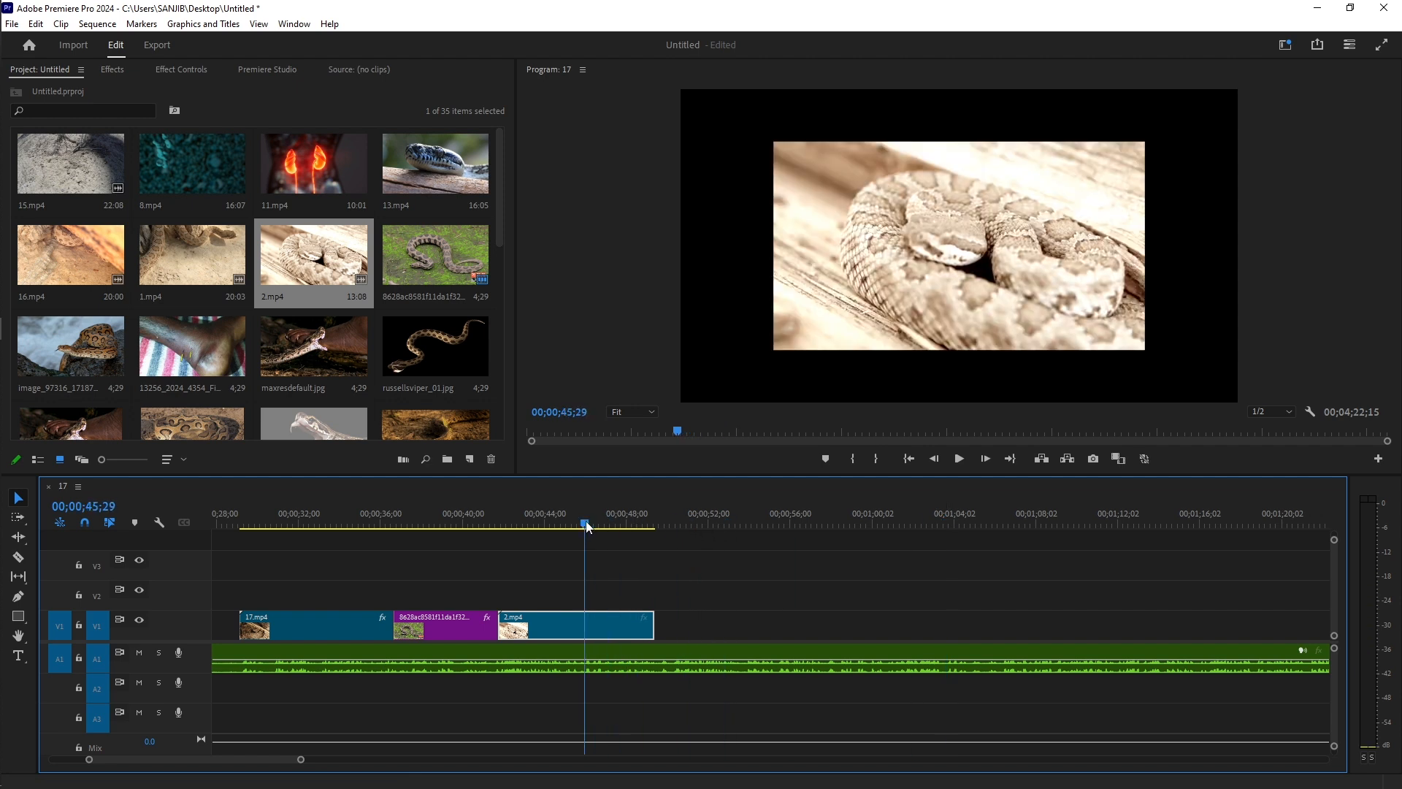
click(183, 69)
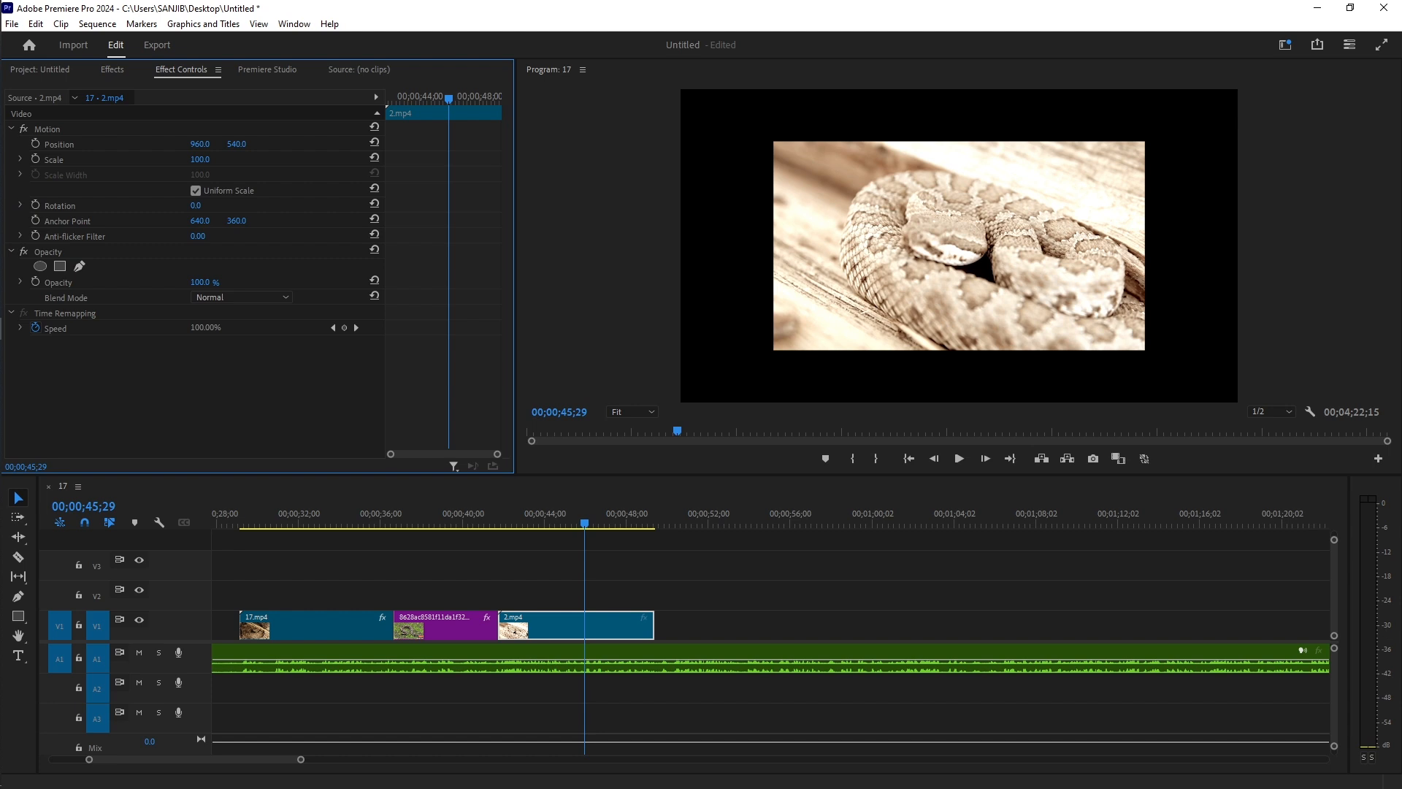
drag(200, 159, 389, 293)
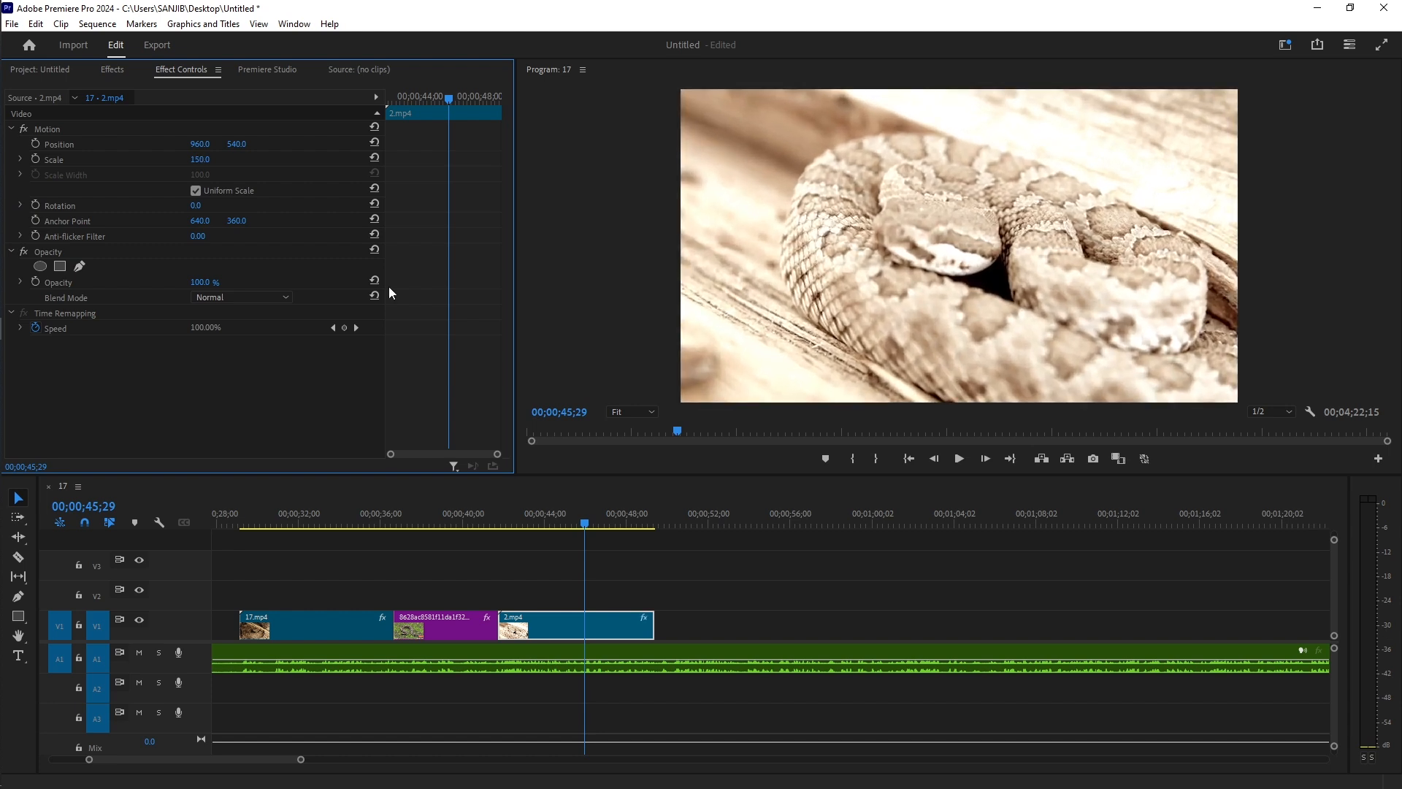
Step: Play the 2.mp4 clip from its start to past its end against the audio, and browse the project media for another shot
drag(584, 523, 498, 525)
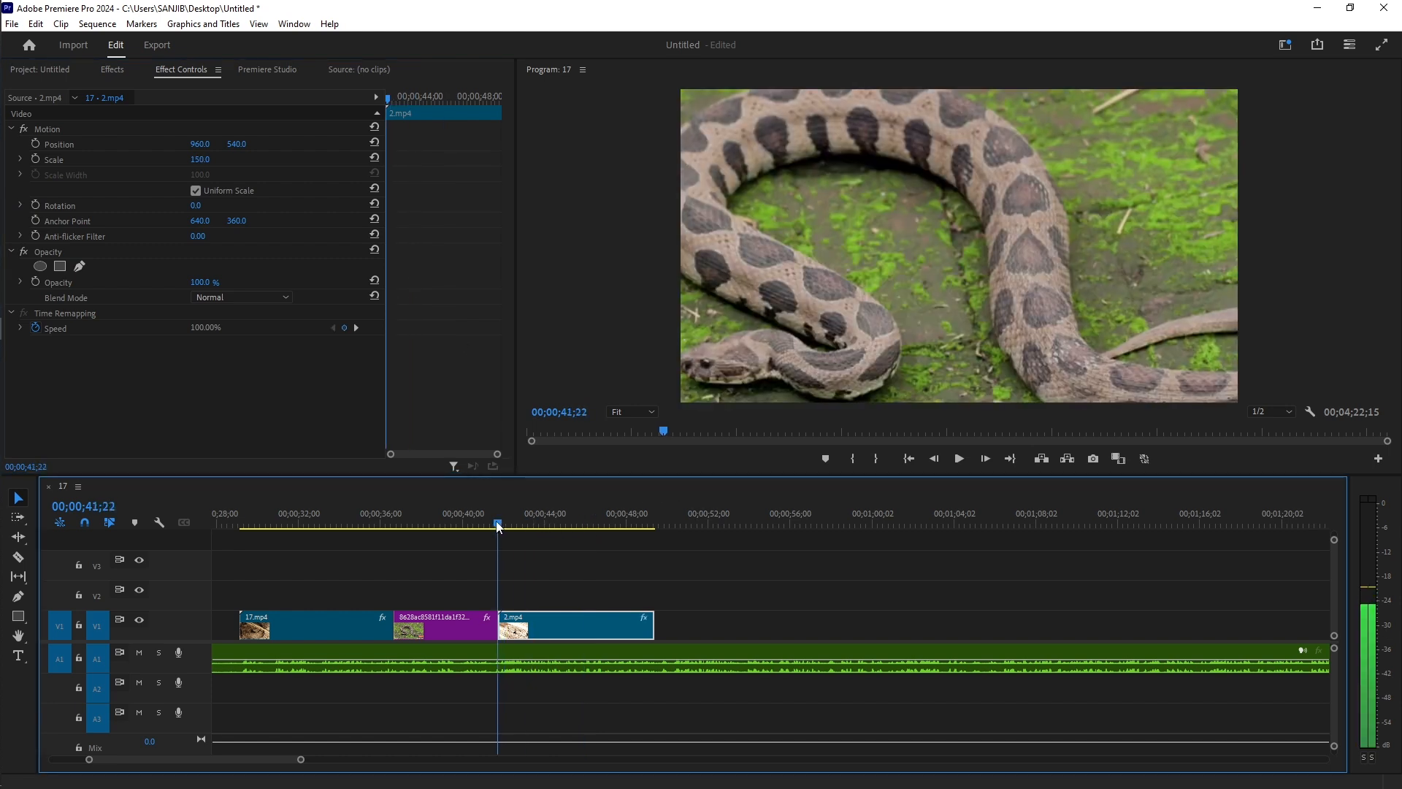
click(959, 458)
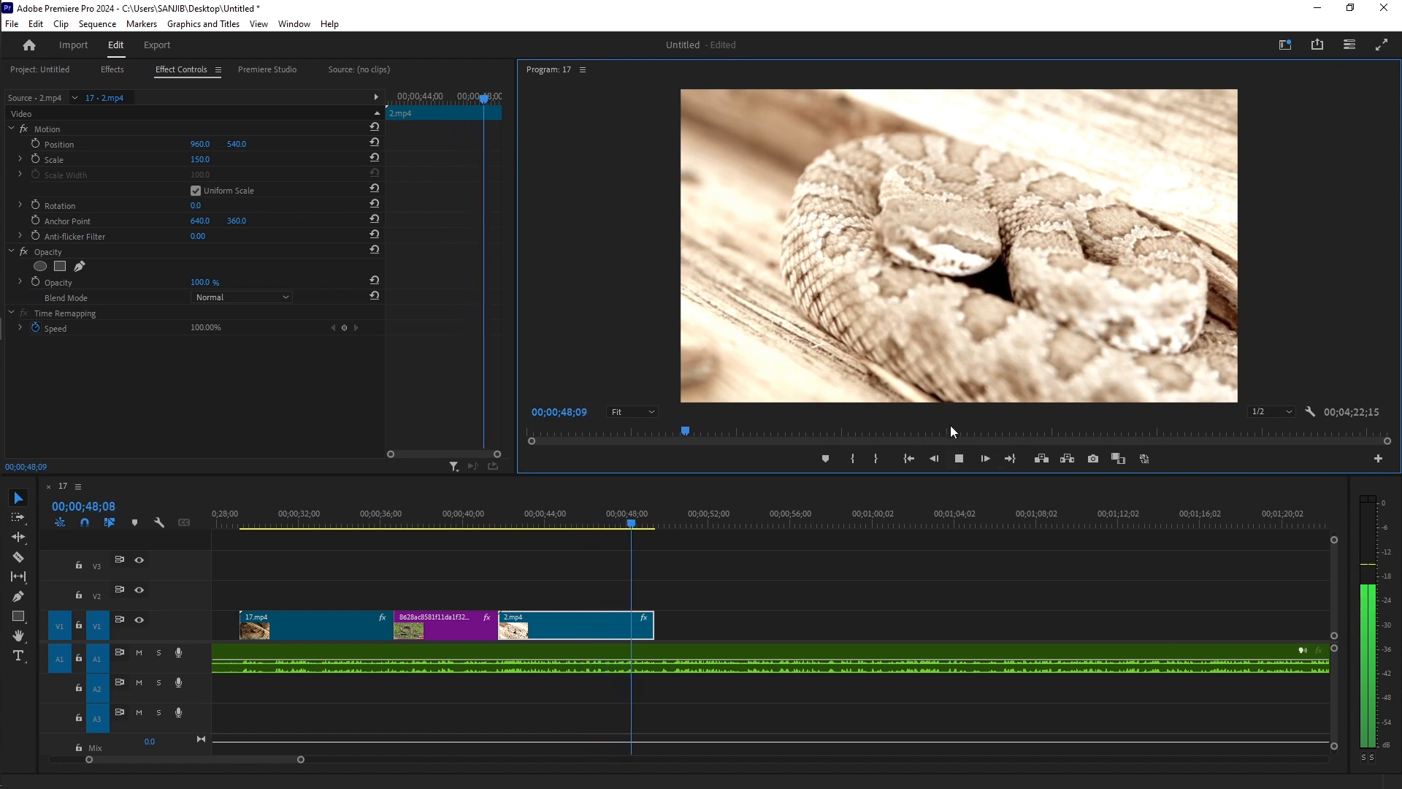
key(space)
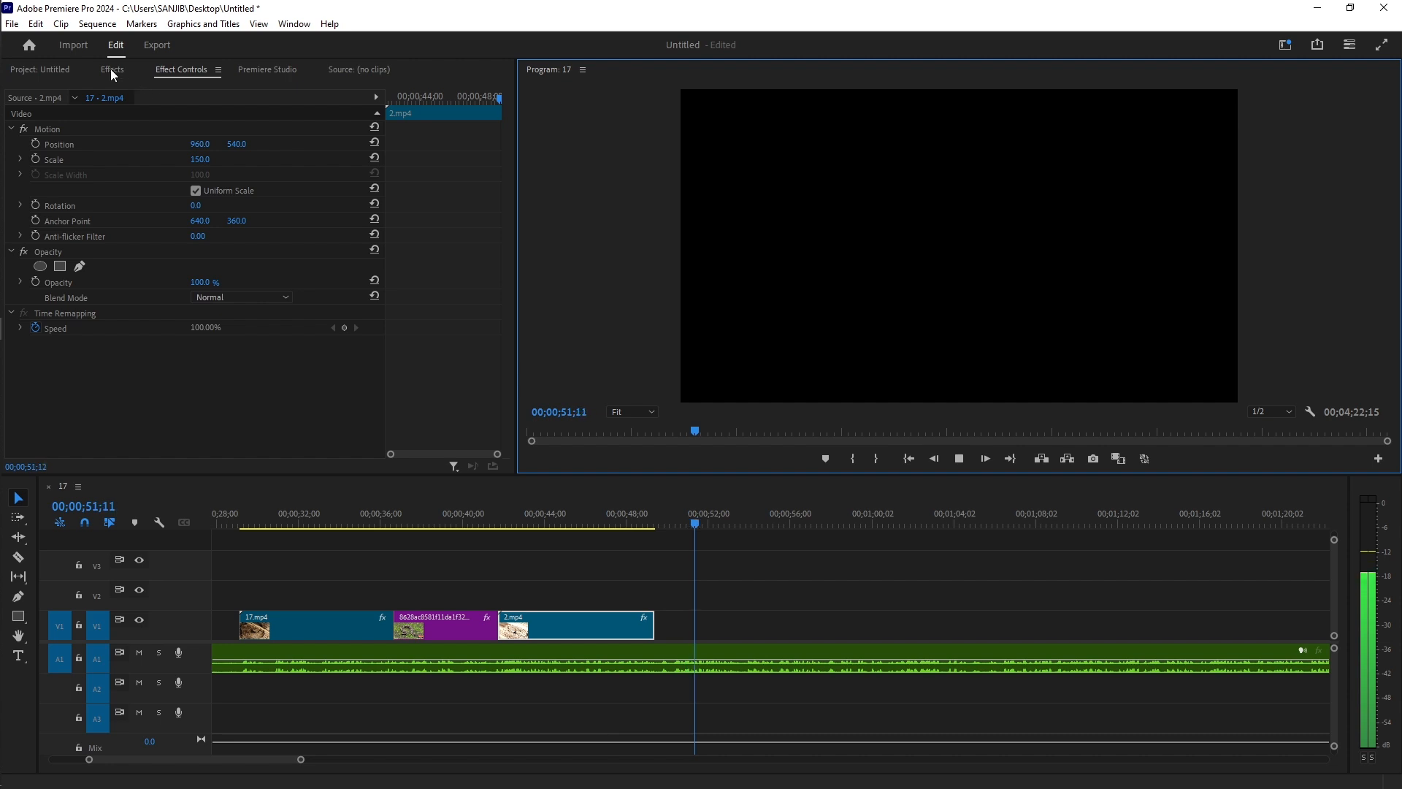
click(42, 70)
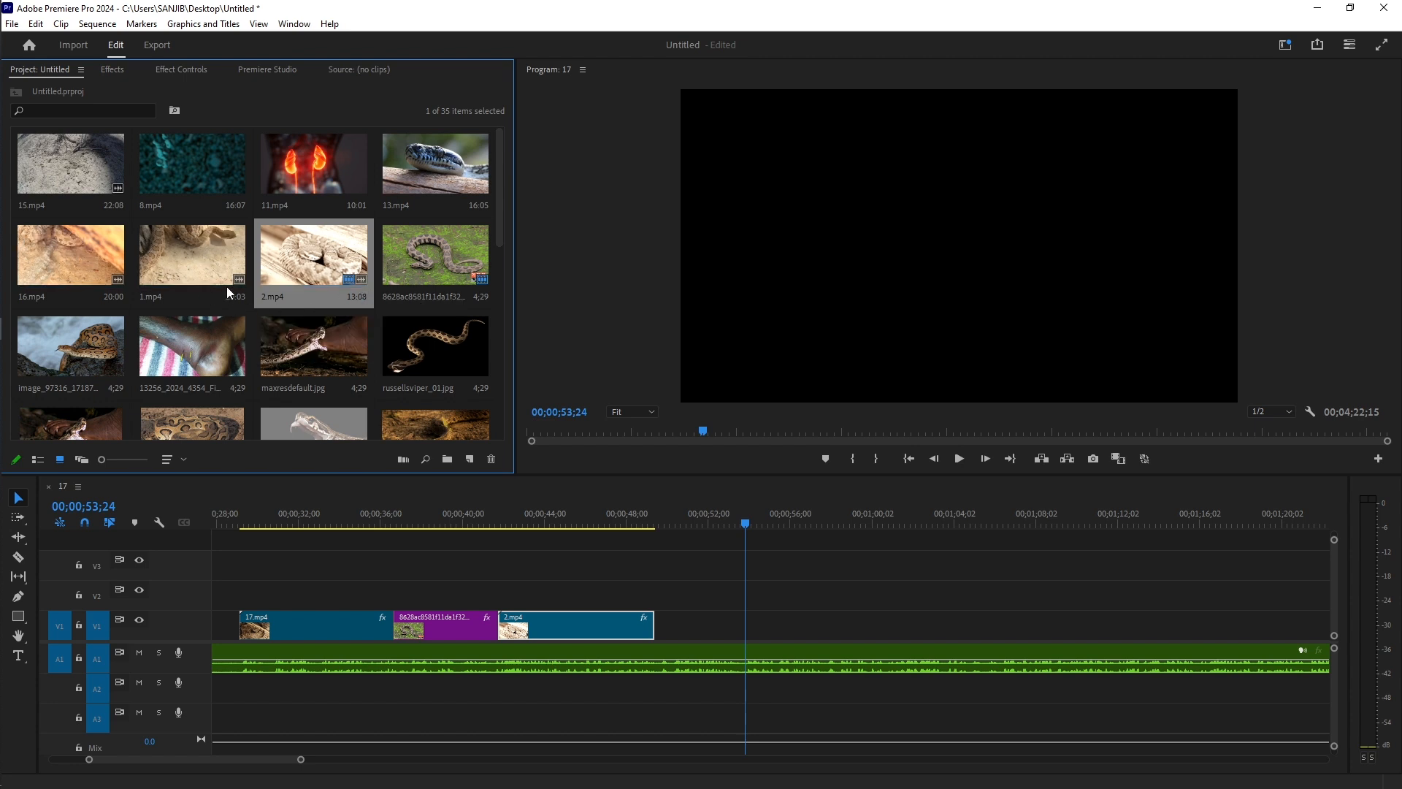
scroll(332, 351, down, 2)
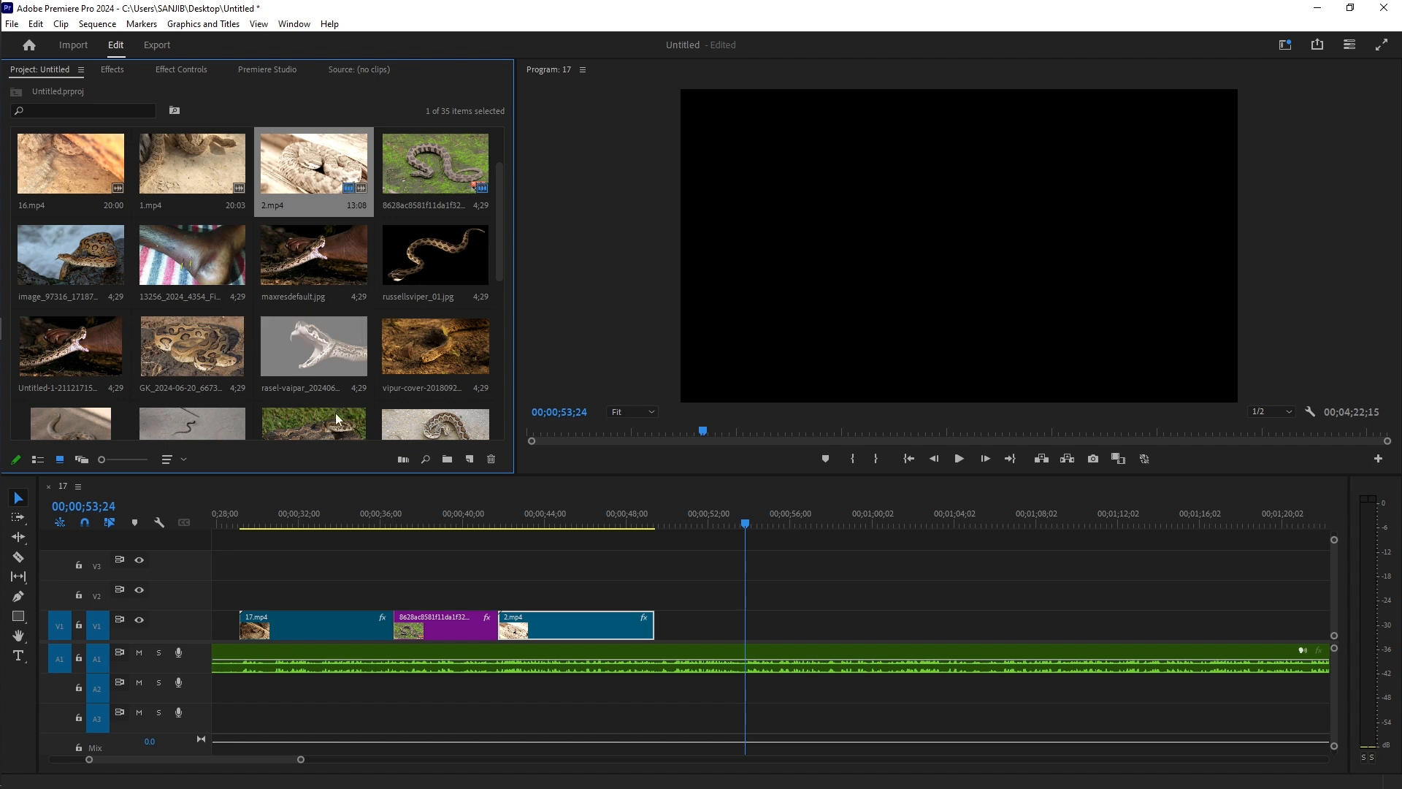
Step: Add the GK_2024-06-20 snake image from the project media to V1, directly against the end of the 2.mp4 clip
scroll(161, 362, down, 2)
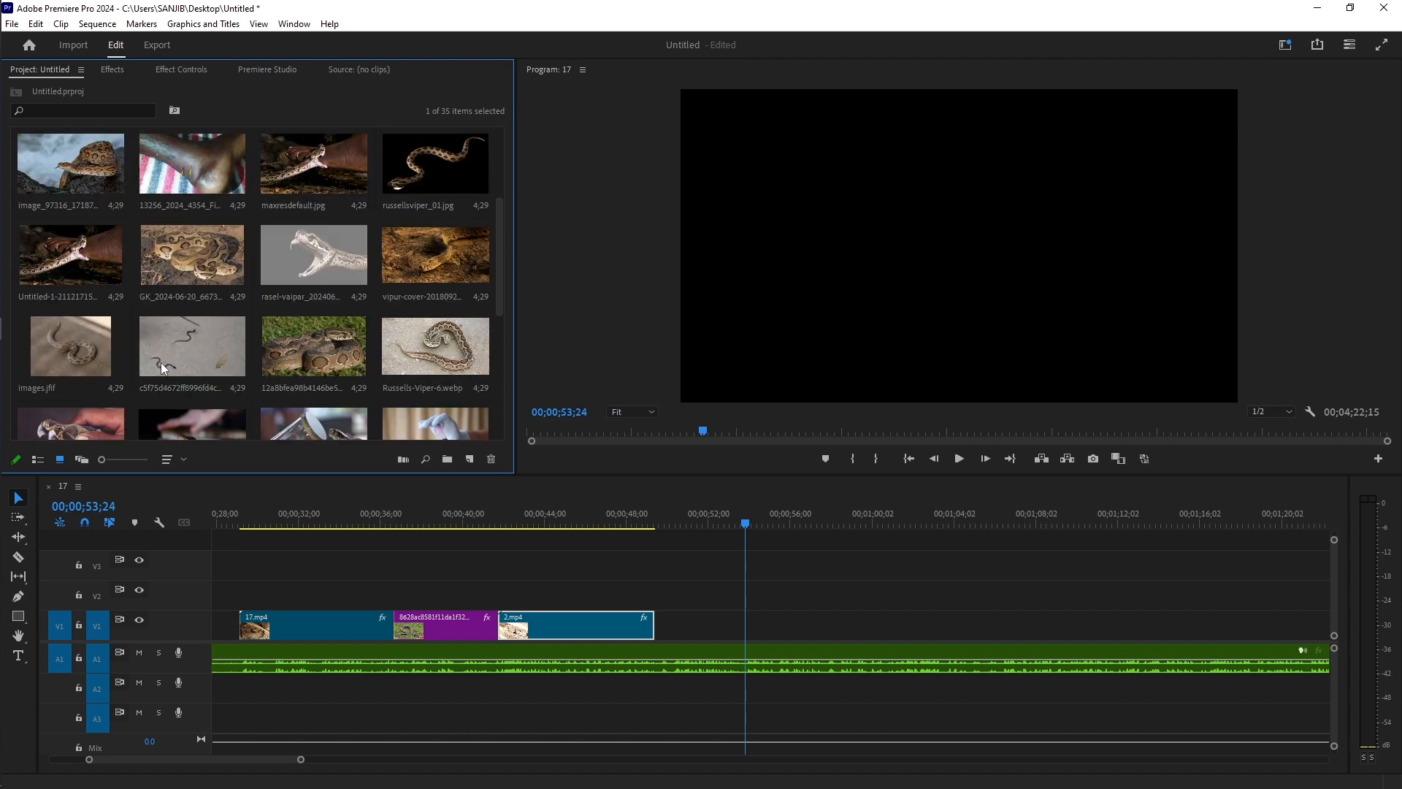
scroll(161, 362, up, 2)
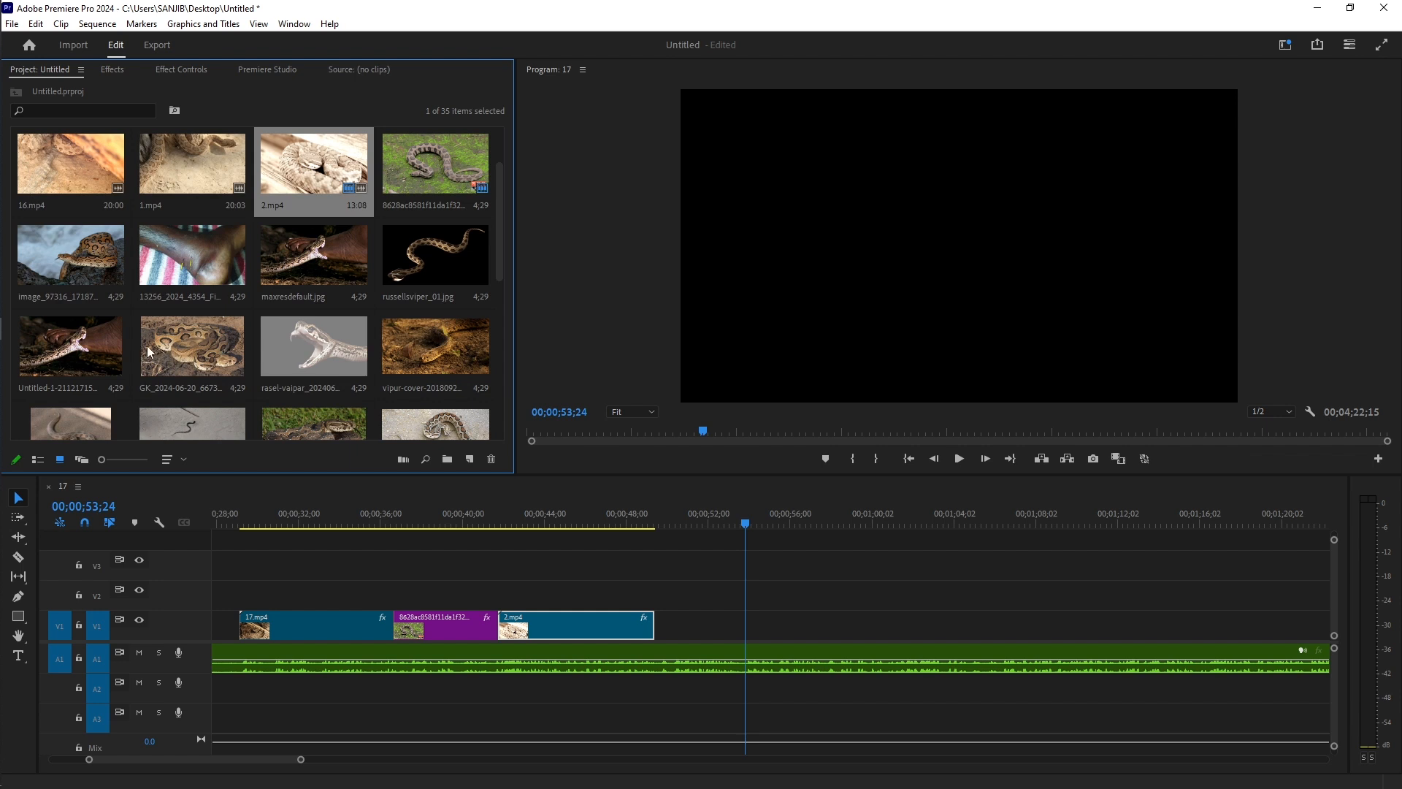
click(186, 348)
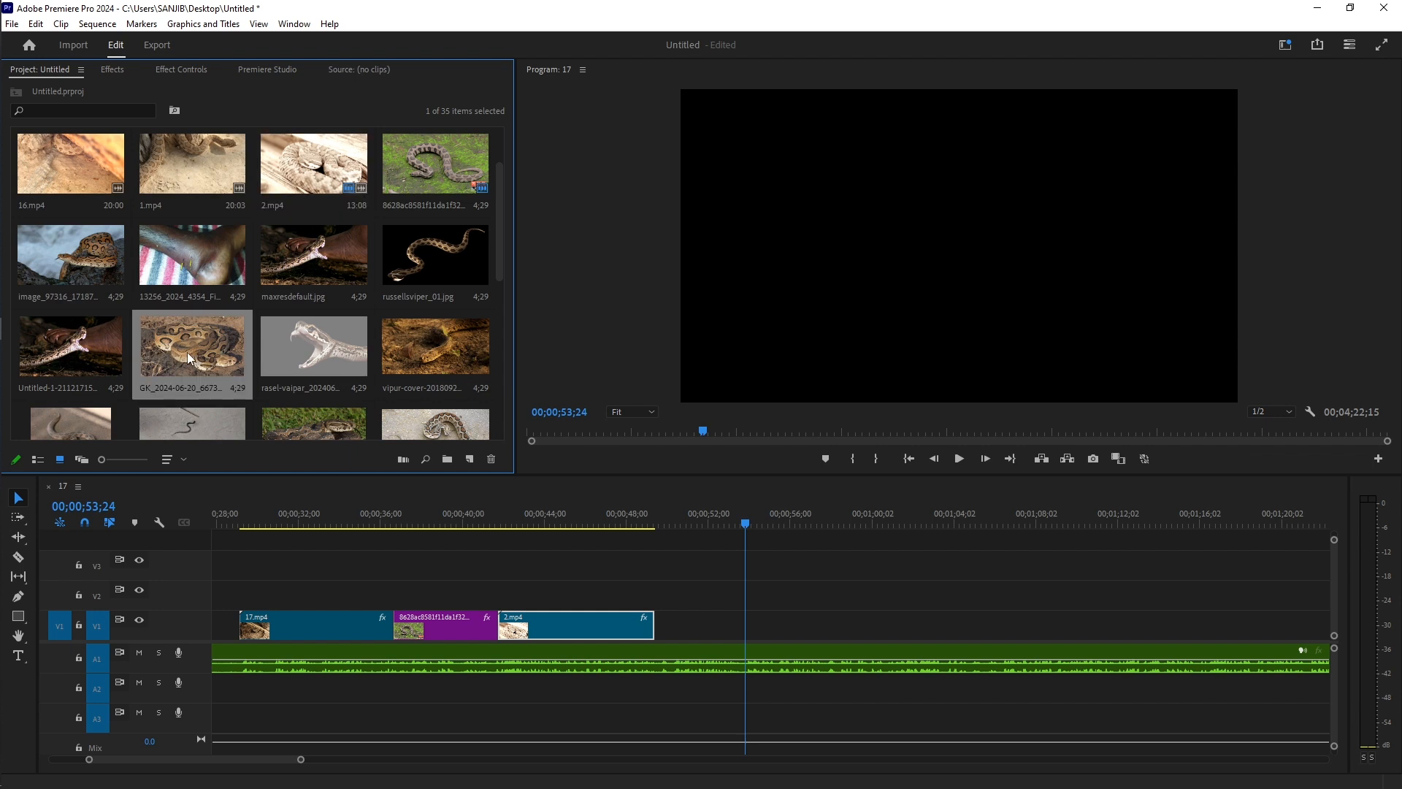
drag(207, 354, 664, 625)
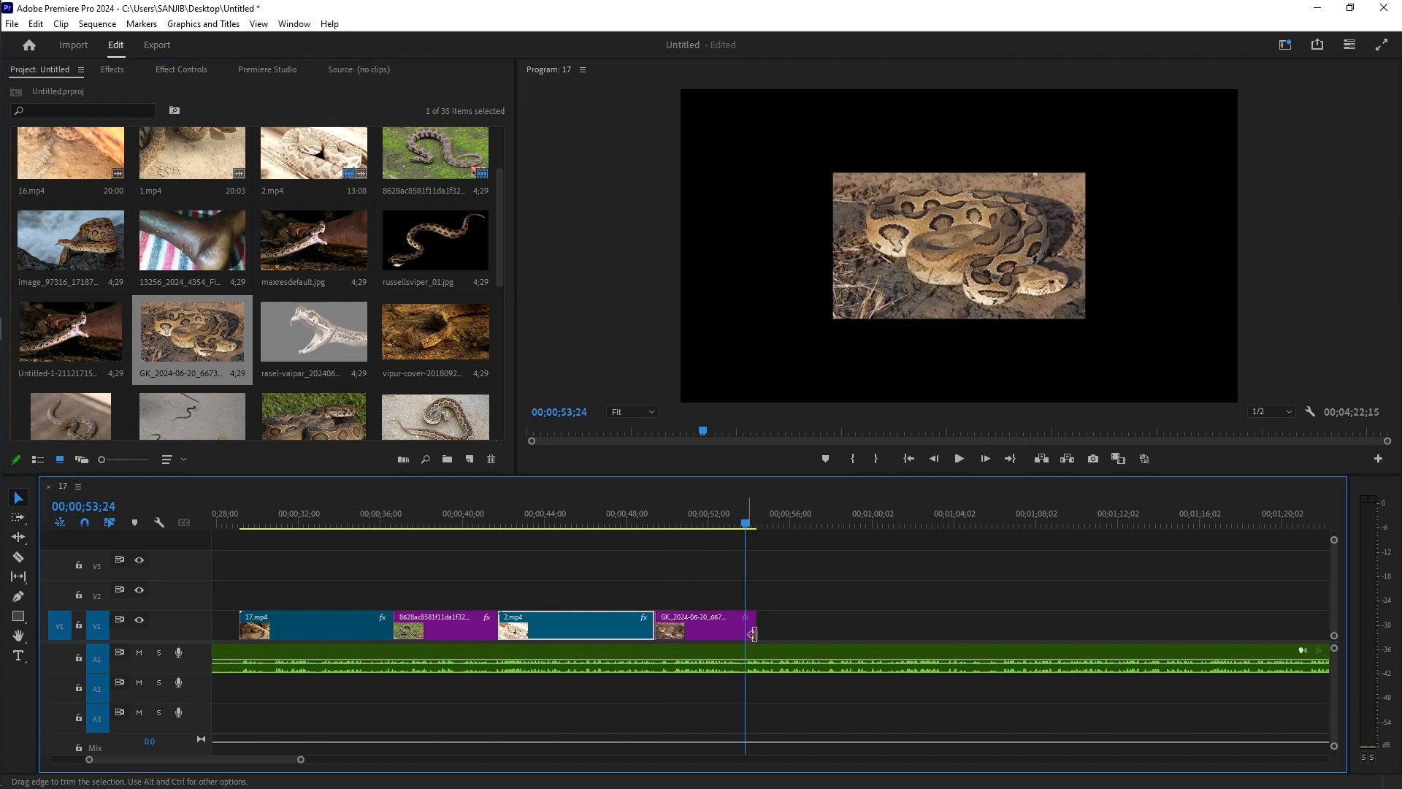
Step: Scale the GK_2024-06-20 image to 223 so it fills the frame
drag(745, 528, 682, 527)
click(701, 622)
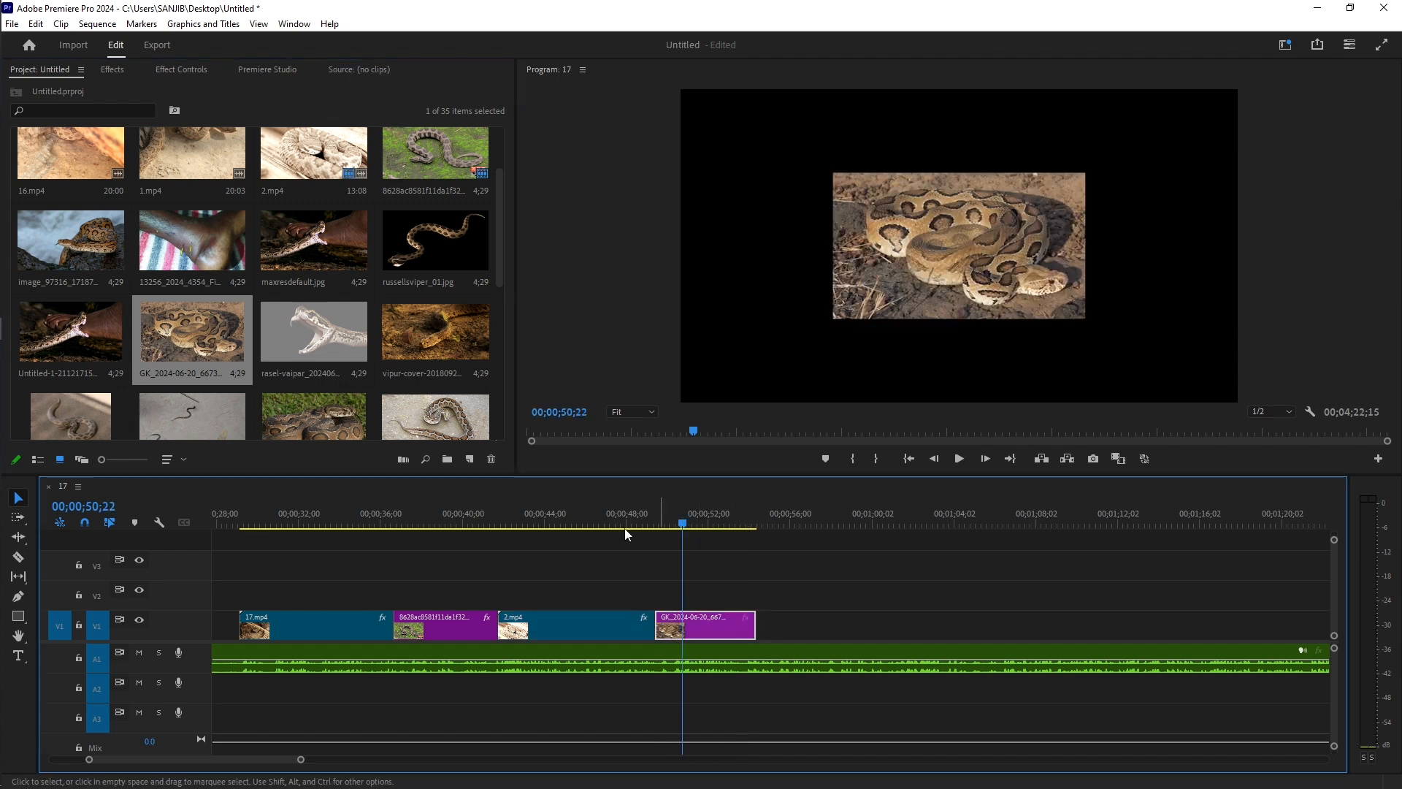
click(184, 70)
drag(190, 159, 280, 159)
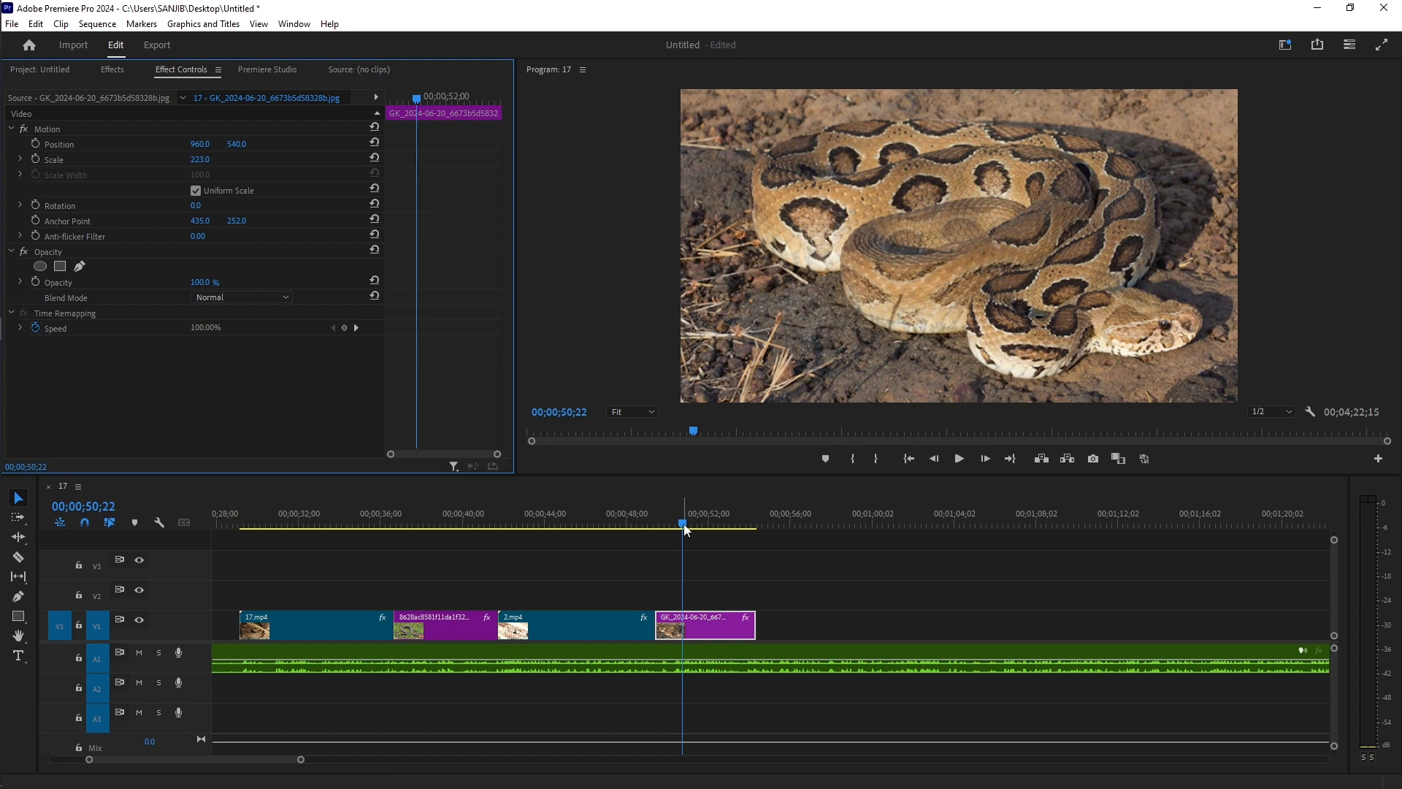
Step: Extend the GK_2024-06-20 image's end slightly, and keyframe its Scale from 223 at its start to 251 at 00;00;54;02
drag(683, 524, 659, 529)
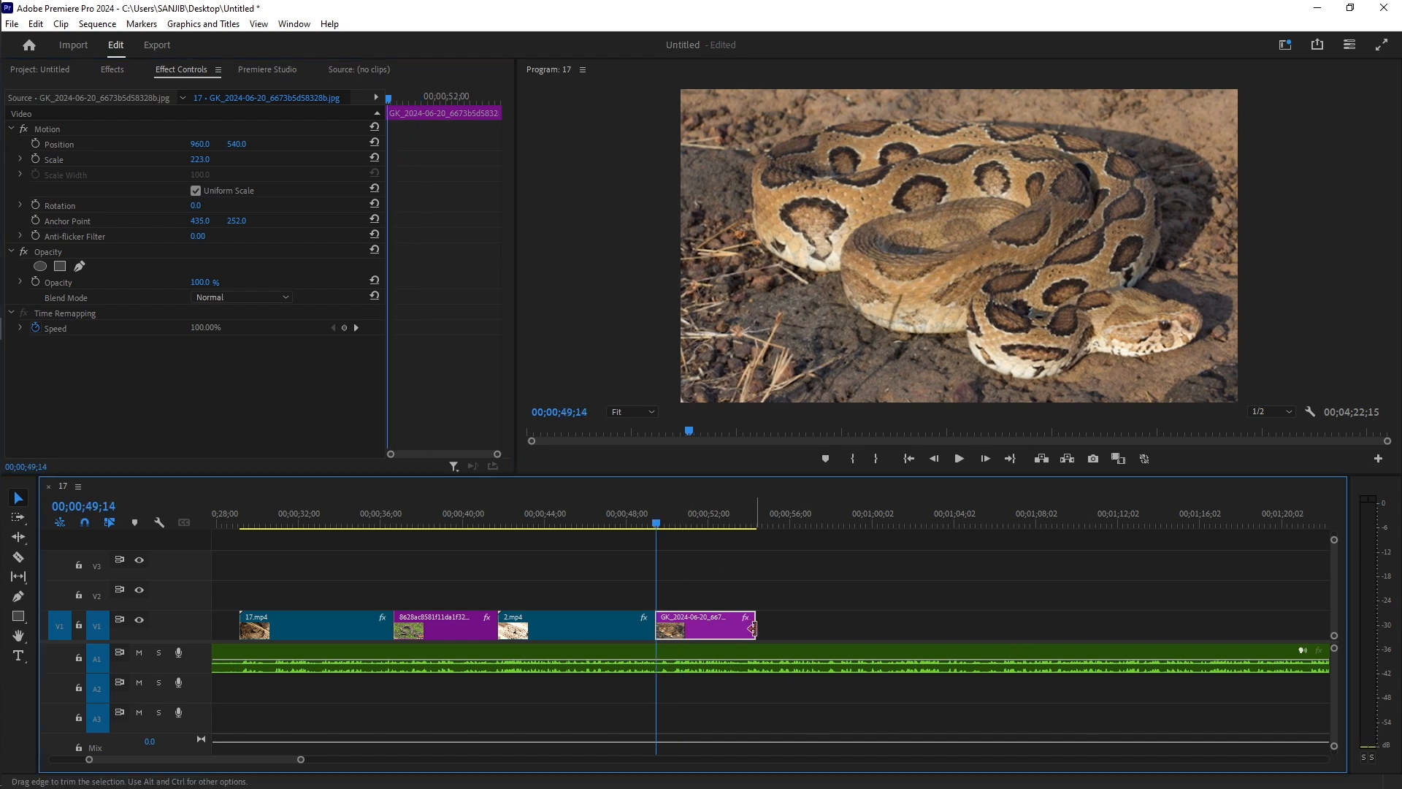
mouse_move(761, 628)
mouse_down()
mouse_move(772, 628)
mouse_move(759, 629)
mouse_up()
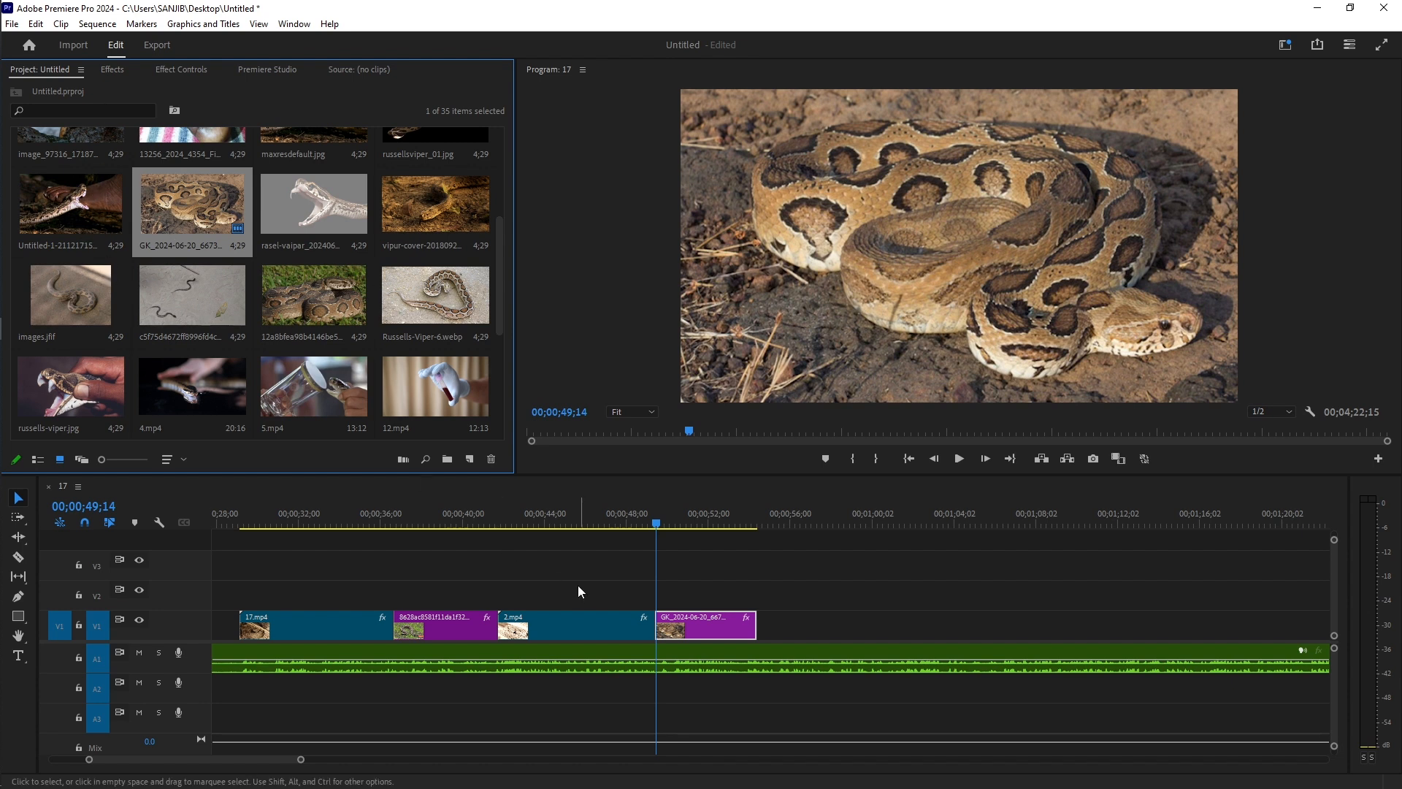
click(184, 70)
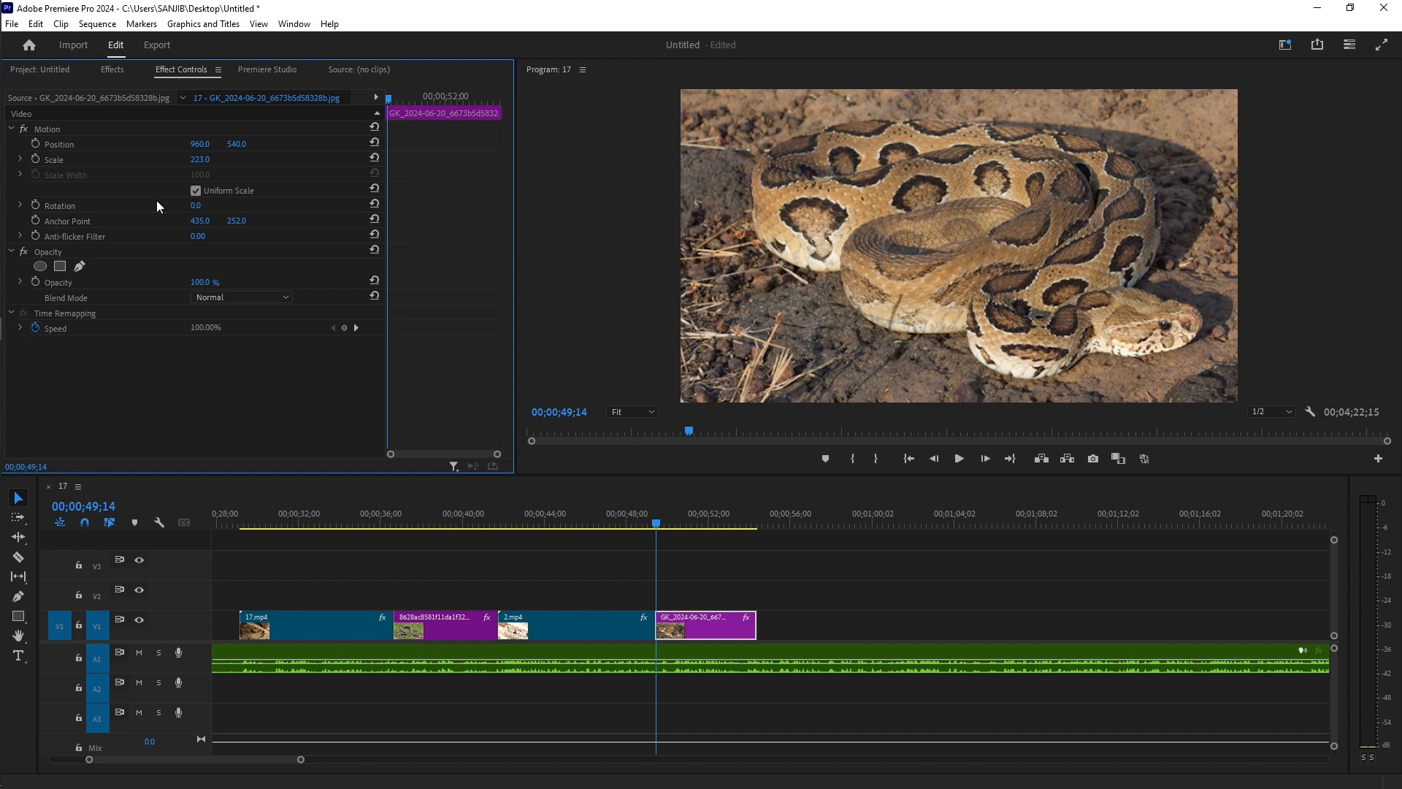
click(35, 159)
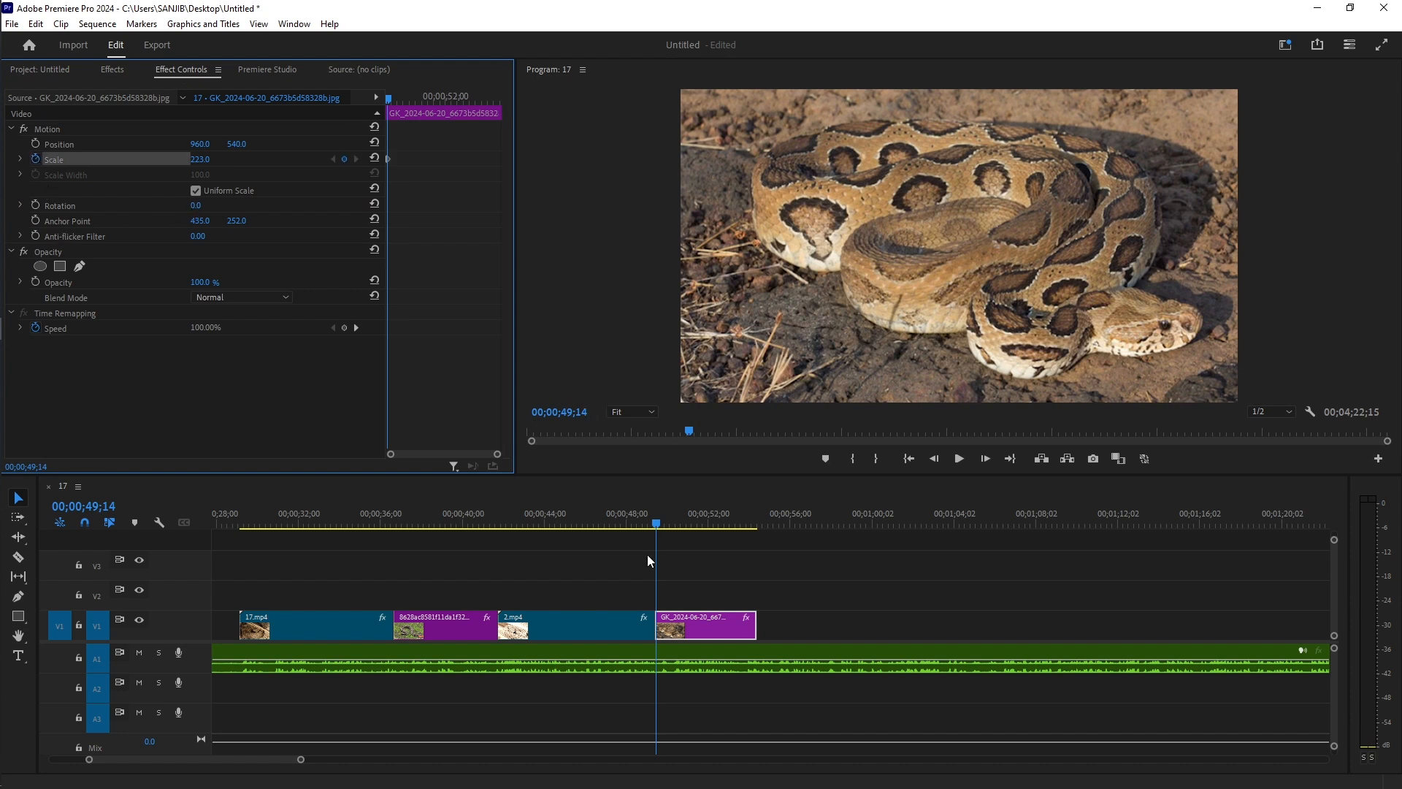
drag(659, 523, 755, 542)
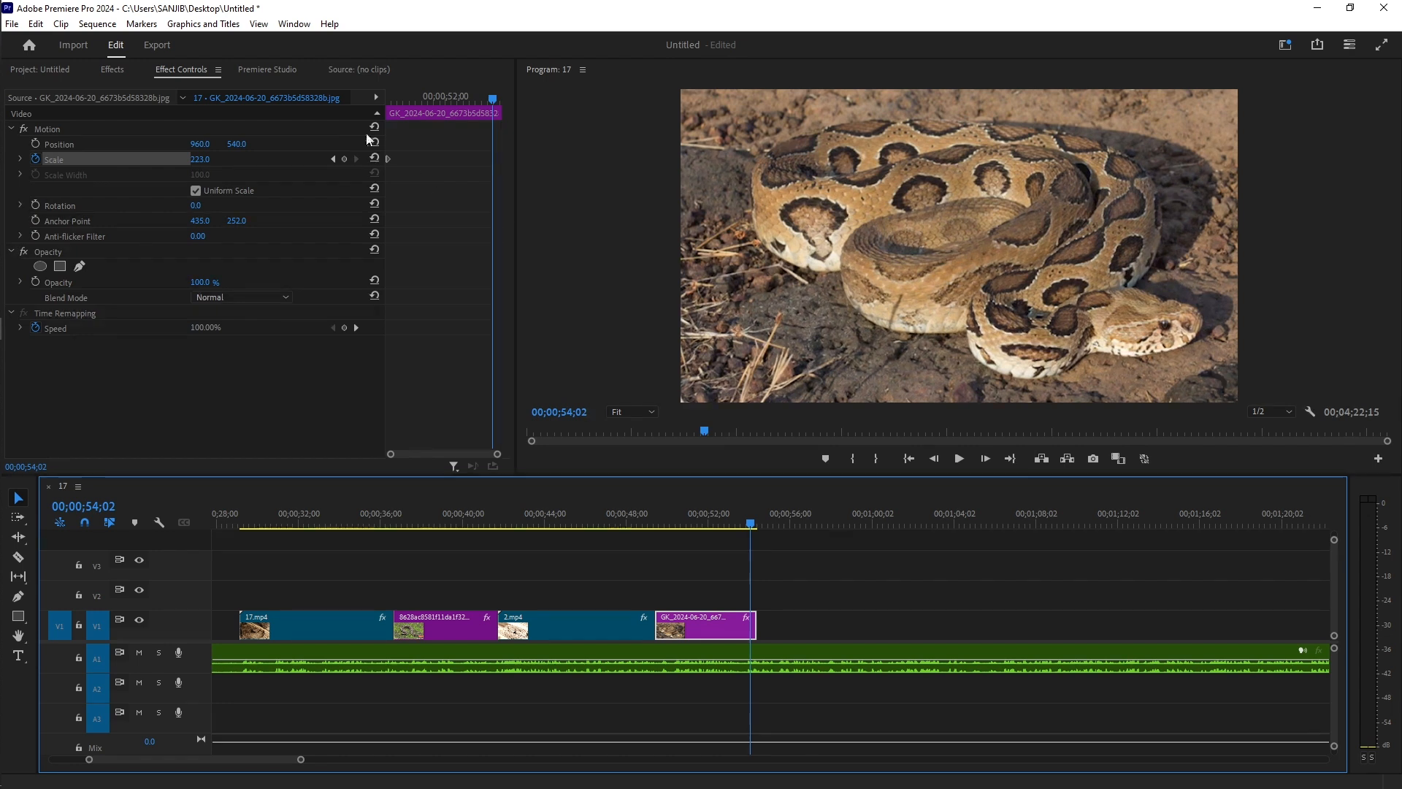
click(343, 161)
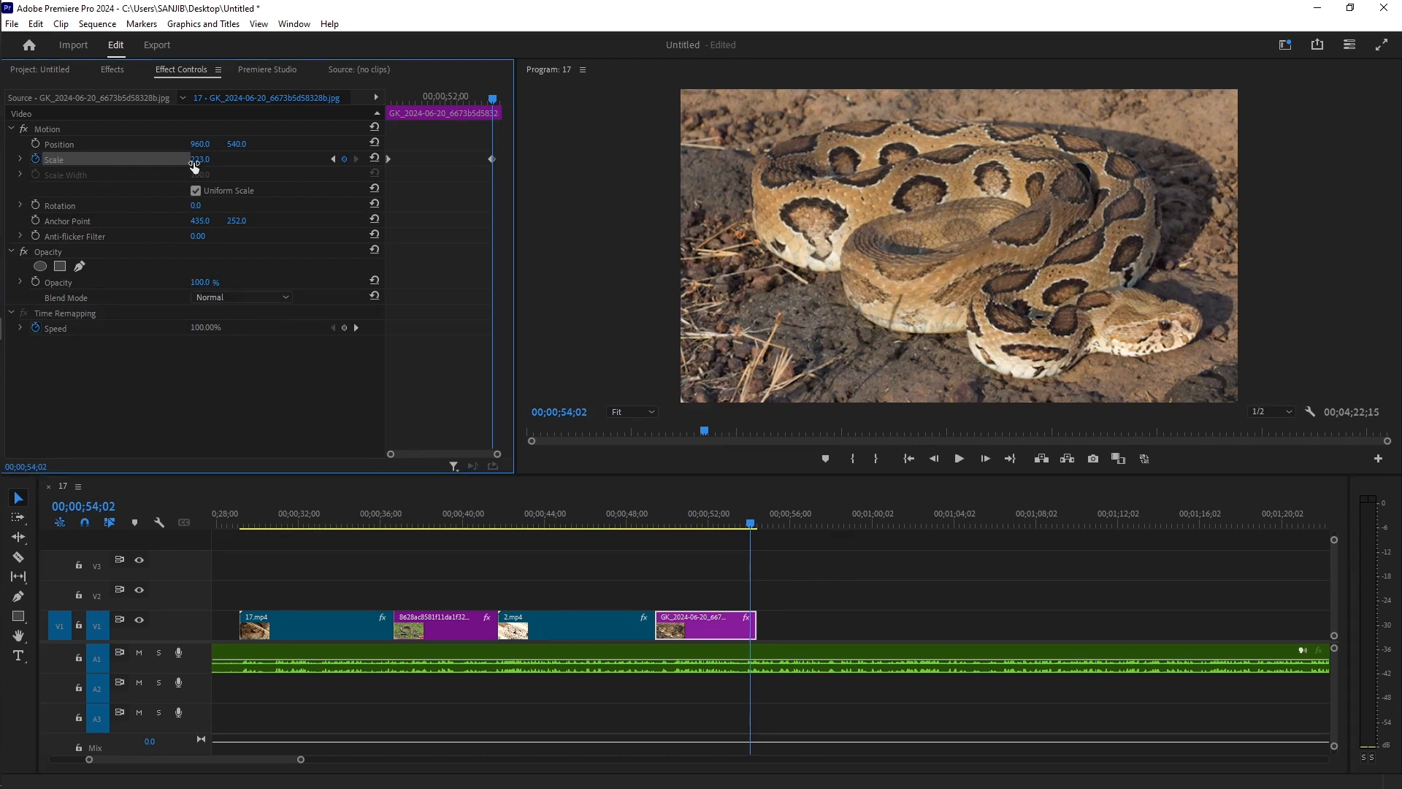
drag(199, 159, 220, 159)
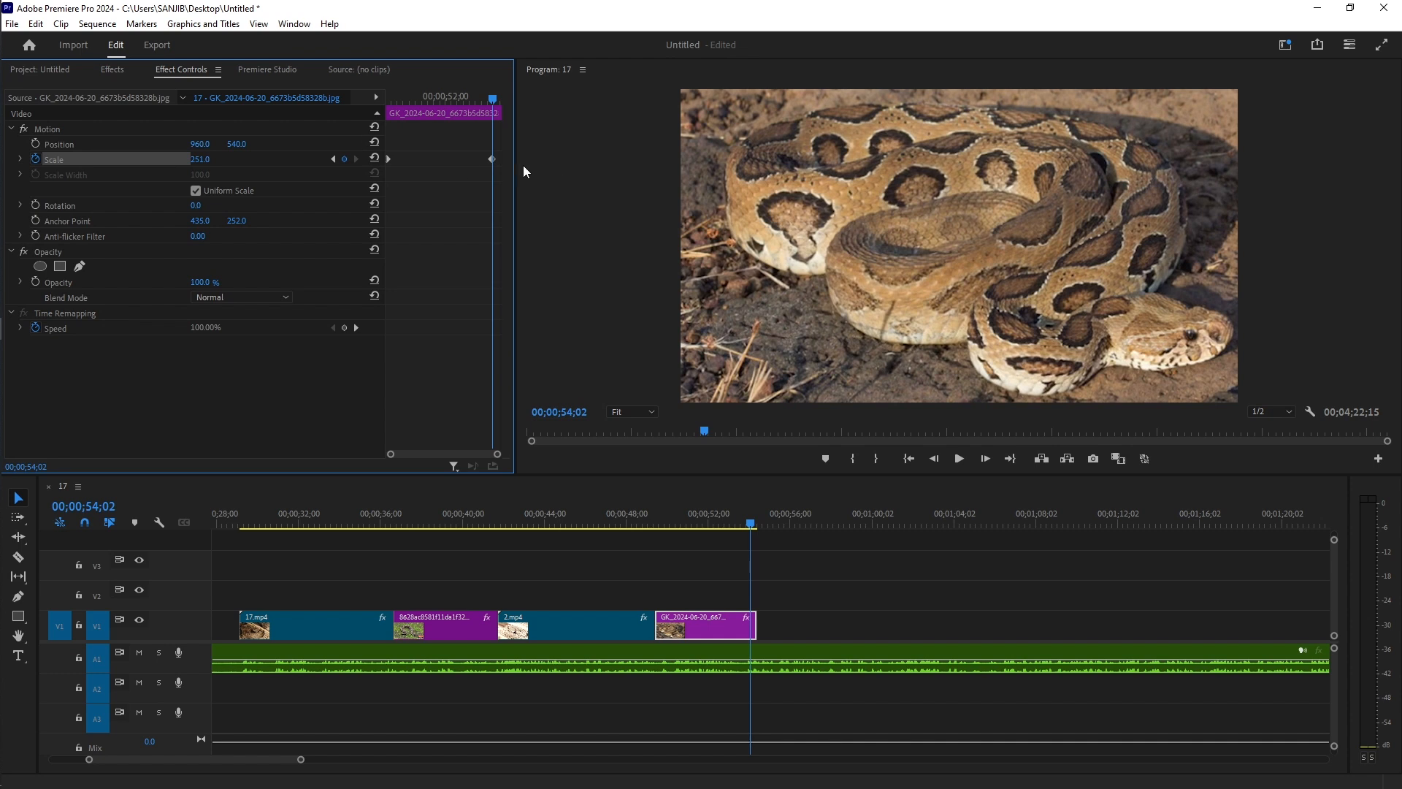
Step: Apply Ease In to the GK_2024-06-20 image's ending Scale keyframe and Ease Out to its starting one
right_click(497, 162)
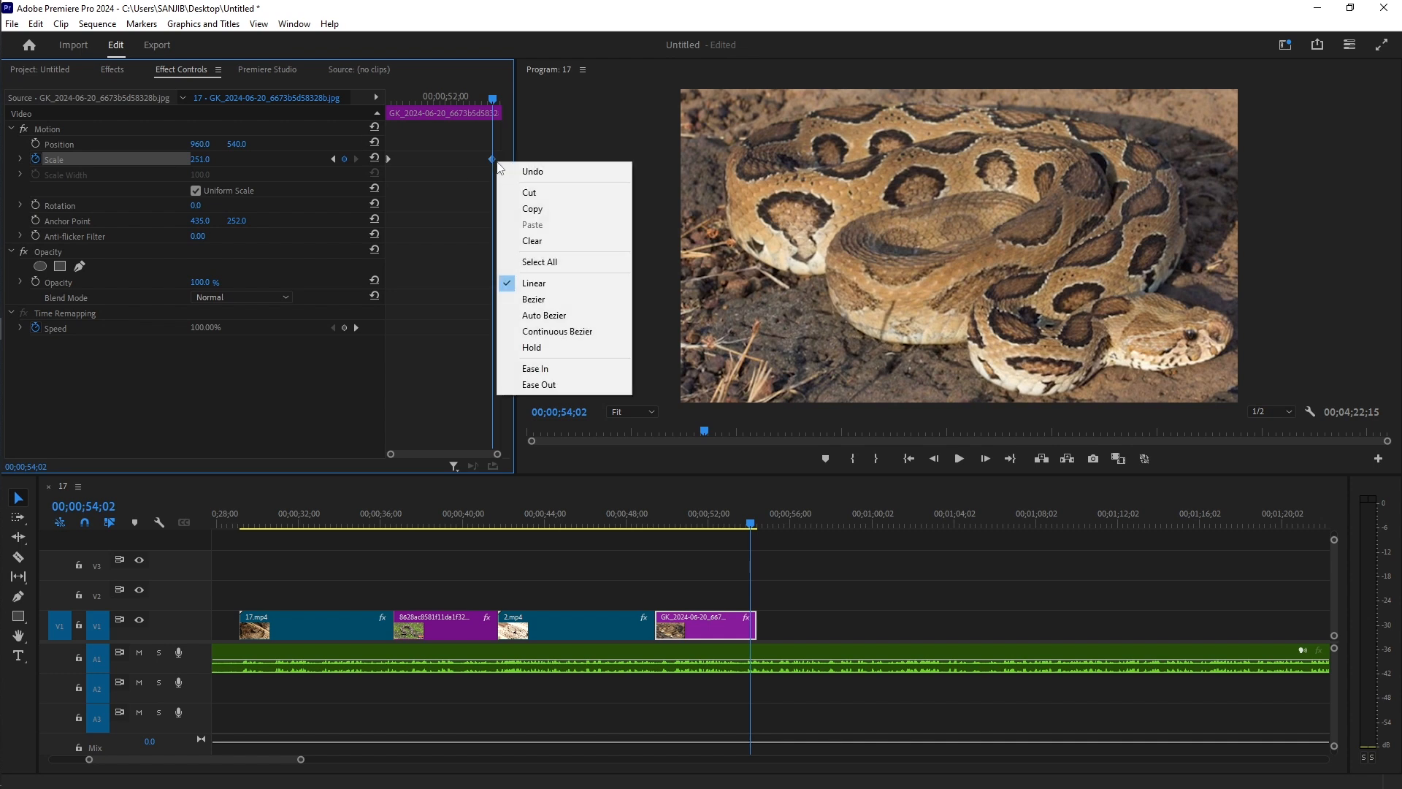
click(563, 381)
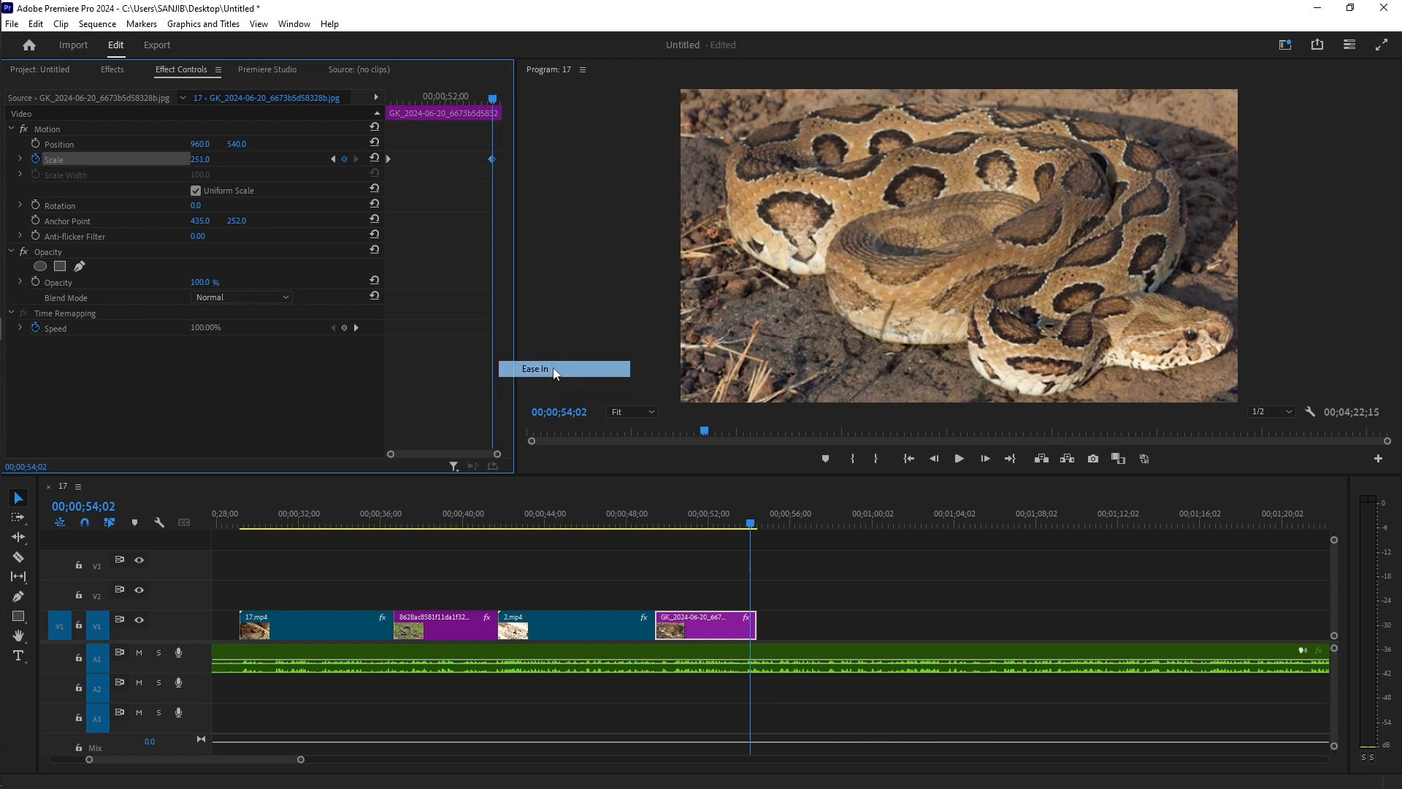
right_click(386, 160)
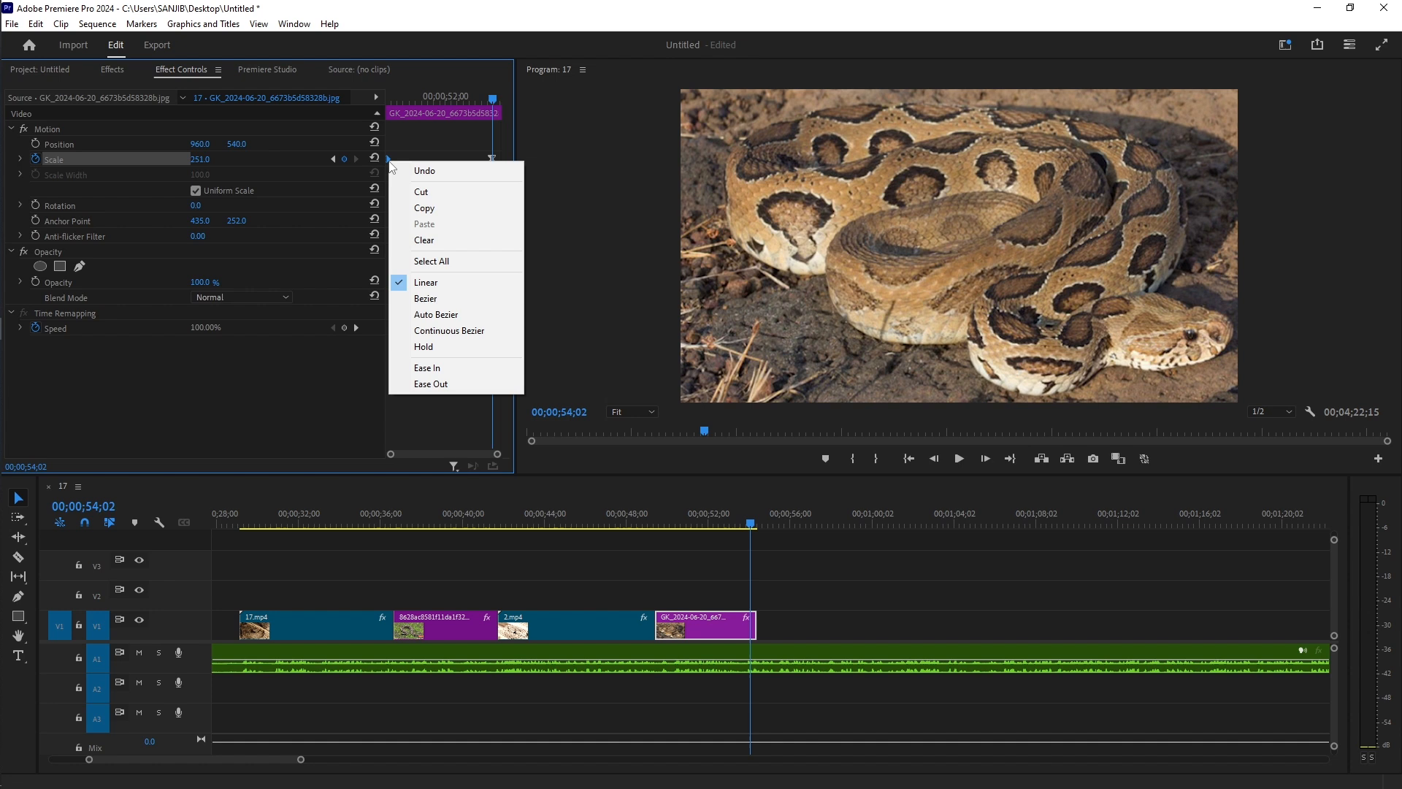
click(455, 383)
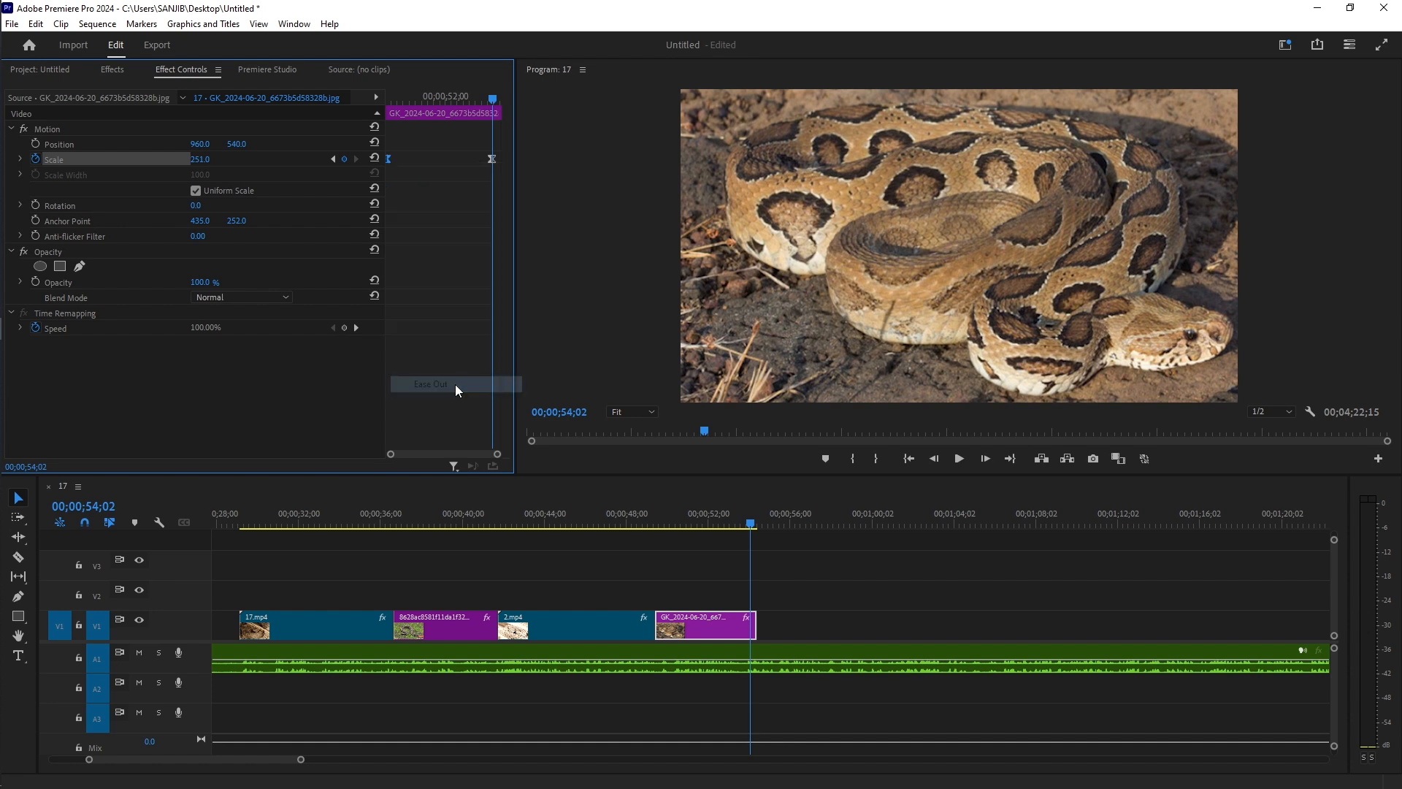
Step: Play the GK_2024-06-20 image's zoom from its start to past its end against the audio, and view the project media
key(space)
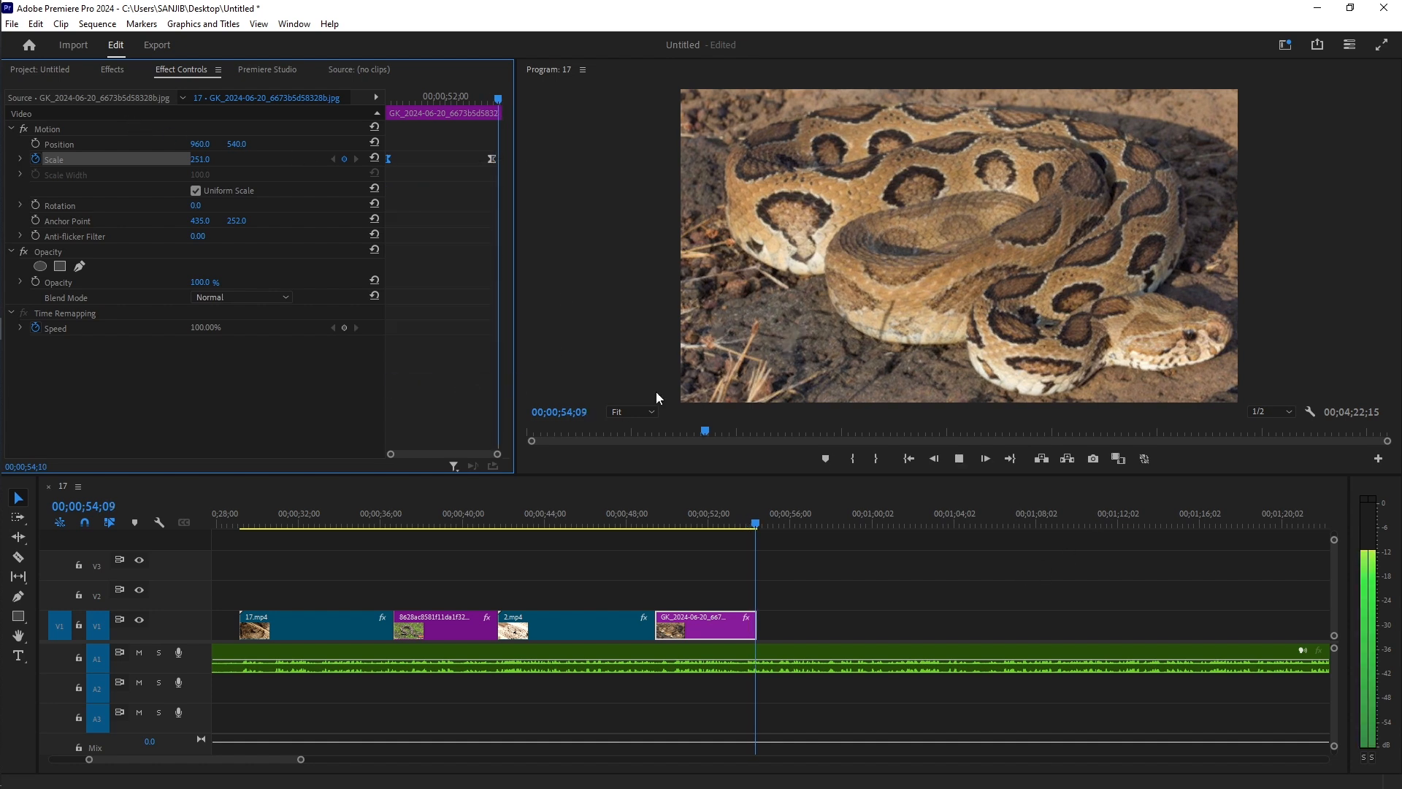
click(689, 525)
key(space)
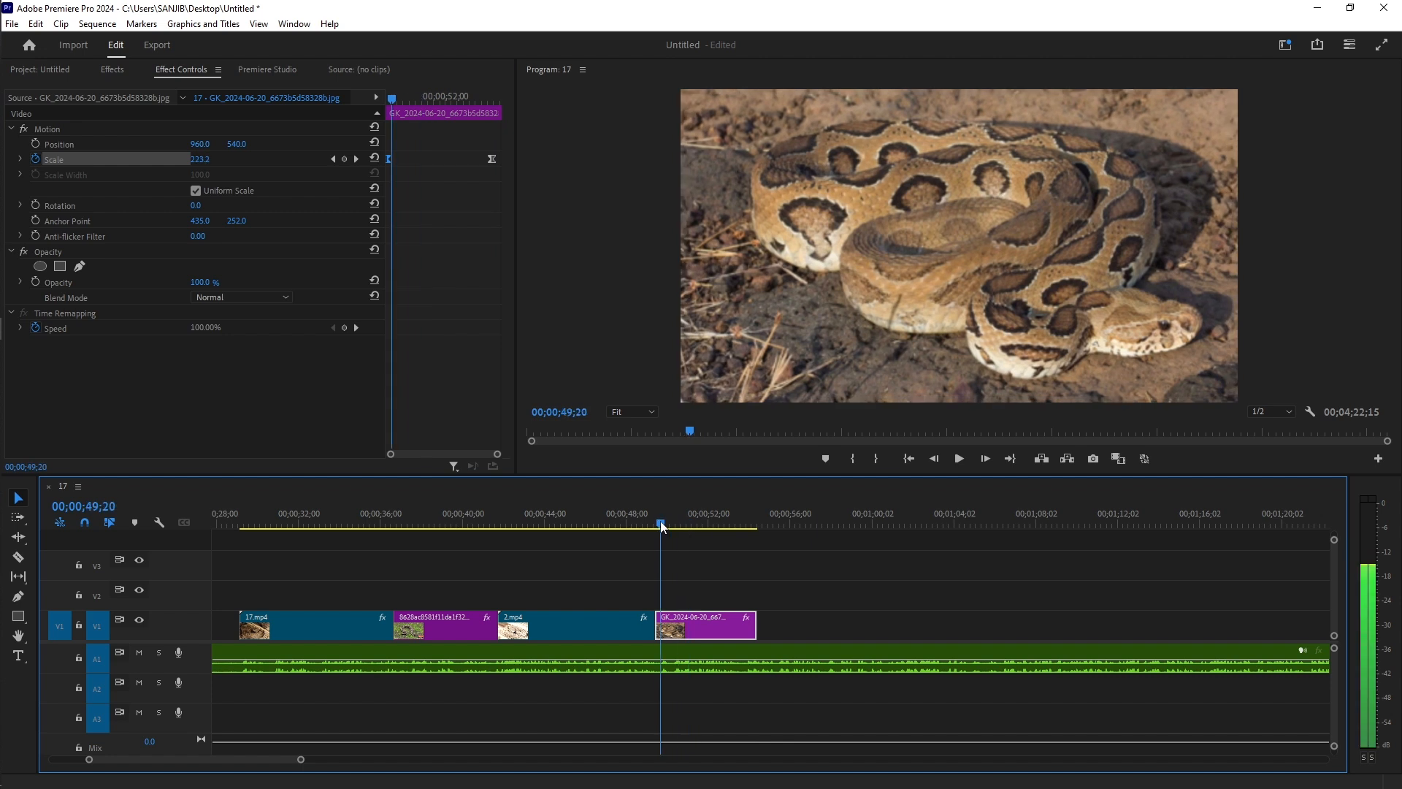
click(42, 69)
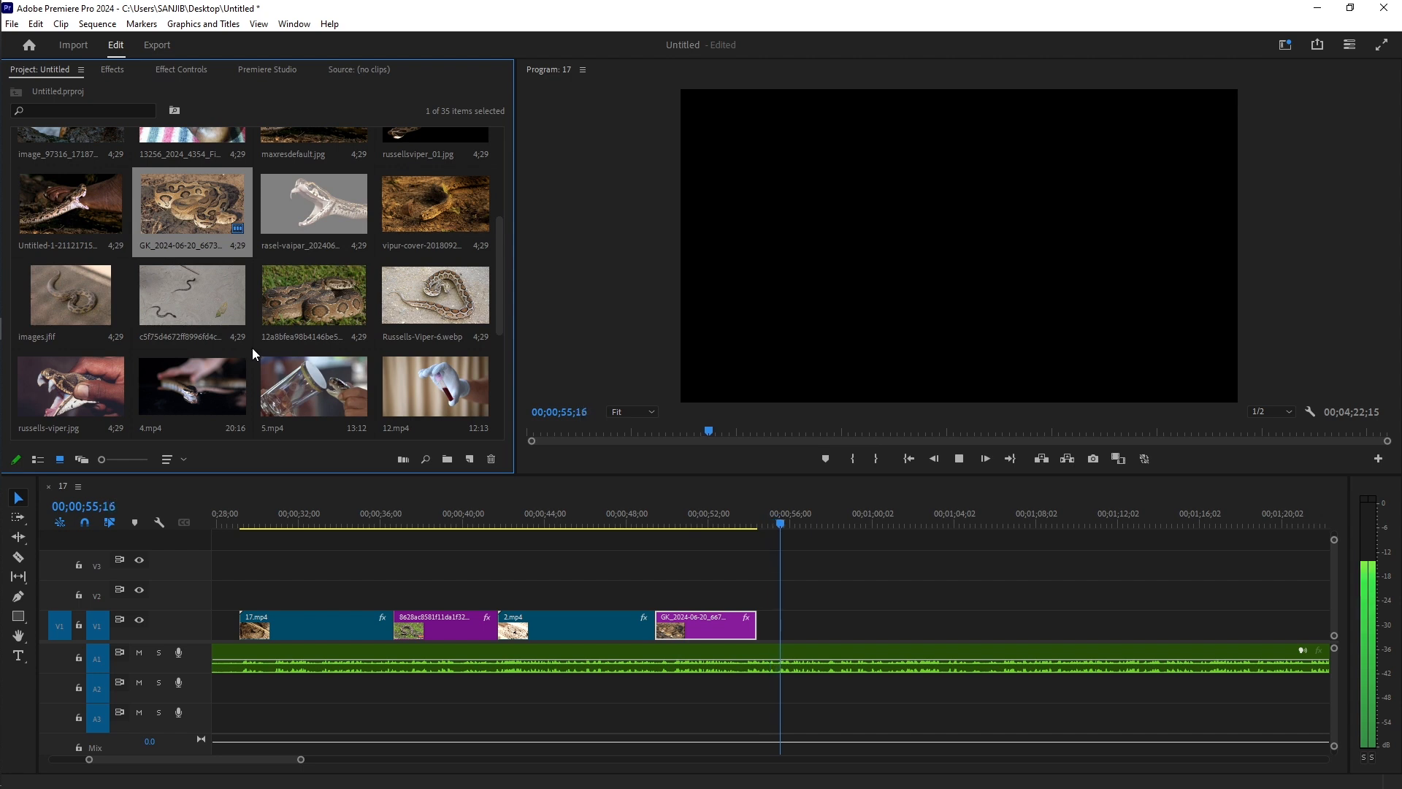
key(space)
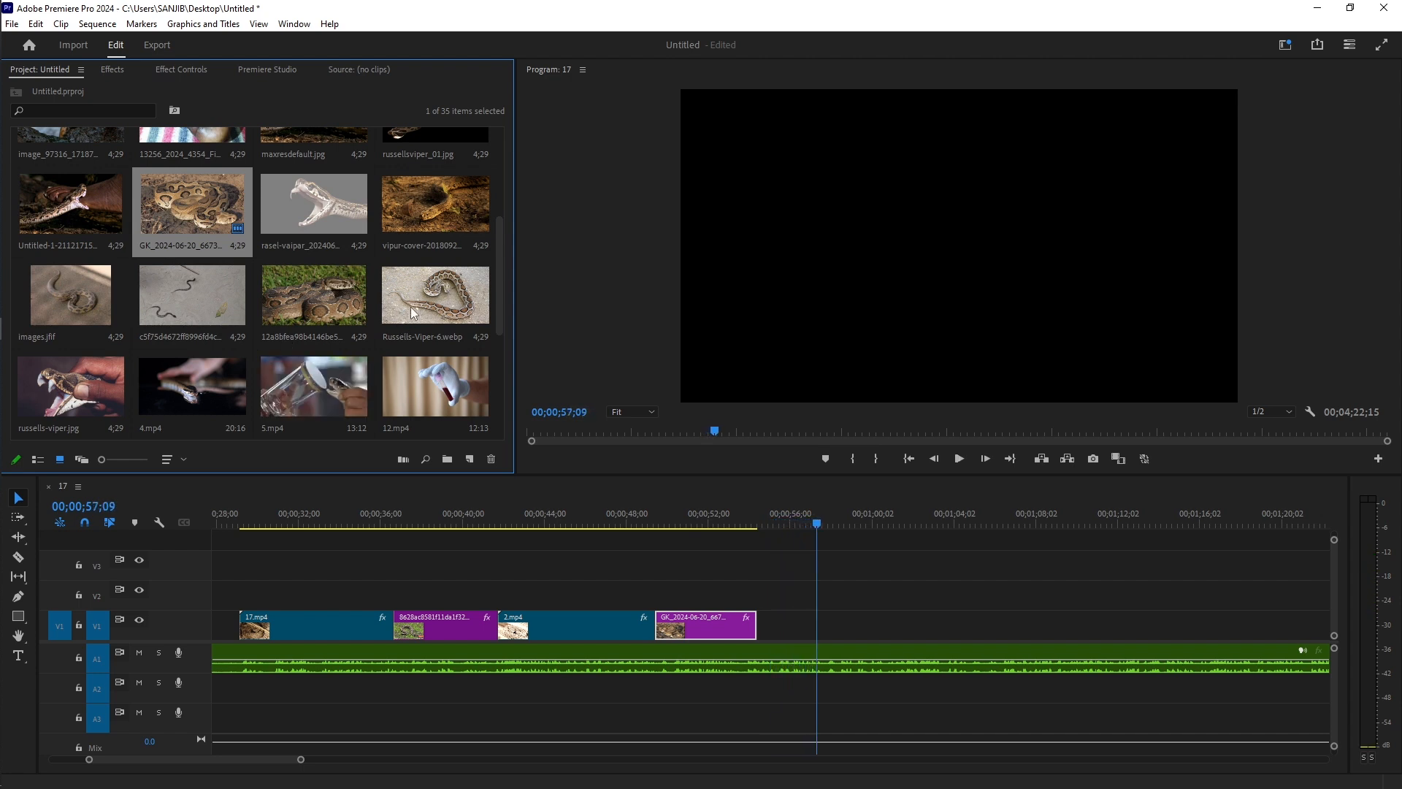
Step: Add the Russells-Viper-6.webp image to V1 directly after the GK_2024-06-20 image and set its Scale to 79
click(460, 315)
drag(502, 317, 764, 634)
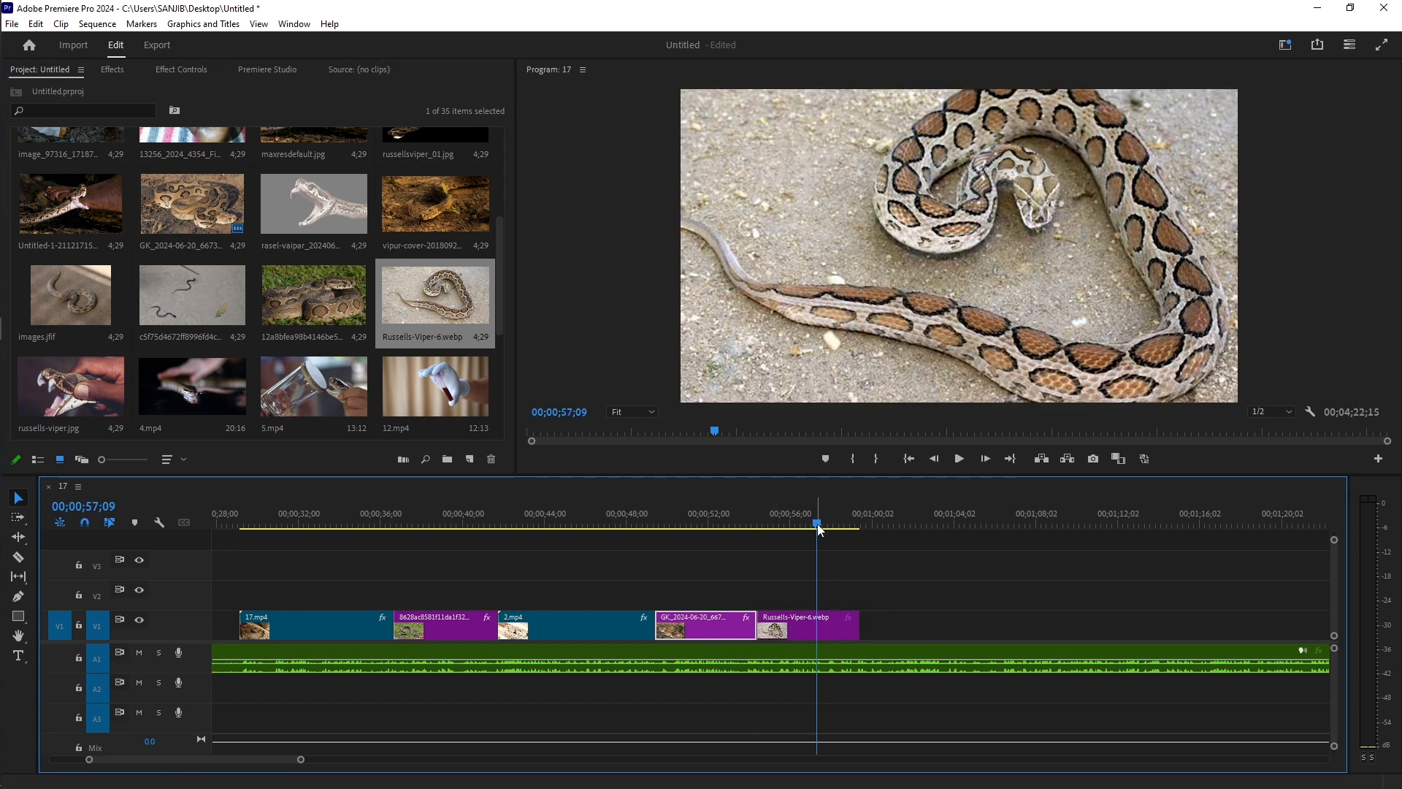
drag(817, 524, 768, 524)
click(188, 71)
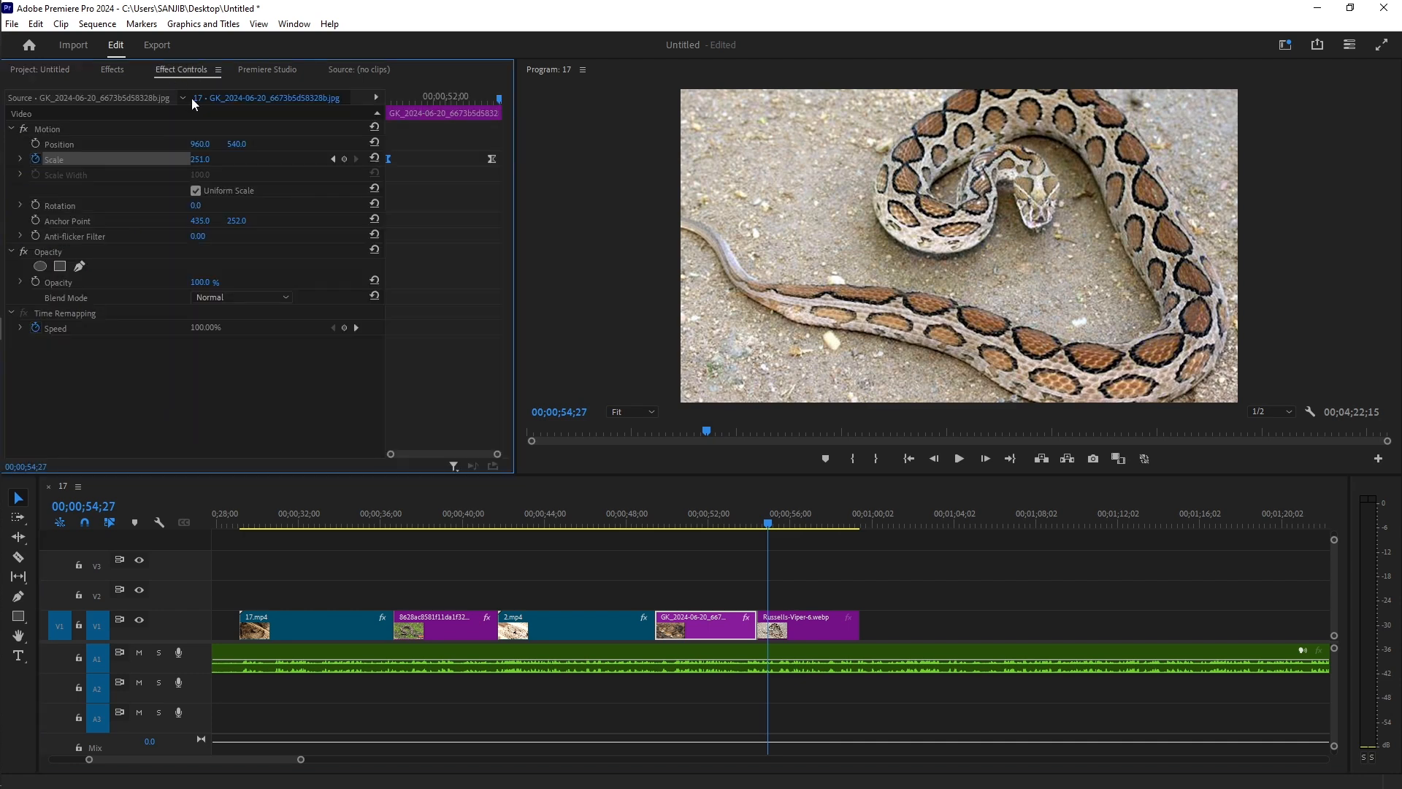
drag(214, 160, 207, 159)
click(818, 625)
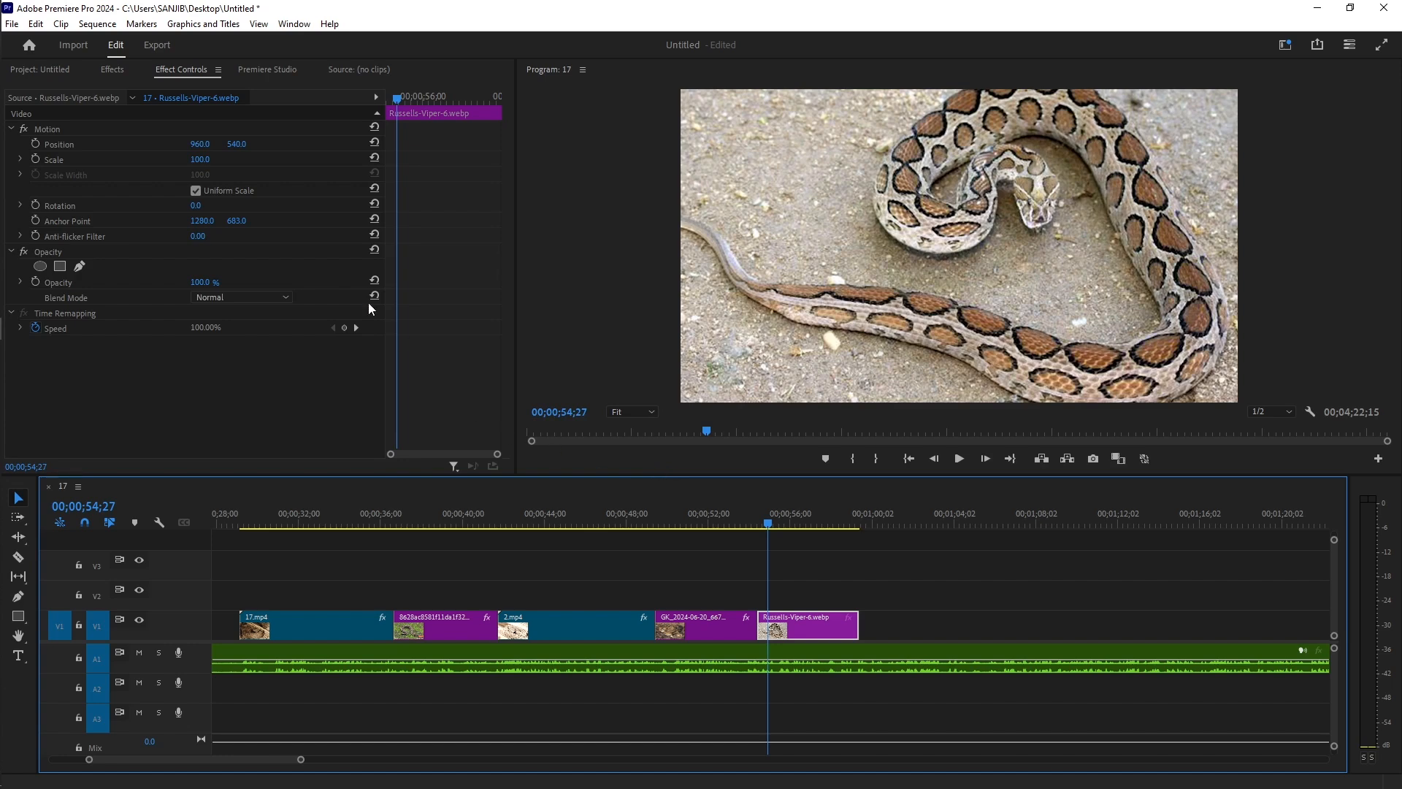
drag(199, 160, 184, 160)
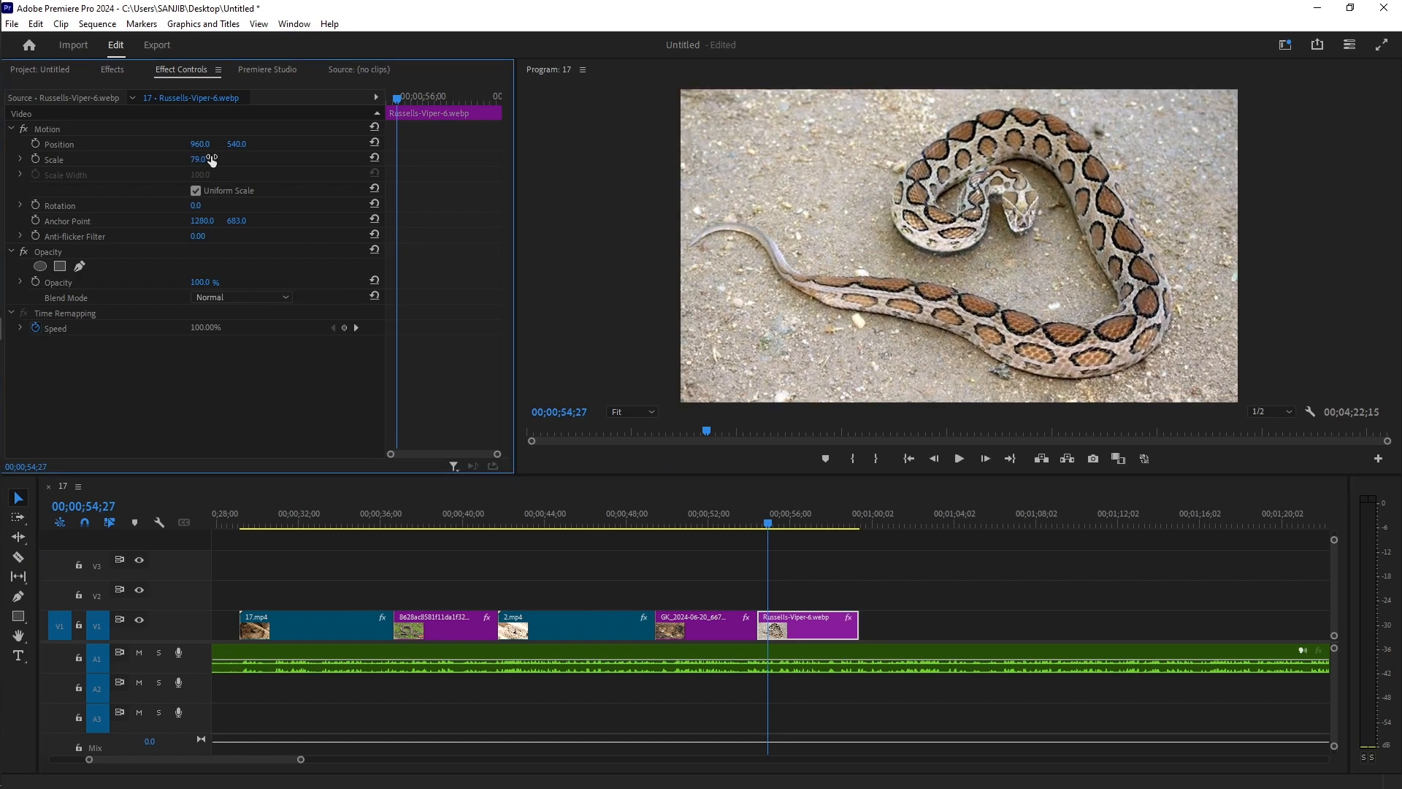
Step: Keyframe the Russells-Viper-6.webp image's Scale from 79 at 00;00;54;18 to 89 at 00;00;59;03
click(769, 524)
drag(769, 524, 762, 523)
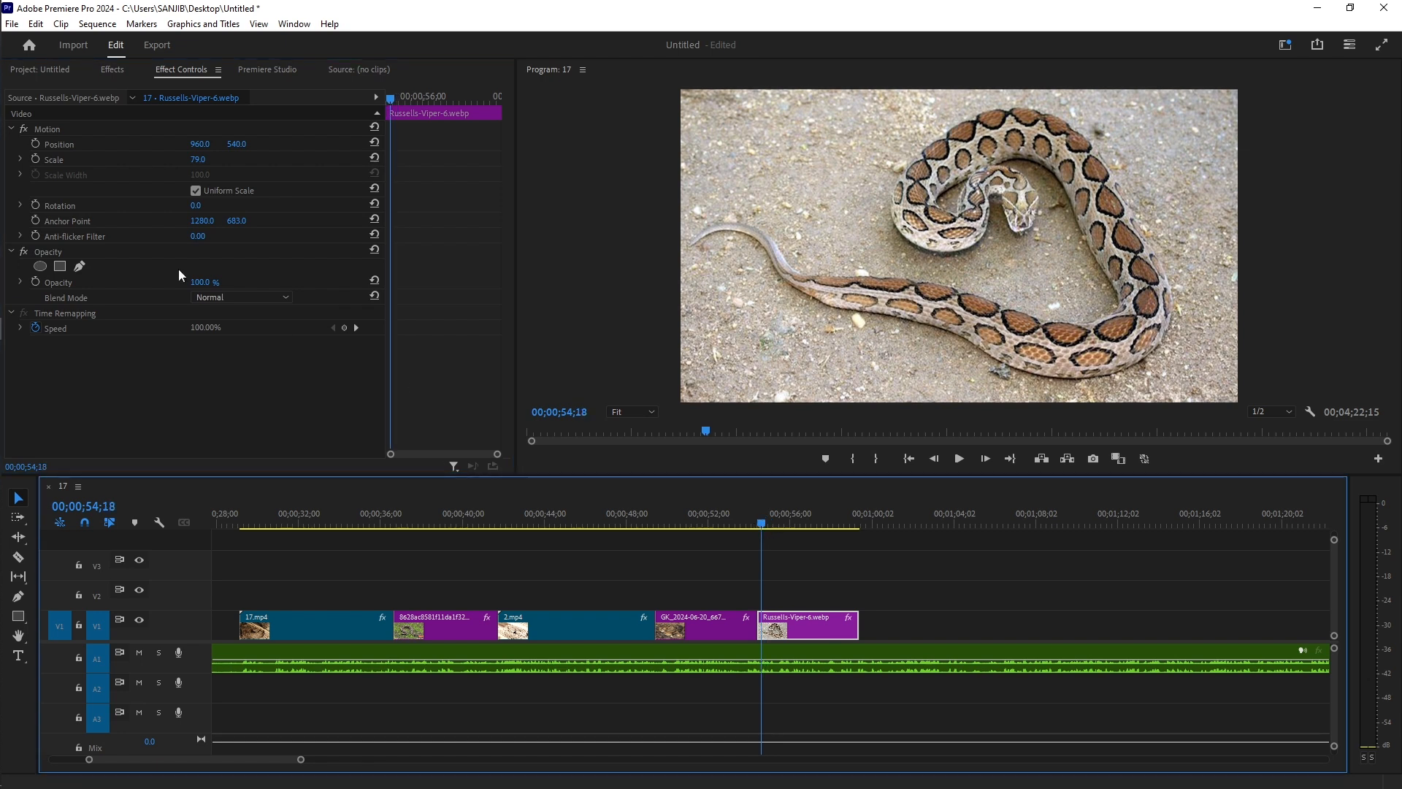
click(36, 160)
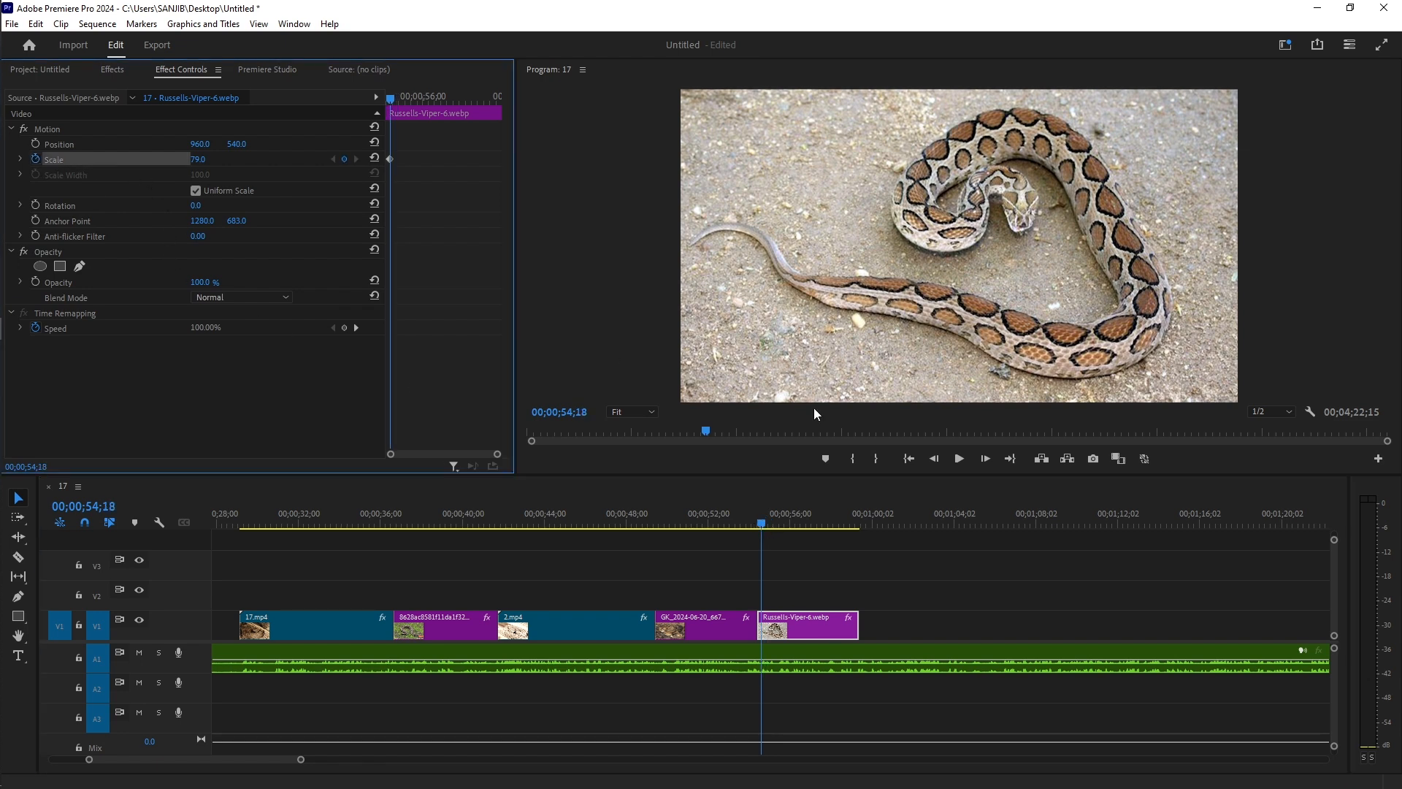
click(765, 523)
drag(800, 531, 856, 542)
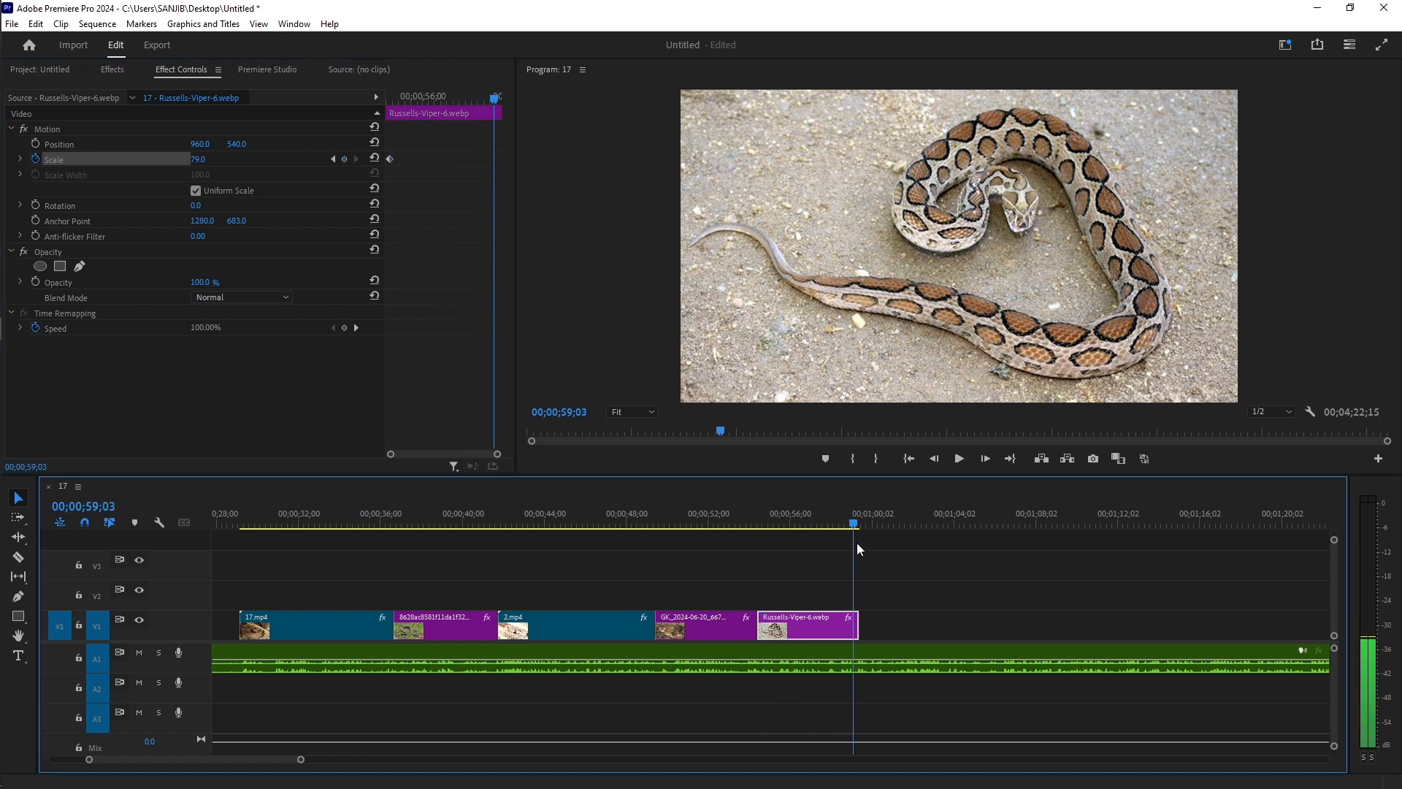
click(346, 159)
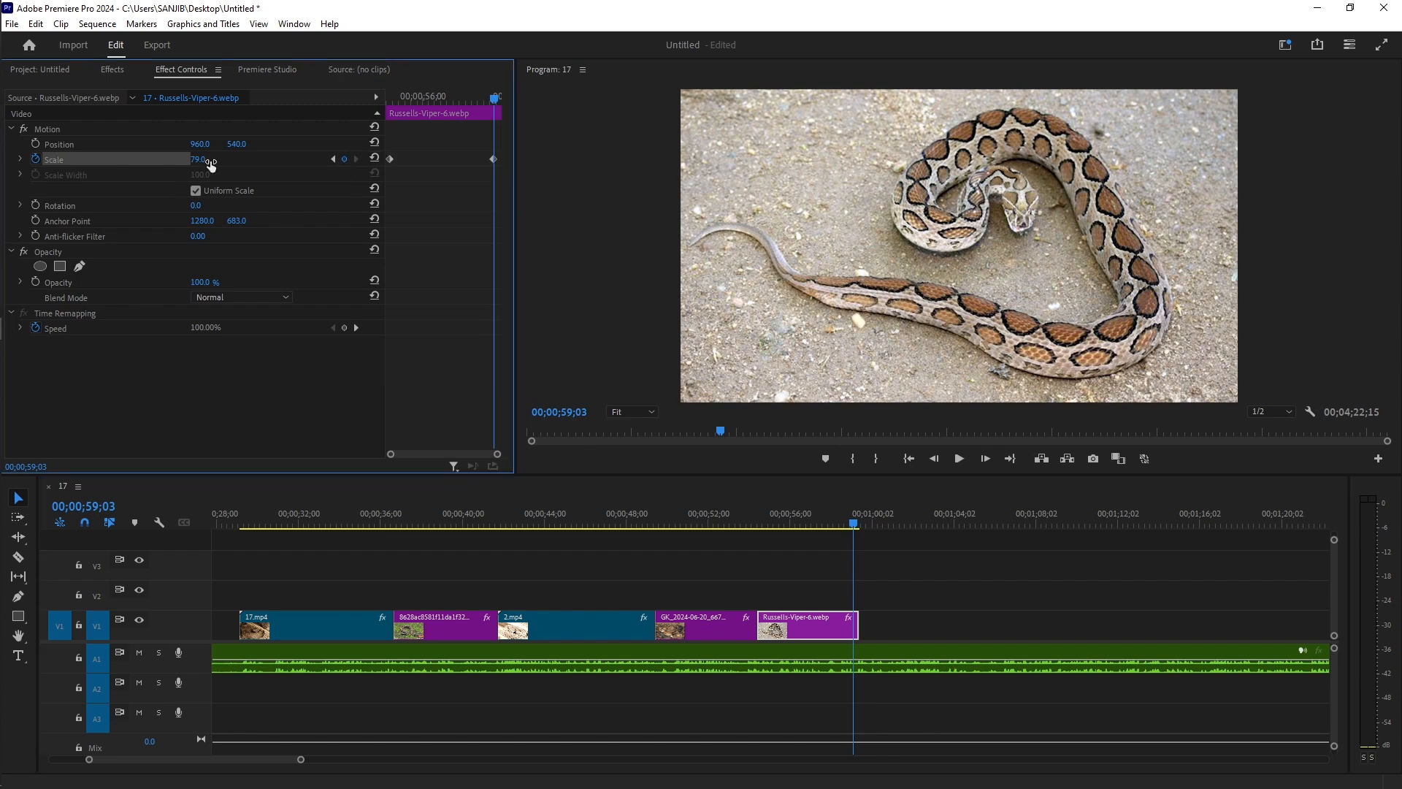
drag(198, 159, 205, 159)
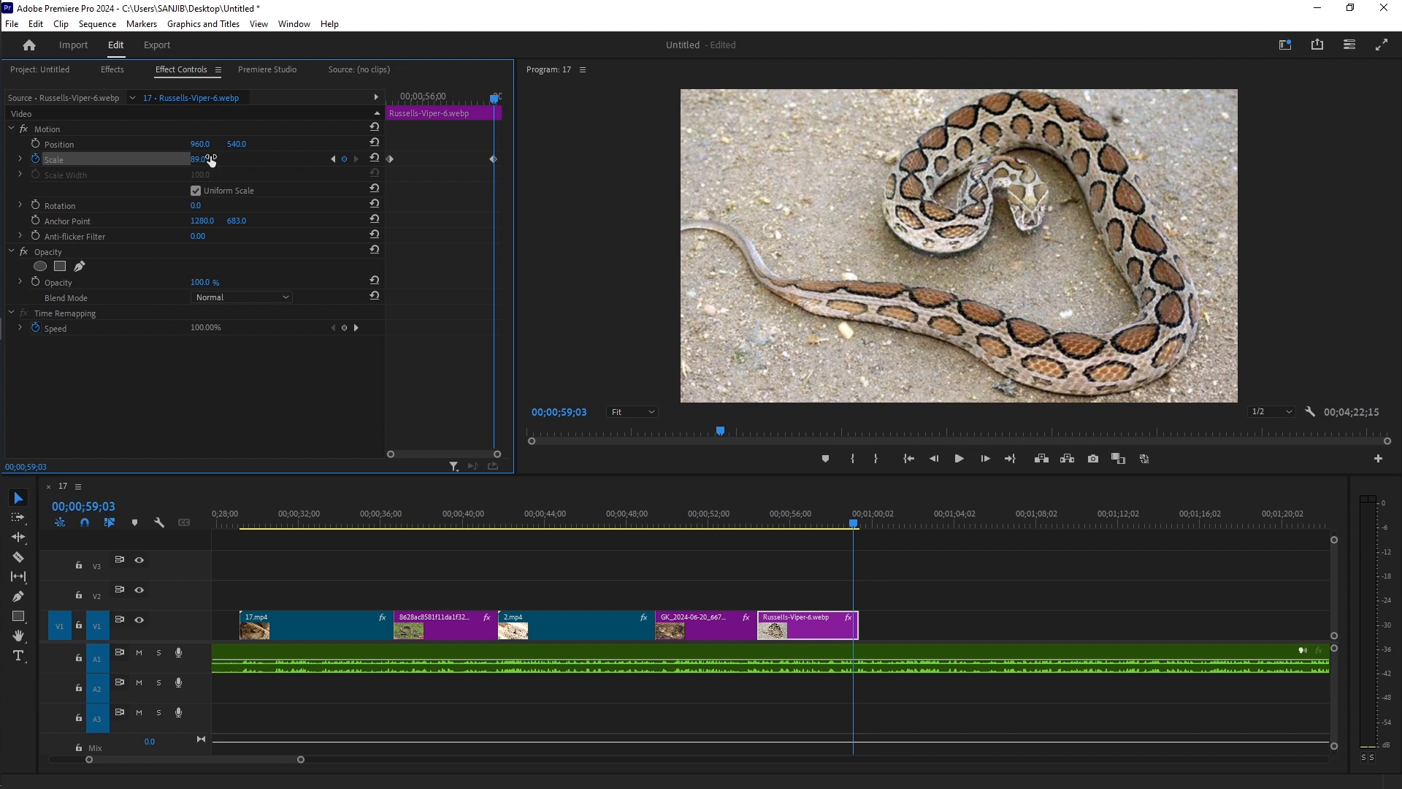
Step: Apply Ease In to the Russells-Viper-6.webp image's ending Scale keyframe and Ease Out to its starting one
right_click(491, 158)
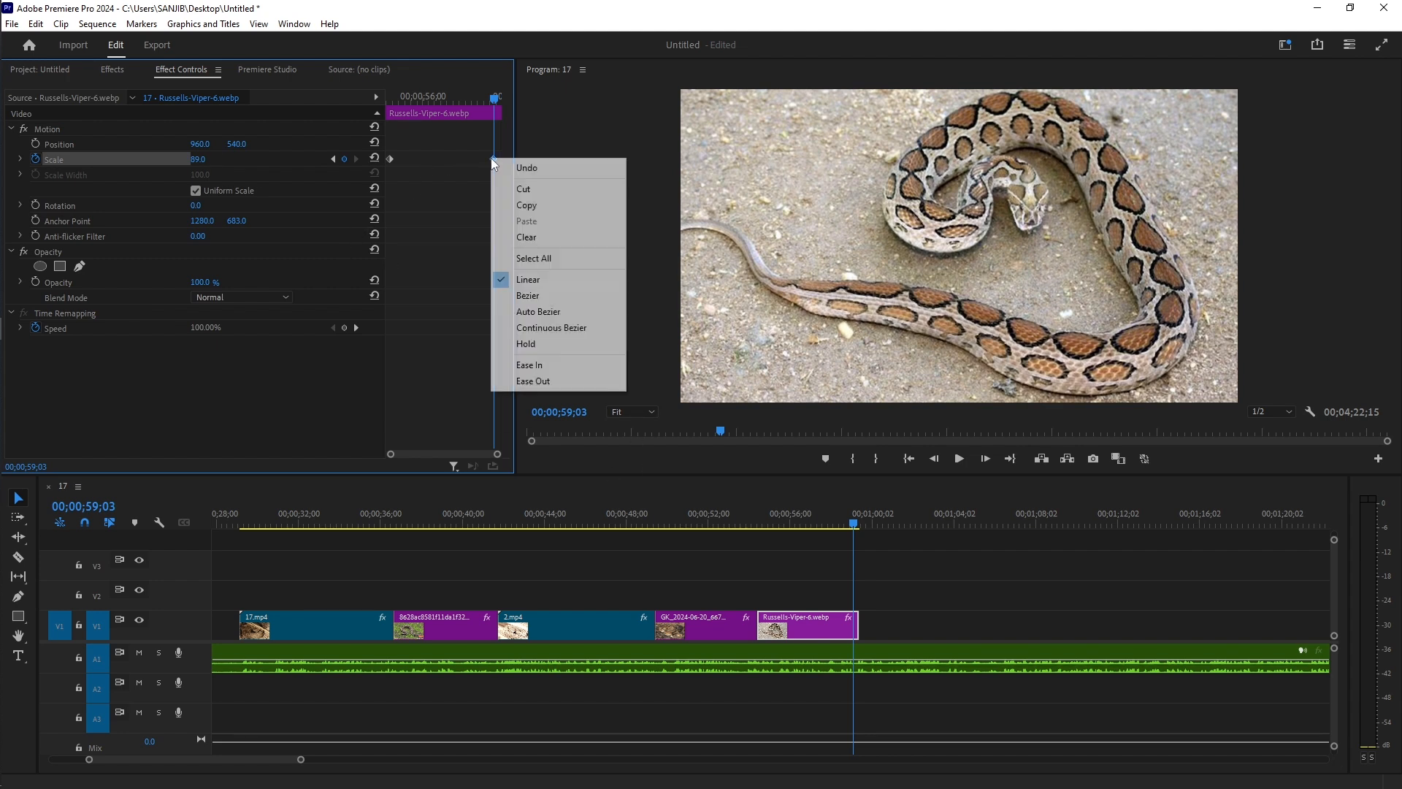
click(548, 367)
right_click(392, 160)
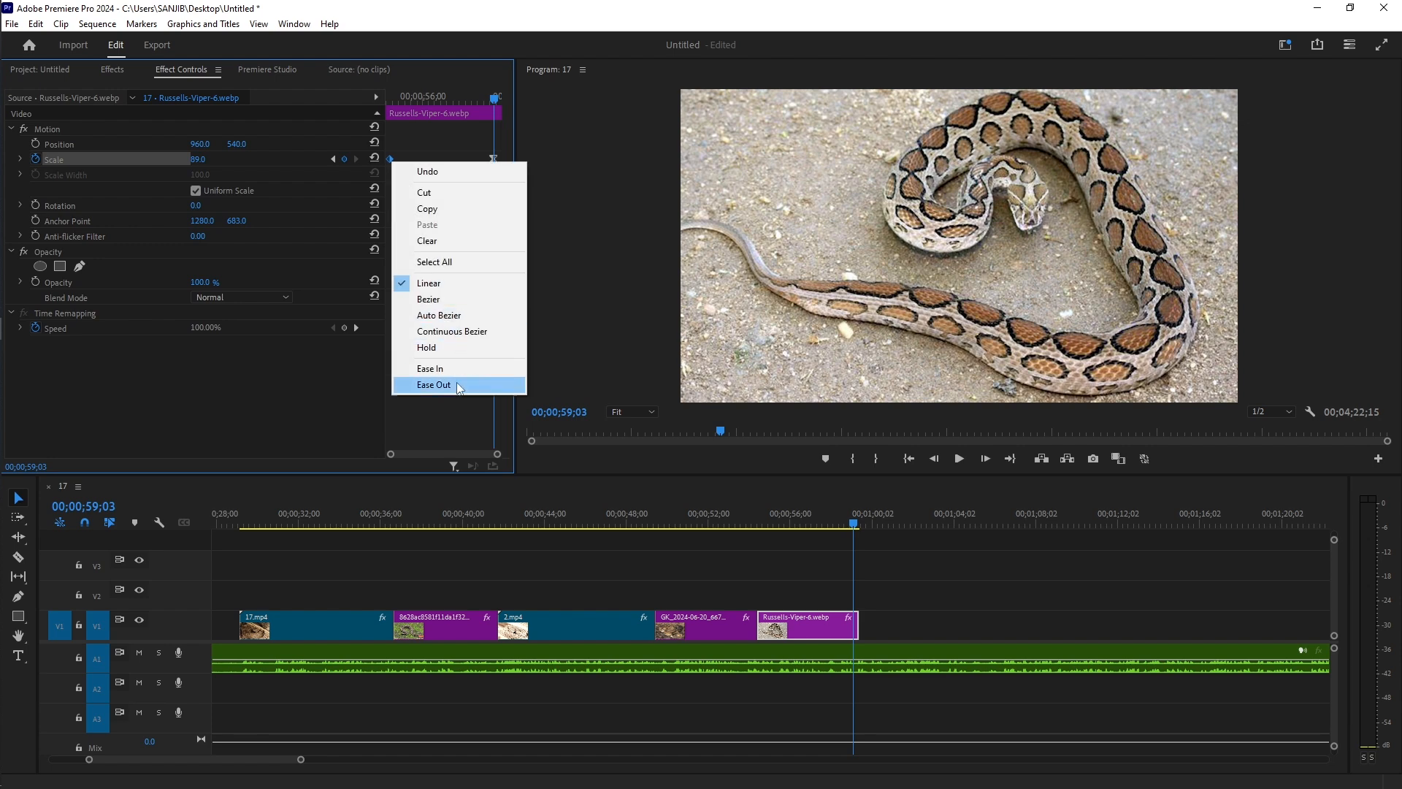
click(467, 387)
Step: Play the last two images on V1 to past their end against the audio, and show the project media again
drag(858, 525, 659, 501)
click(961, 459)
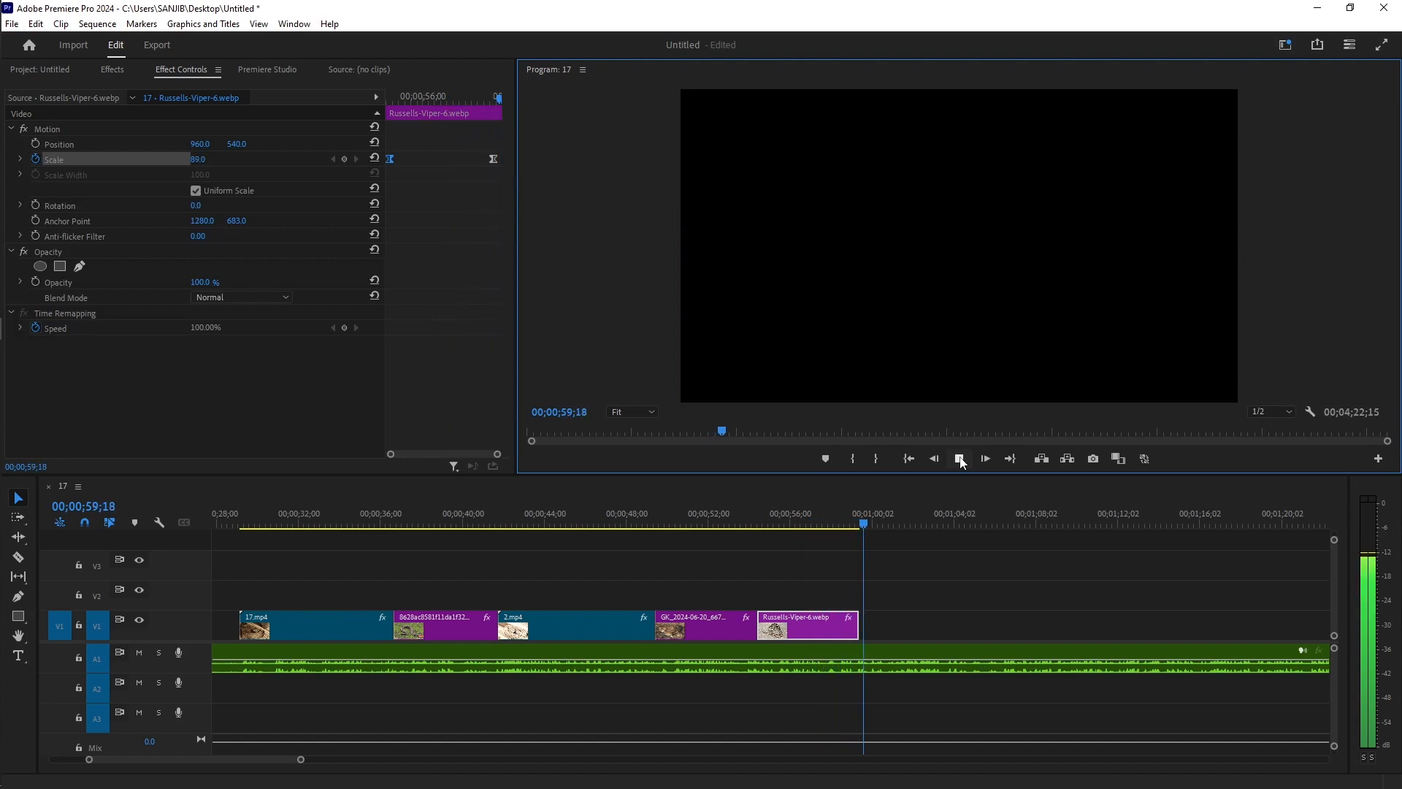
key(space)
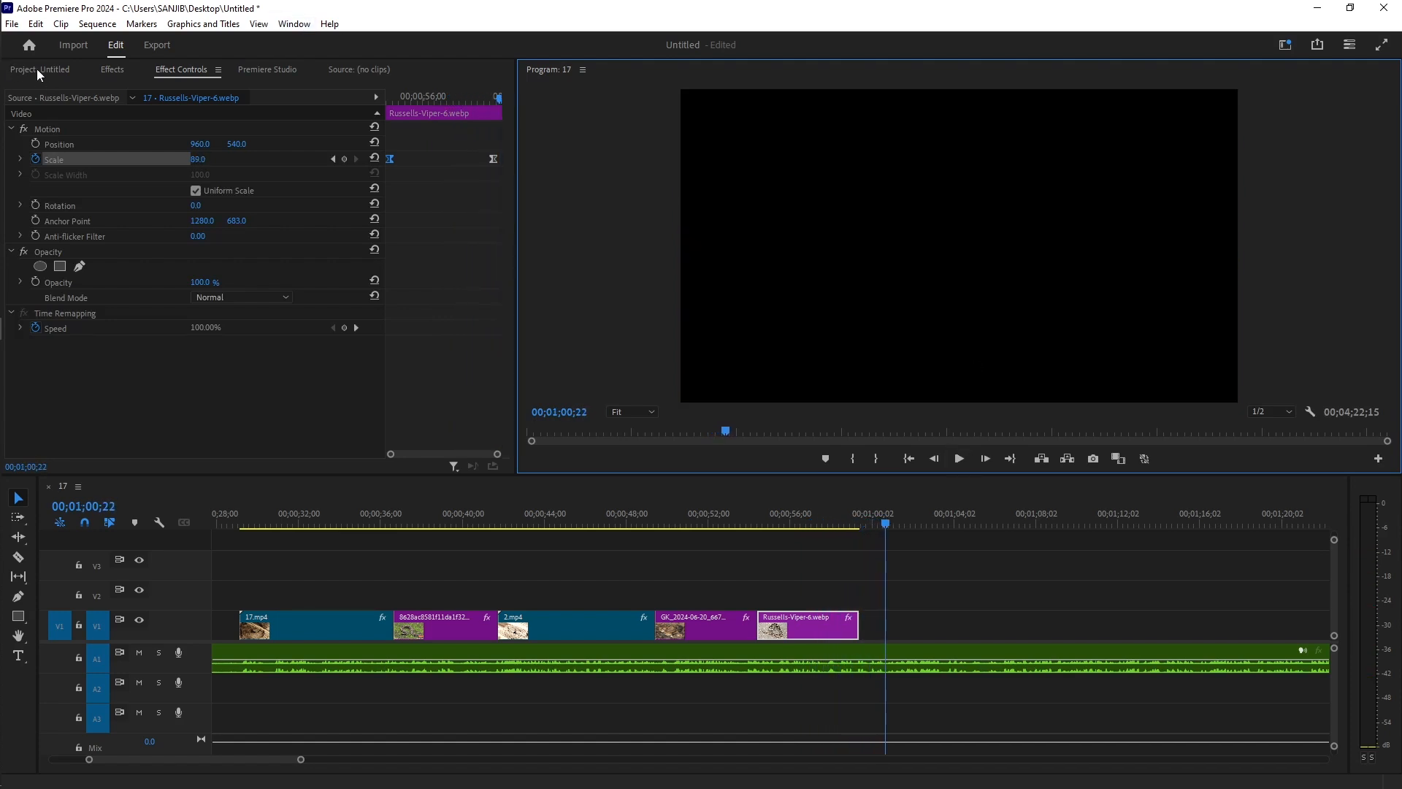
click(36, 69)
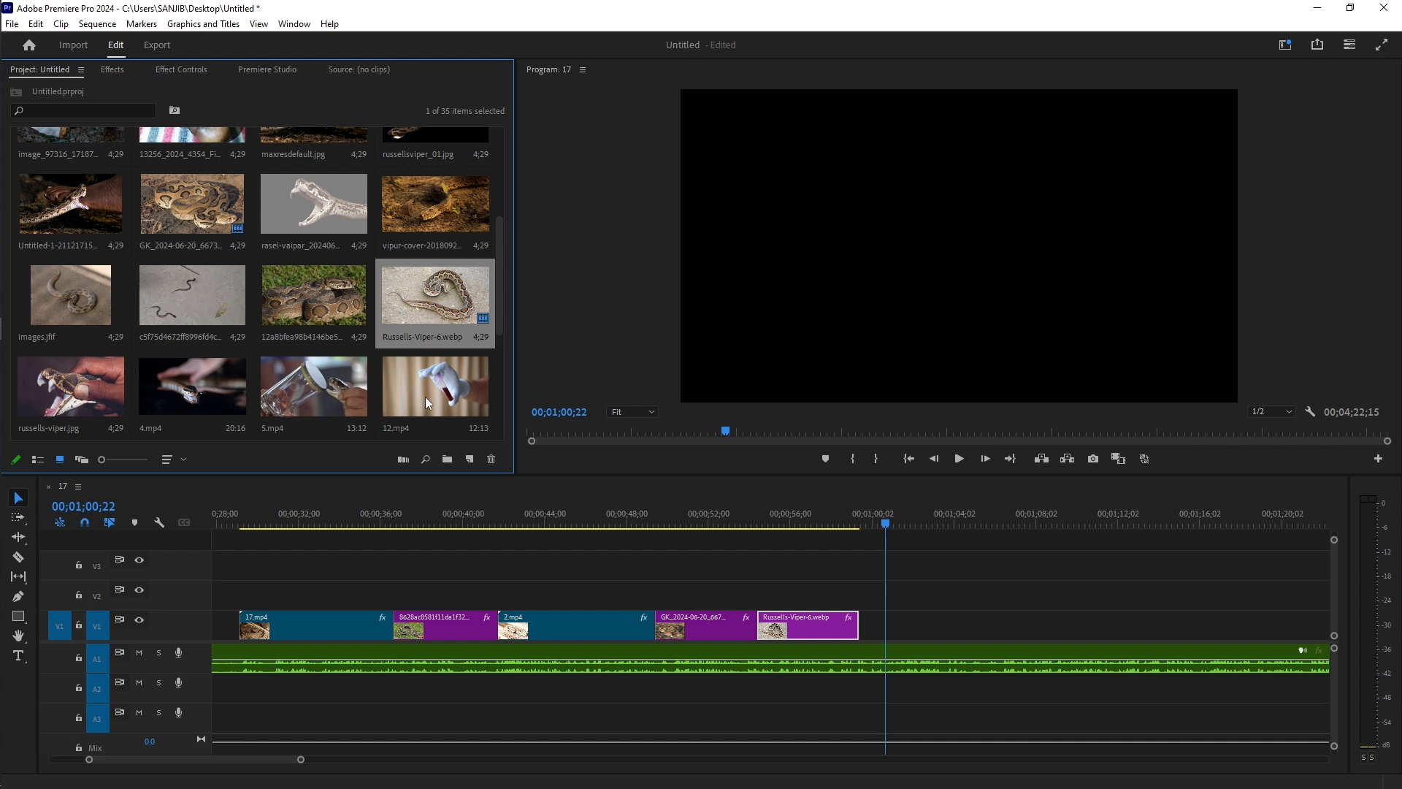
Step: Add 17.mp4 to V1 directly after the Russells-Viper-6.webp image, unlinking and deleting the clip's own audio
scroll(365, 362, down, 3)
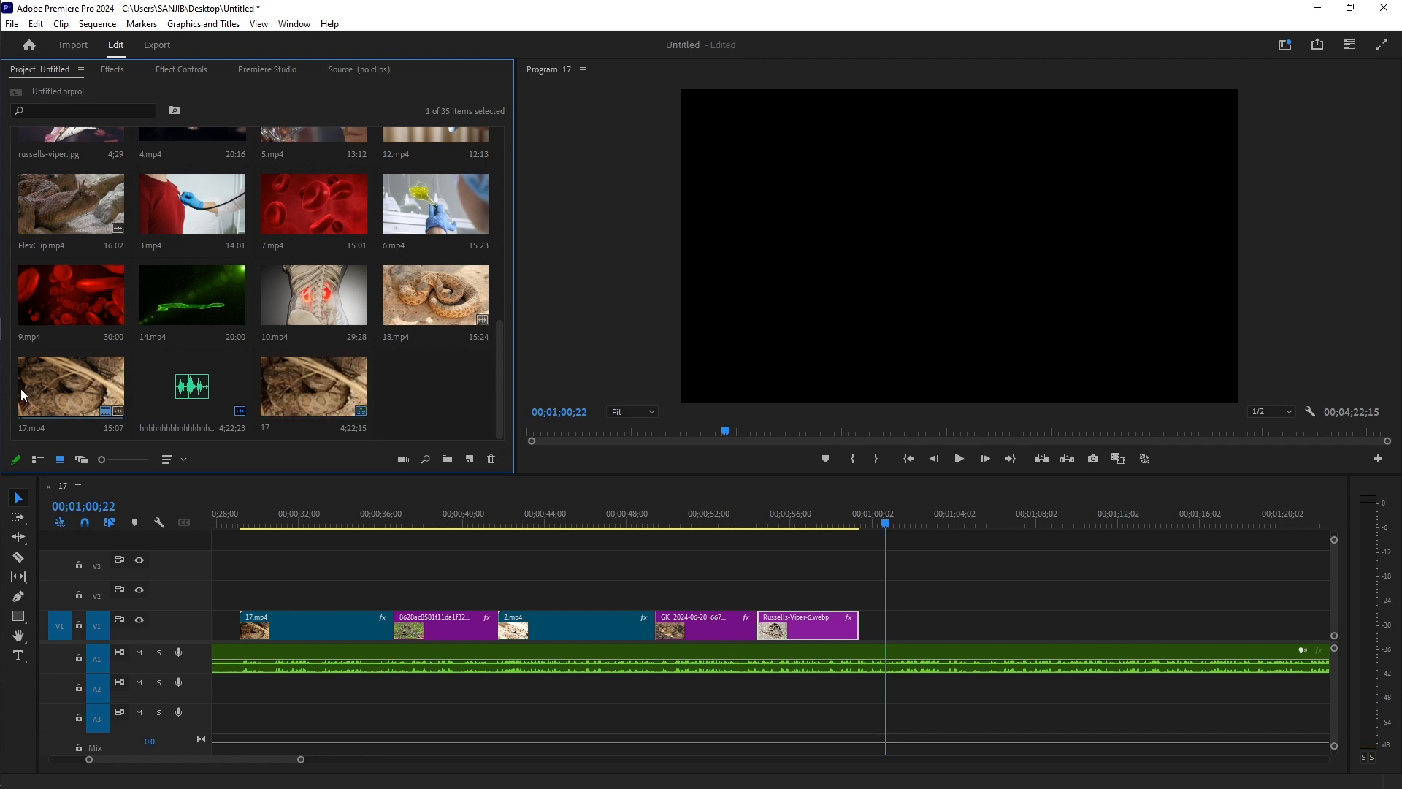
click(73, 383)
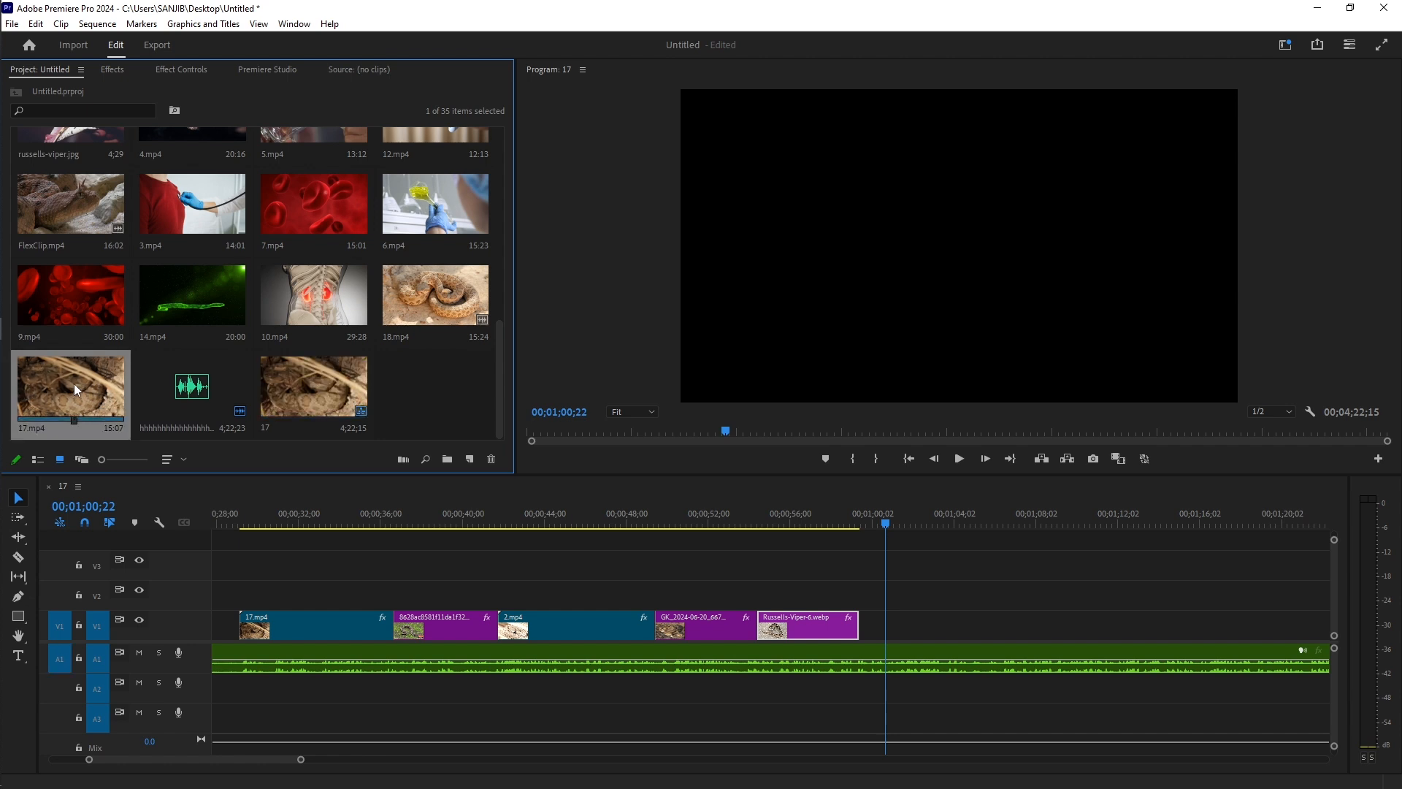
drag(41, 378, 1005, 684)
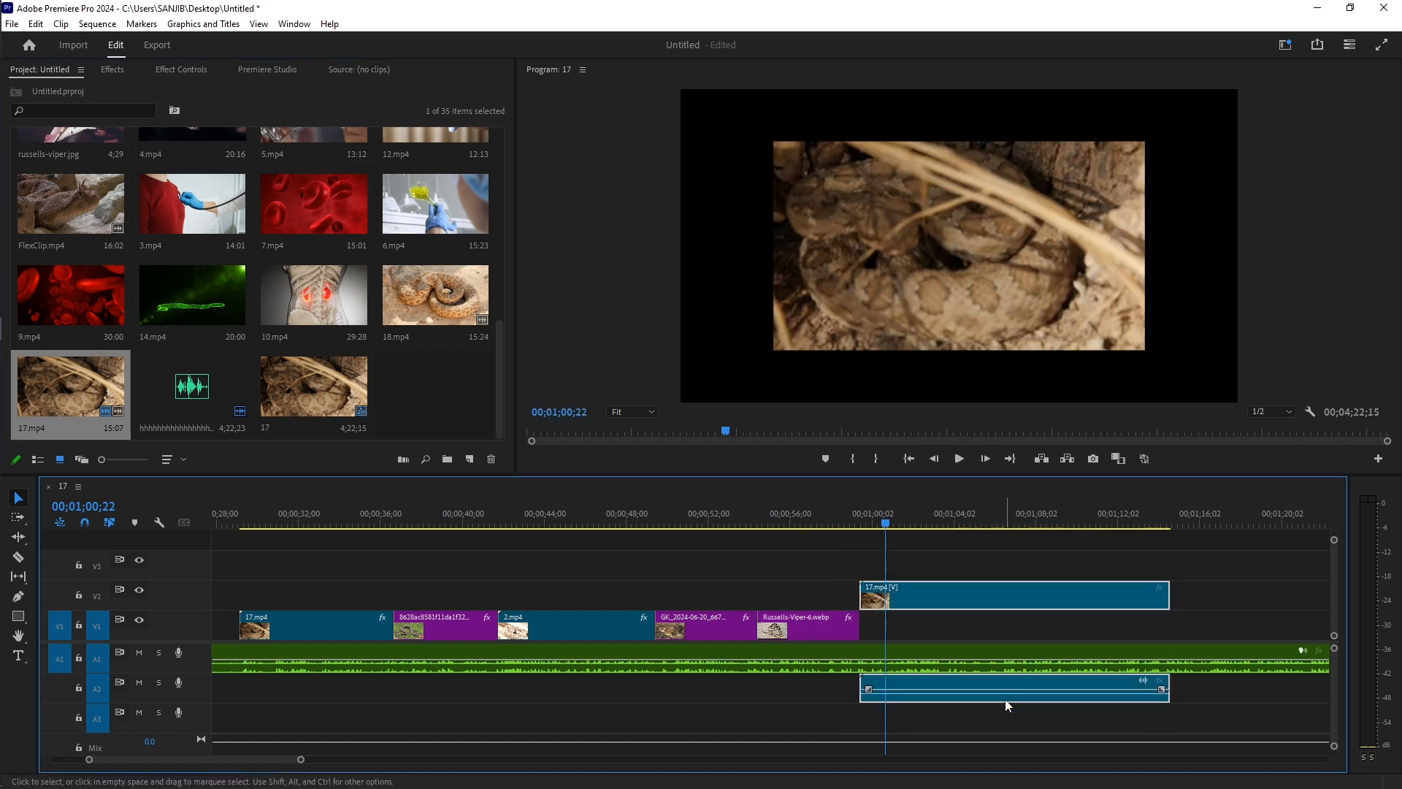
right_click(1005, 695)
click(1044, 281)
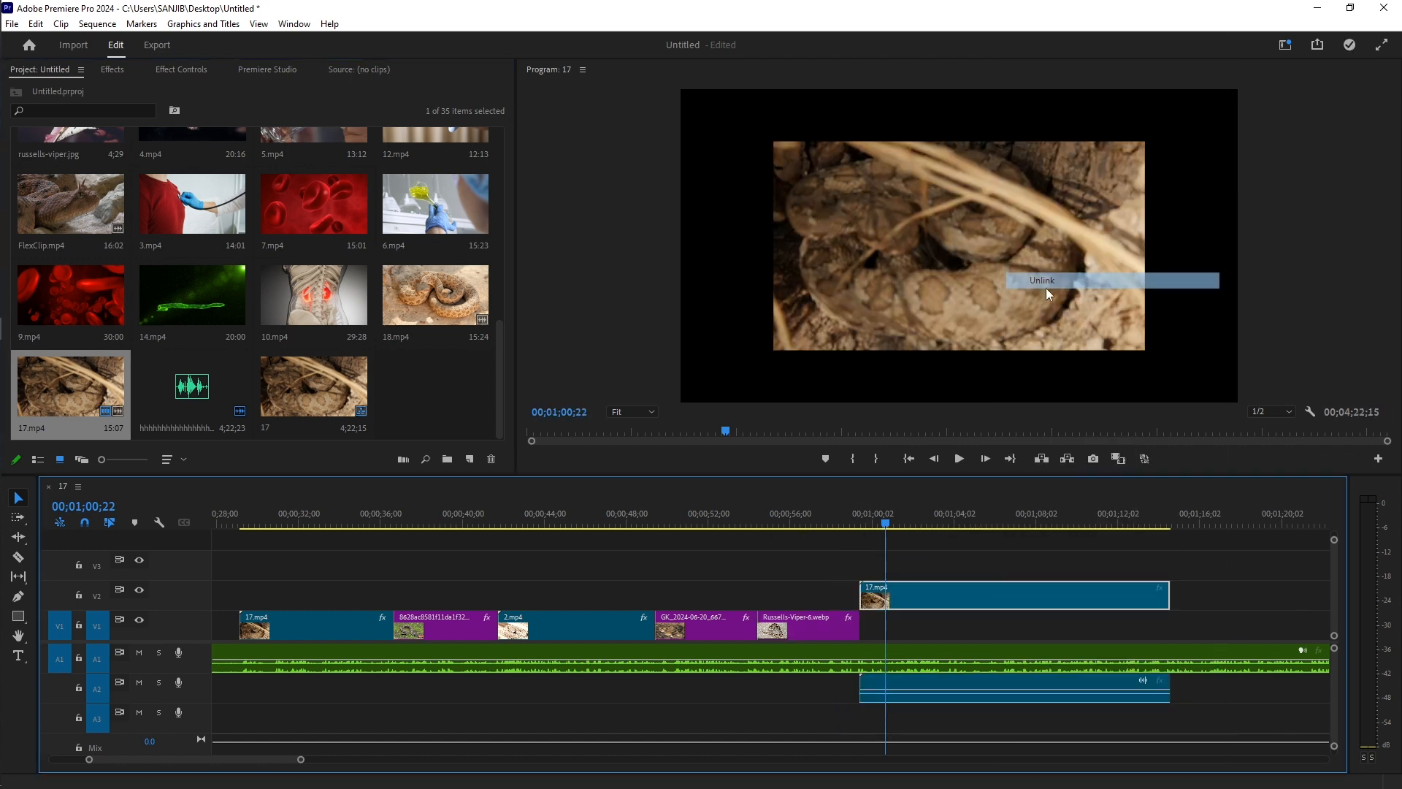
click(988, 698)
key(Delete)
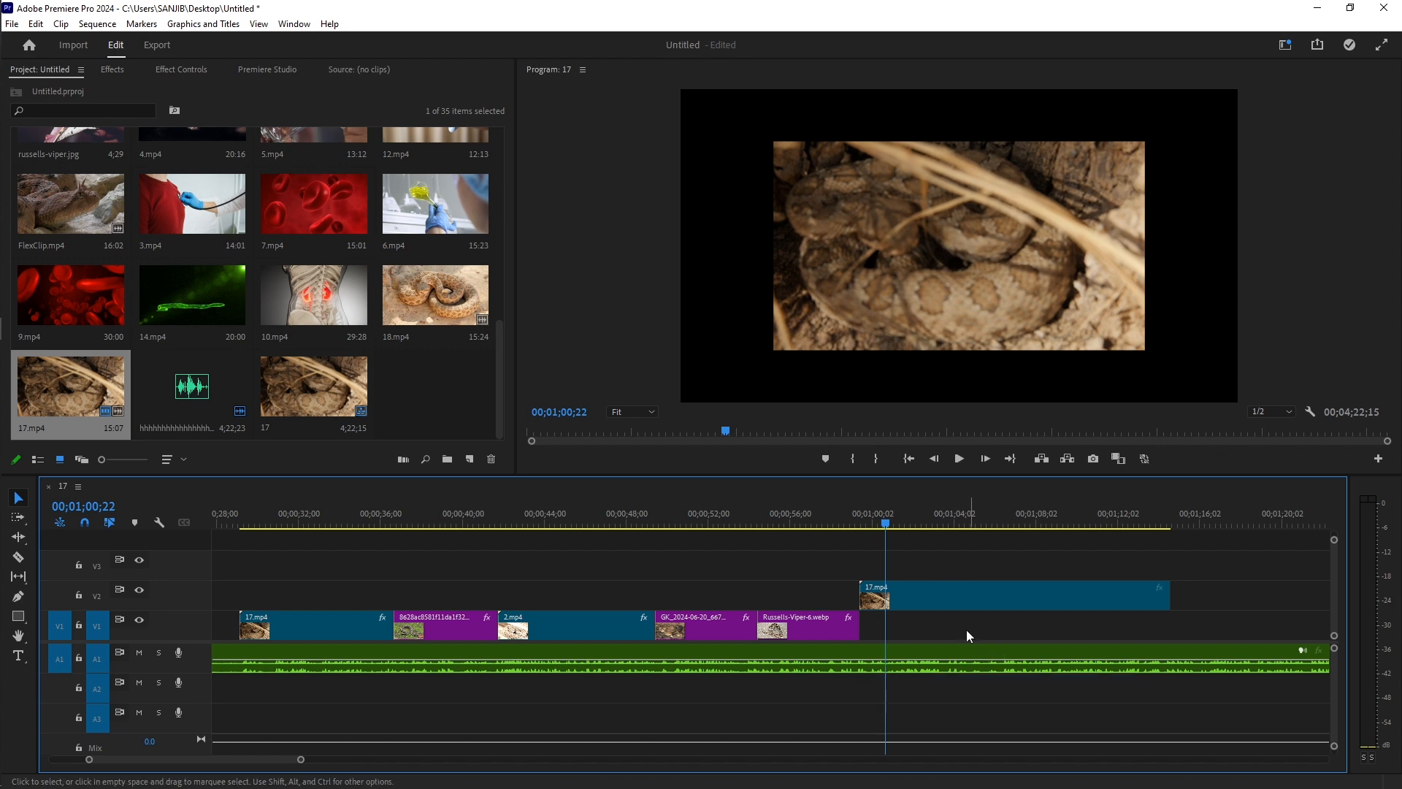
drag(934, 595, 950, 633)
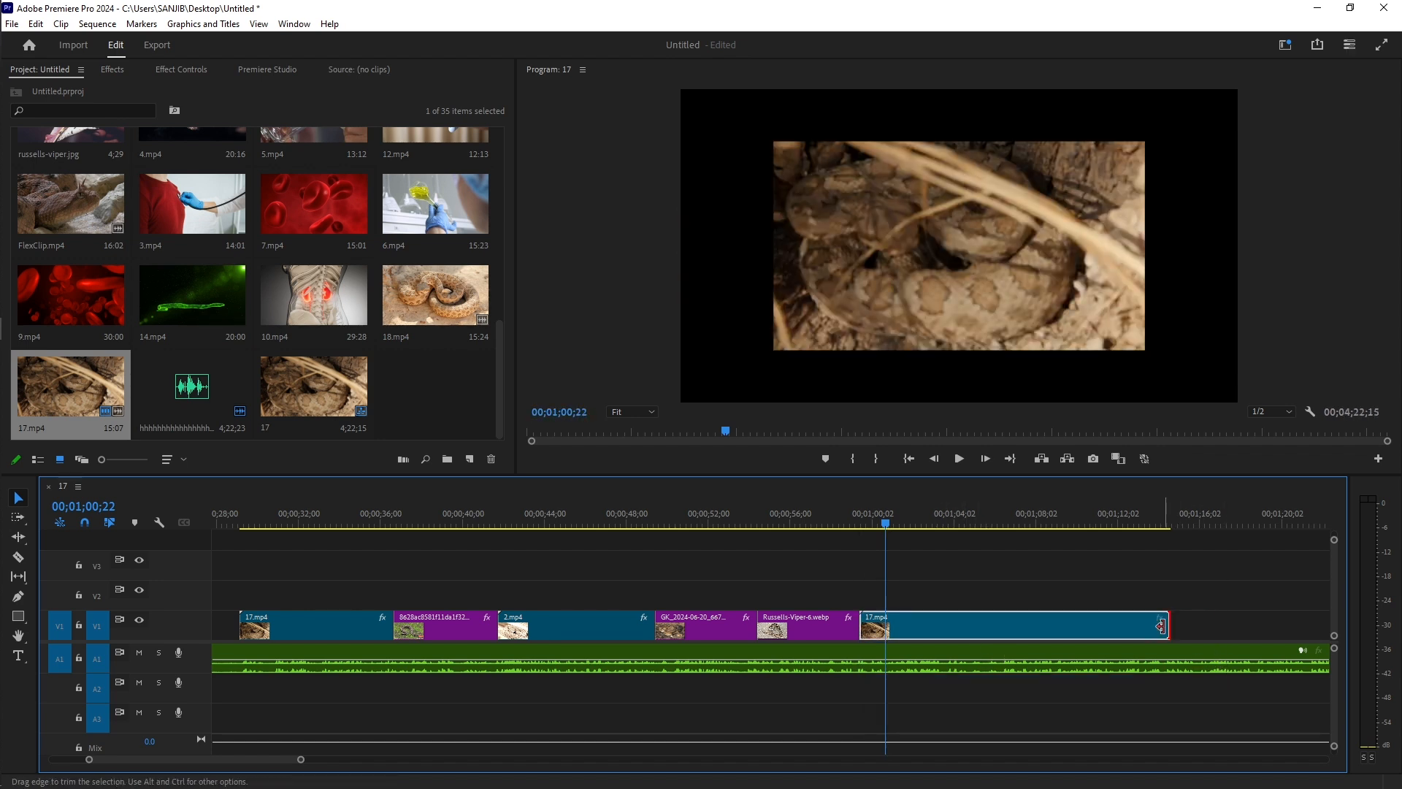
Step: Trim the newly added 17.mp4 clip's end to about 00;01;07;15 and set its Scale to 150
drag(1168, 622, 1015, 617)
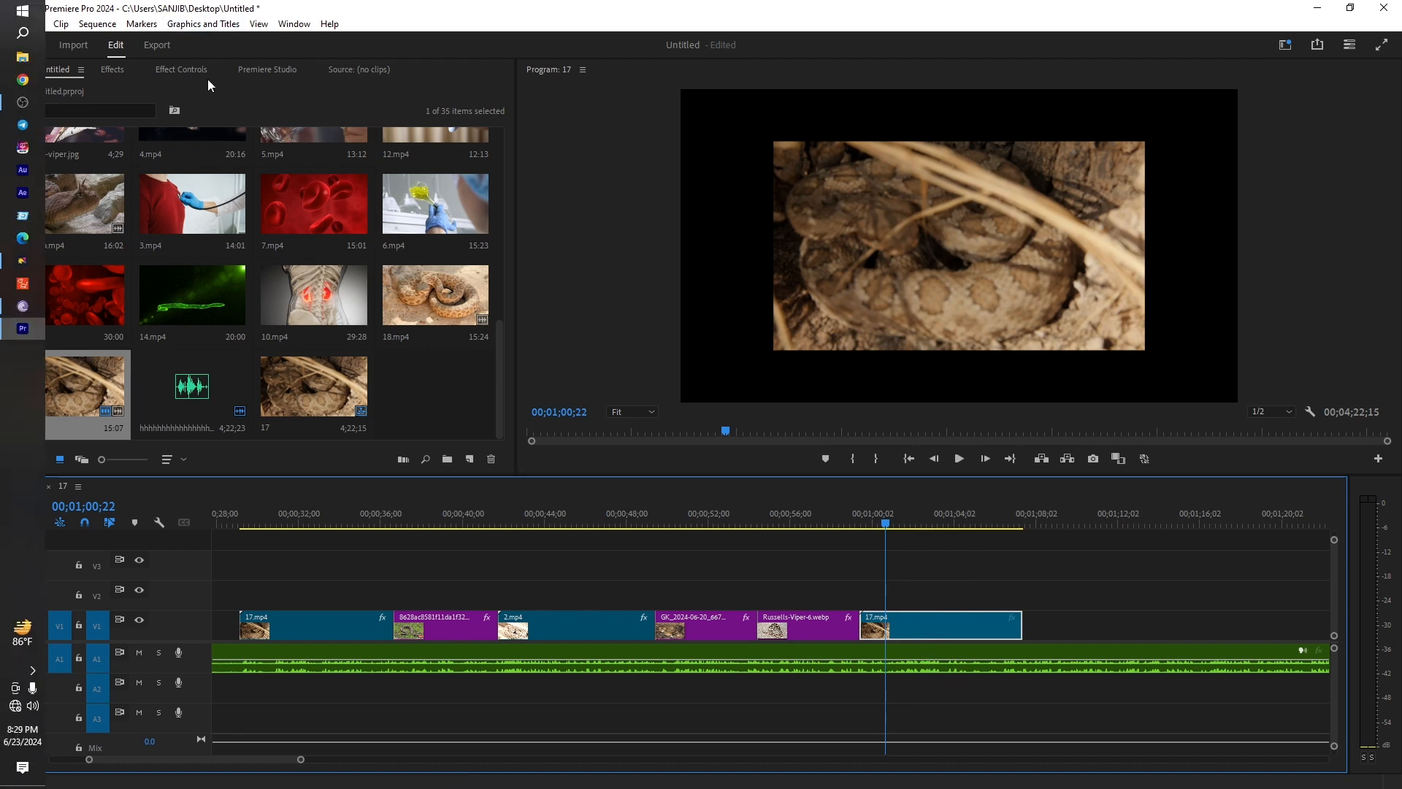
click(168, 70)
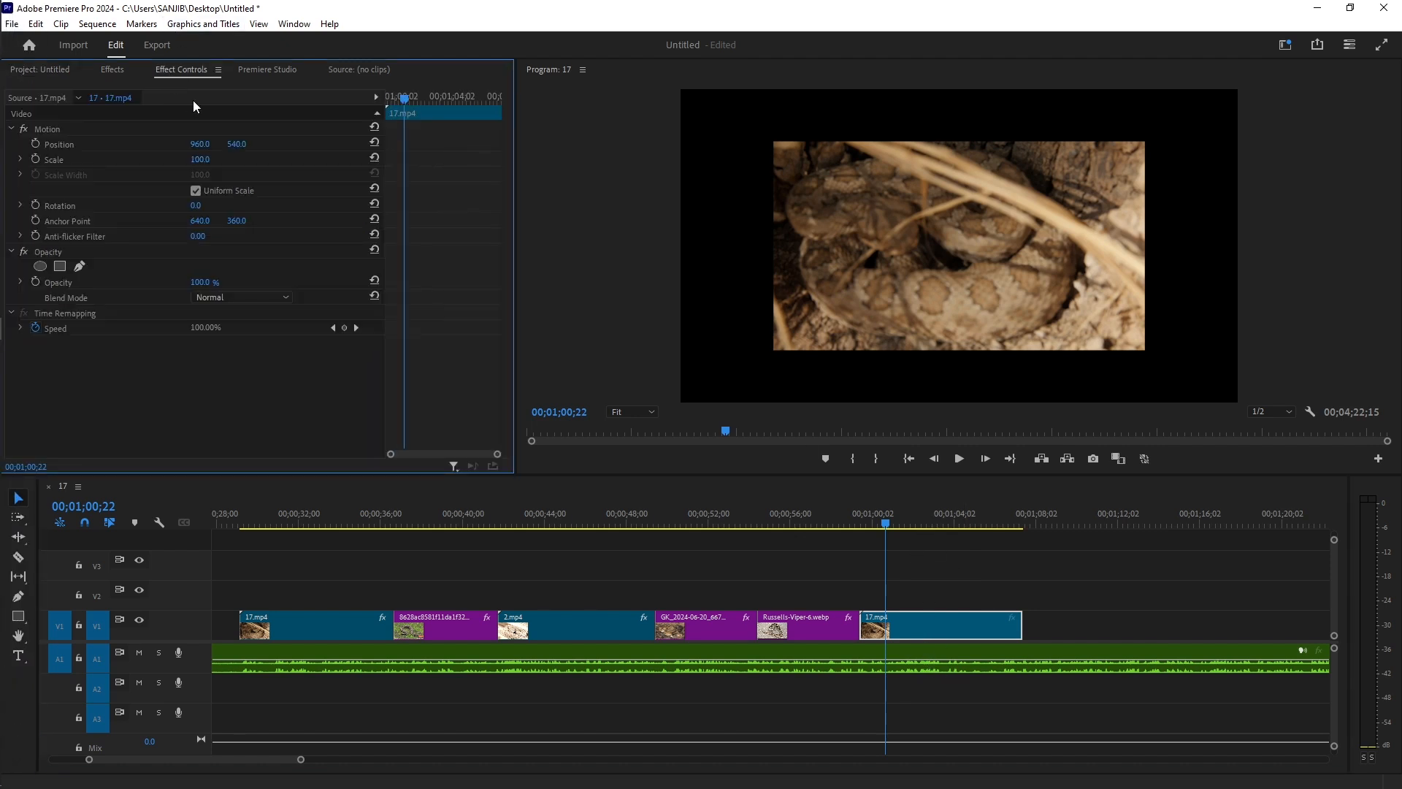
click(208, 160)
click(283, 222)
mouse_move(204, 160)
mouse_down()
mouse_move(245, 160)
mouse_move(209, 159)
mouse_up()
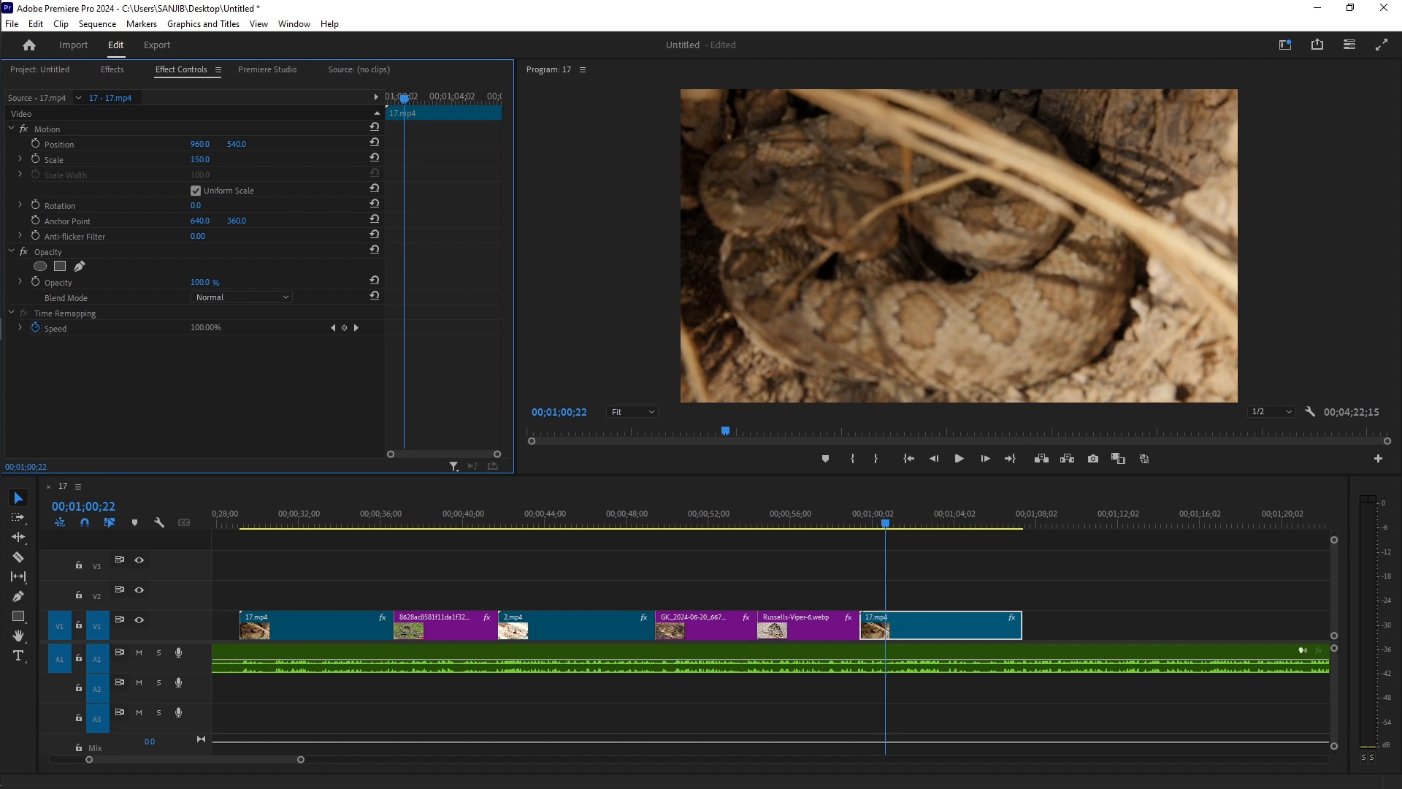
Step: Play the last 17.mp4 clip to just past its end against the audio, and show the project media again
drag(886, 524, 863, 527)
key(space)
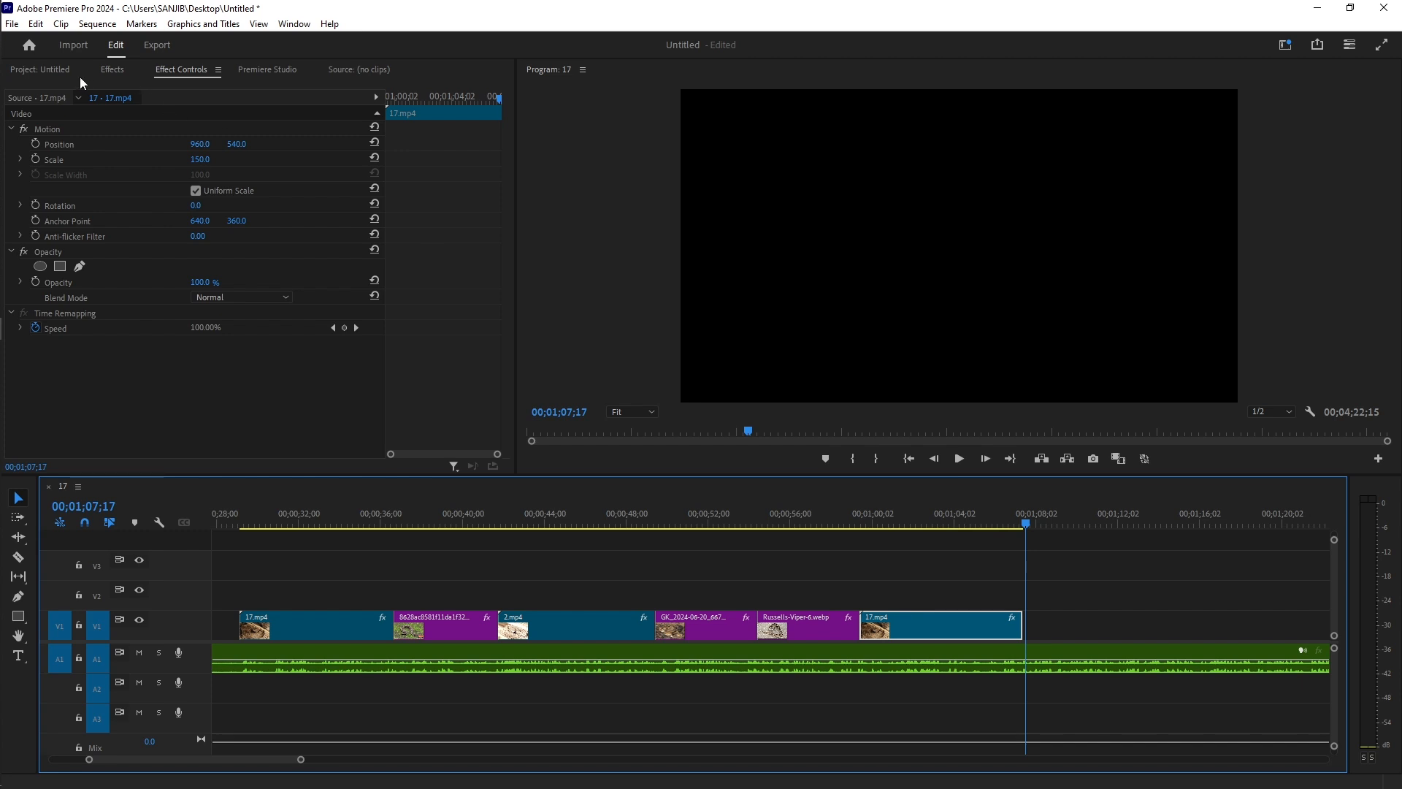
click(54, 70)
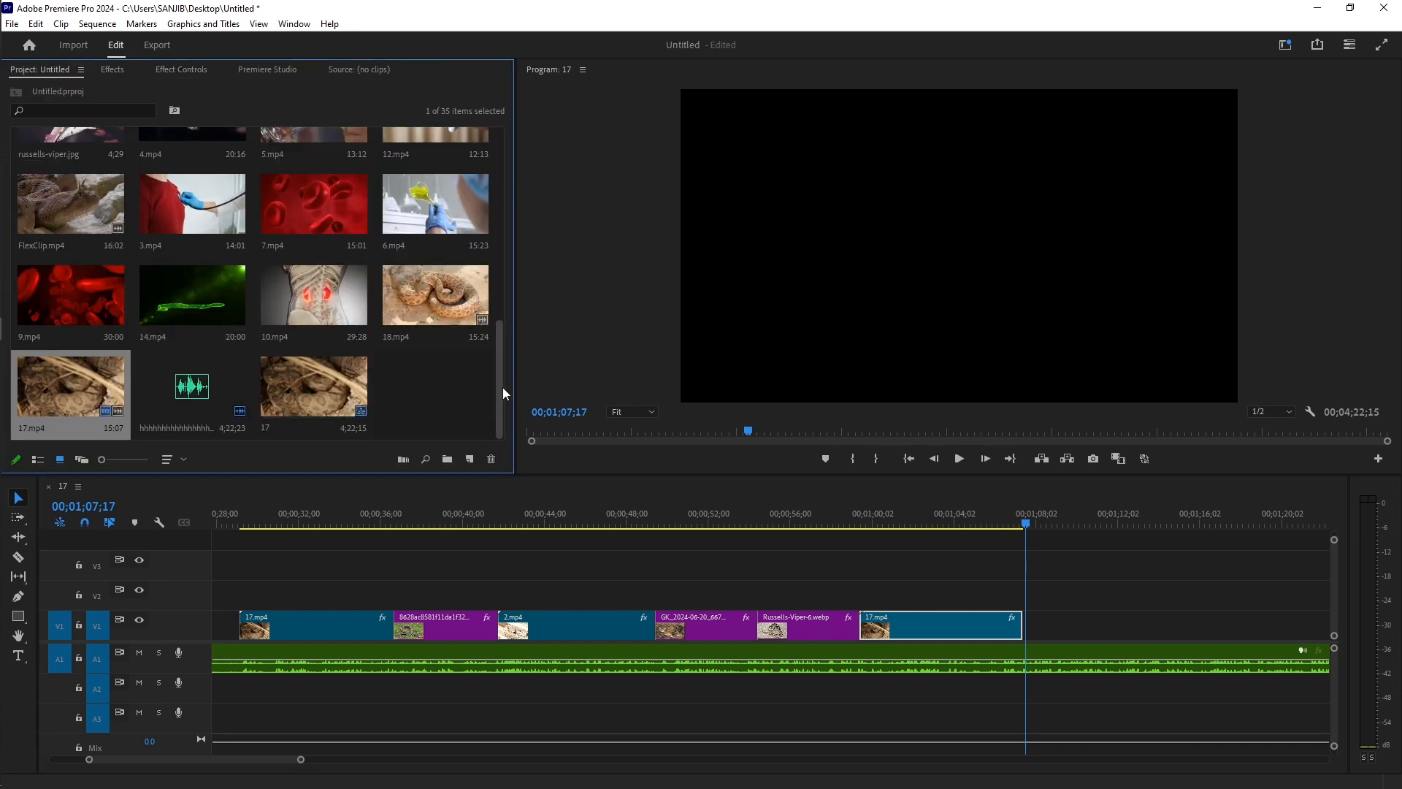
Step: Add russells-viper.jpg to V1 directly after the last 17.mp4 clip and extend its end to about 00;01;14;25
scroll(322, 367, up, 1)
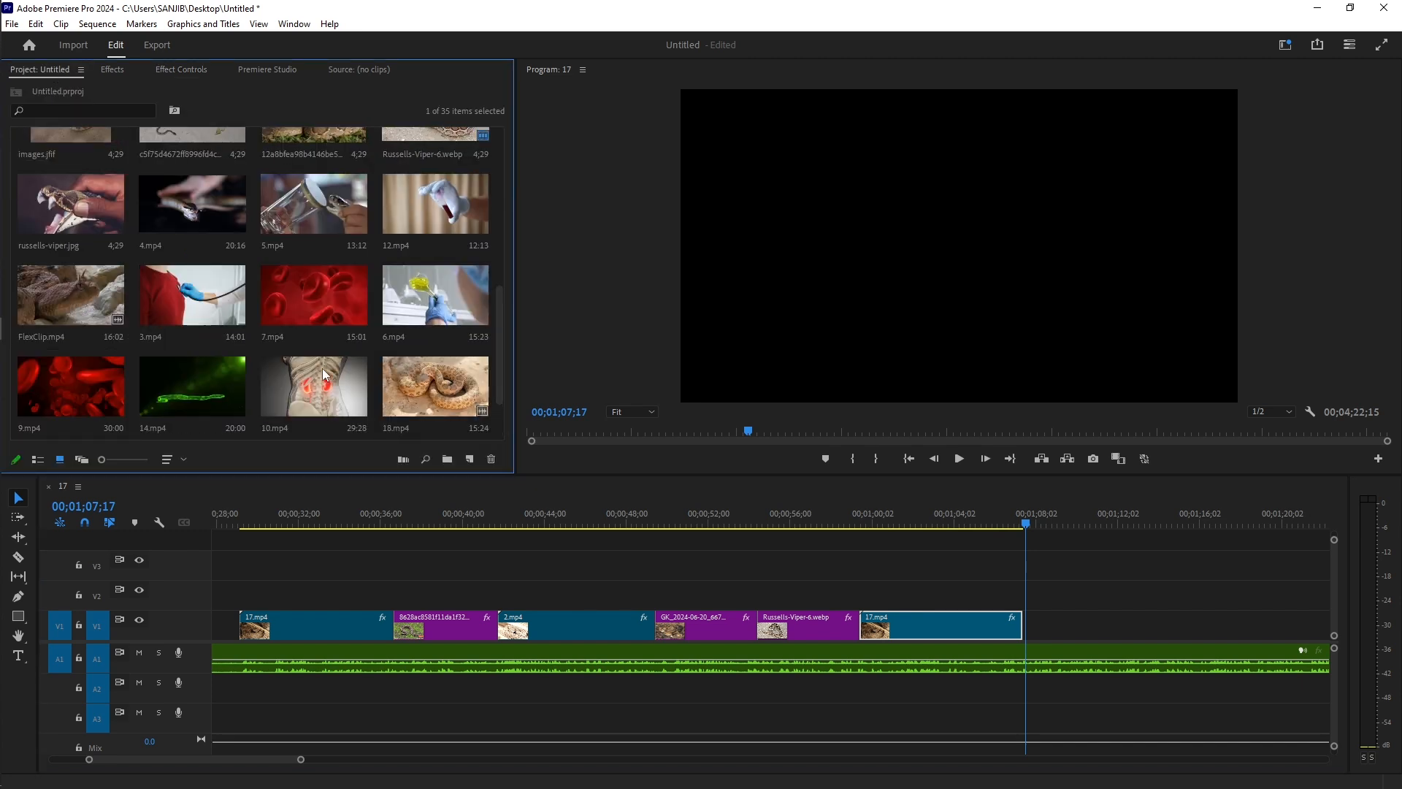
scroll(323, 374, up, 1)
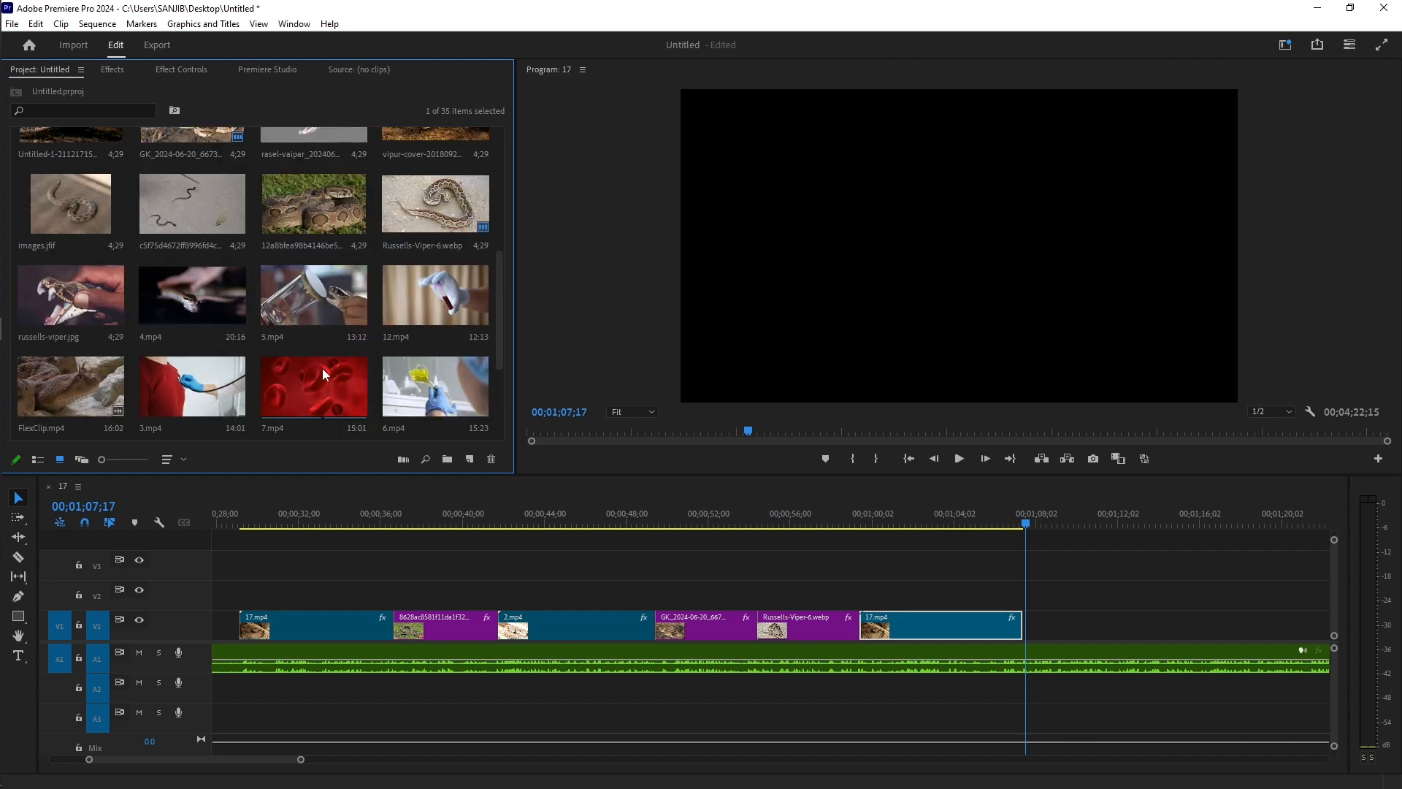
scroll(322, 368, down, 1)
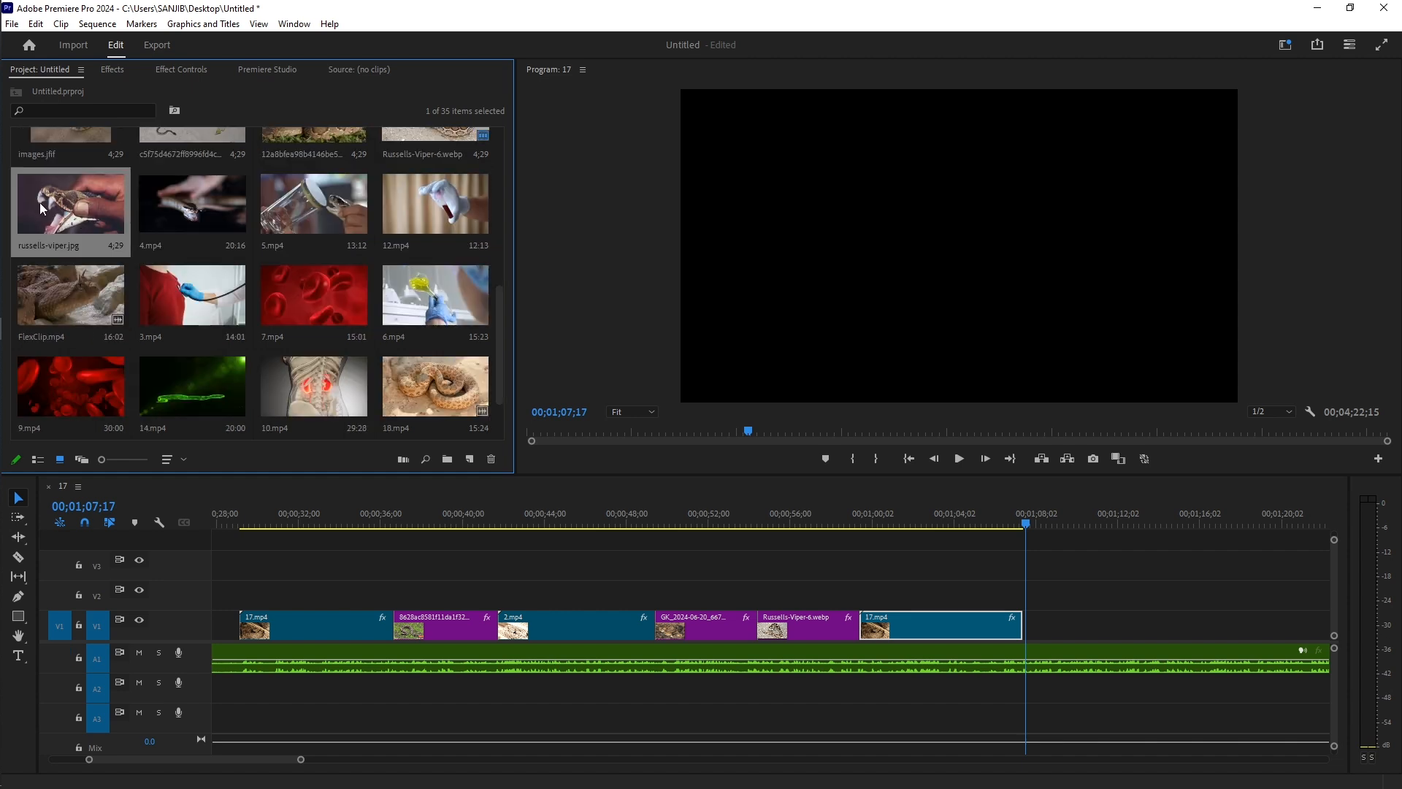
drag(41, 212, 1036, 632)
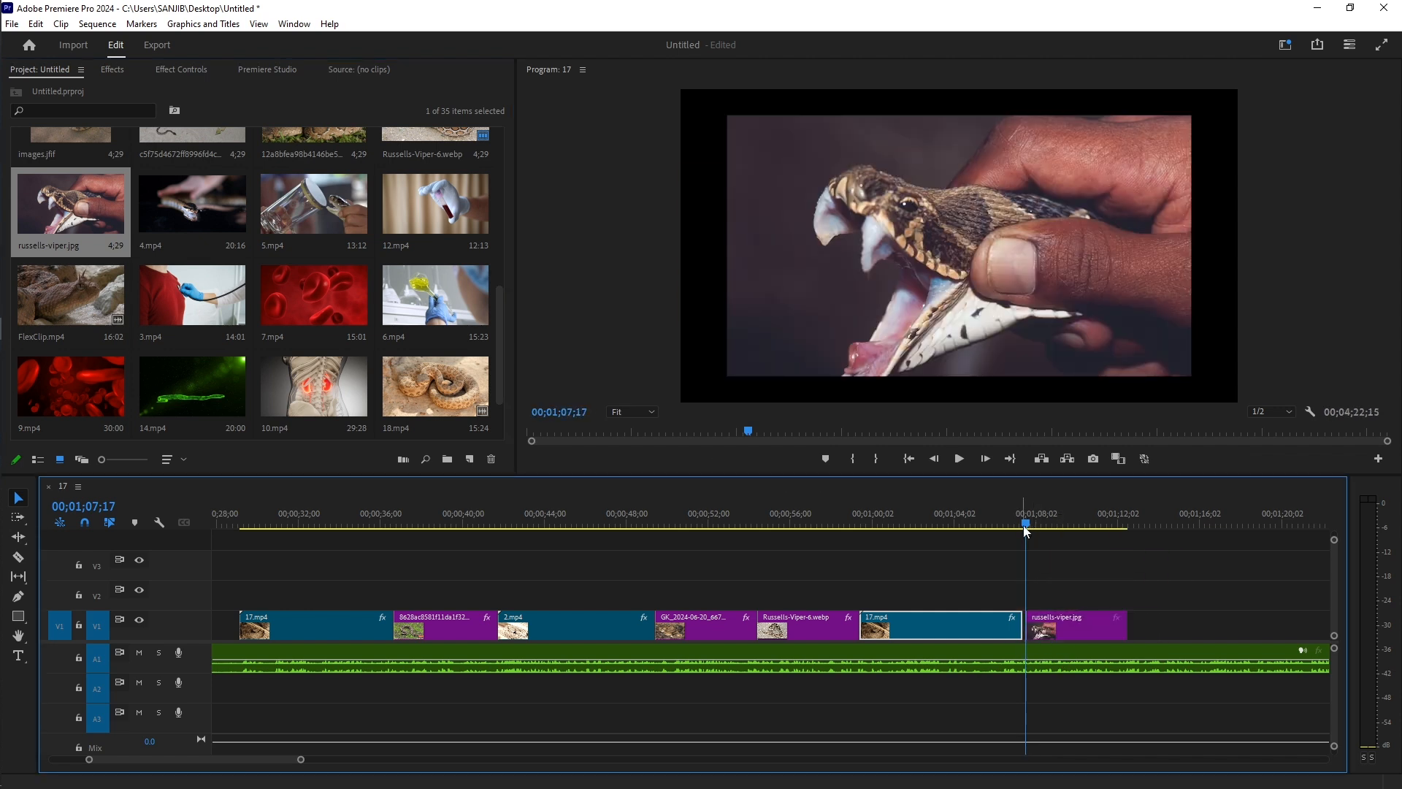
drag(1026, 527, 959, 525)
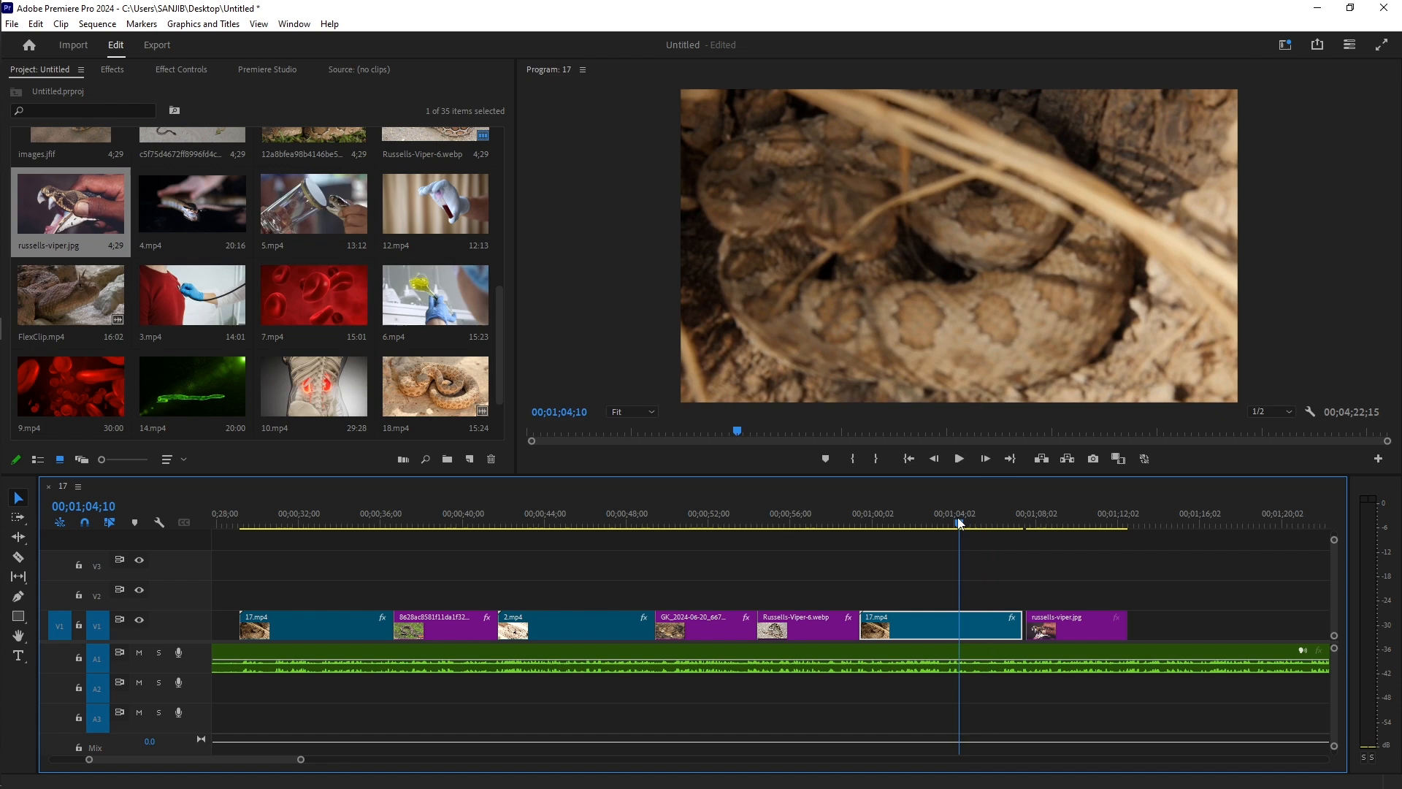
click(1069, 632)
drag(1069, 632, 1173, 629)
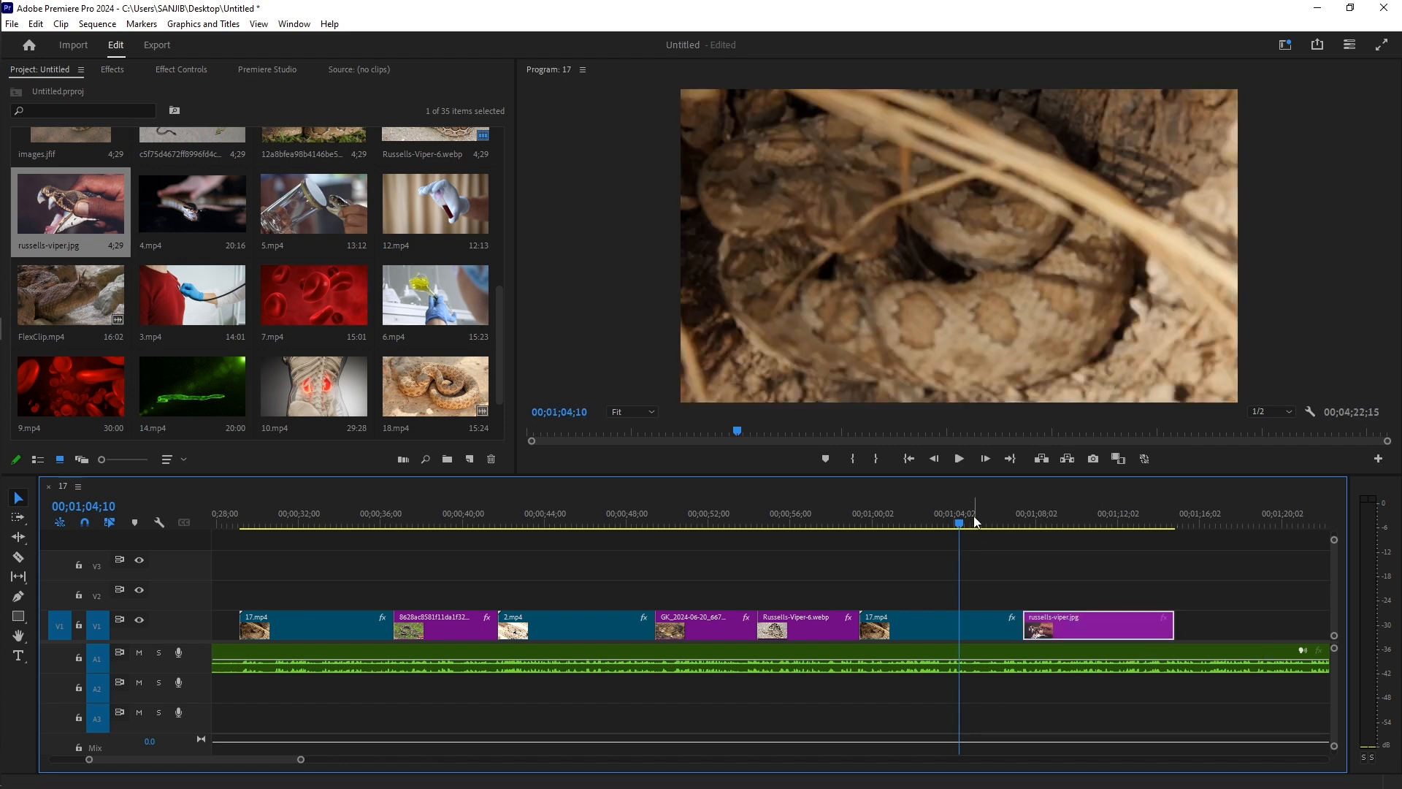
Step: Set the russells-viper.jpg image's Scale to 121 with the playhead at its start, 00;01;07;15
drag(960, 523, 1026, 544)
click(1082, 628)
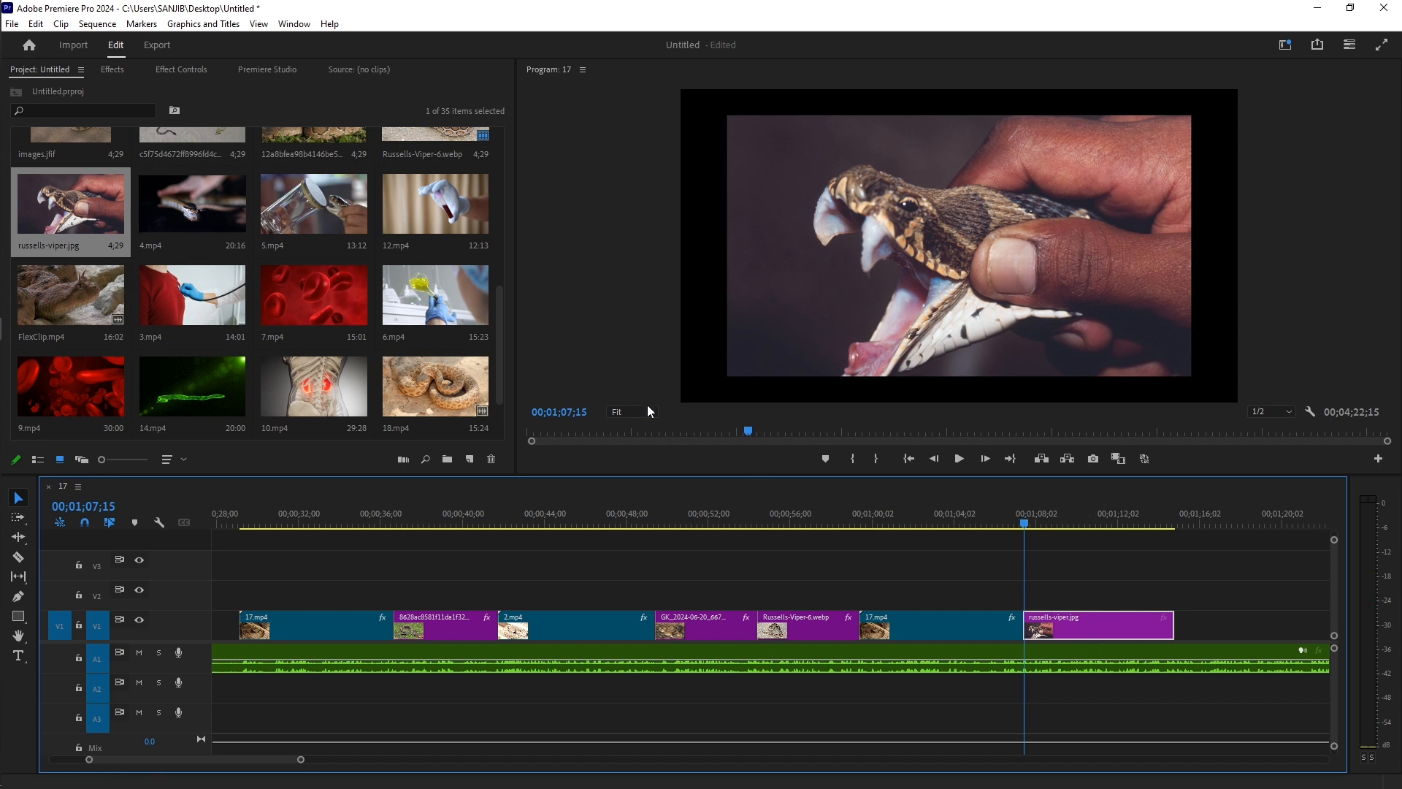
click(180, 69)
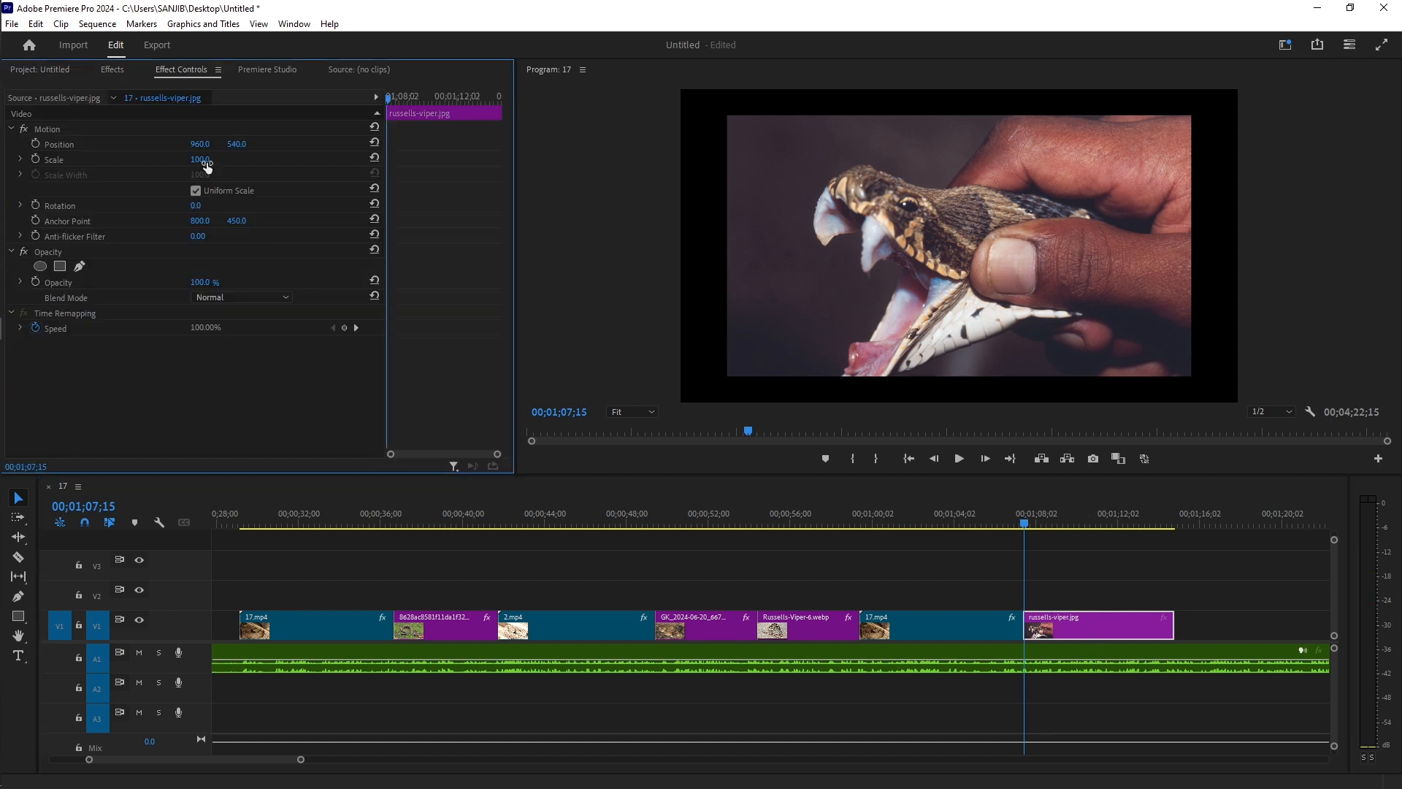
drag(199, 159, 215, 159)
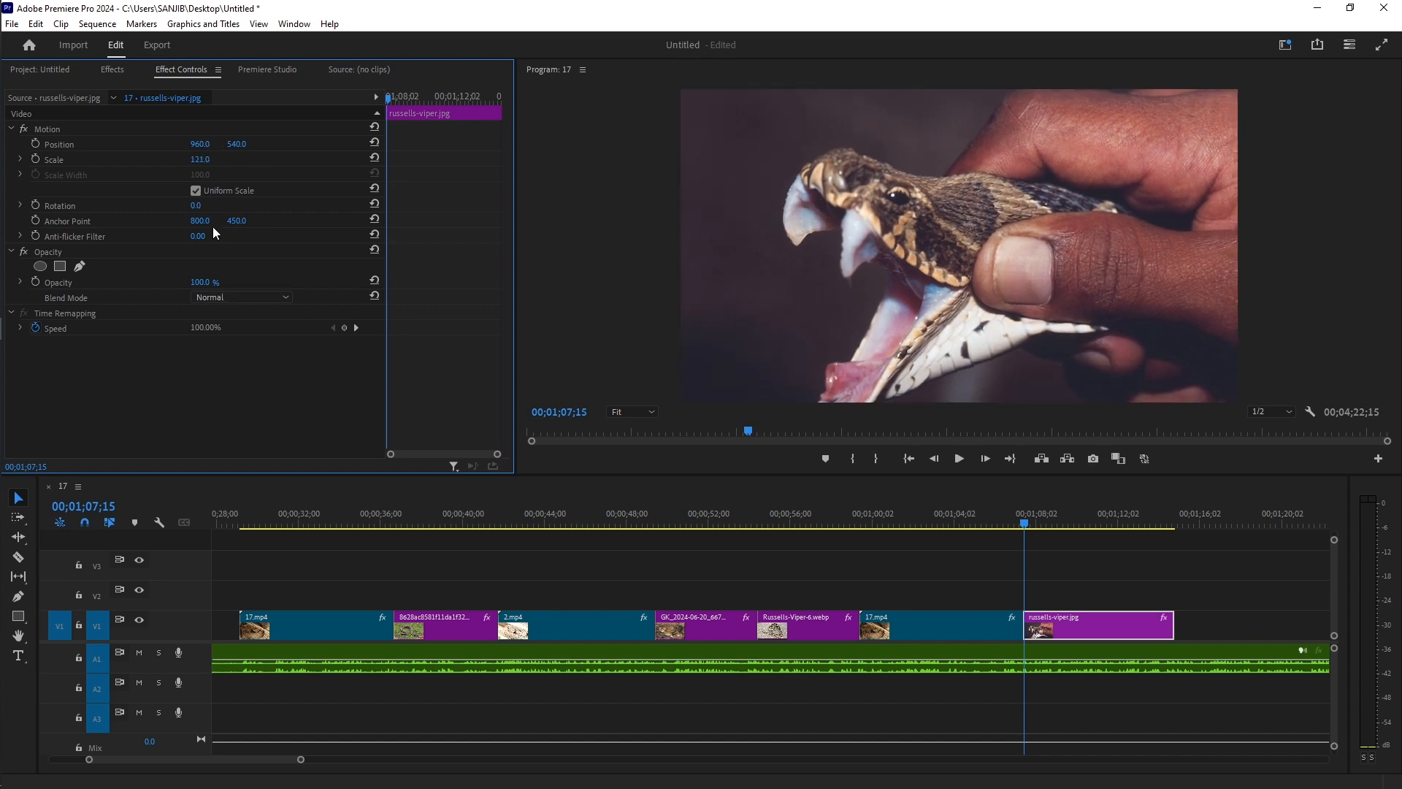
Step: Keyframe the russells-viper.jpg image's Scale from 121 at 00;01;07;15 to 136 at 00;01;14;18
click(35, 160)
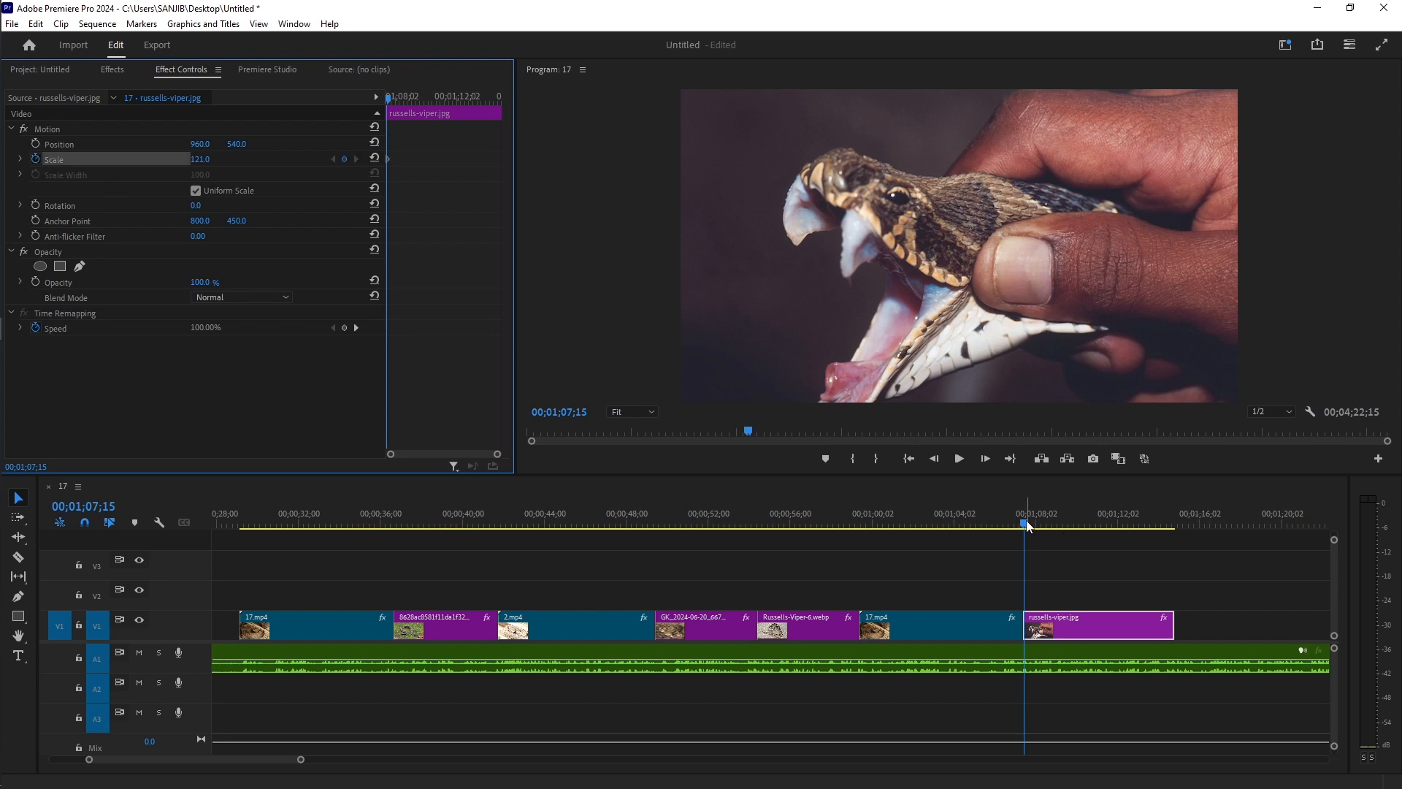
drag(1027, 522, 1170, 539)
click(344, 159)
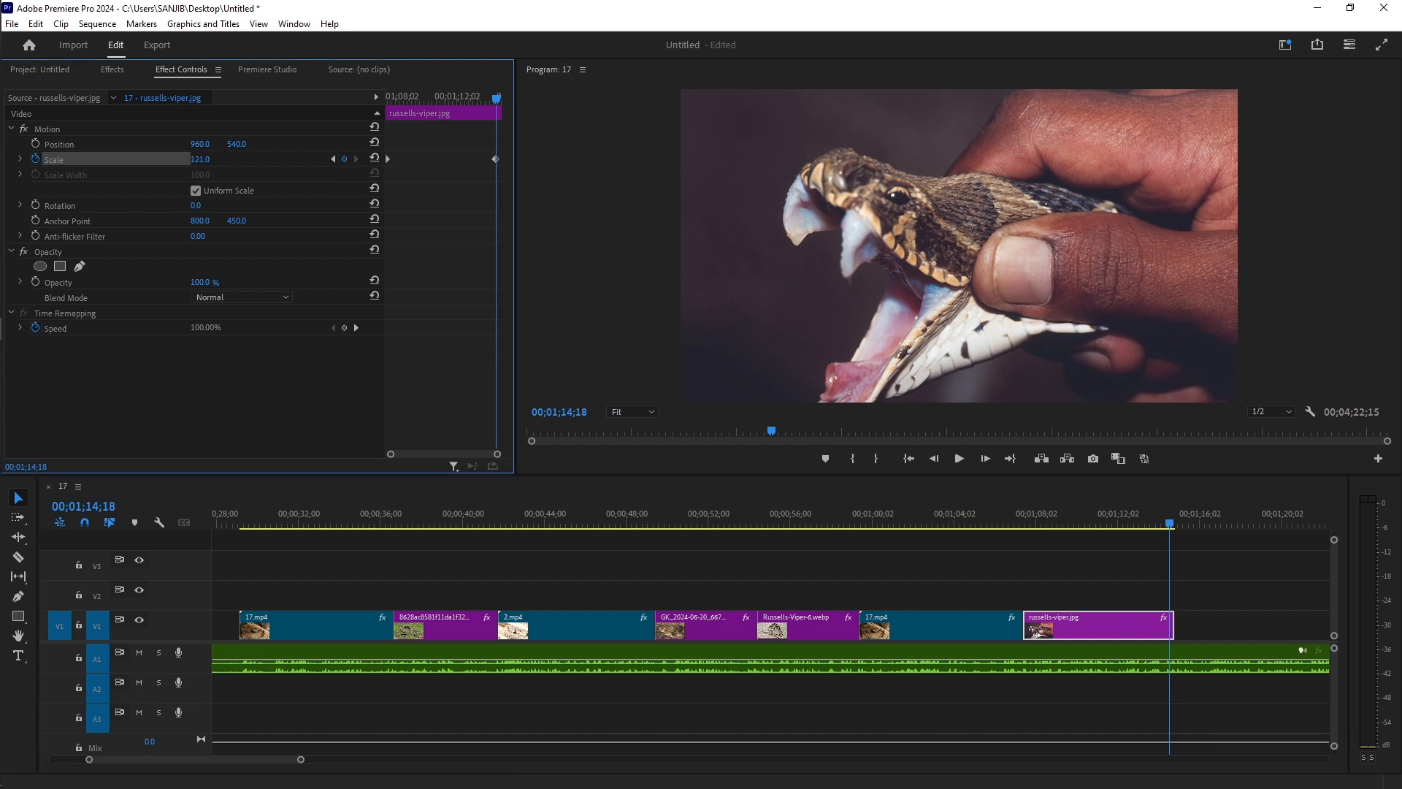
drag(200, 159, 212, 159)
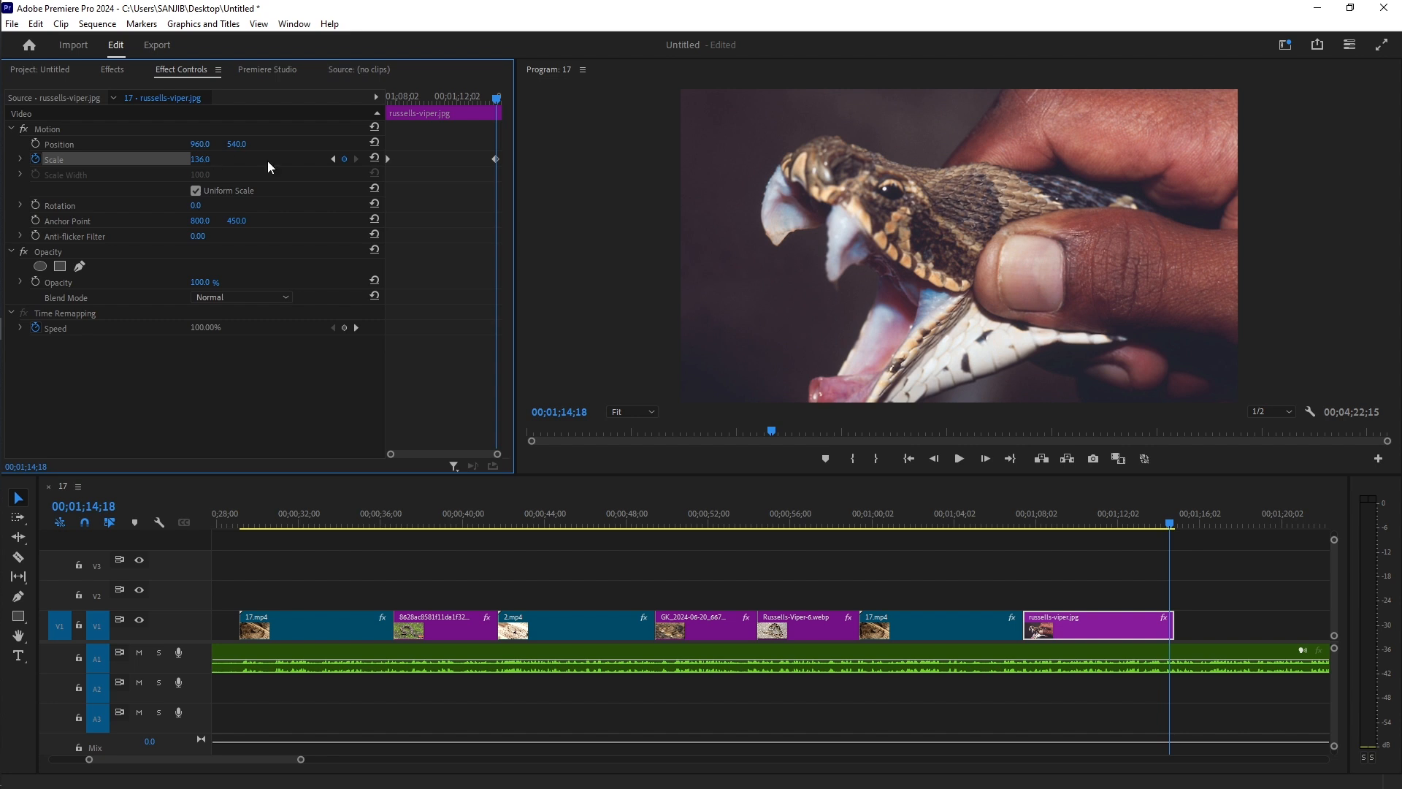
Step: Try a vertical Position of 473 for the russells-viper.jpg image, play its beginning, and undo the position change
drag(236, 144, 187, 144)
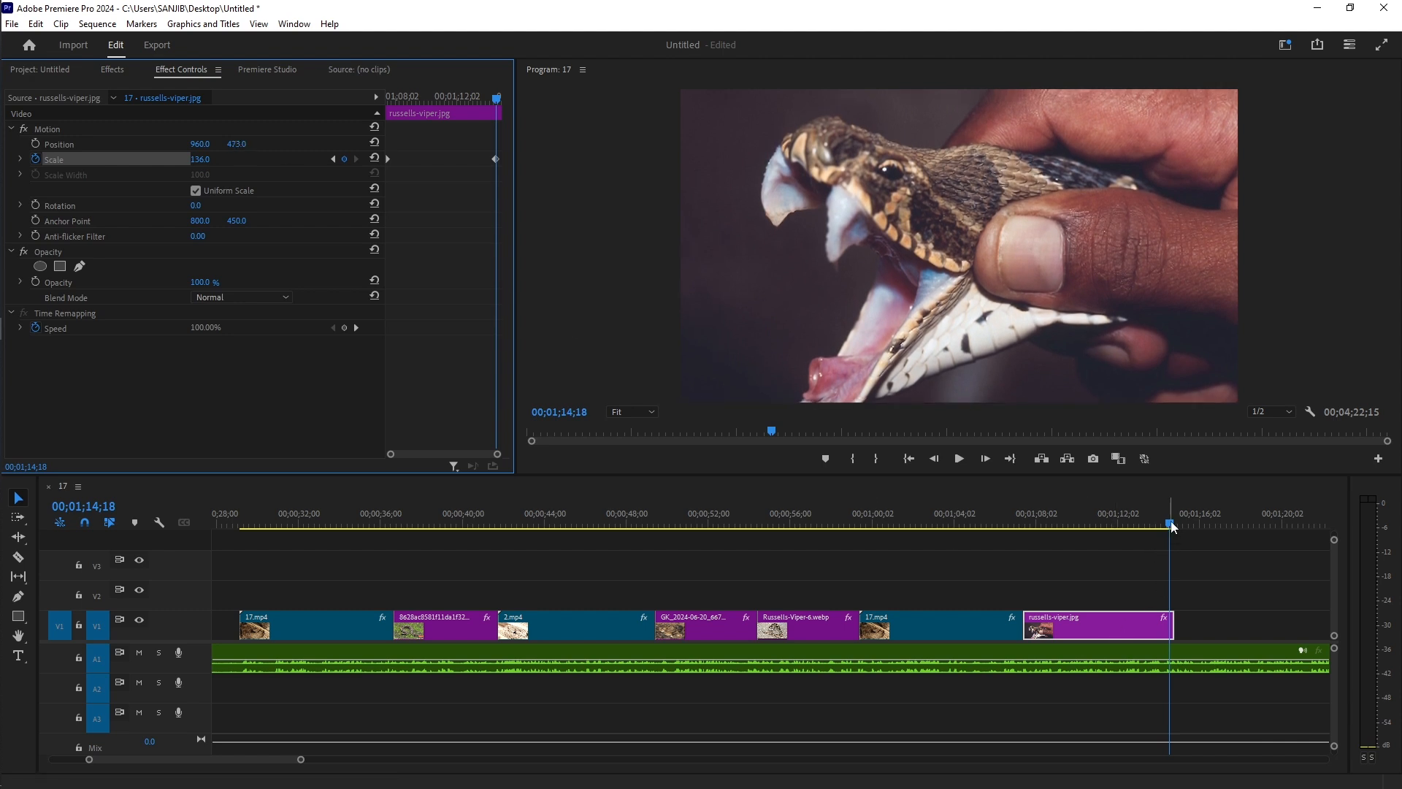
drag(1172, 526, 998, 520)
key(space)
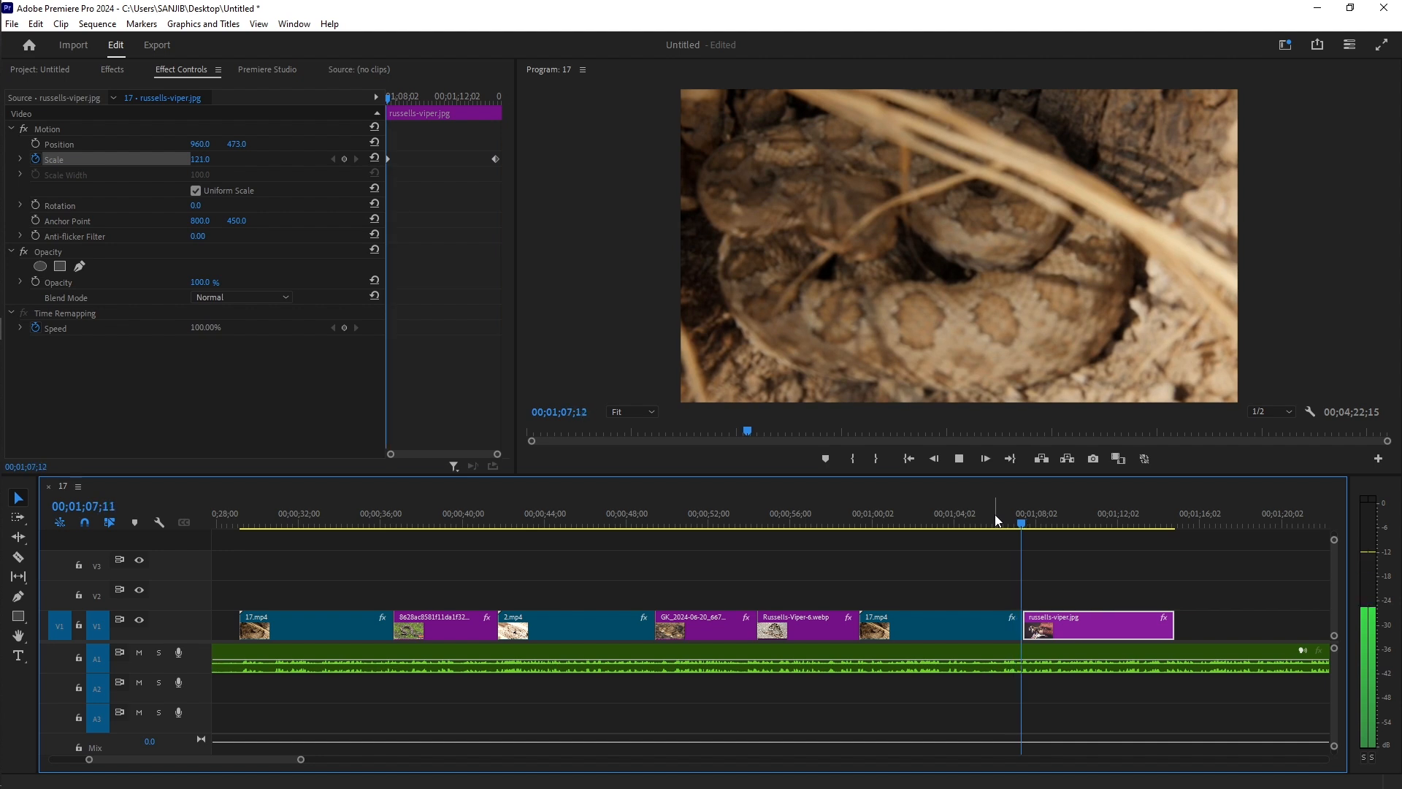
key(space)
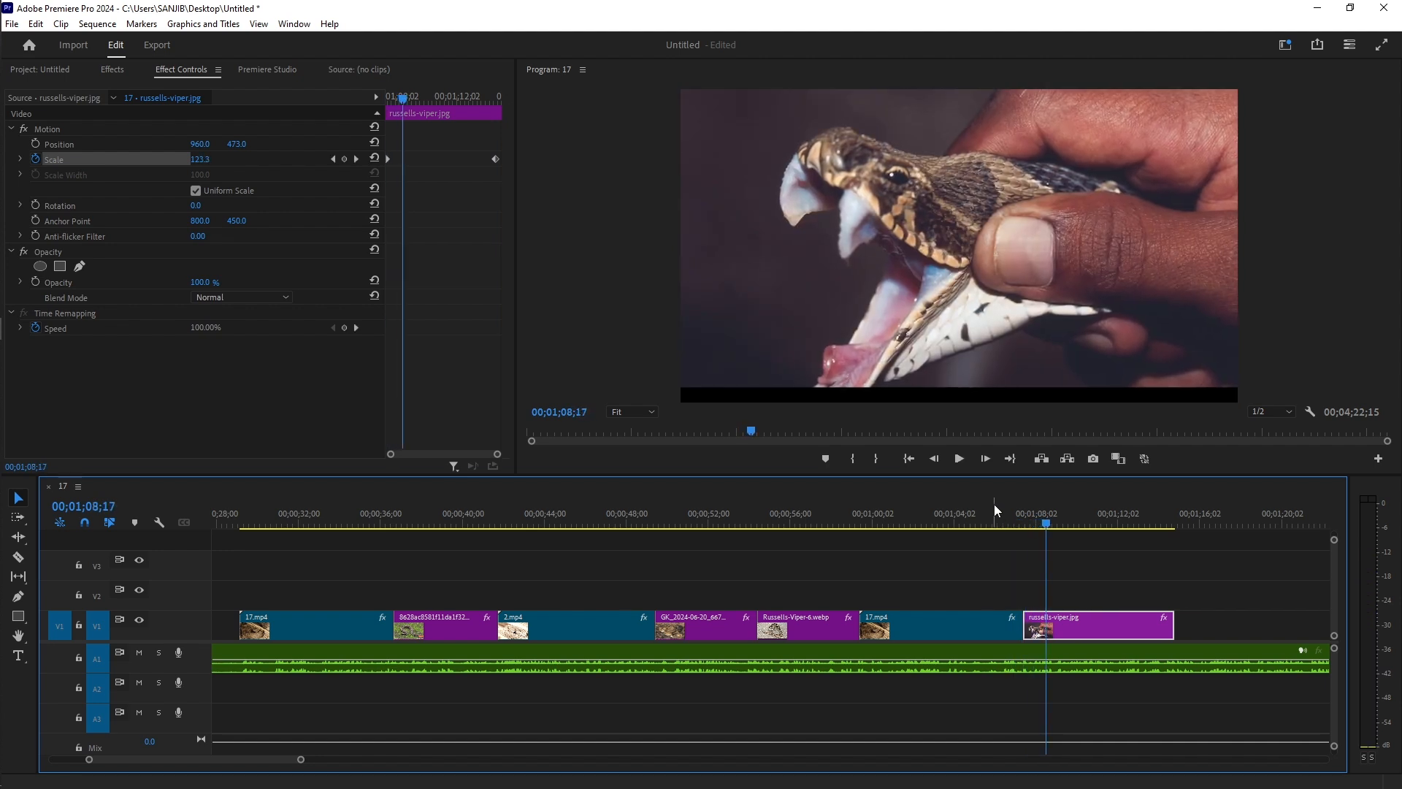
key(ctrl+z)
Step: Play the russells-viper.jpg image's zoom to past its end against the audio
key(space)
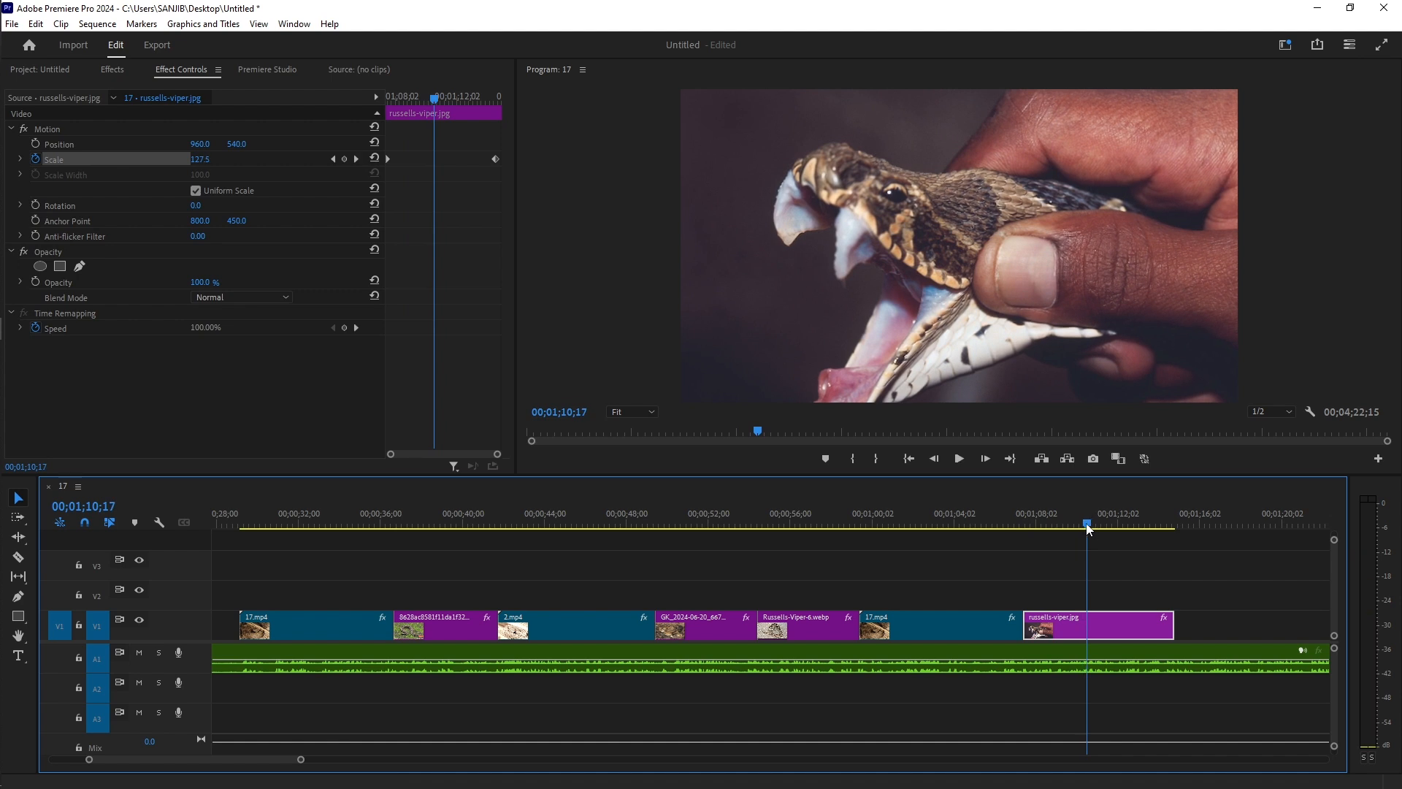
click(1013, 526)
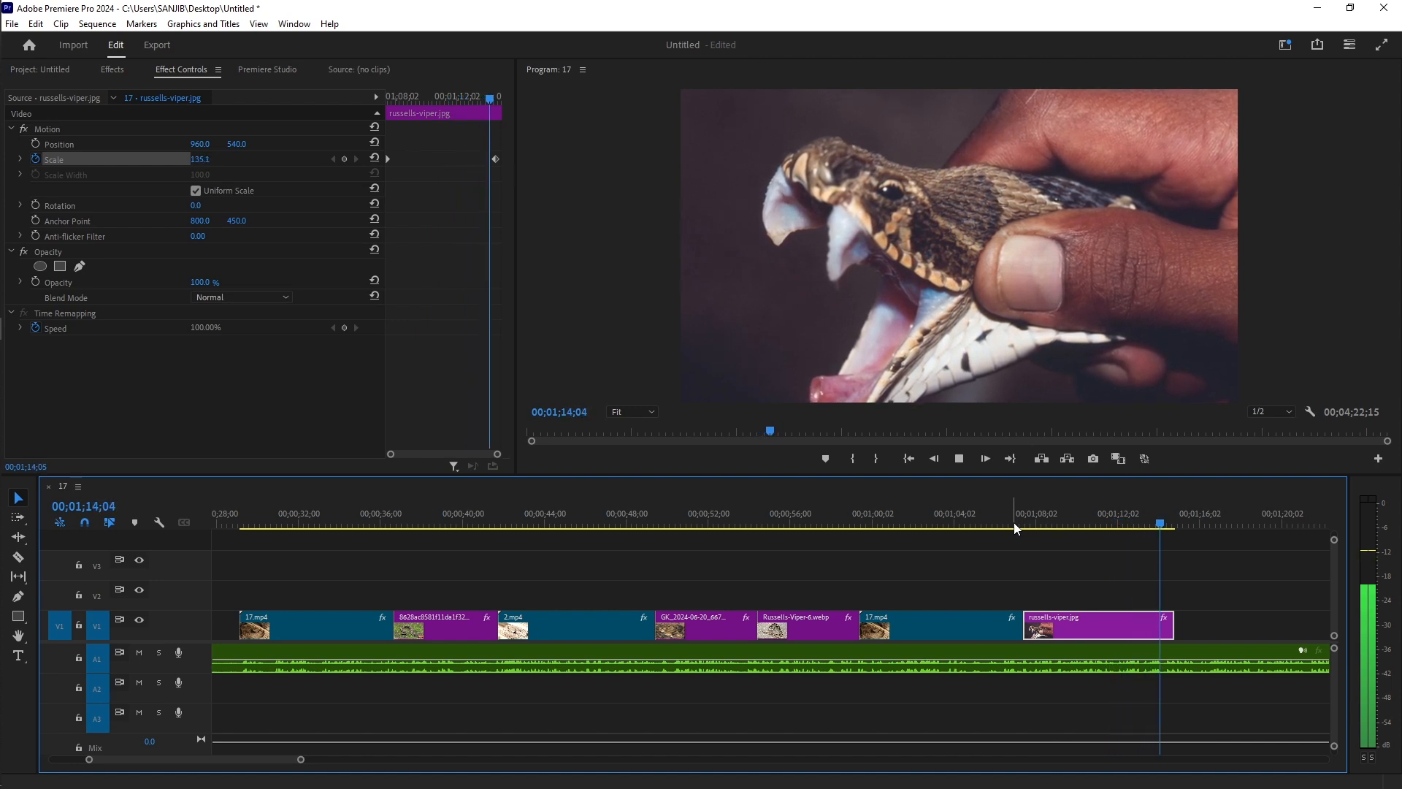
key(space)
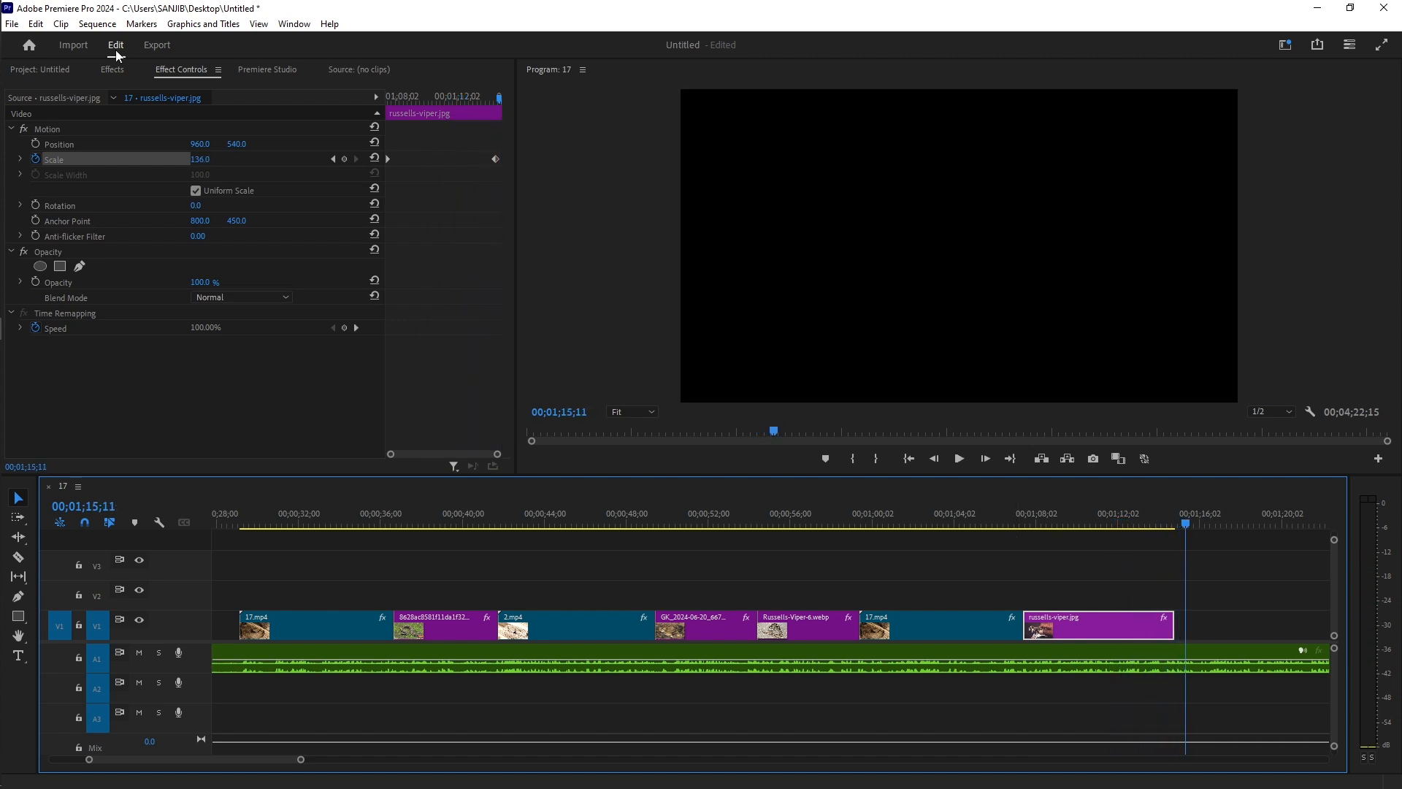
Step: Add maxresdefault.jpg to V1 directly after the russells-viper.jpg image, ending at about 00;01;22;15, and place the playhead near its start
click(54, 70)
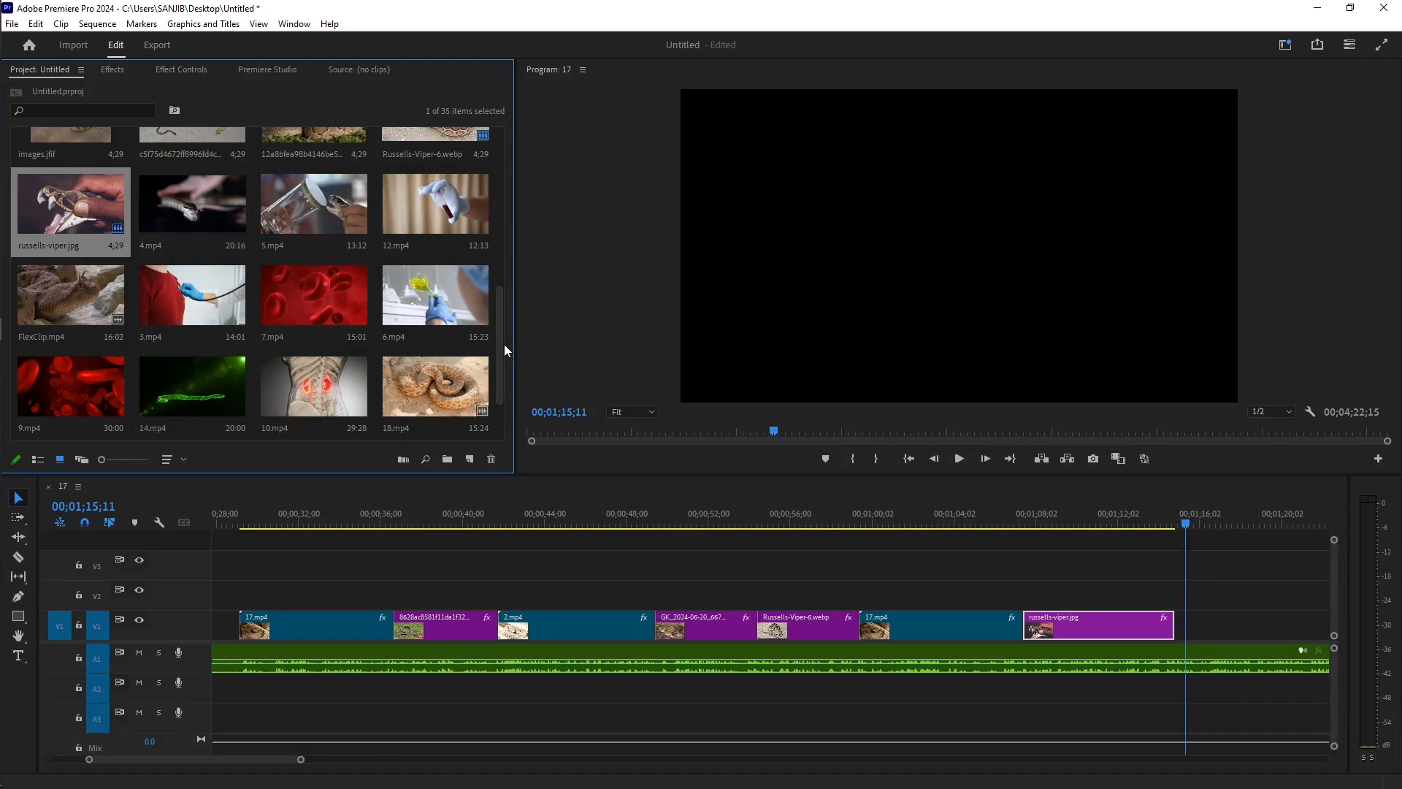
drag(499, 344, 529, 247)
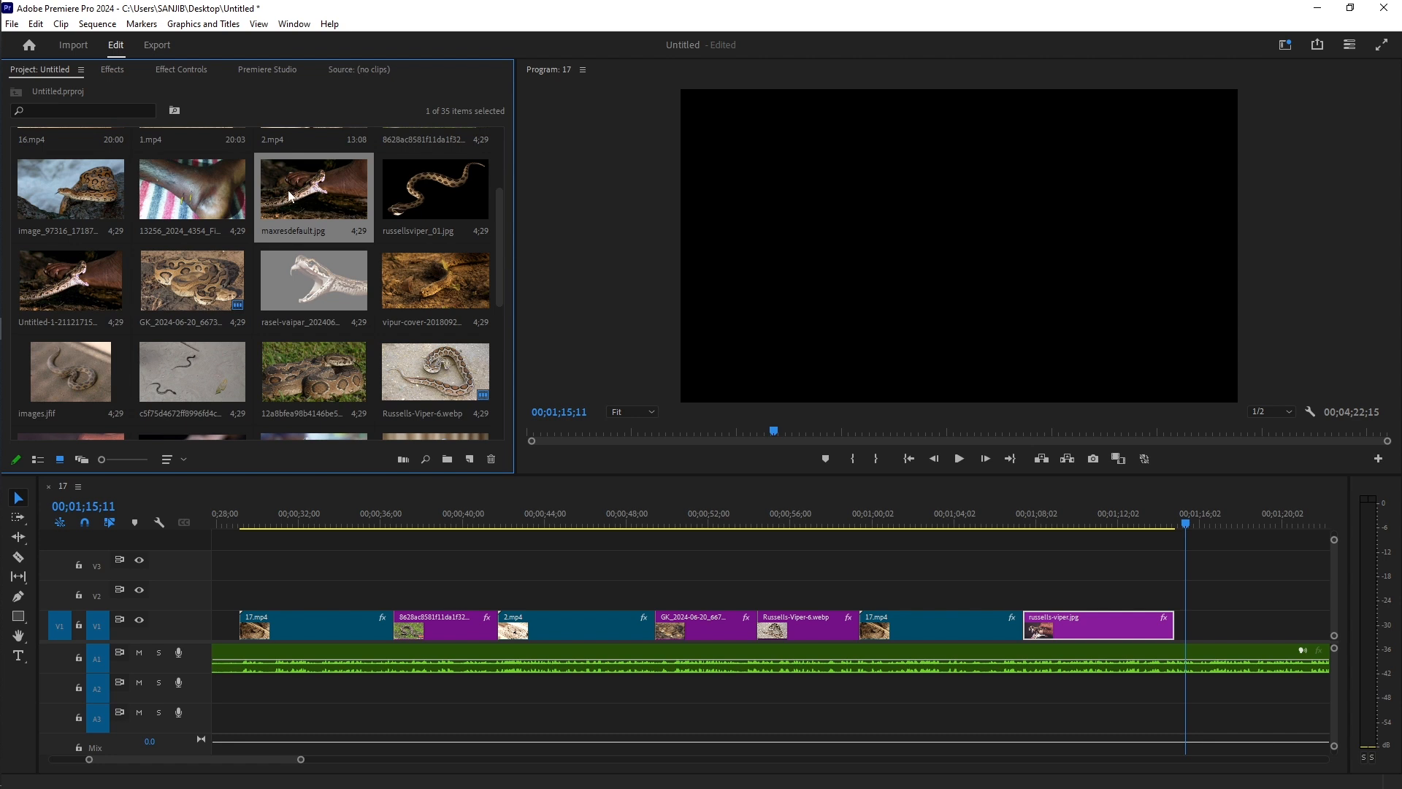
drag(360, 190, 1197, 661)
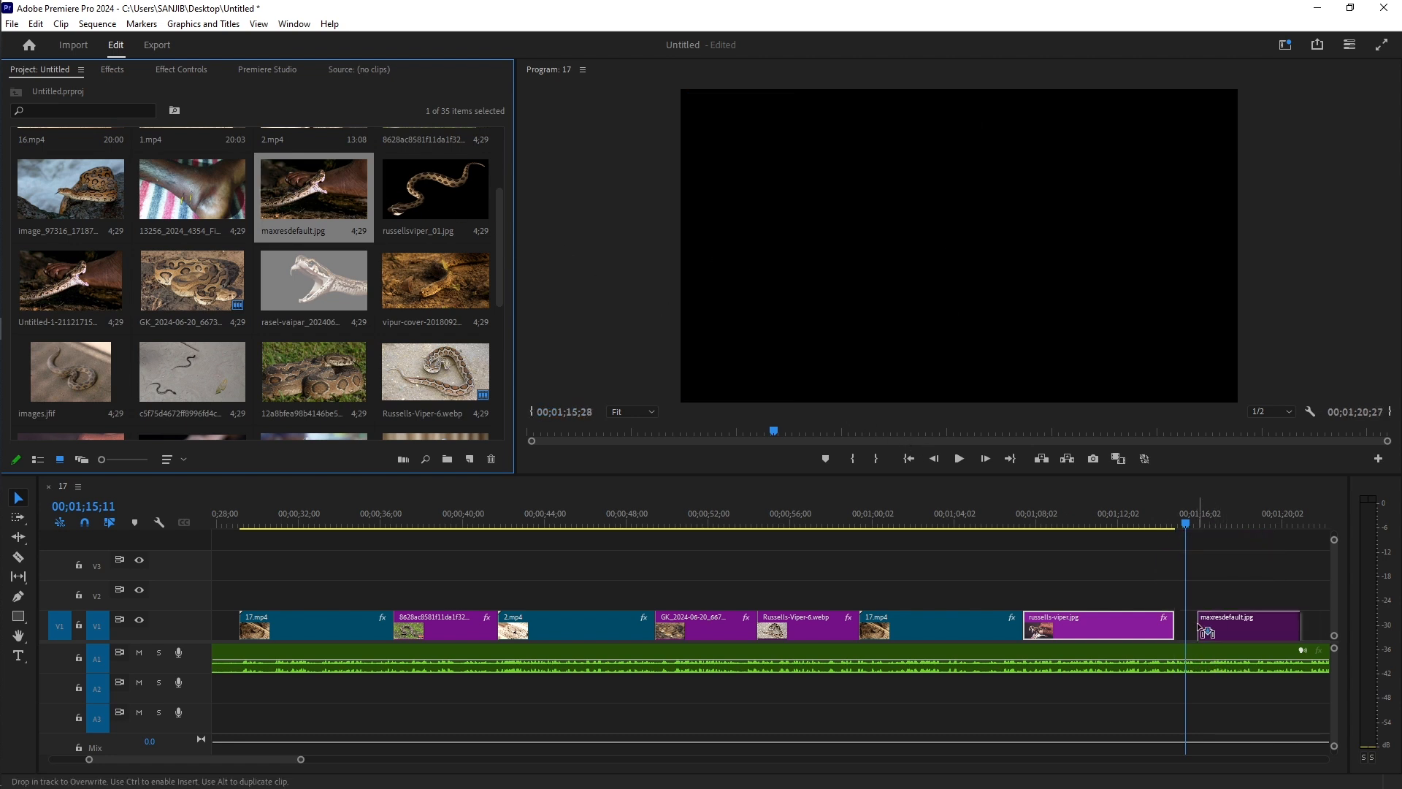
drag(195, 760, 228, 760)
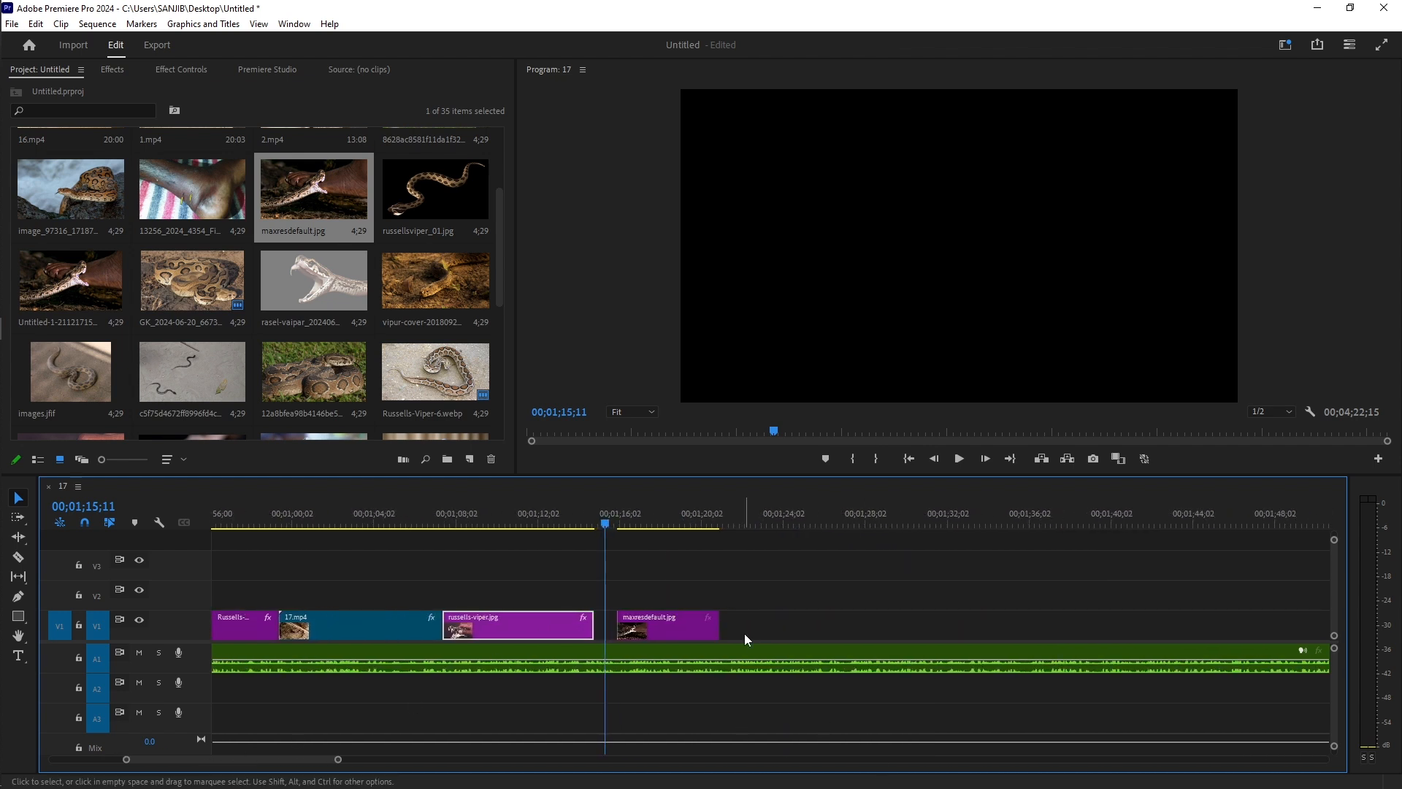
drag(716, 630, 775, 634)
drag(607, 524, 908, 578)
drag(739, 625, 725, 627)
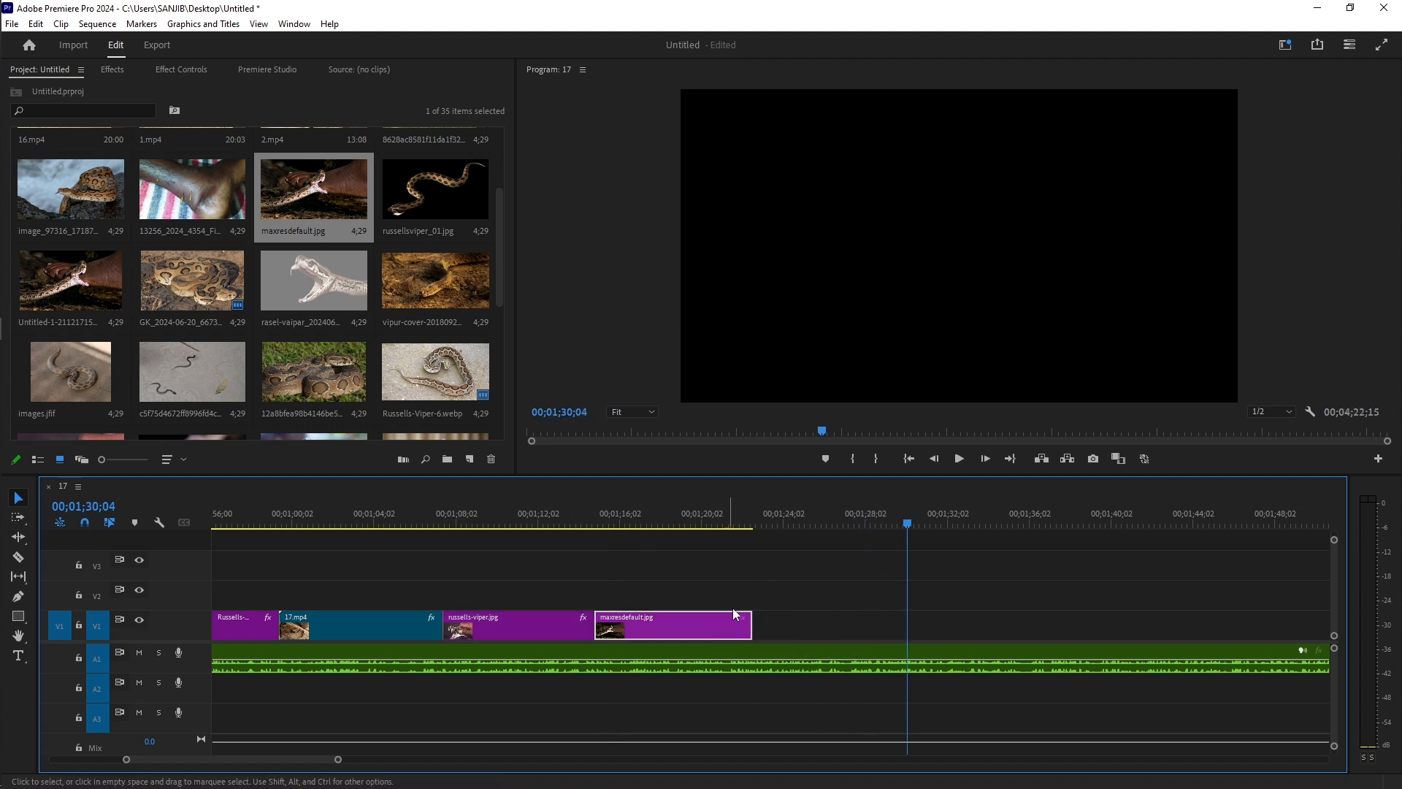
drag(907, 524, 599, 529)
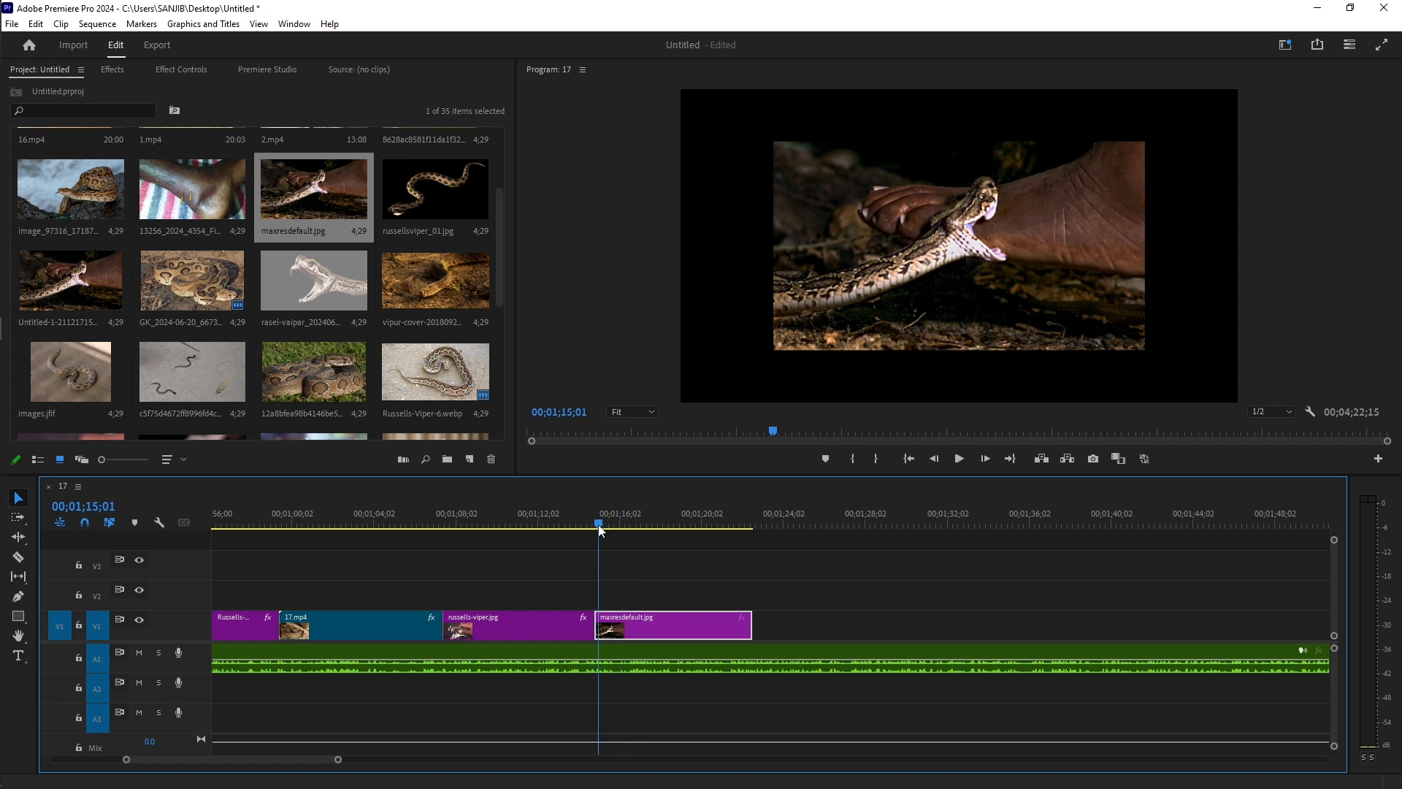
Step: Keyframe the maxresdefault.jpg image's Scale from 152 at 00;01;15;01 to 170 at 00;01;22;06
click(186, 69)
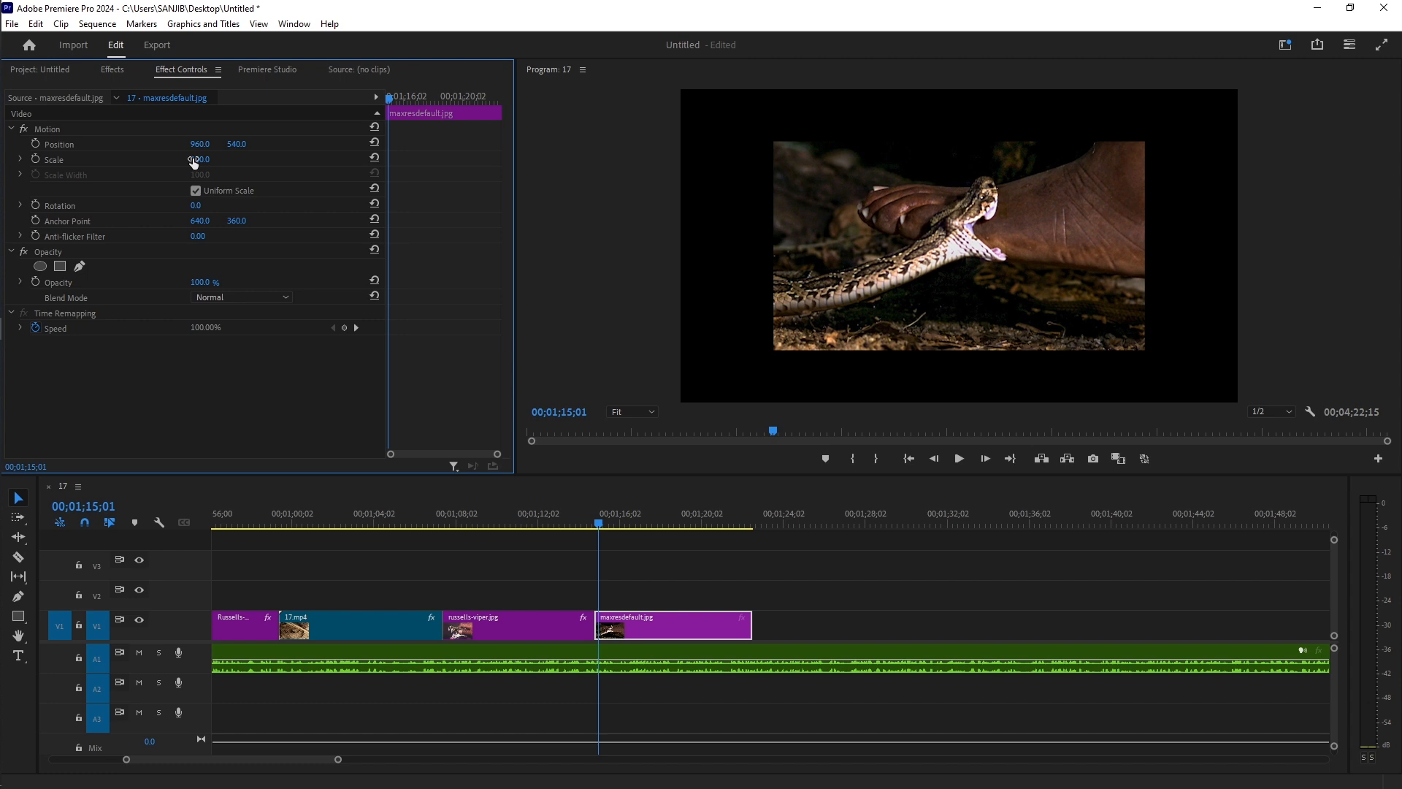
drag(193, 160, 231, 159)
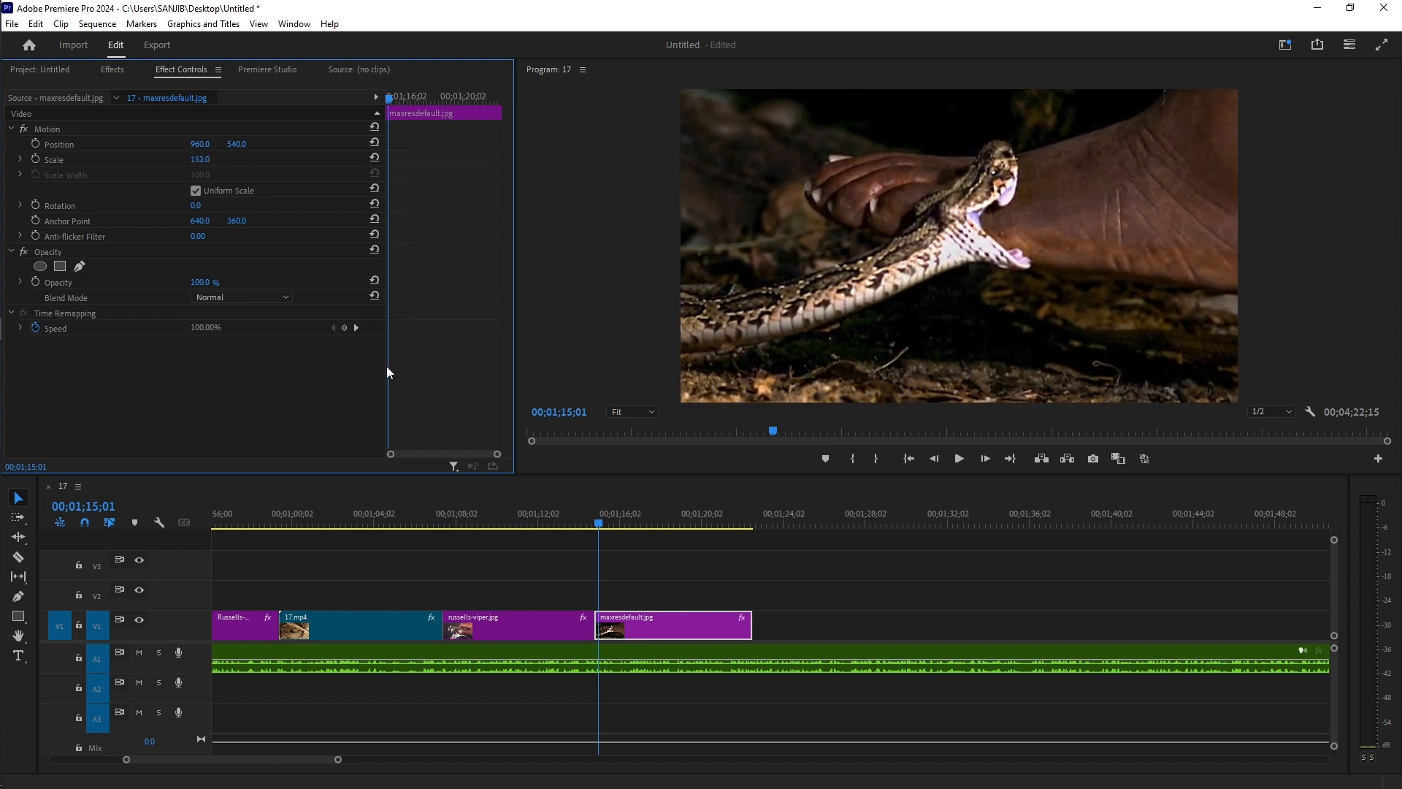
click(35, 160)
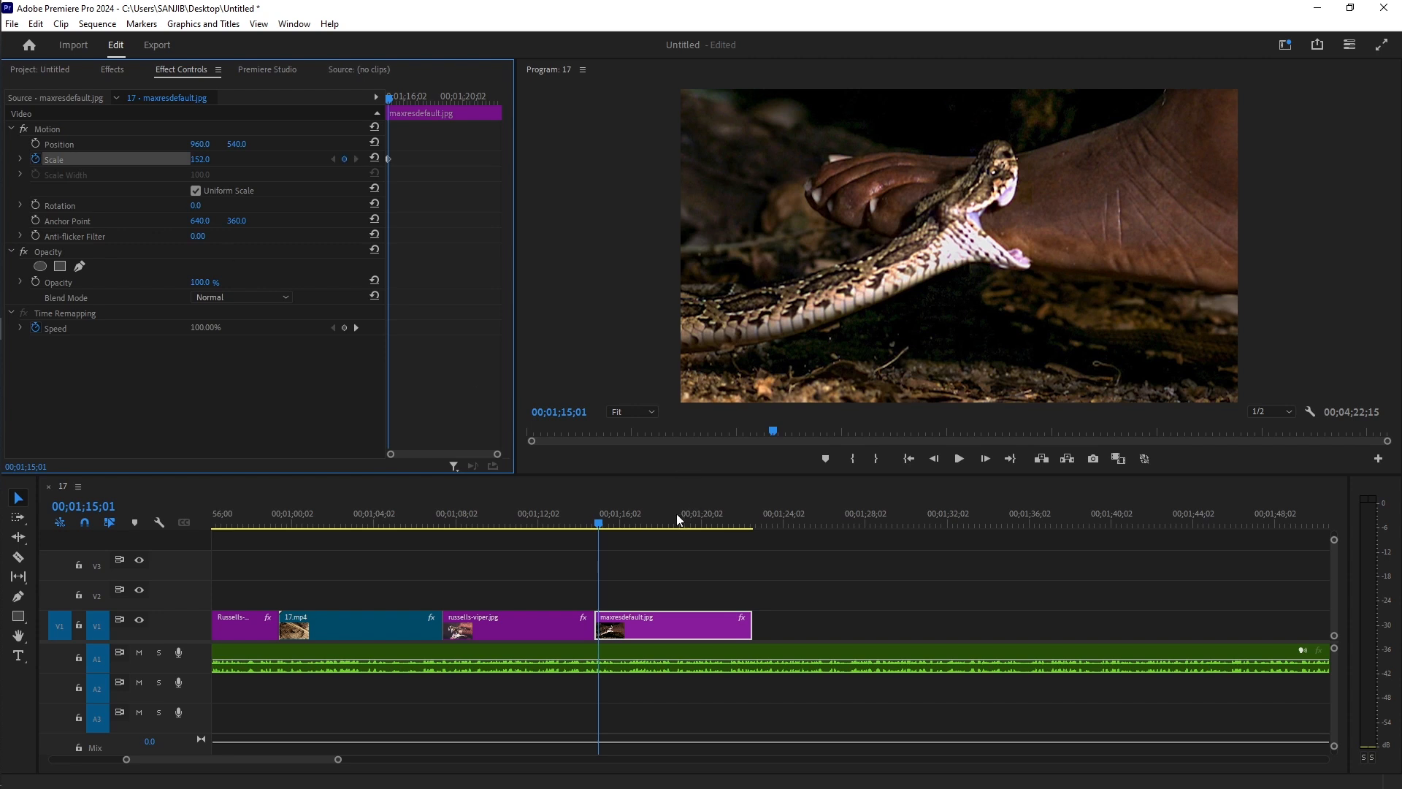
drag(657, 523, 745, 569)
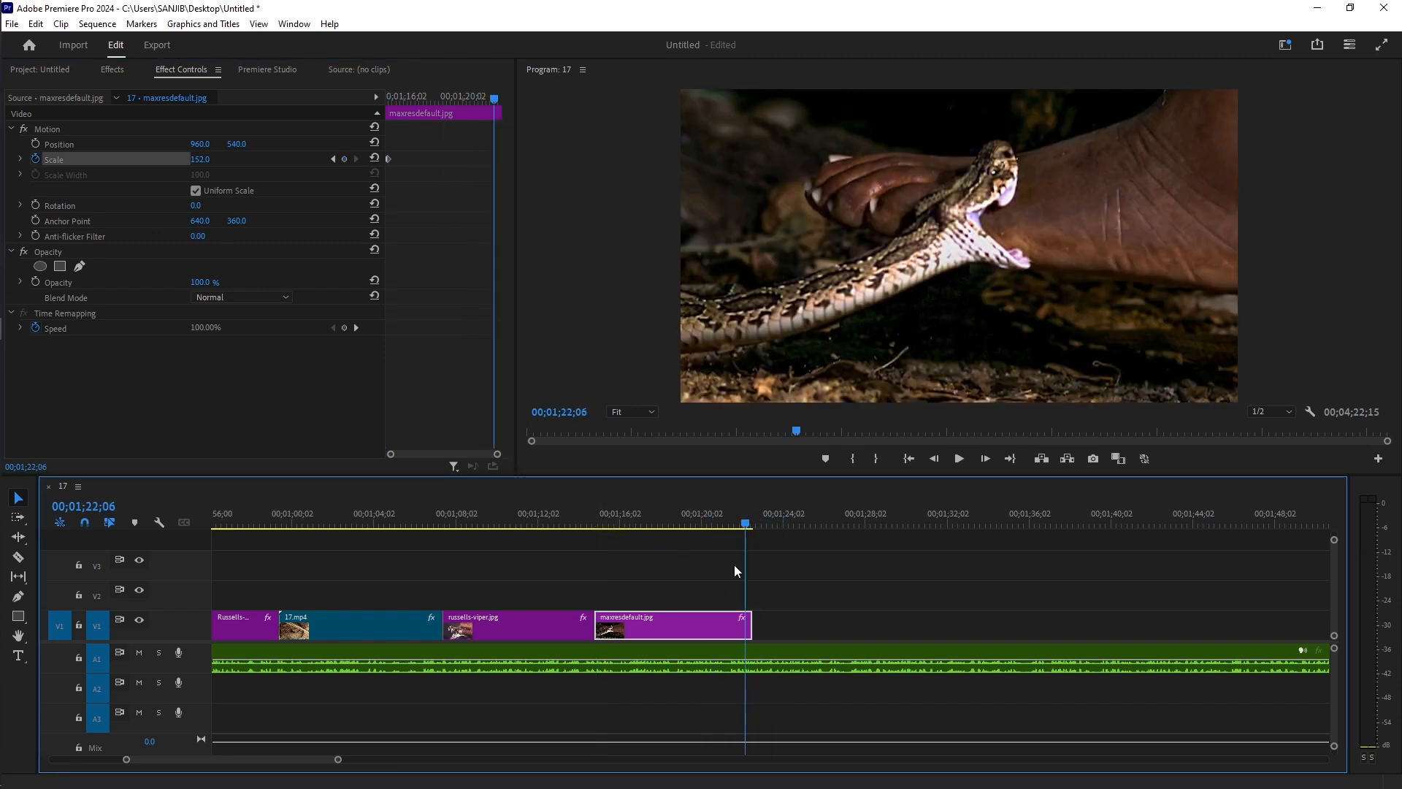
click(344, 159)
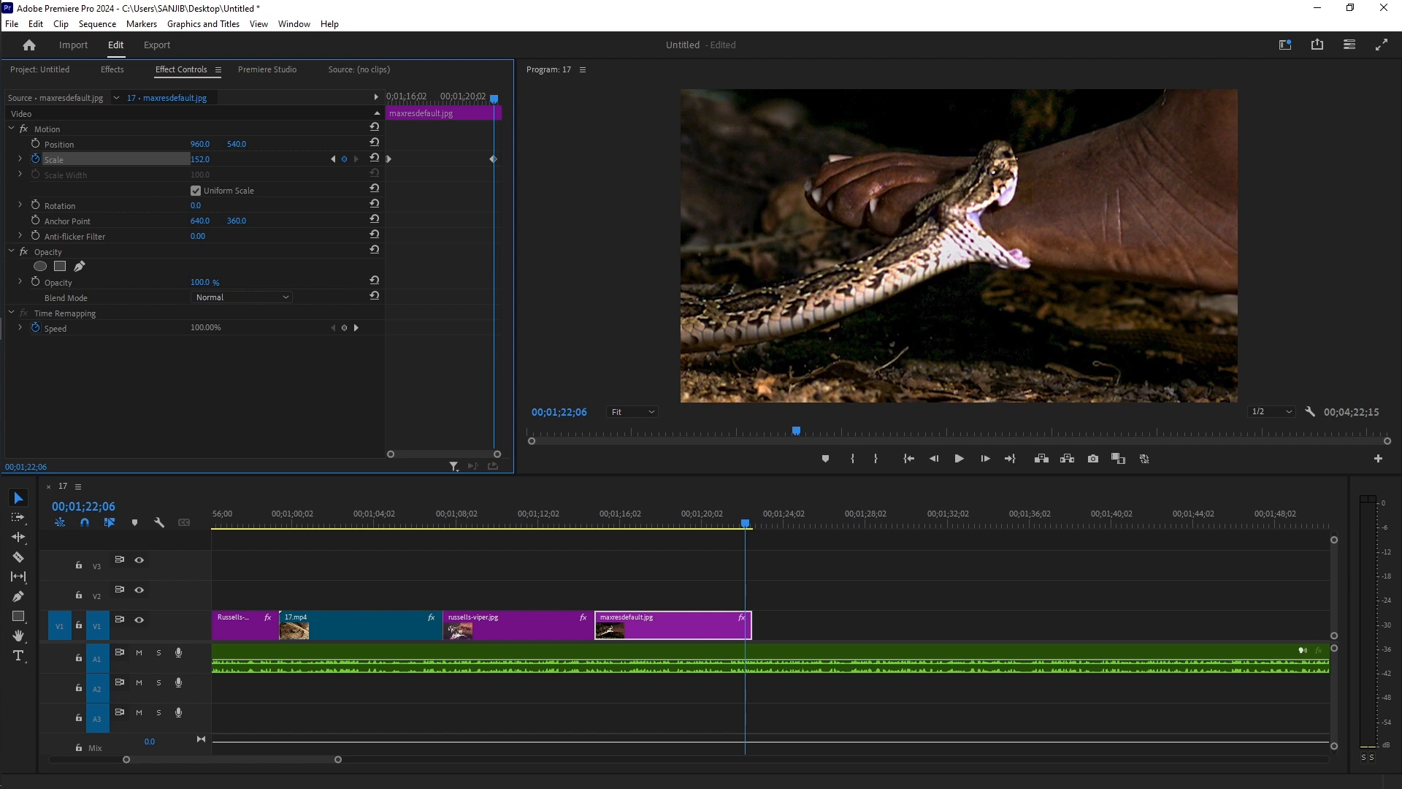
drag(202, 159, 214, 159)
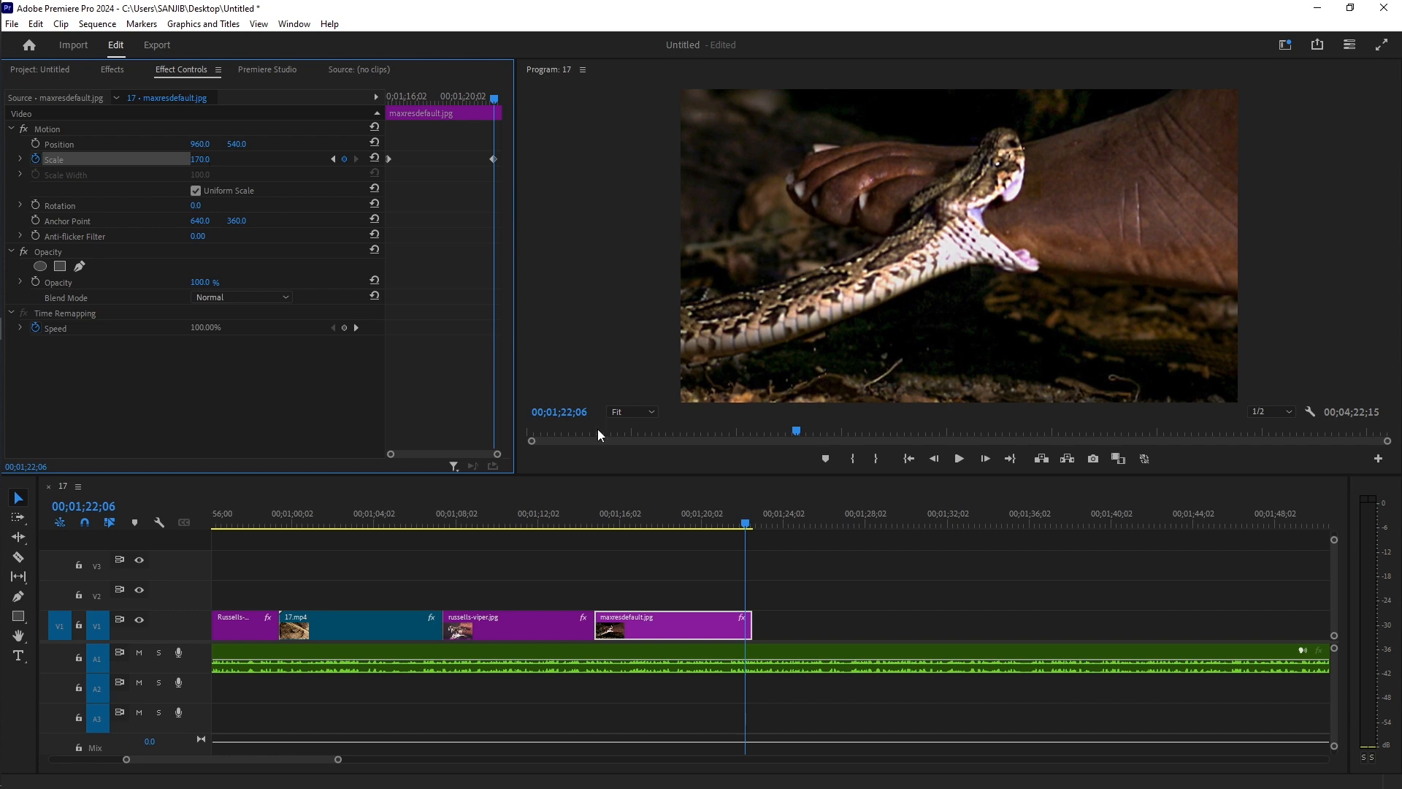
Step: Apply Ease In to the maxresdefault.jpg image's ending Scale keyframe and Ease Out to its starting one
right_click(497, 159)
click(532, 365)
right_click(390, 157)
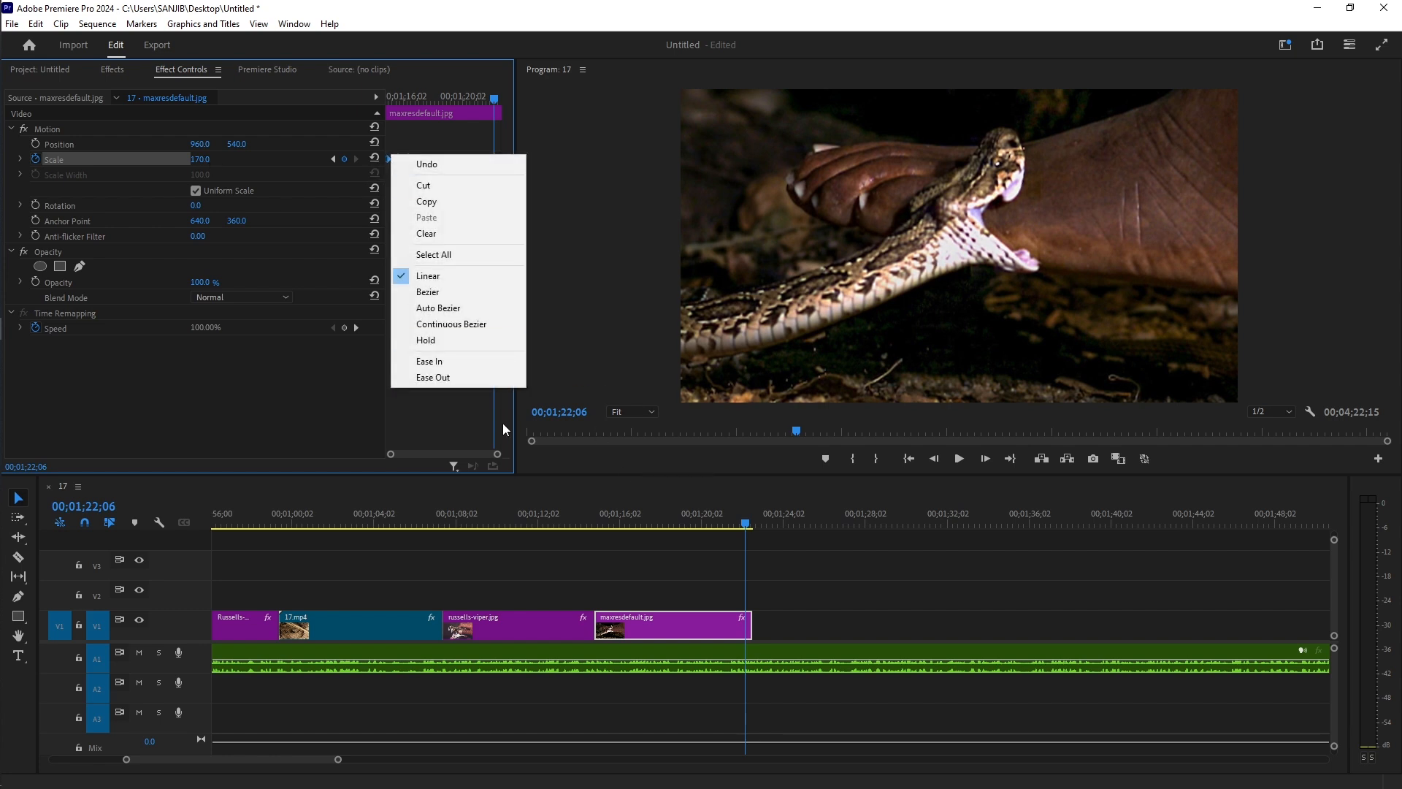
click(457, 372)
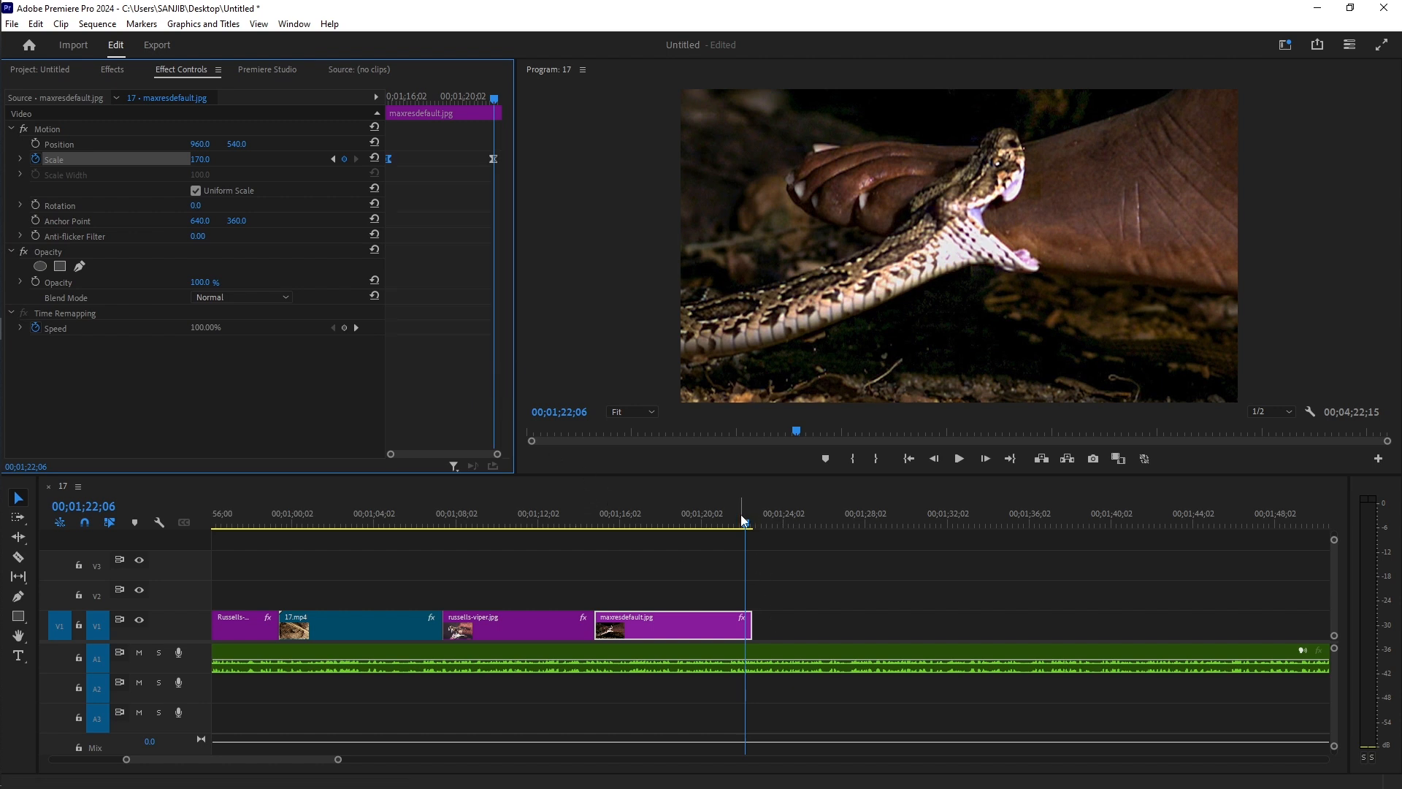
Step: Play the maxresdefault.jpg image's zoom from its beginning to past its end against the audio
drag(746, 524, 593, 546)
key(space)
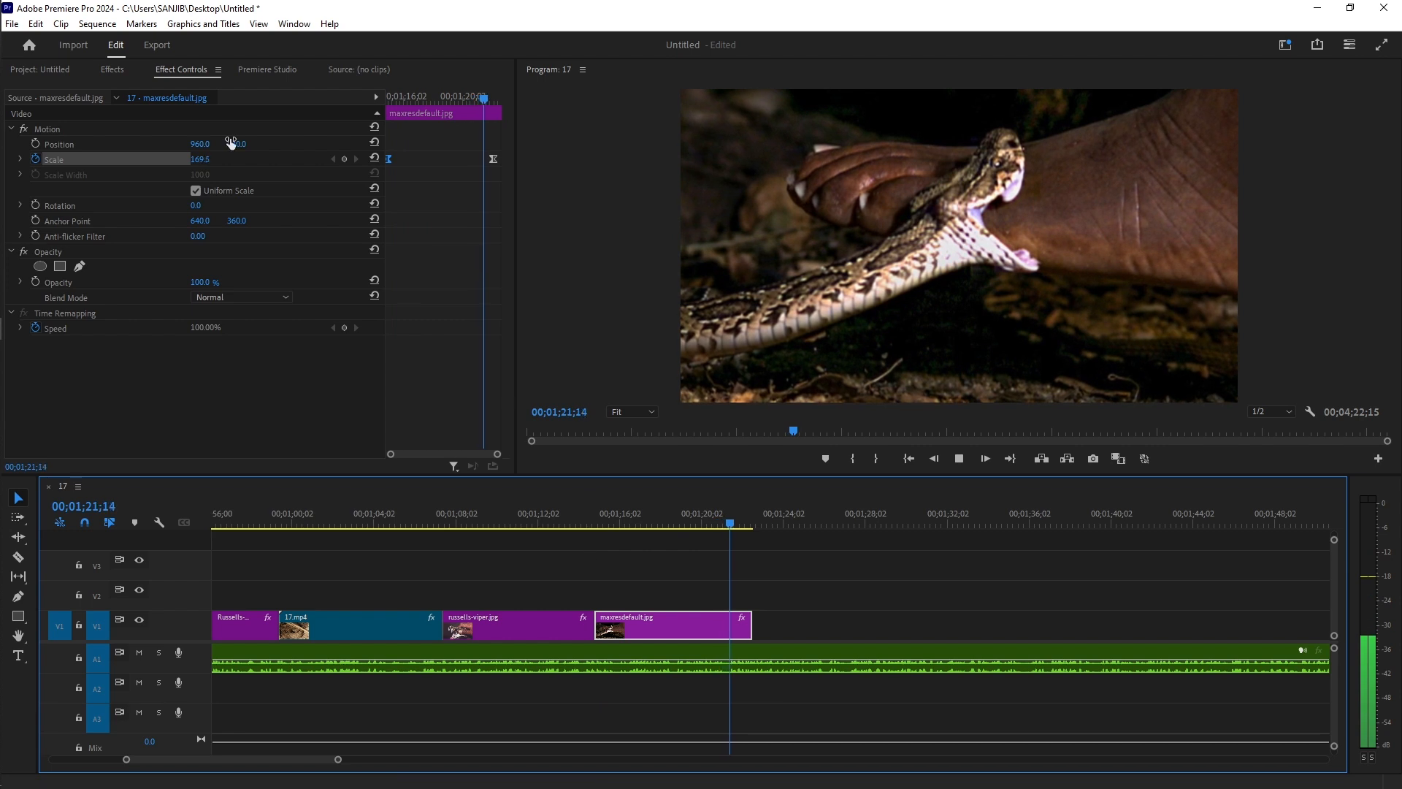
click(37, 69)
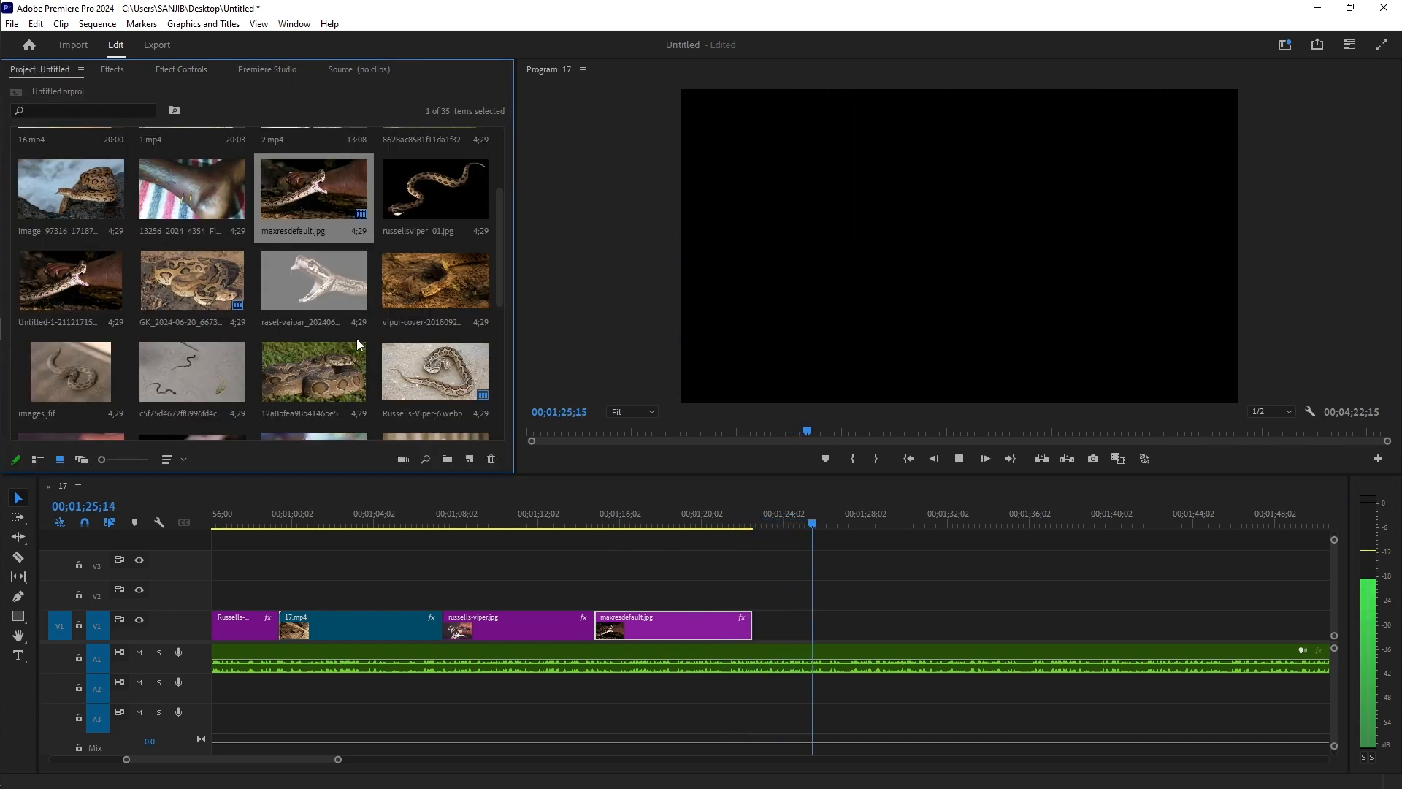
key(space)
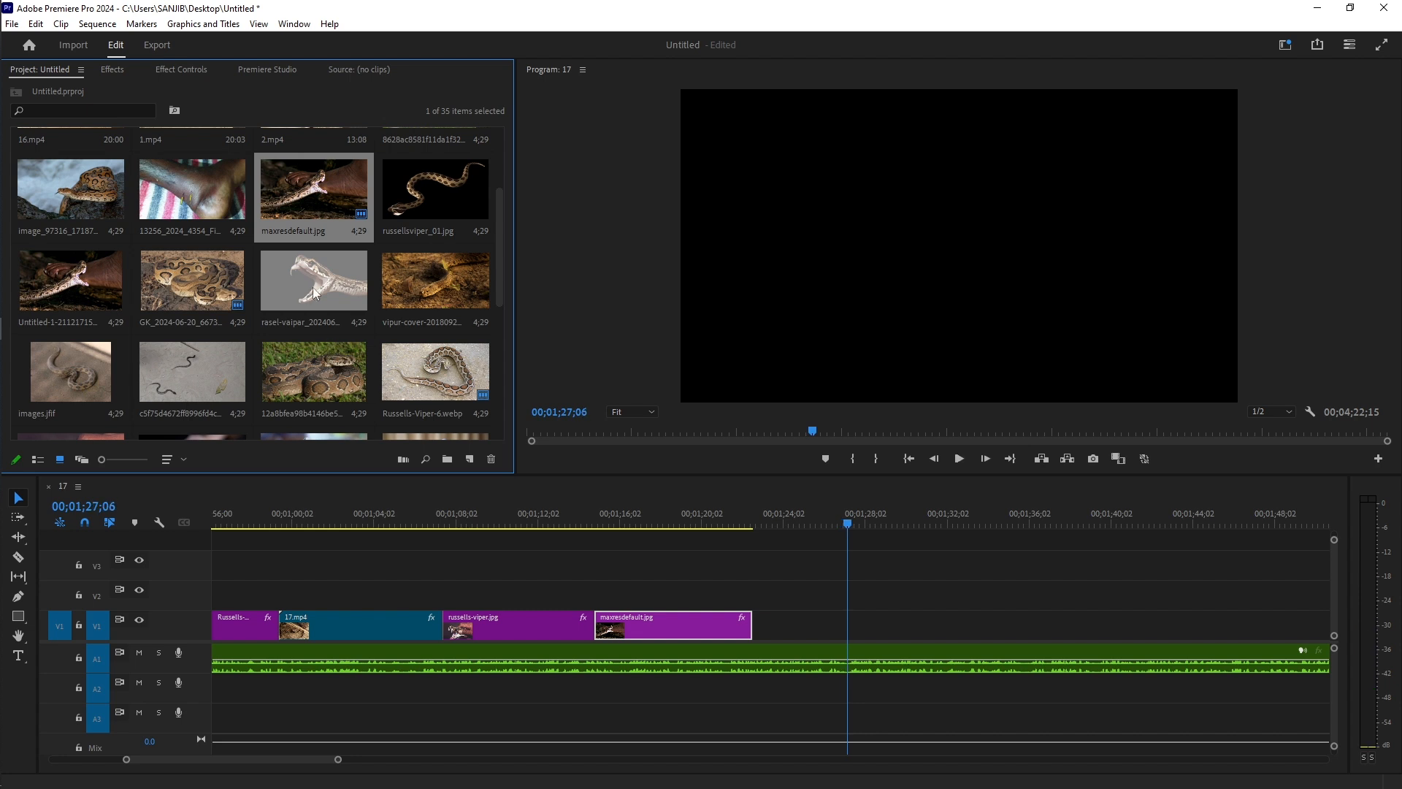
Step: Add 13.mp4 to V1 directly after the maxresdefault.jpg image and set its Scale to 153
scroll(313, 292, up, 3)
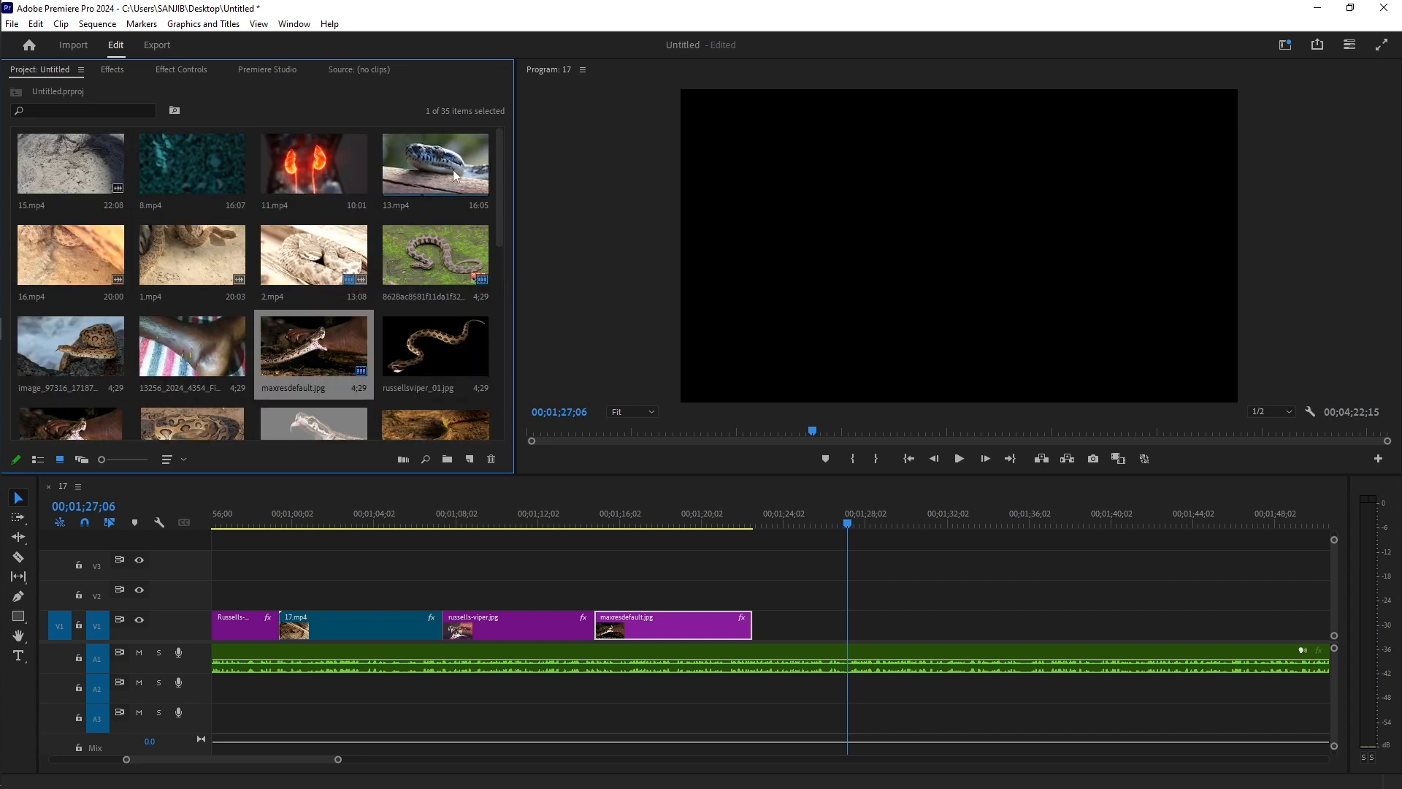
click(428, 162)
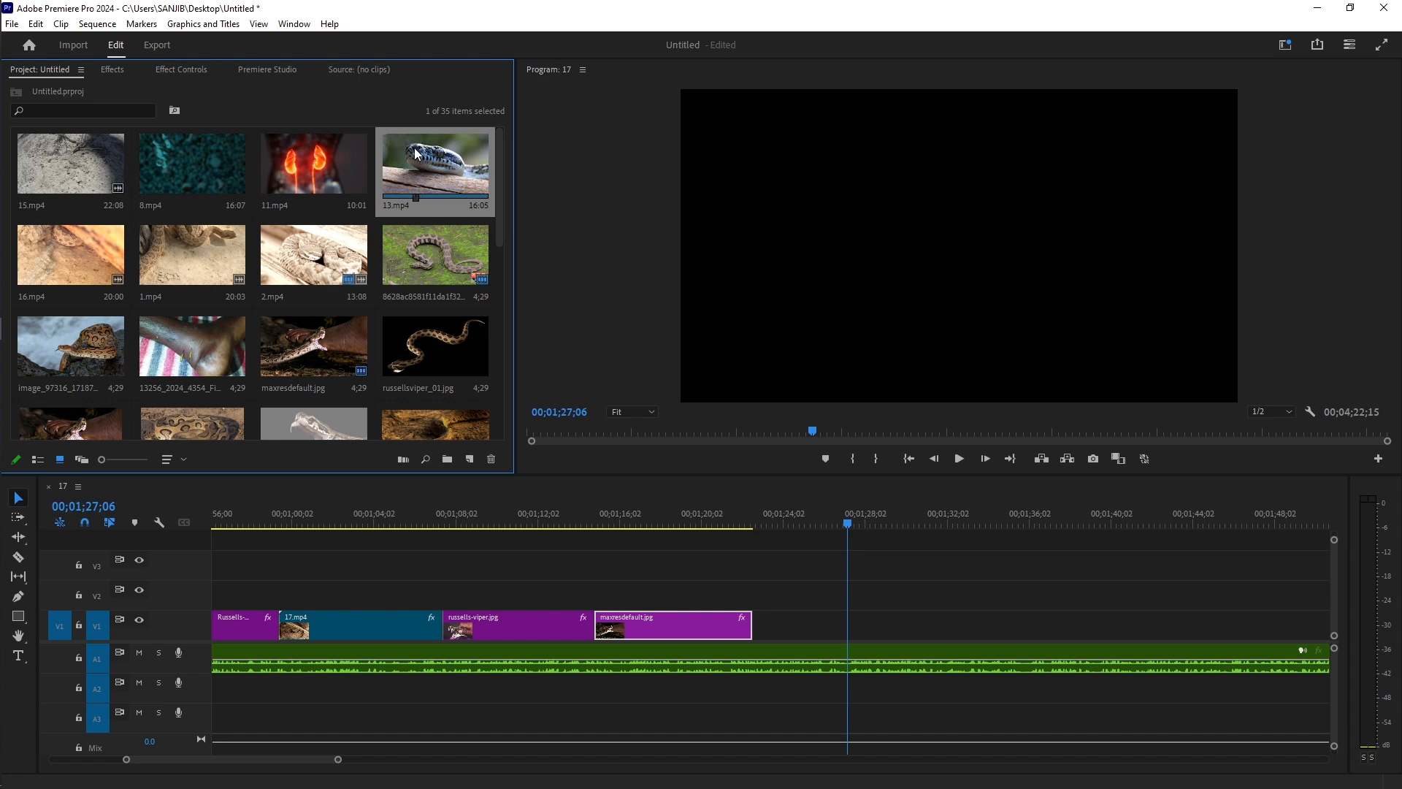
drag(768, 455, 767, 623)
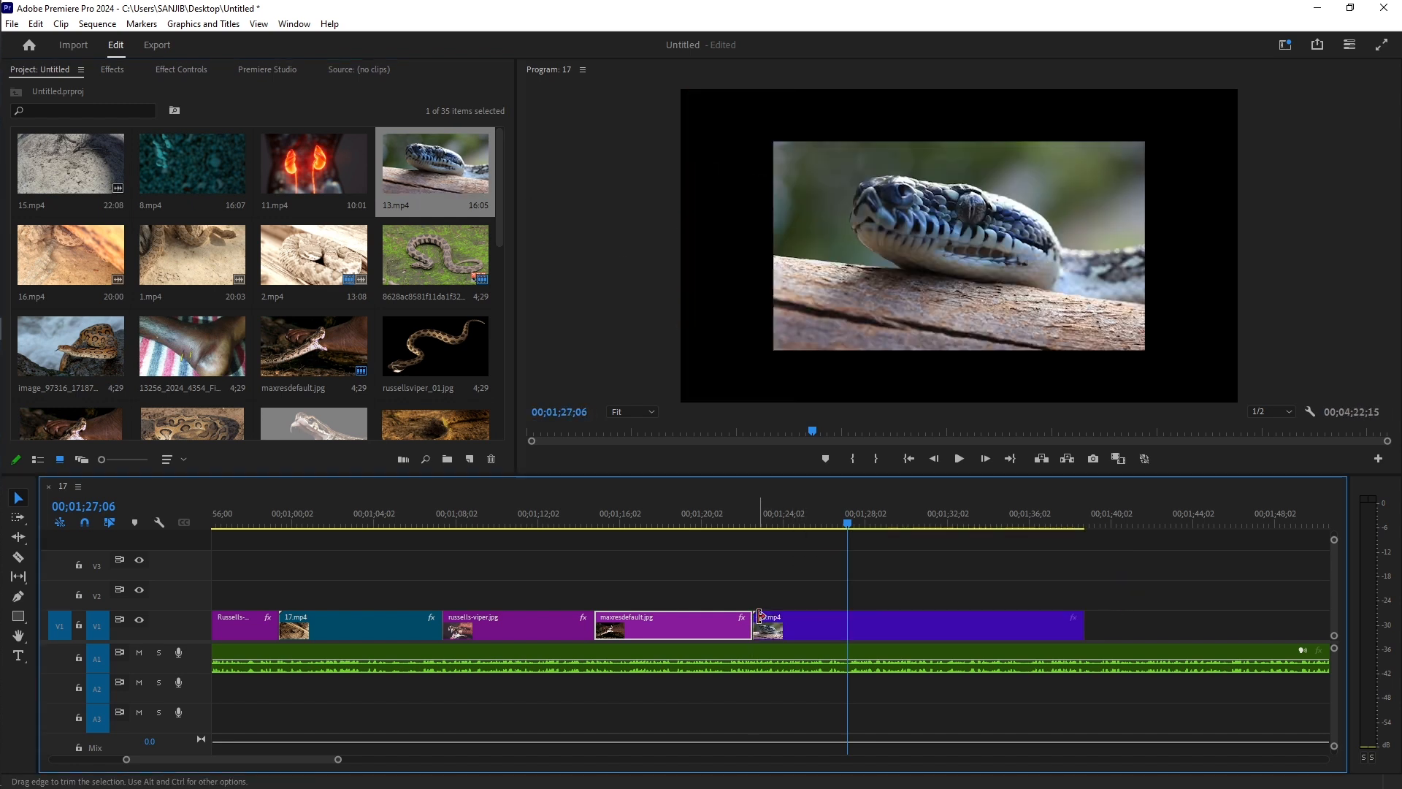
click(897, 640)
click(183, 70)
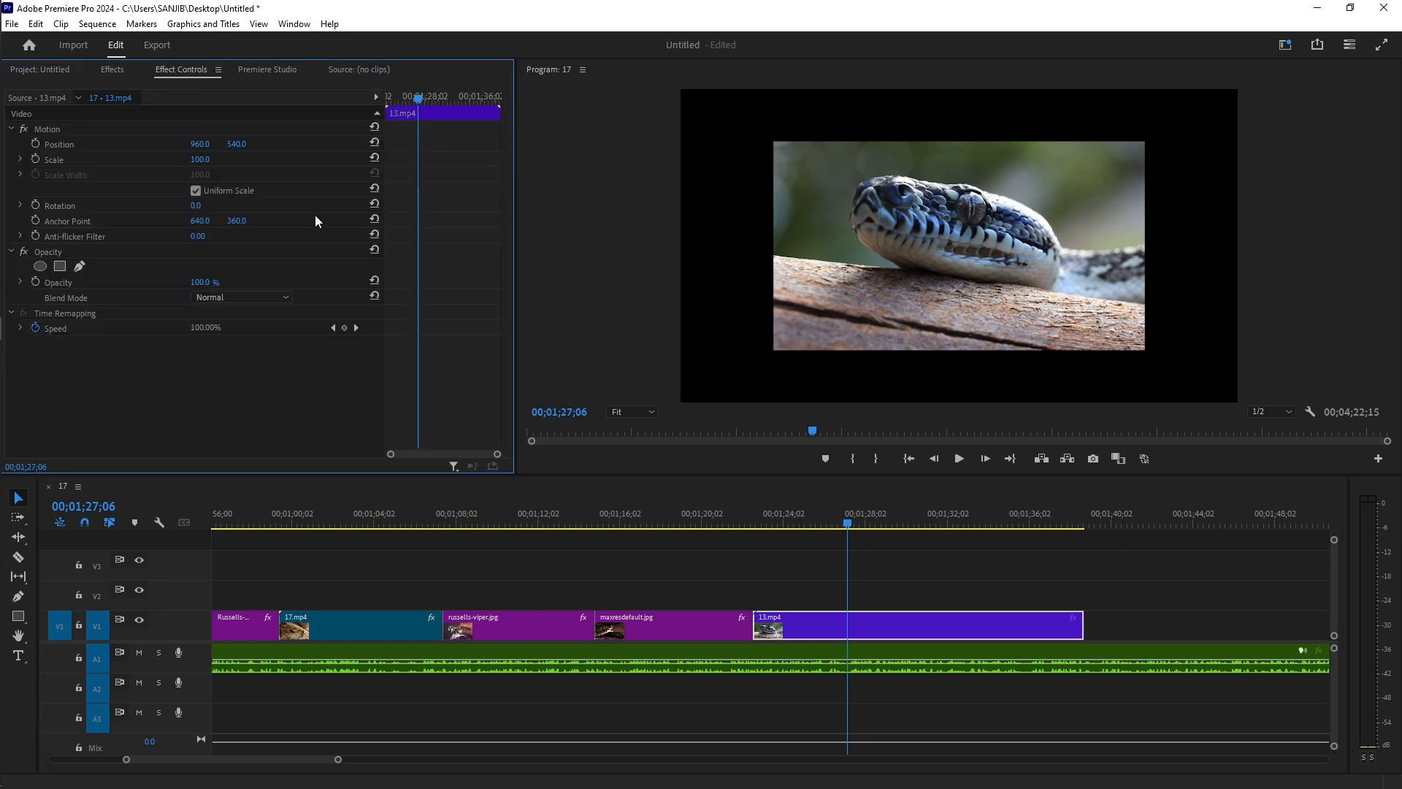
drag(200, 159, 239, 159)
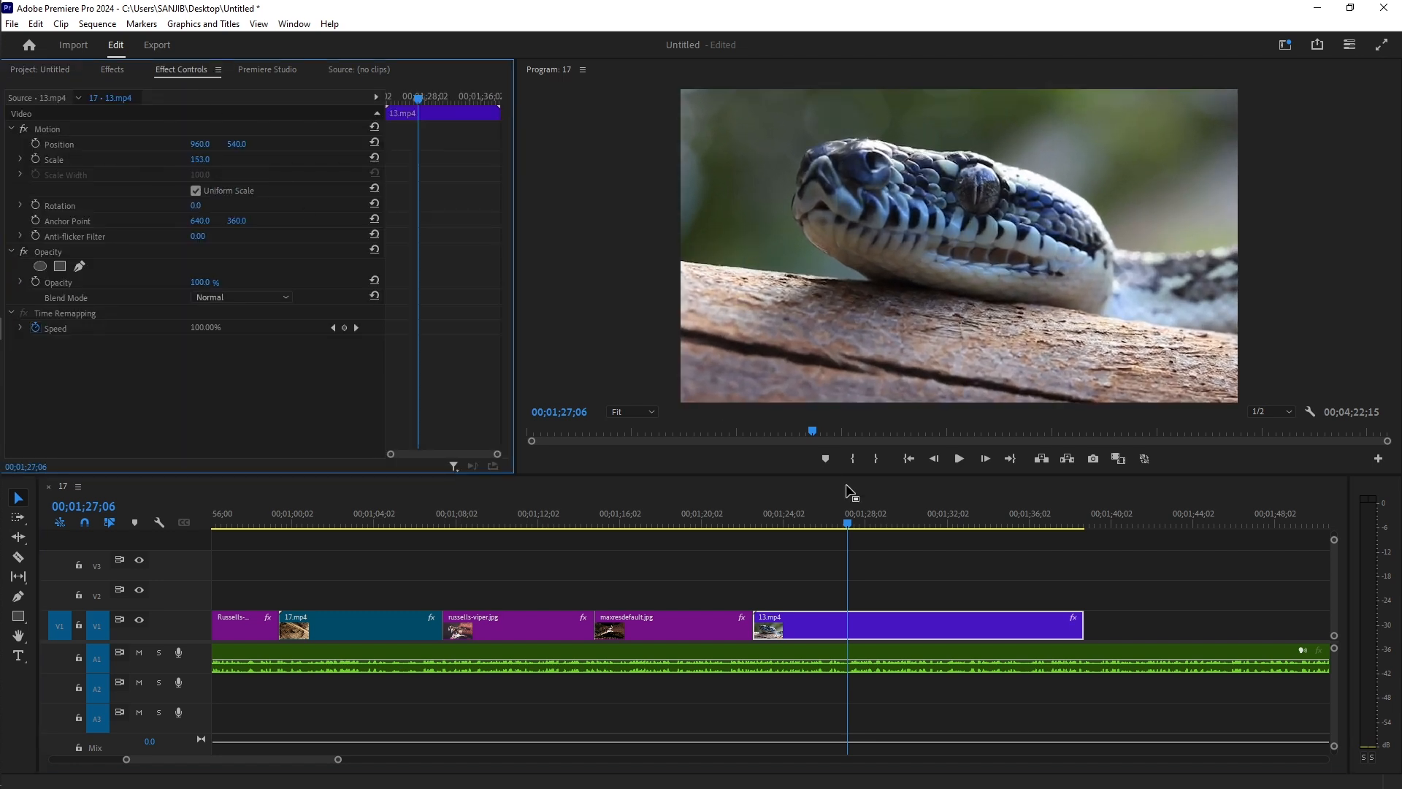
Step: Try trimming the end of 13.mp4 to 00;01;31;06 and play the clip against the audio
drag(1082, 625, 928, 624)
click(779, 523)
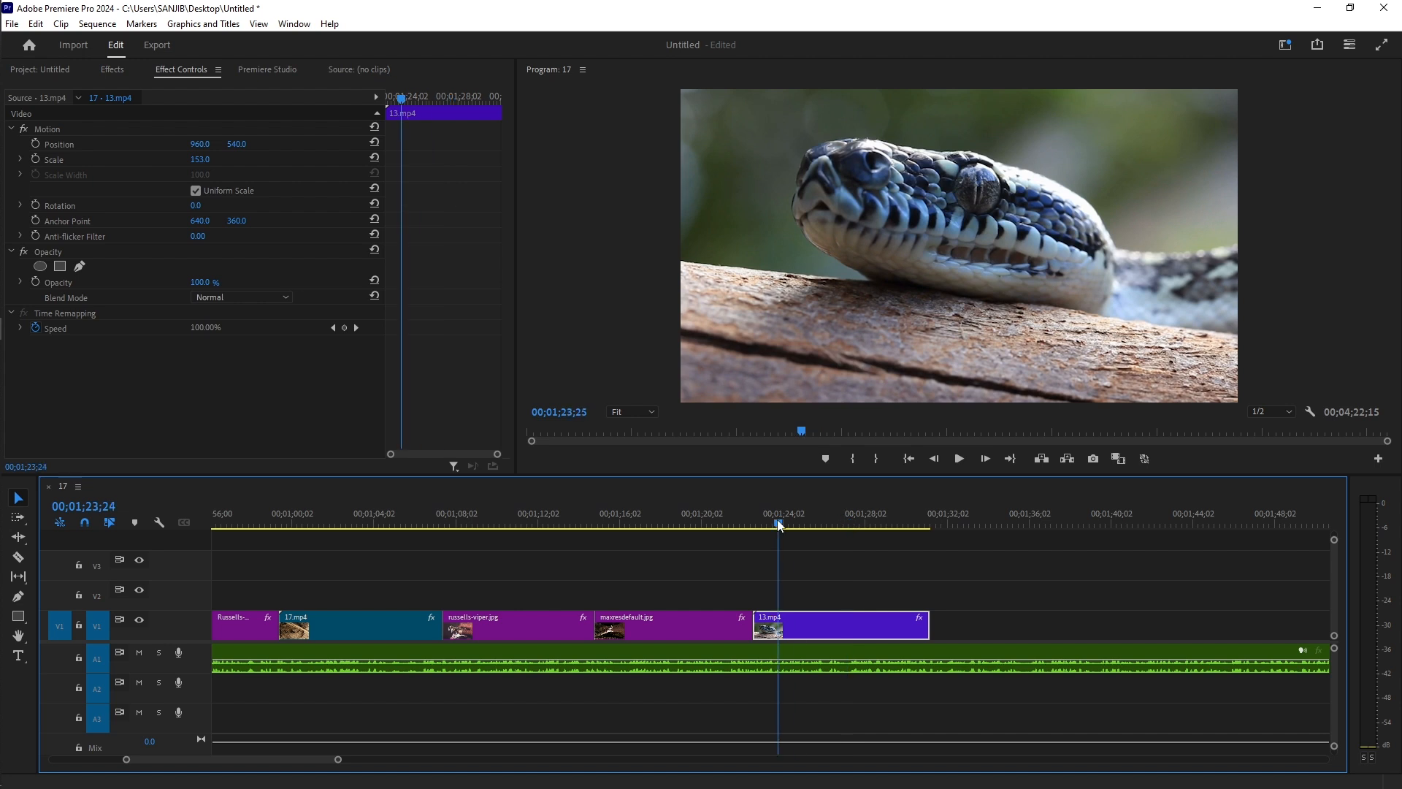
key(space)
click(750, 523)
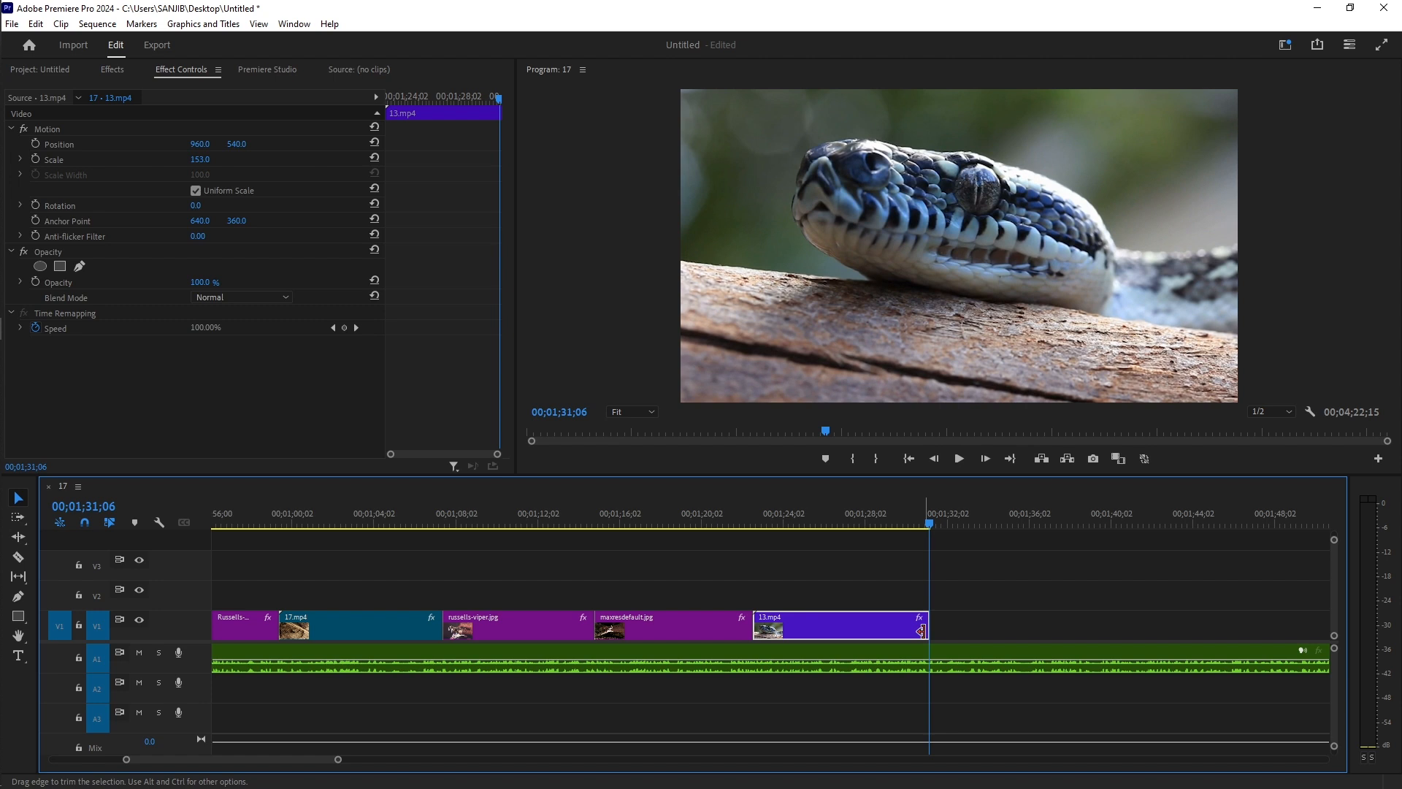
Step: Replay 13.mp4 from 00;01;23;26 against the audio and trim the clip's end to 00;01;27;21
click(35, 69)
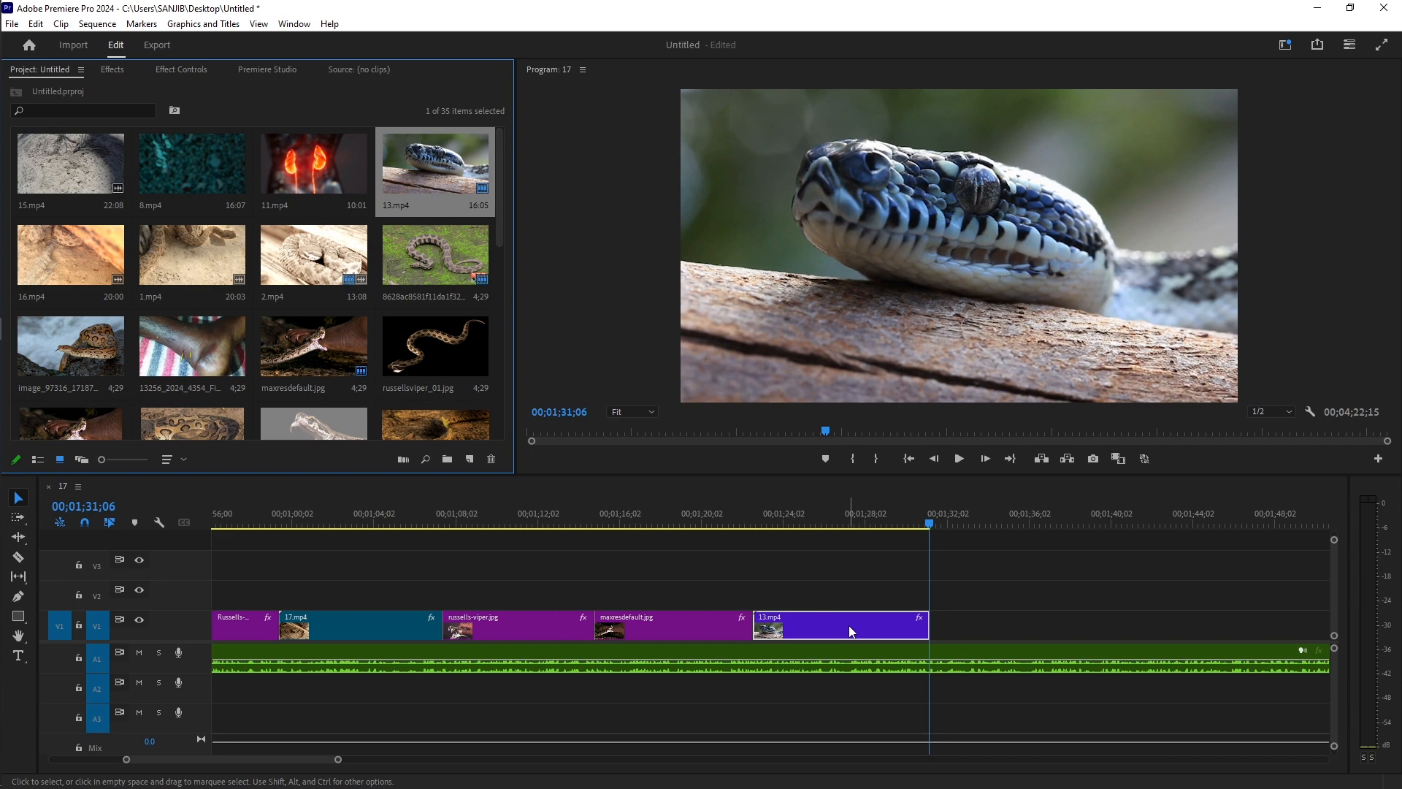
mouse_move(850, 631)
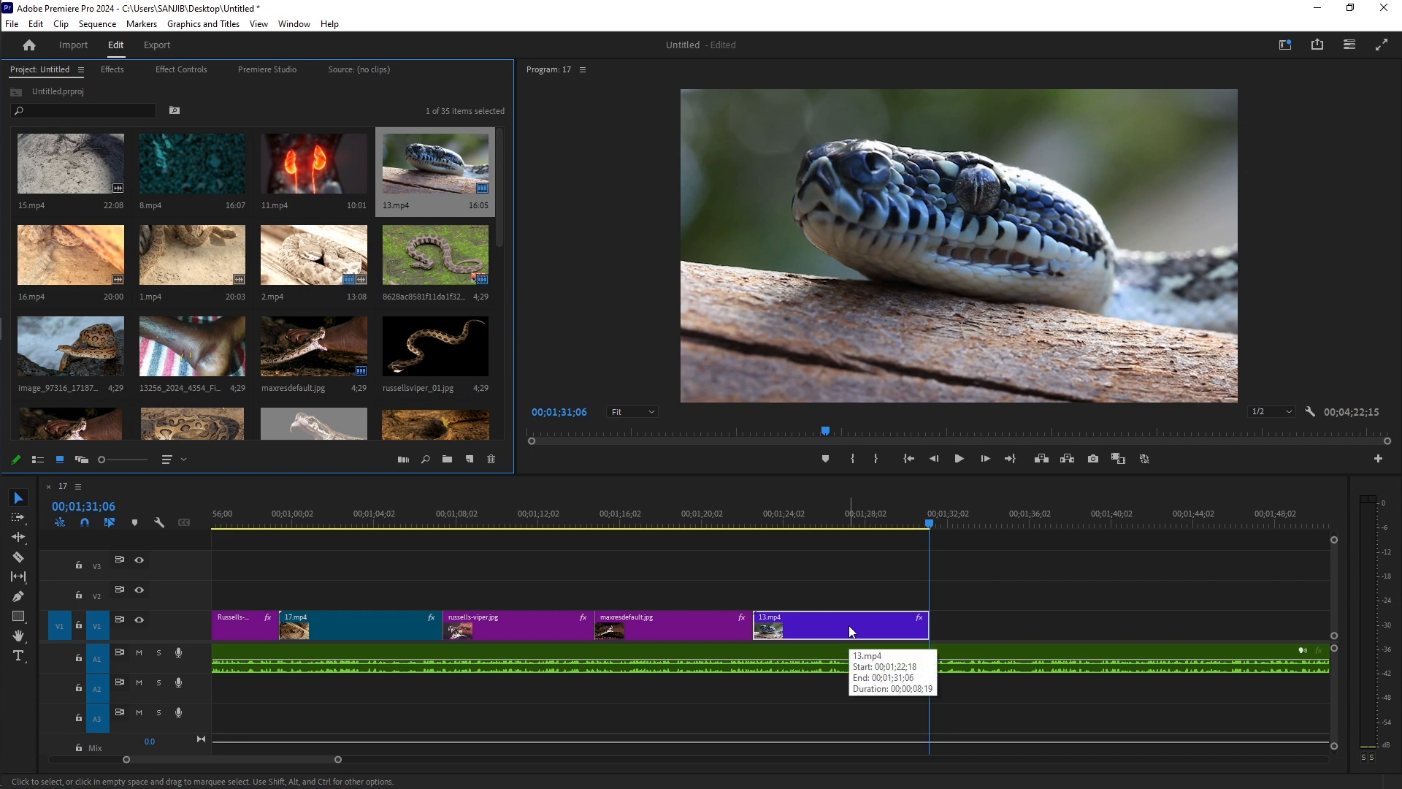
scroll(291, 349, down, 3)
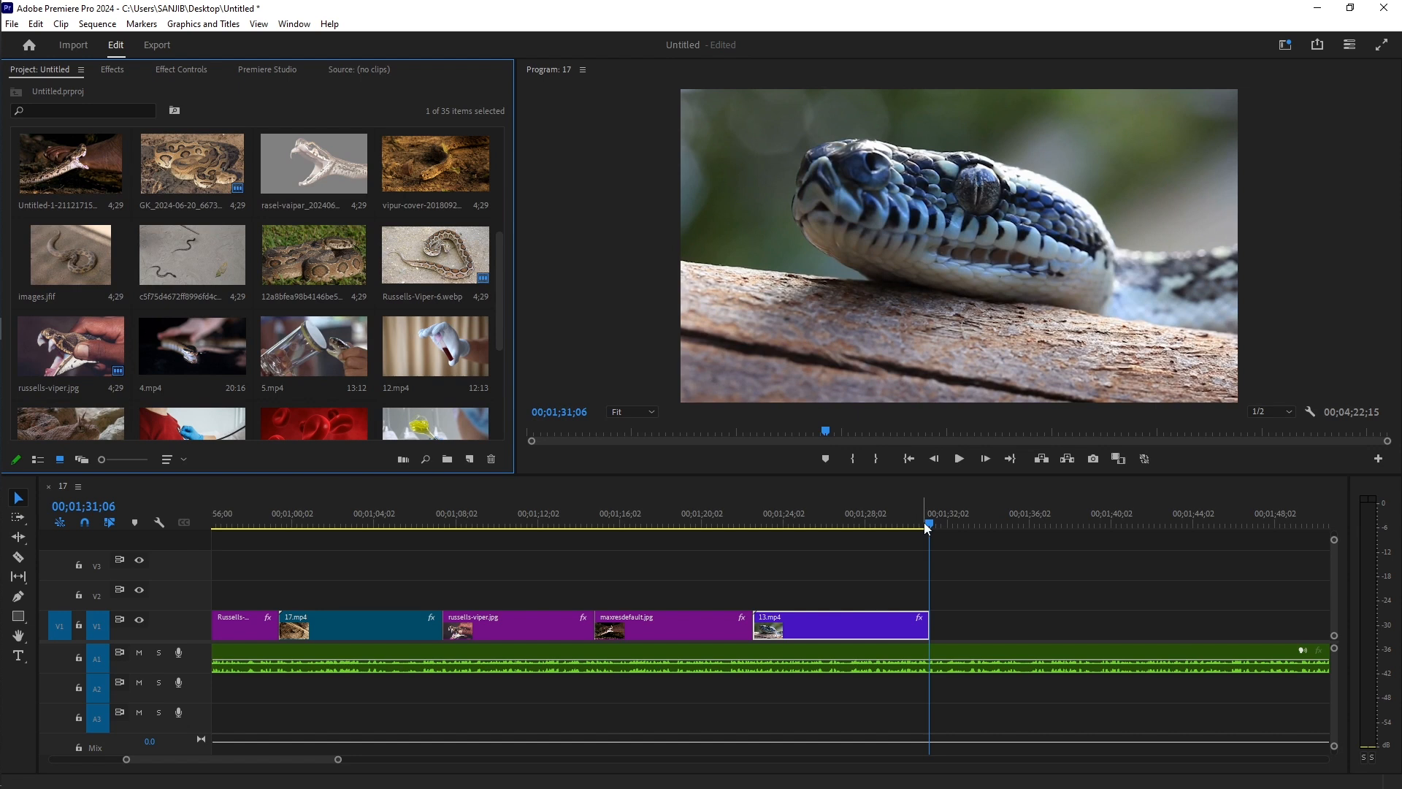
drag(926, 523, 779, 524)
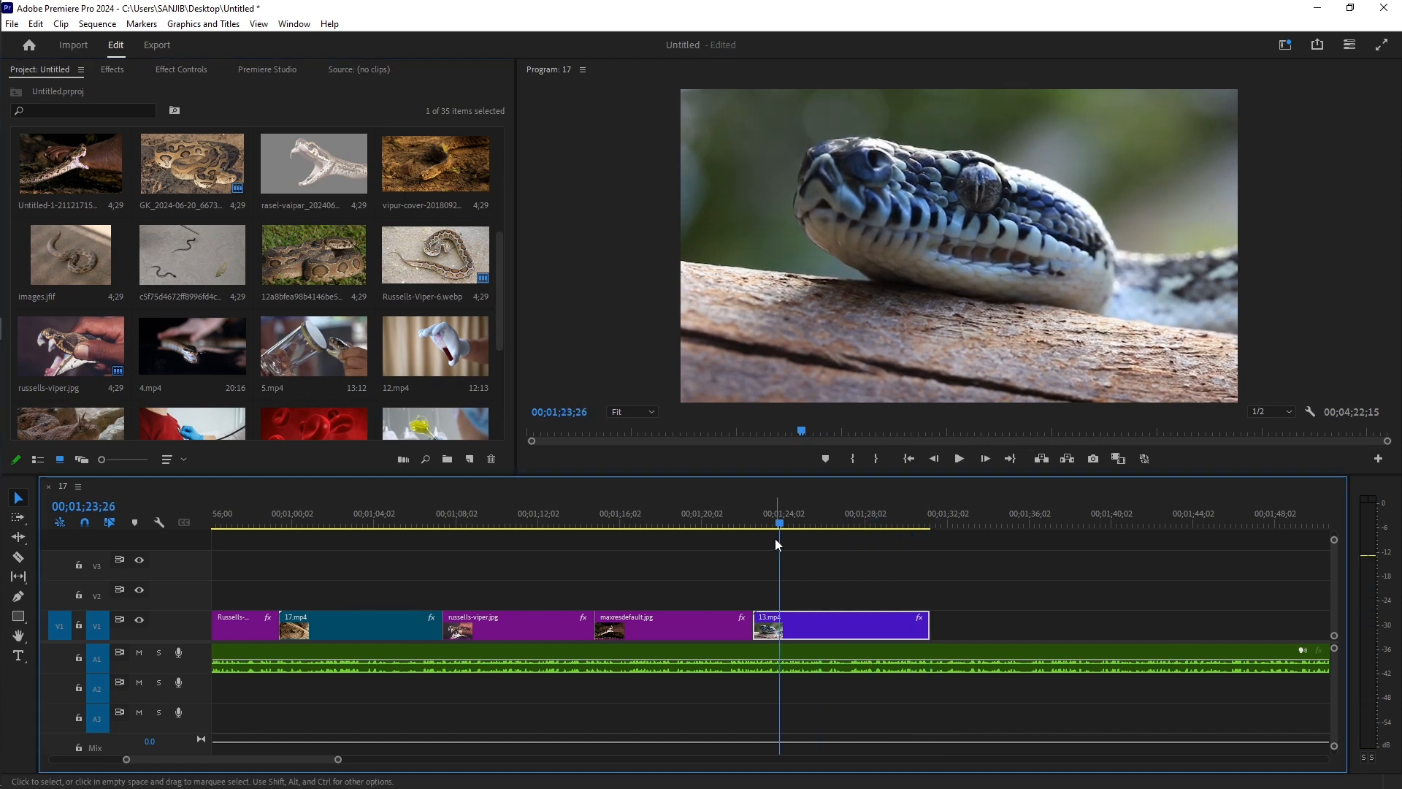
click(959, 459)
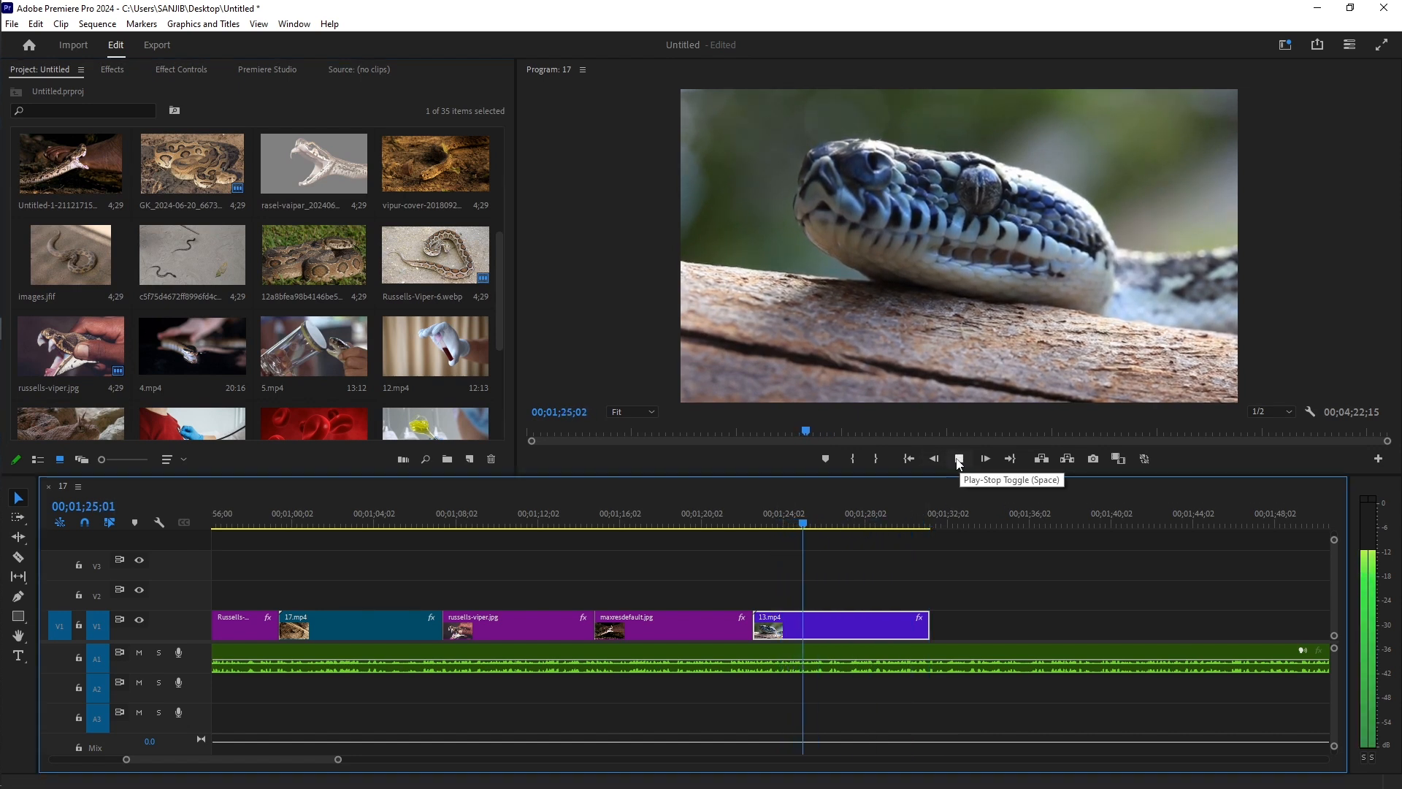
key(space)
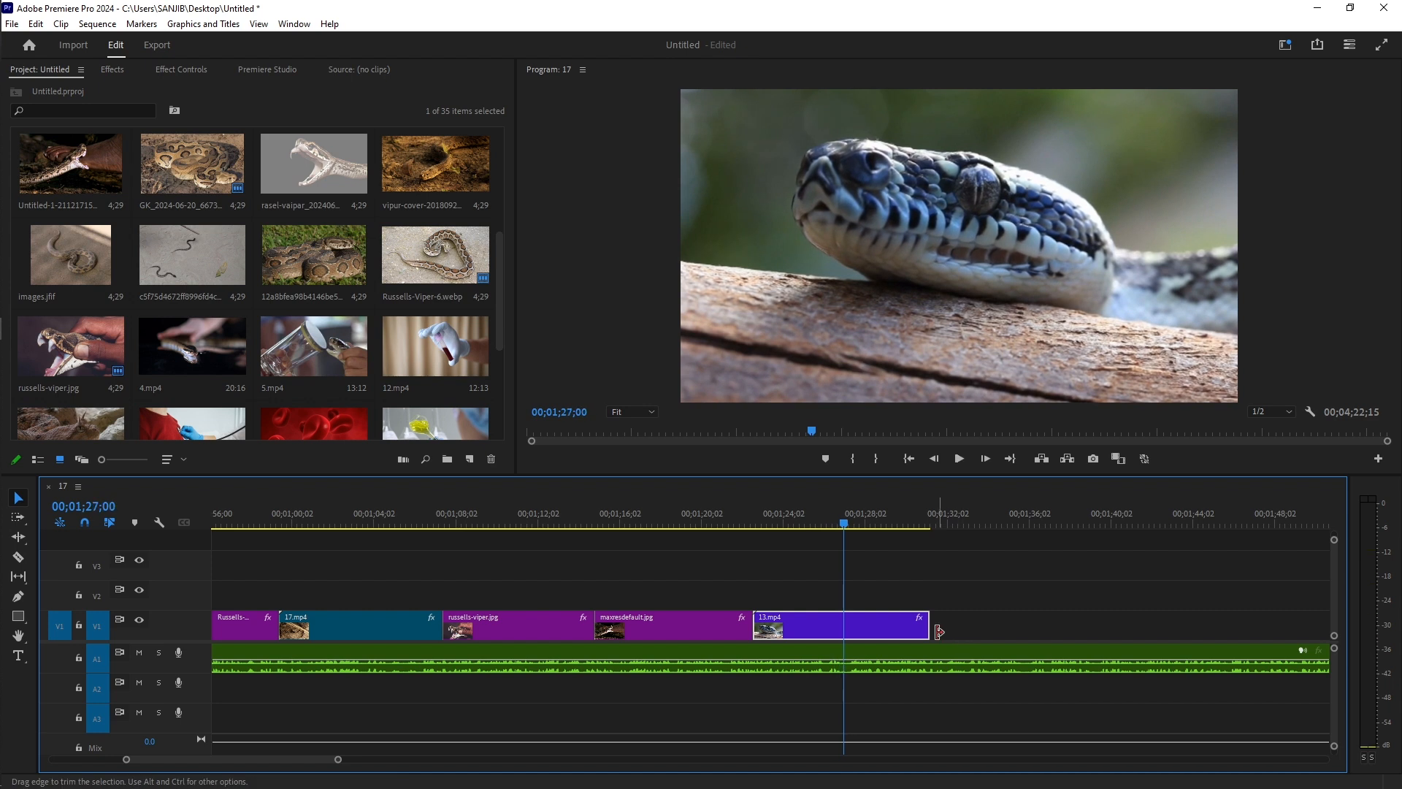
key(space)
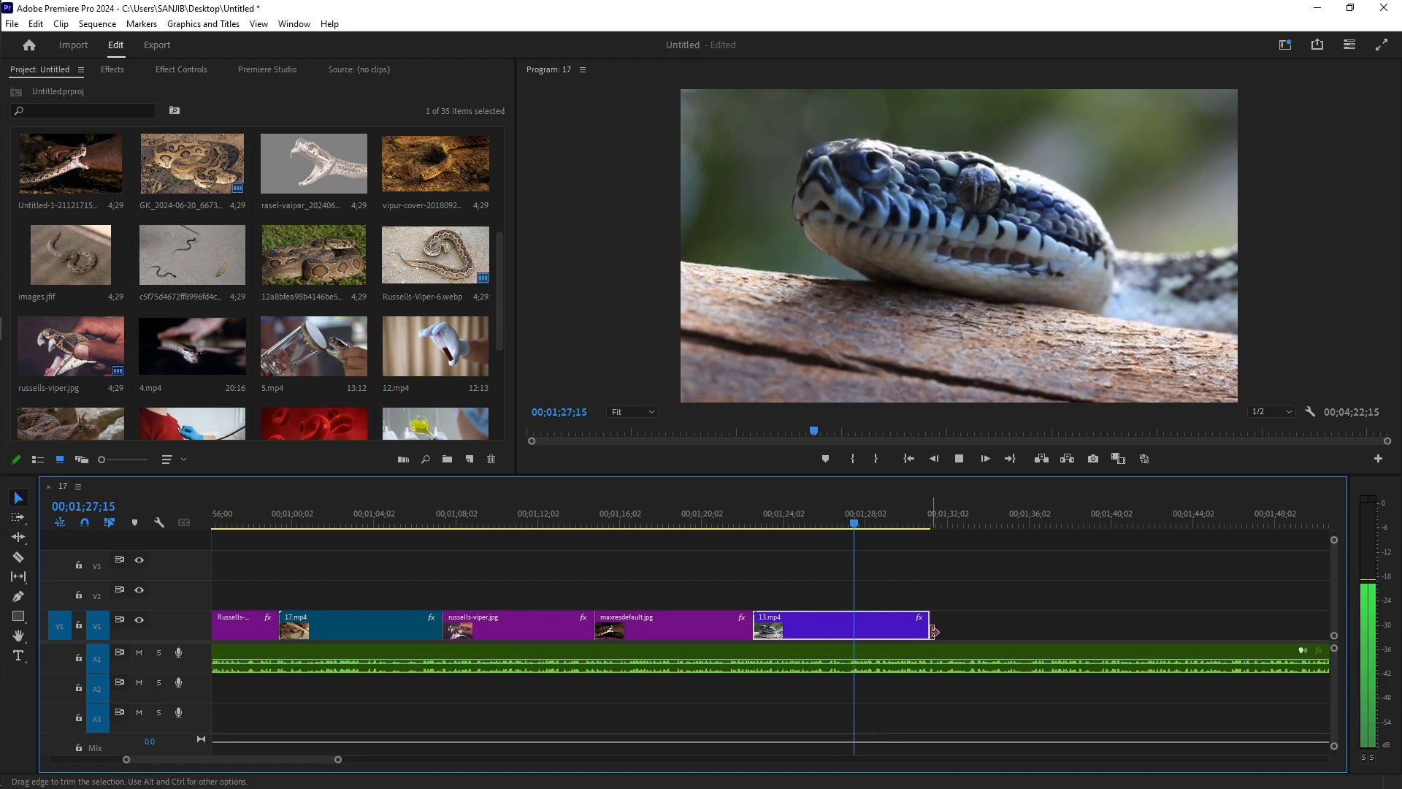
key(space)
drag(926, 631, 867, 633)
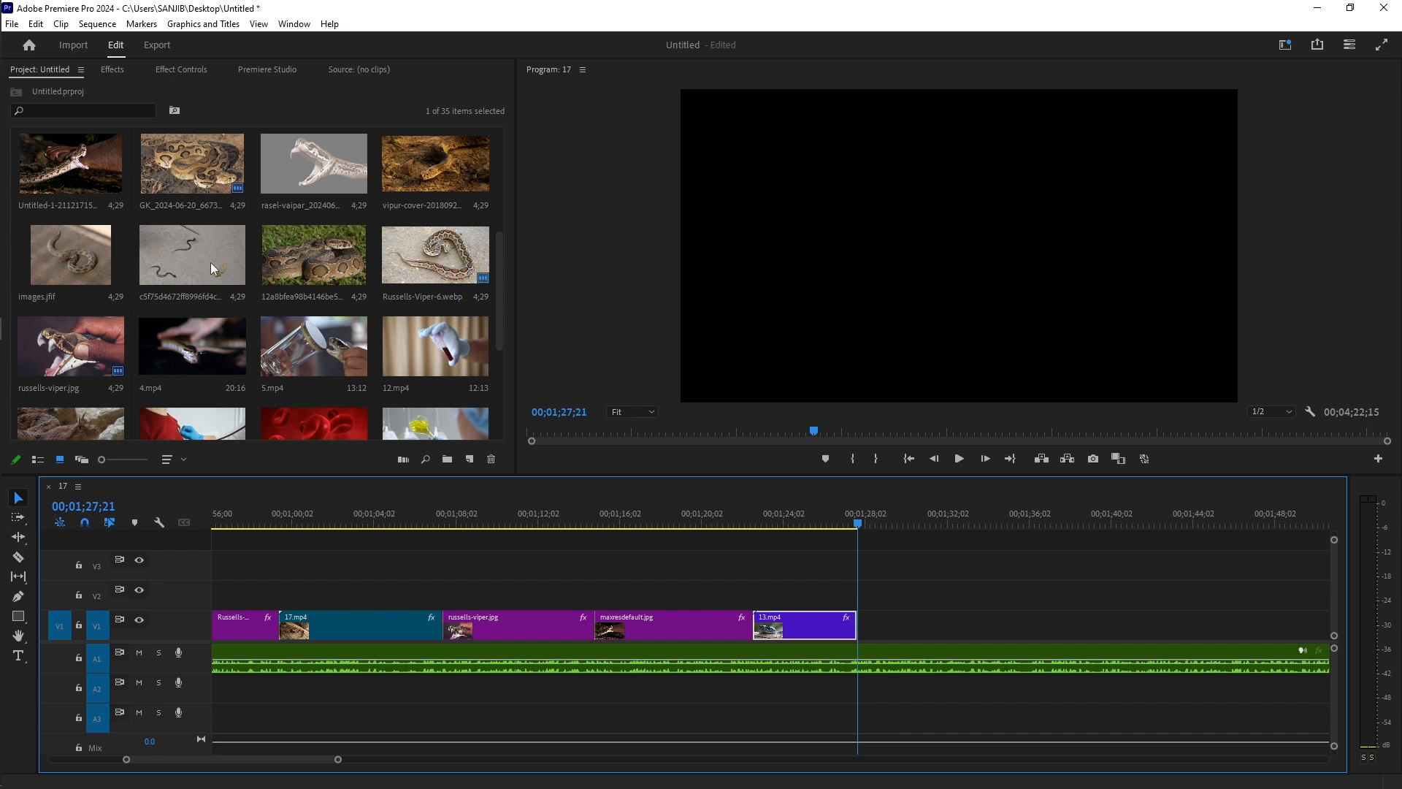
Step: Add the c5f75d4672ff... image of two snakes on sand to V1 directly after 13.mp4 and extend its end to about 00;01;34;25
drag(192, 264, 865, 637)
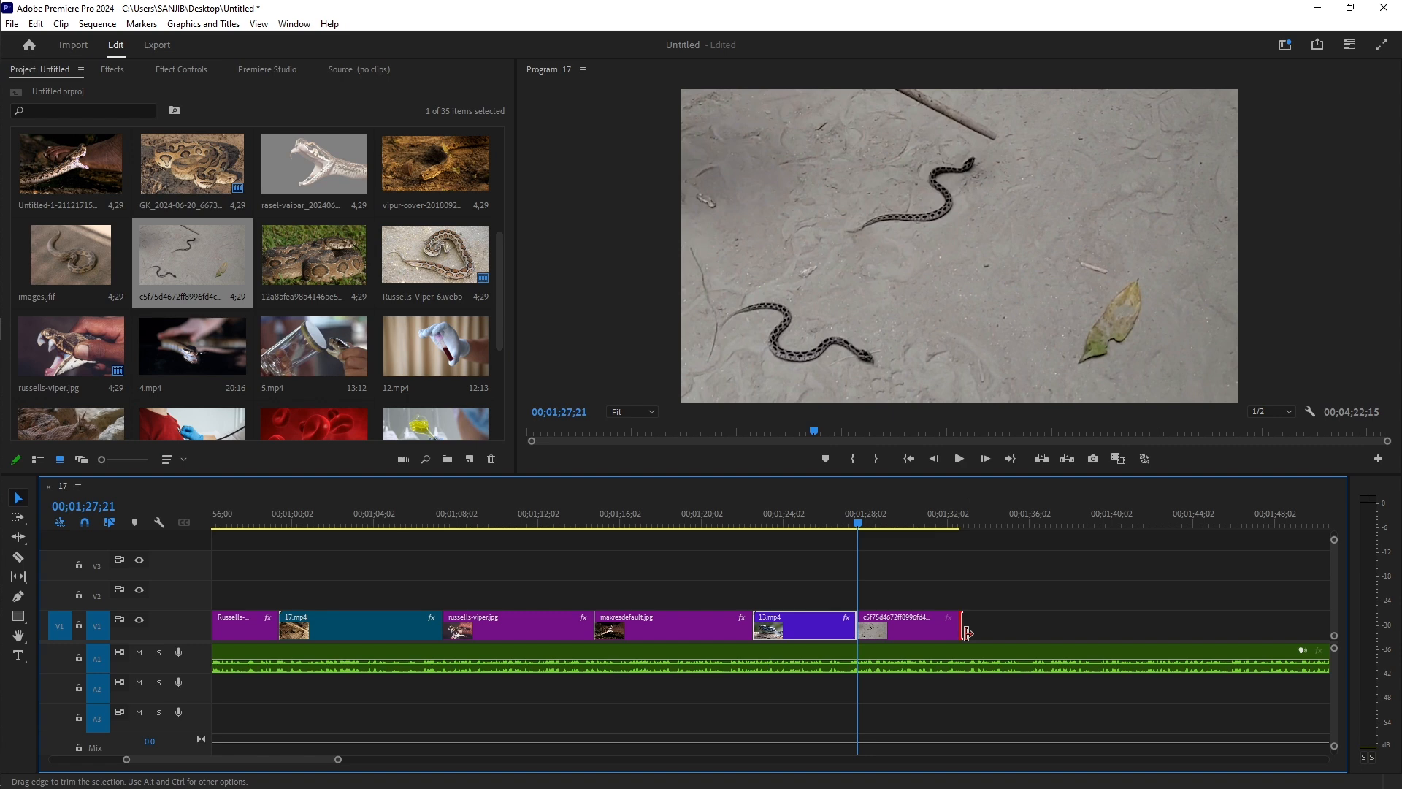
drag(966, 632, 1007, 634)
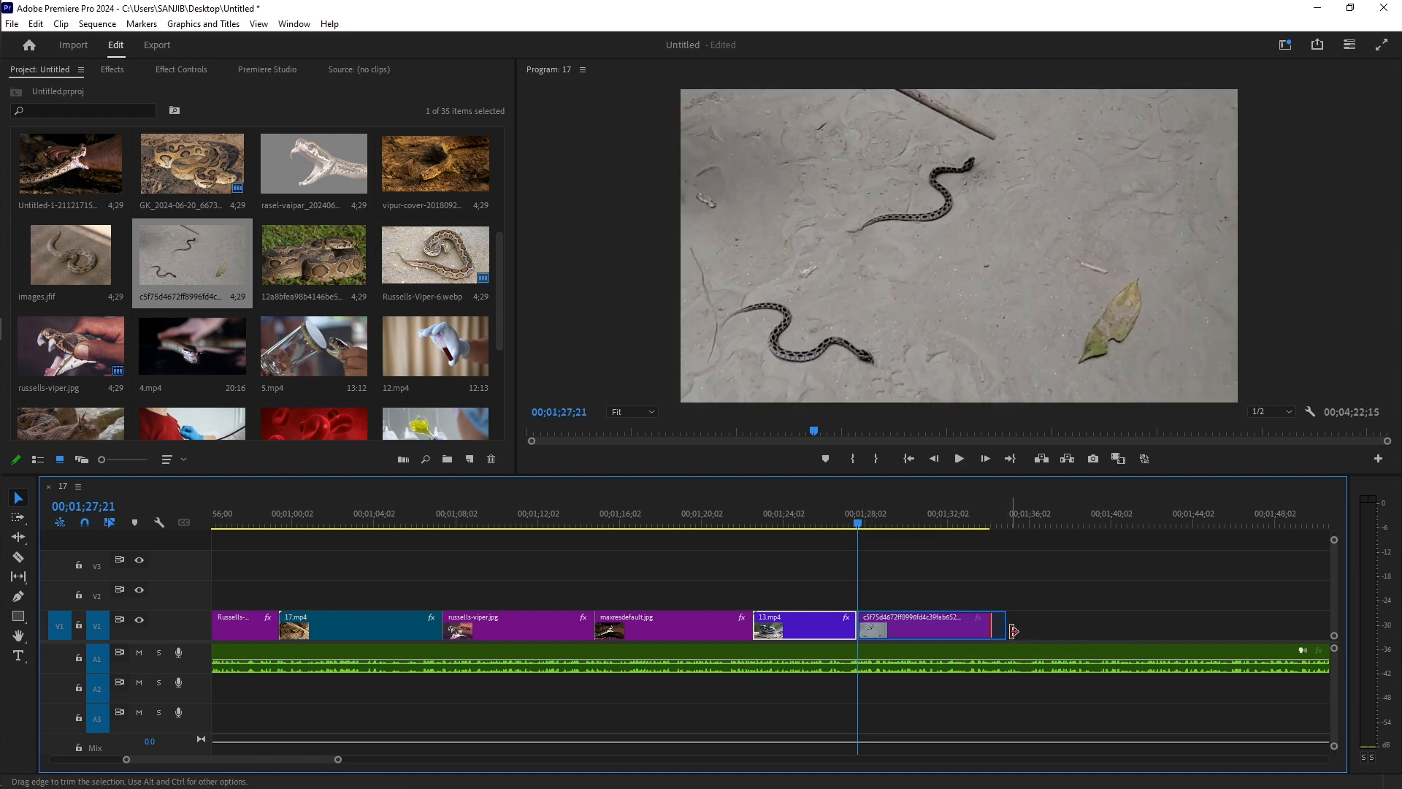
click(863, 529)
Step: Keyframe the Scale of the two-snakes-on-sand image from 100 at 00;01;27;26 to 122 at 00;01;34;20
click(891, 631)
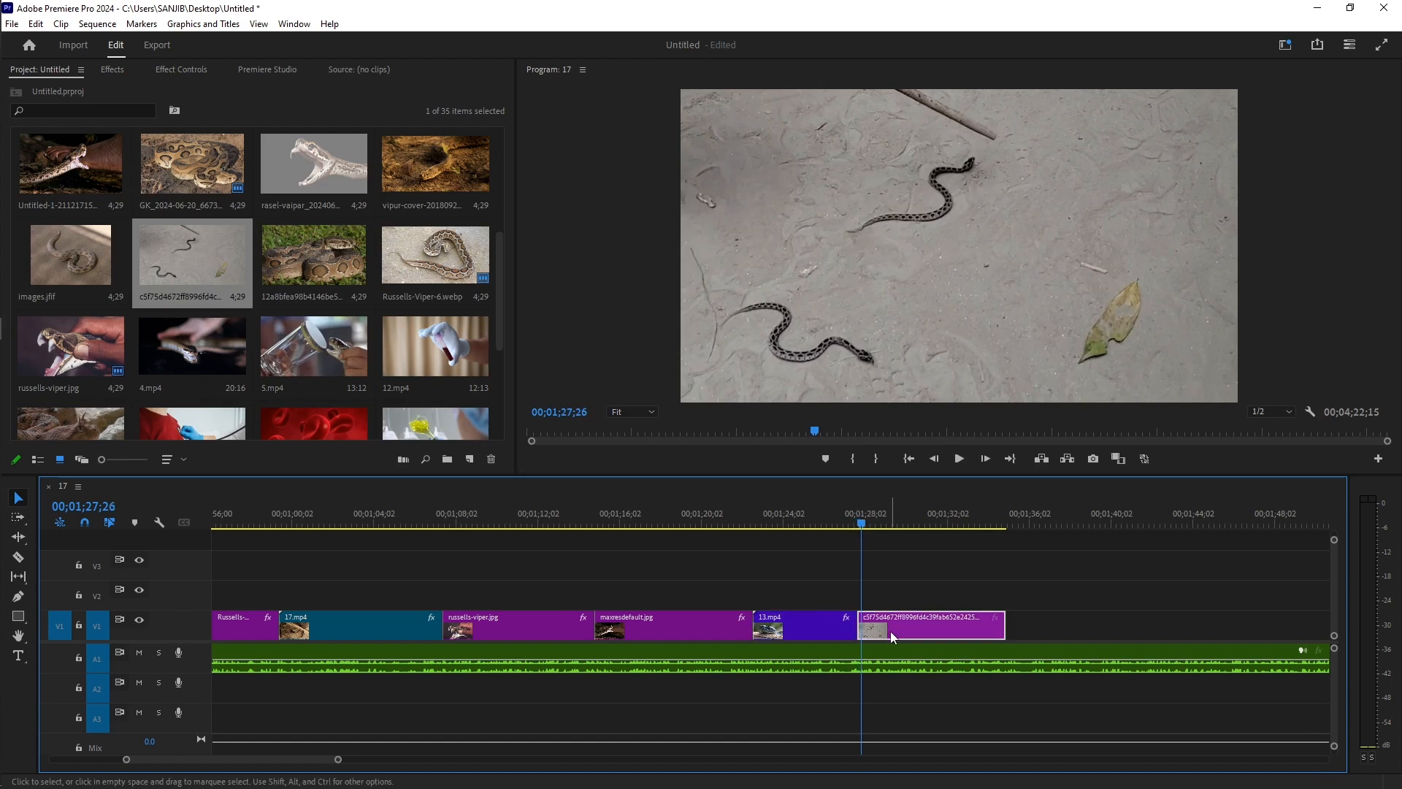
click(184, 76)
drag(196, 158, 198, 158)
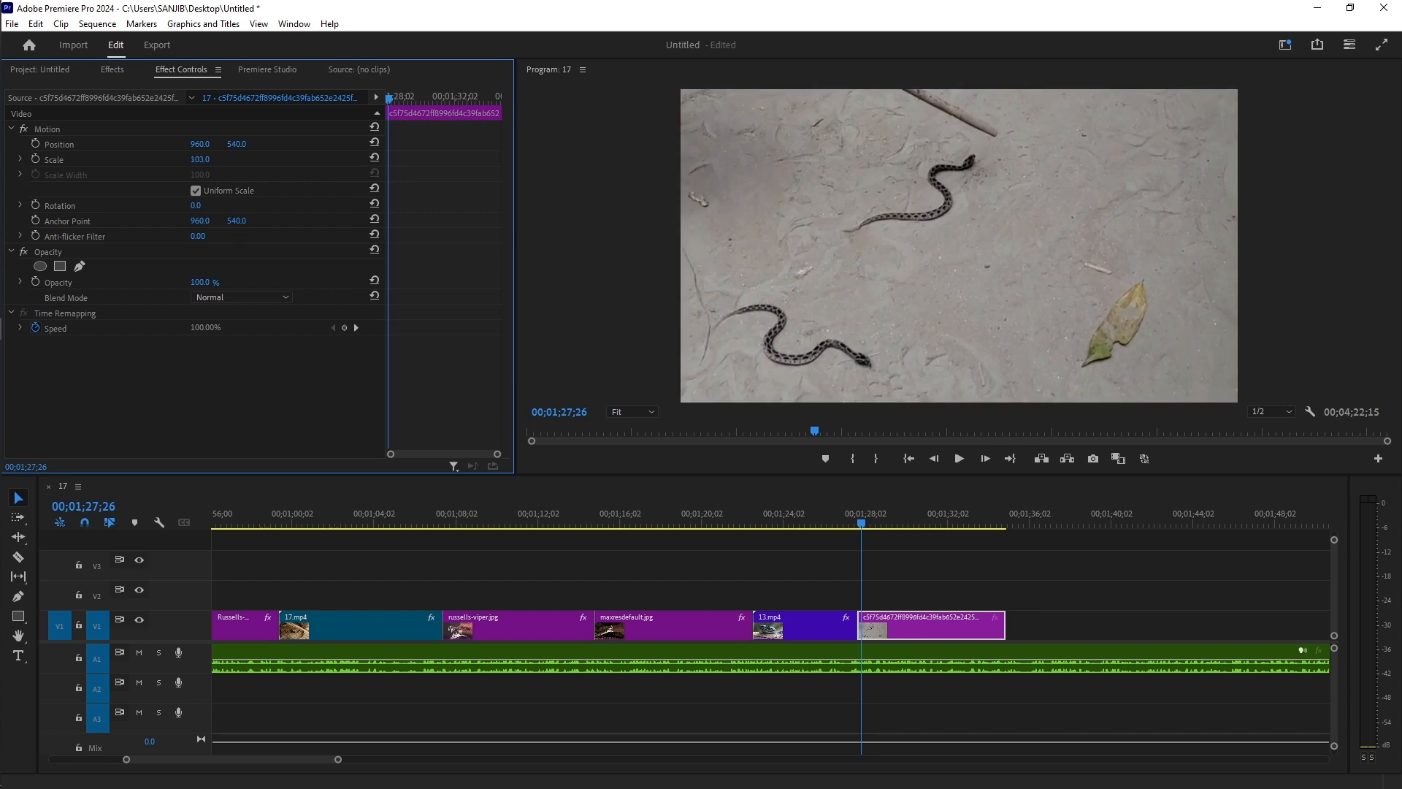
click(202, 159)
text(100)
key(Return)
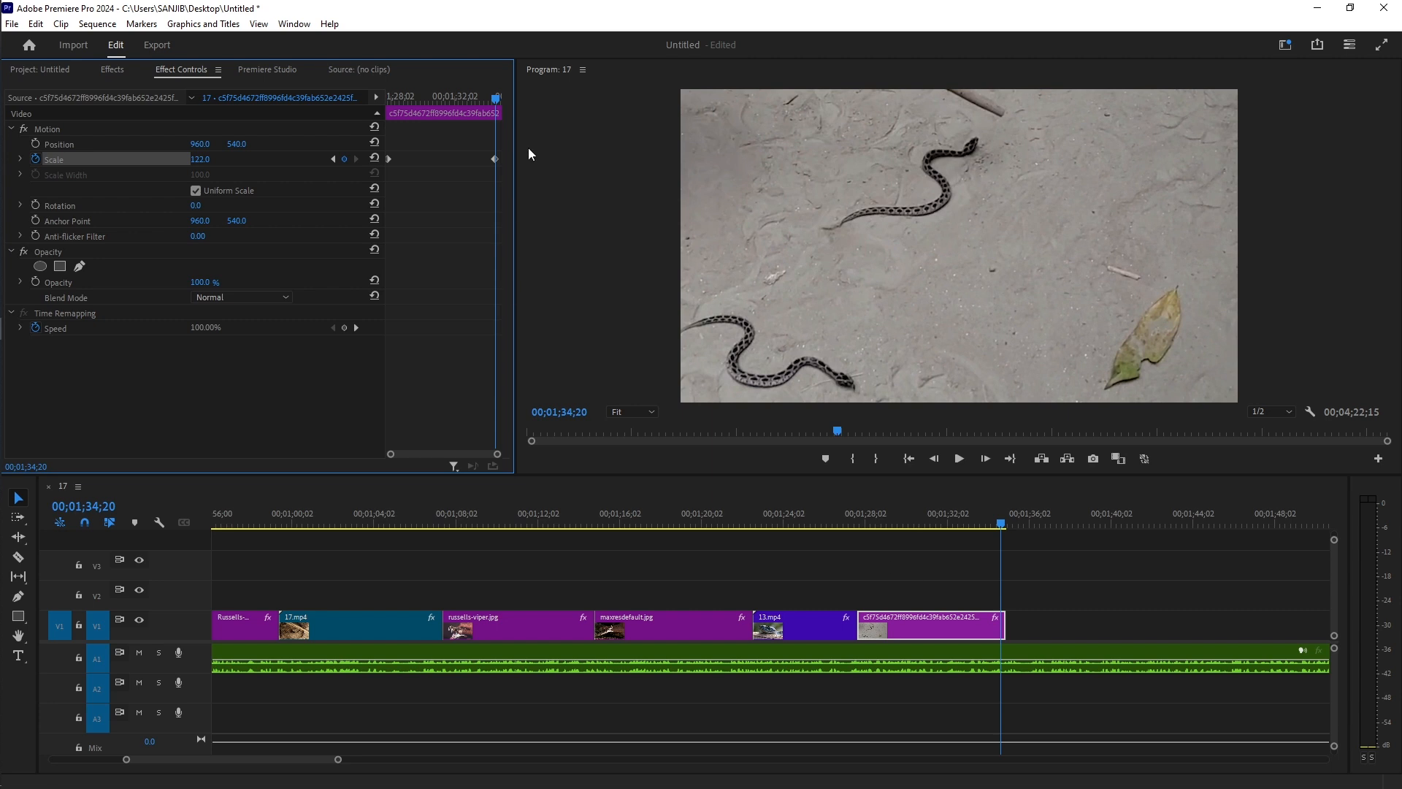
Step: Apply Ease In to the ending Scale keyframe and Ease Out to the starting one on the two-snakes-on-sand image
right_click(496, 160)
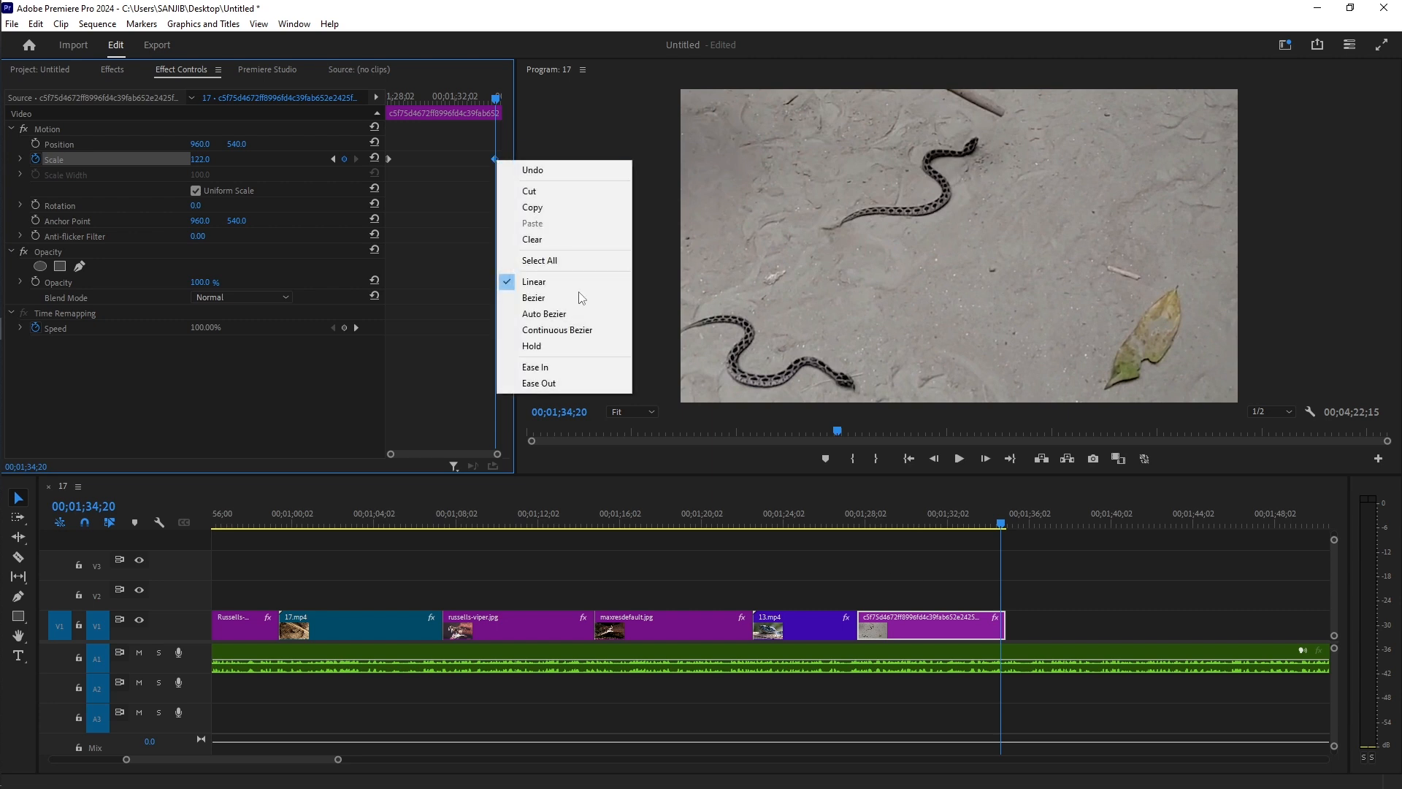
click(584, 367)
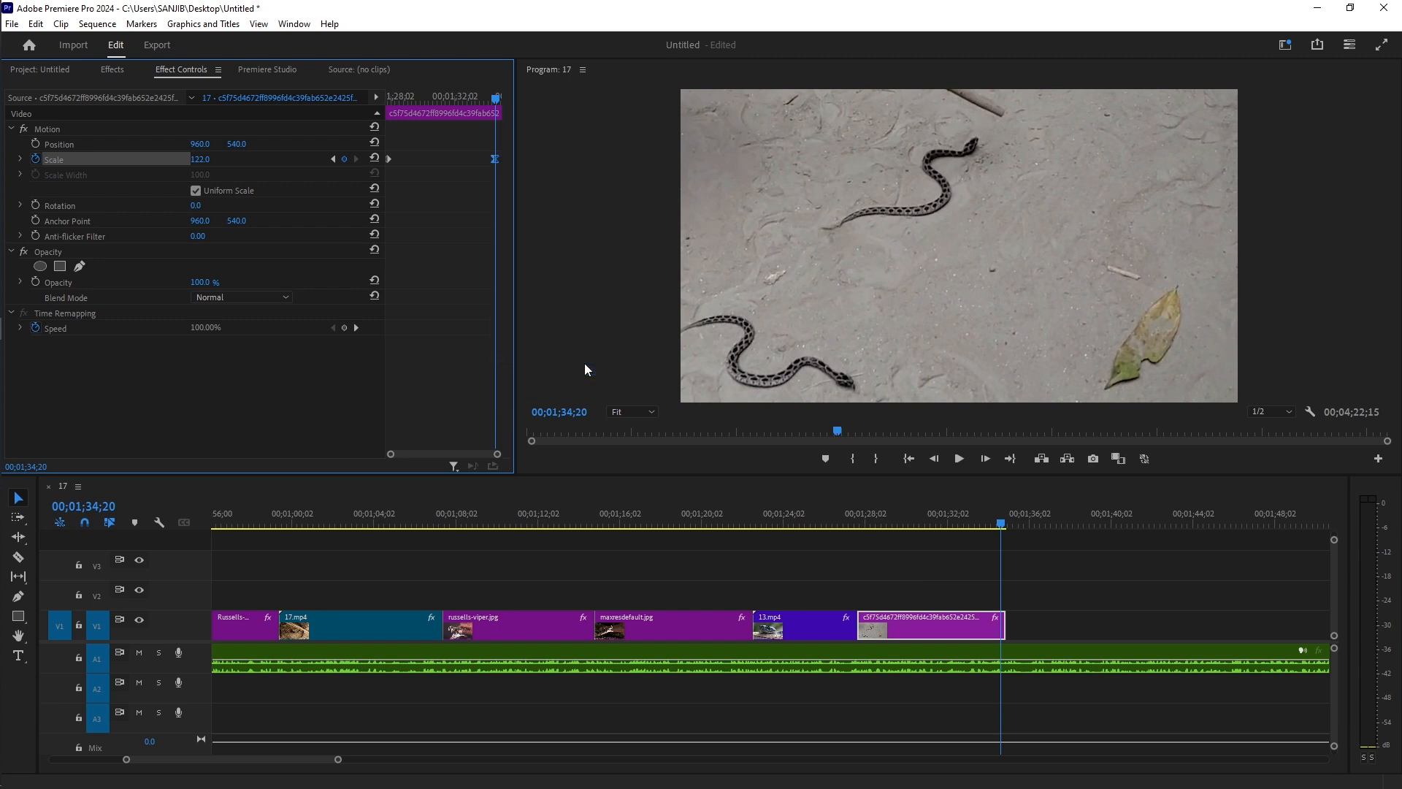
right_click(496, 160)
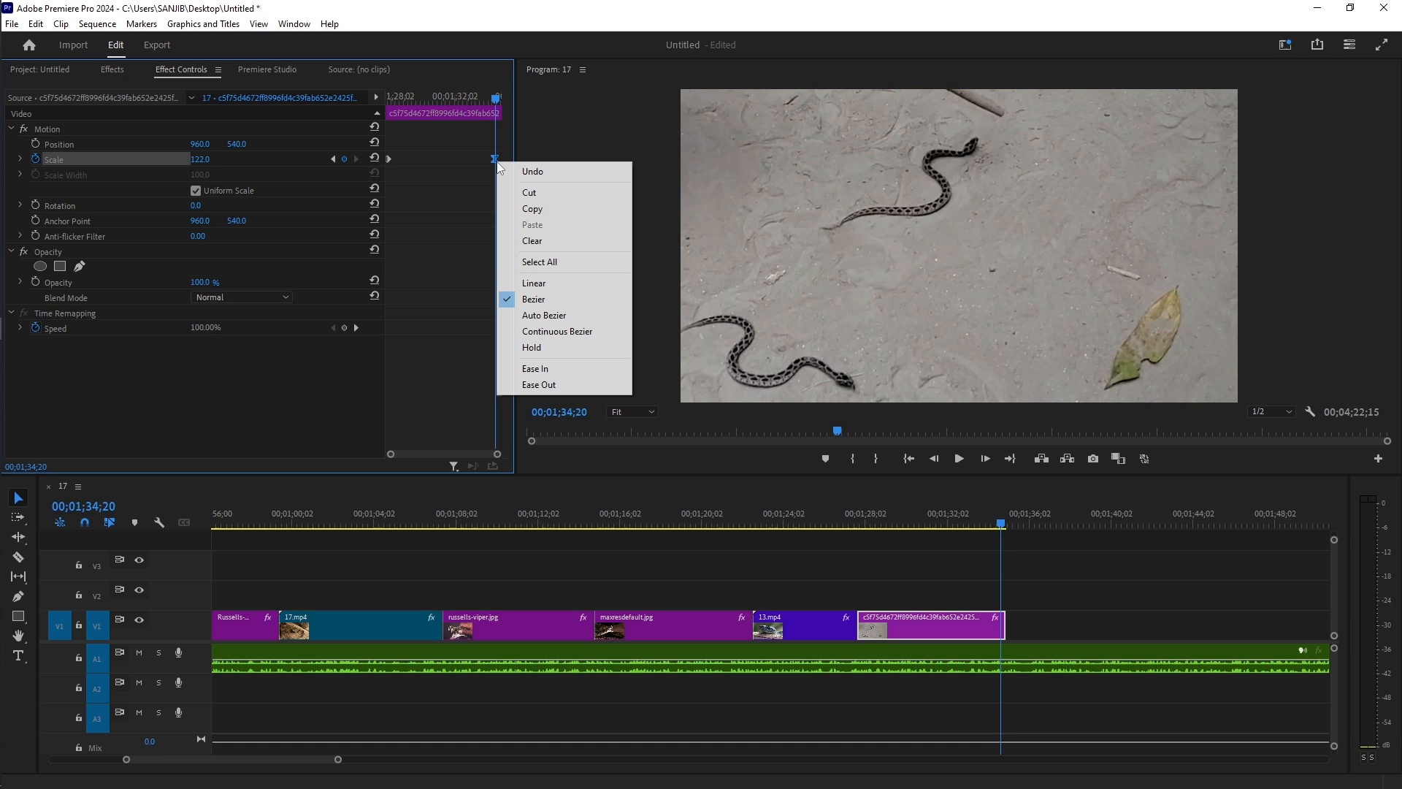
click(555, 367)
right_click(391, 162)
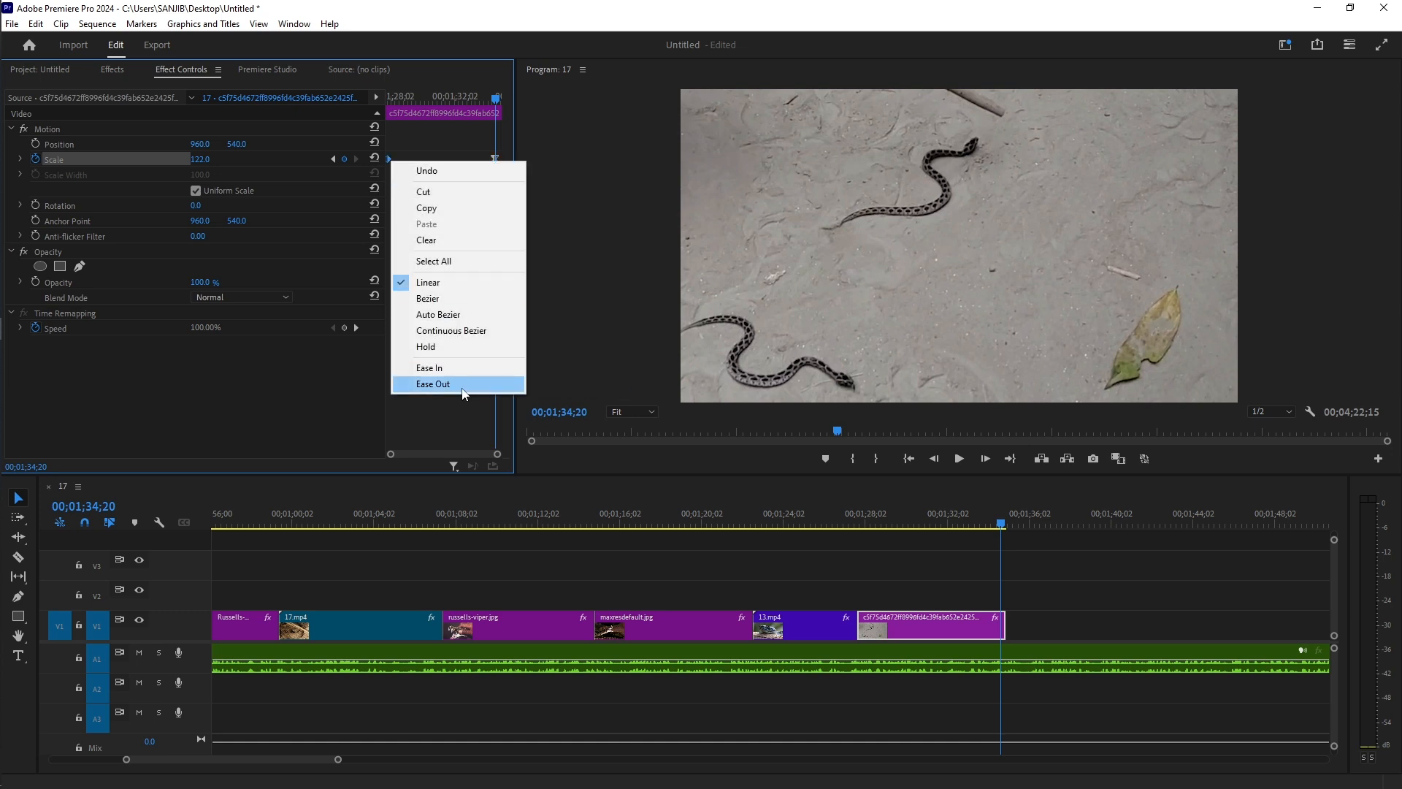
click(463, 385)
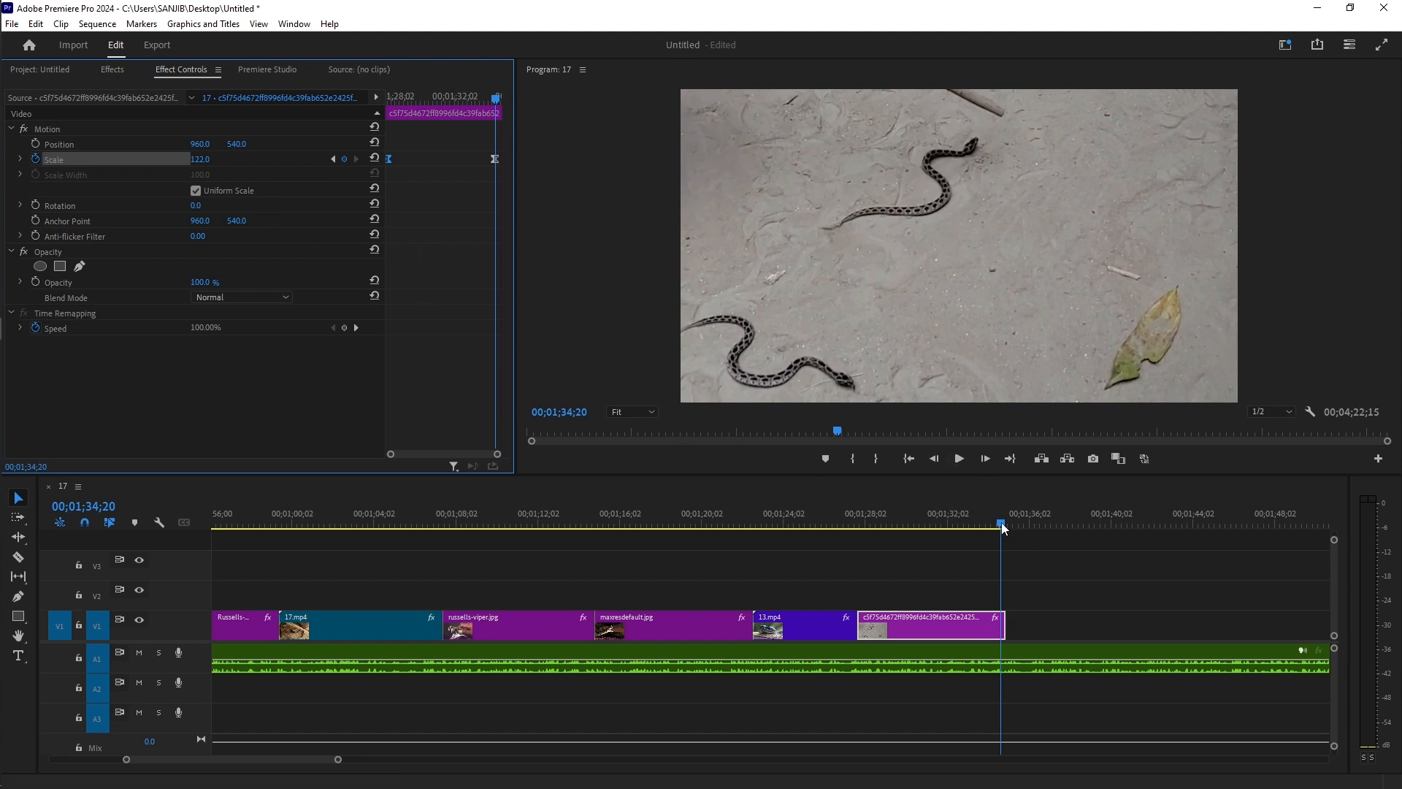
Step: Play the two-snakes-on-sand image against the audio and continue listening up to 00;01;43;16
drag(1000, 529, 851, 528)
key(space)
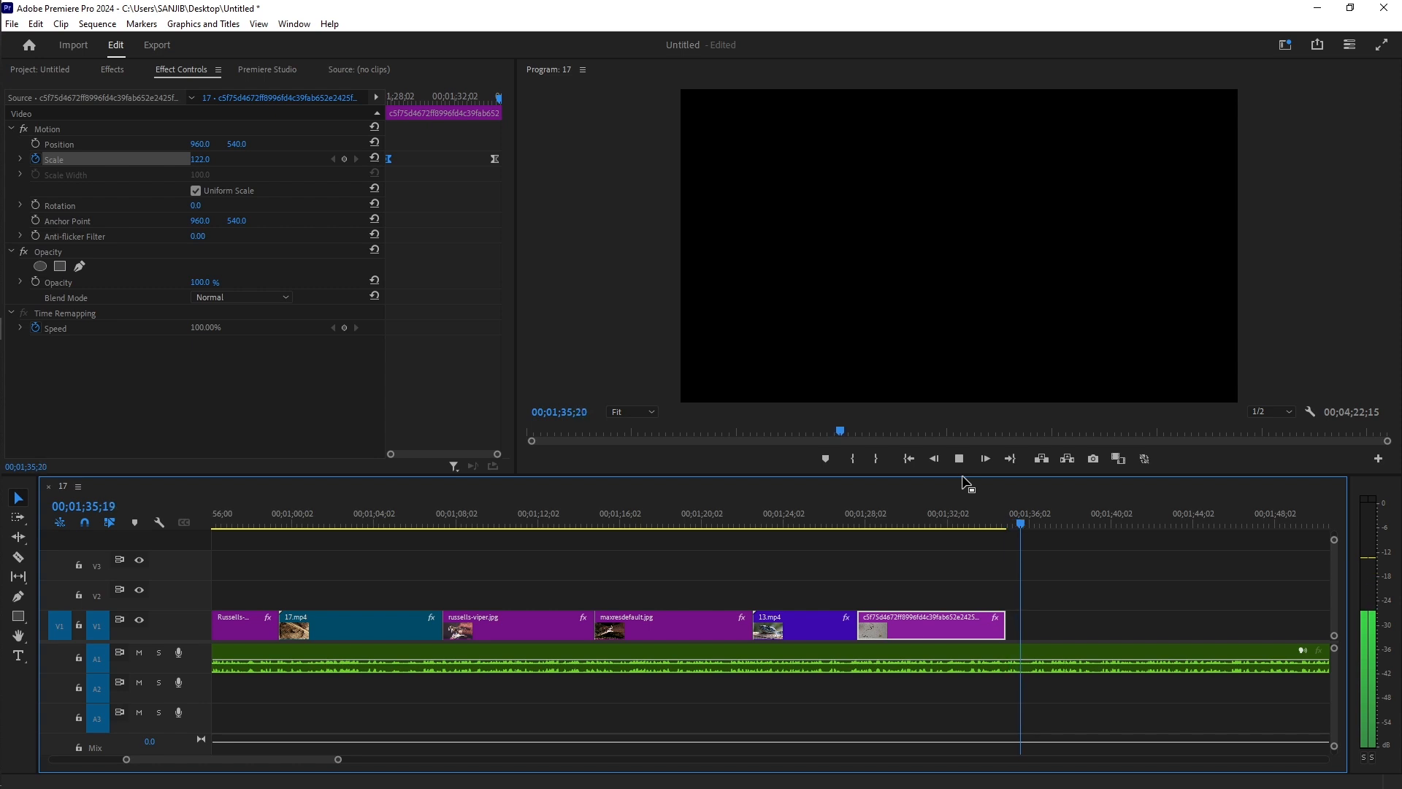
click(957, 465)
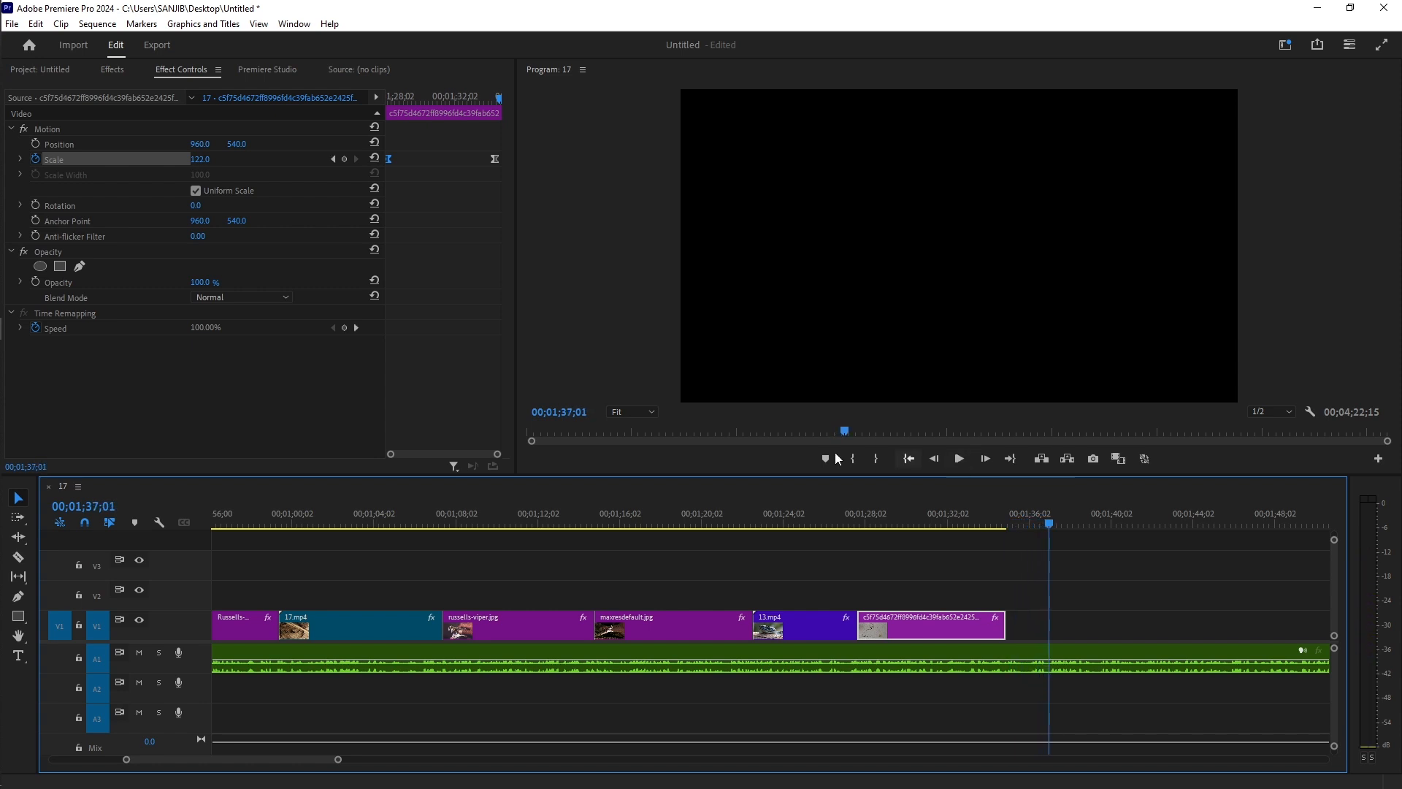
click(40, 70)
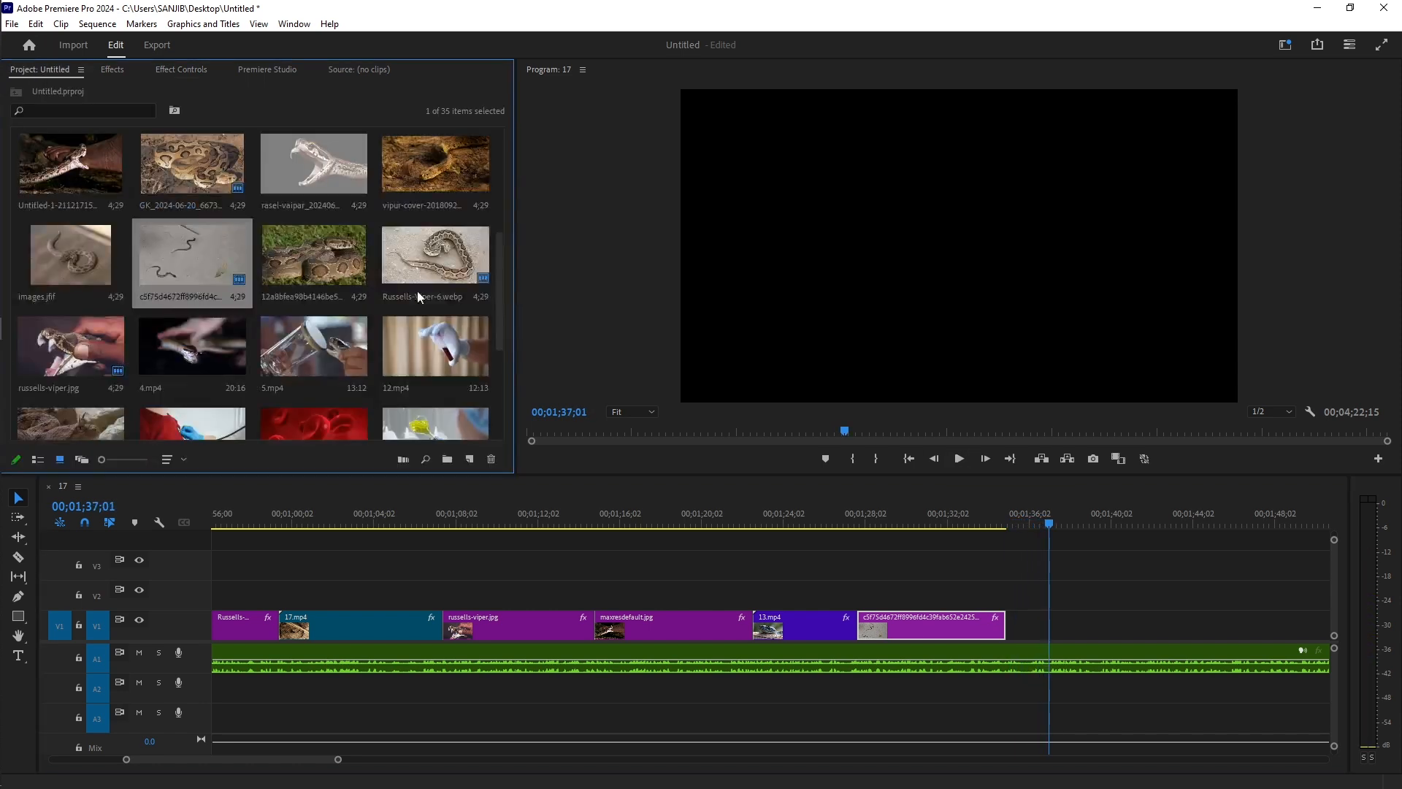
key(space)
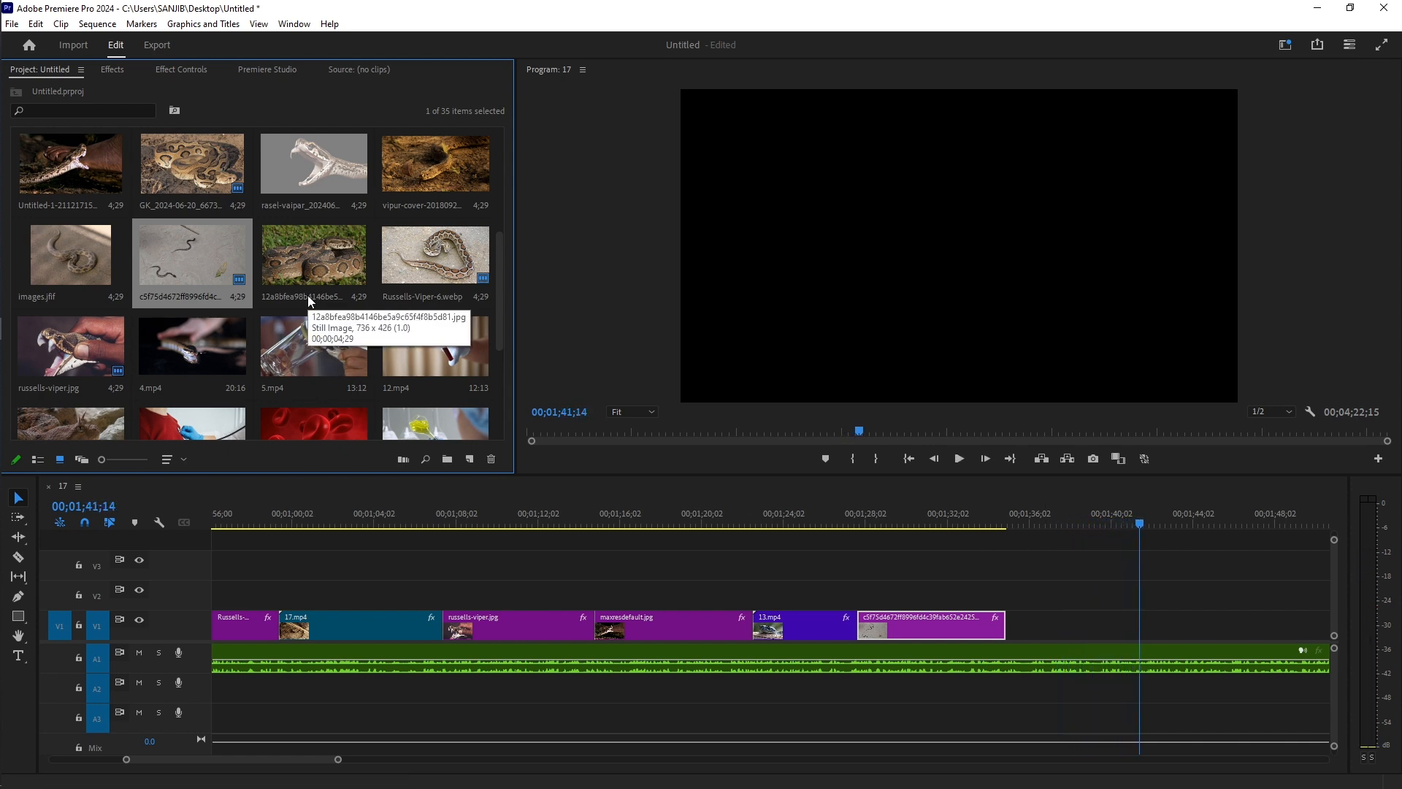
scroll(360, 336, down, 3)
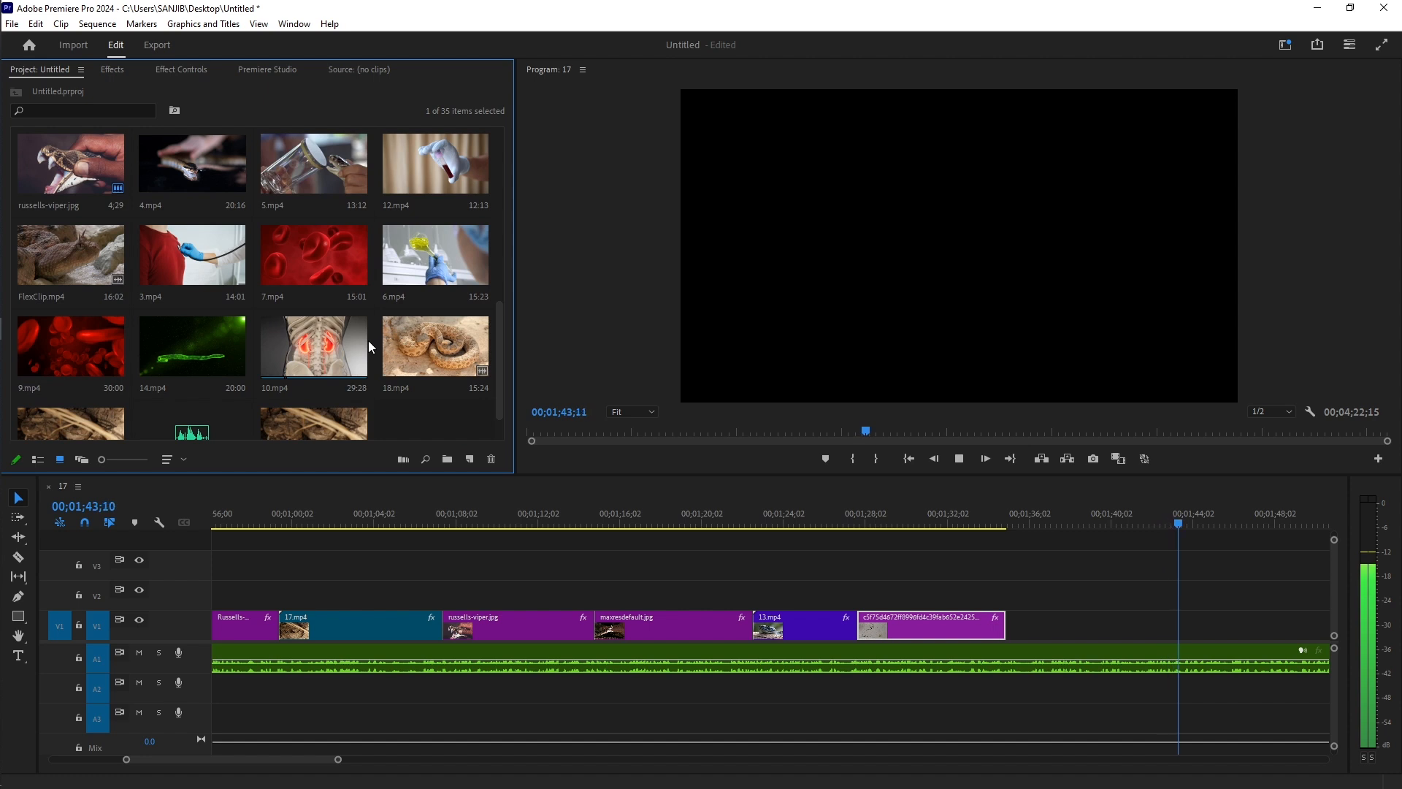
key(space)
Step: Add 13256_2024_4354_Fig1_HTML.jpg to V1 directly after the two-snakes image and extend its duration to about 9 seconds
scroll(368, 340, down, 1)
scroll(369, 341, up, 2)
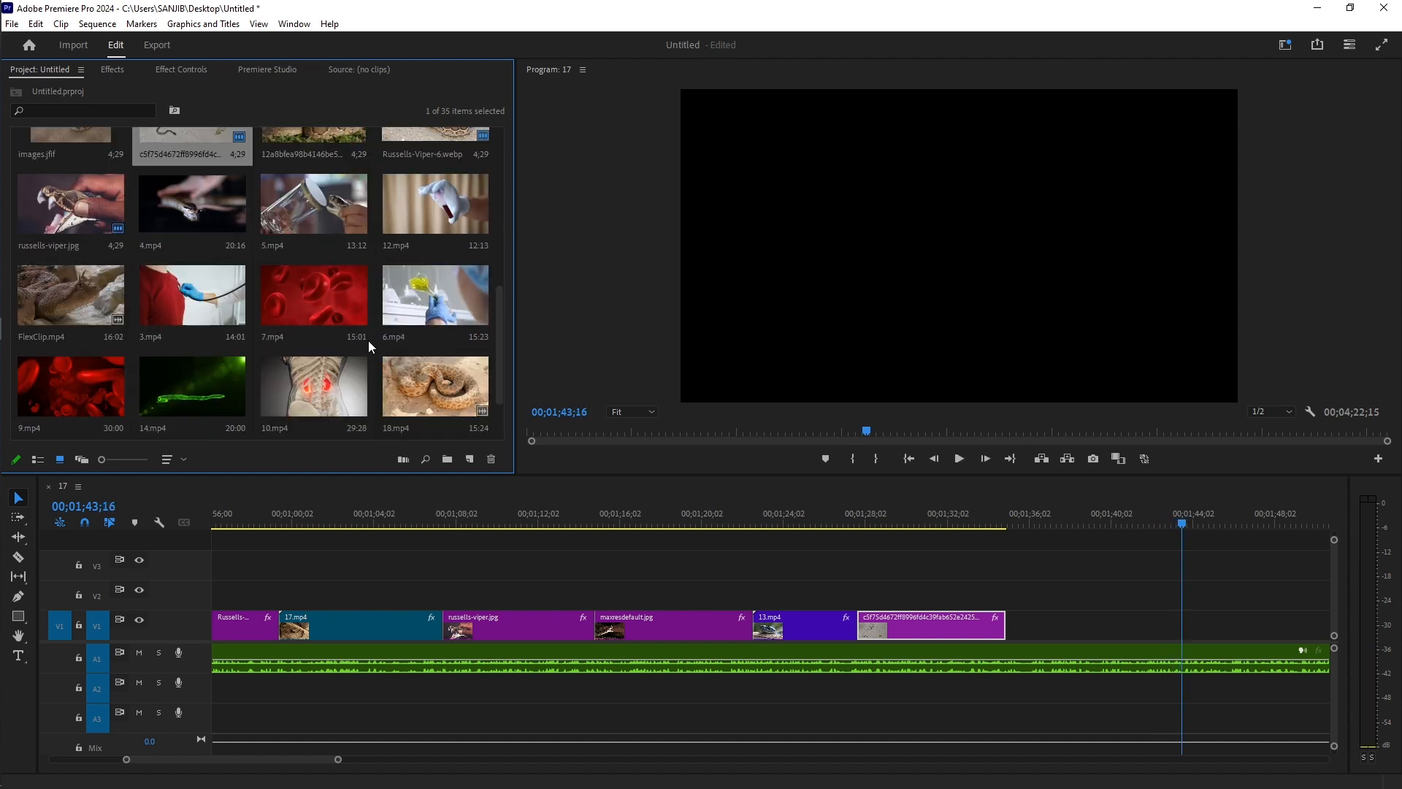
drag(496, 351, 496, 249)
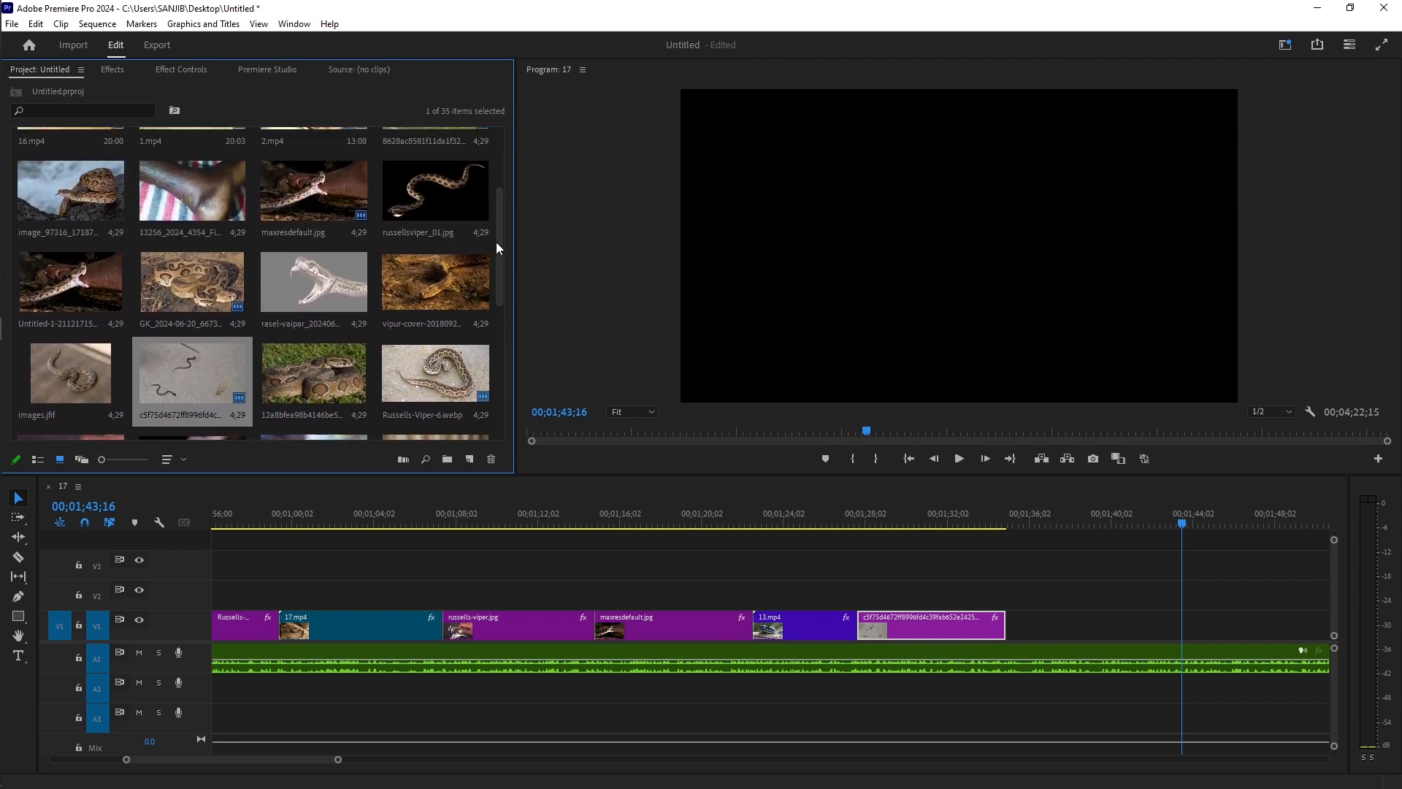
click(182, 180)
drag(591, 271, 869, 451)
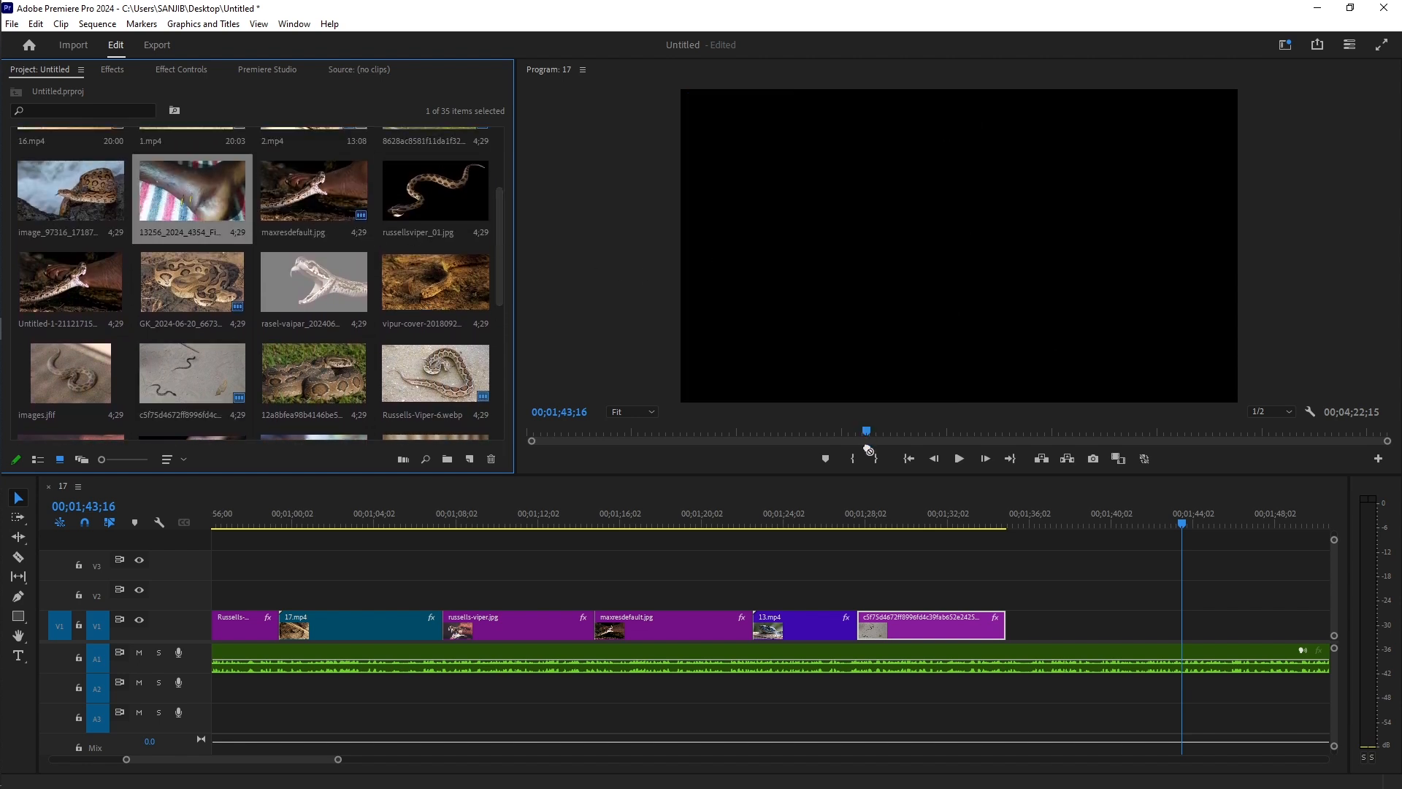
drag(1102, 652, 1030, 628)
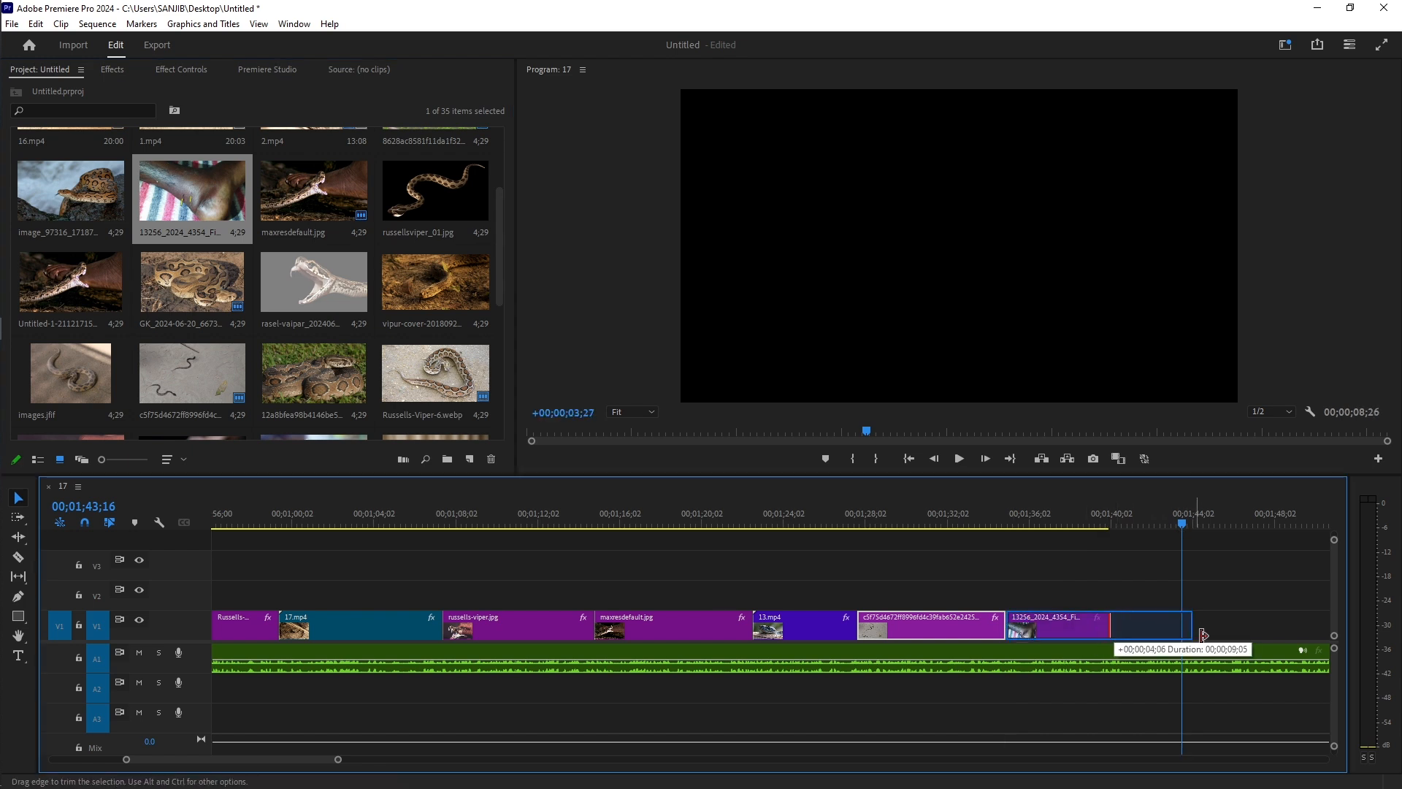
drag(1203, 636, 1198, 632)
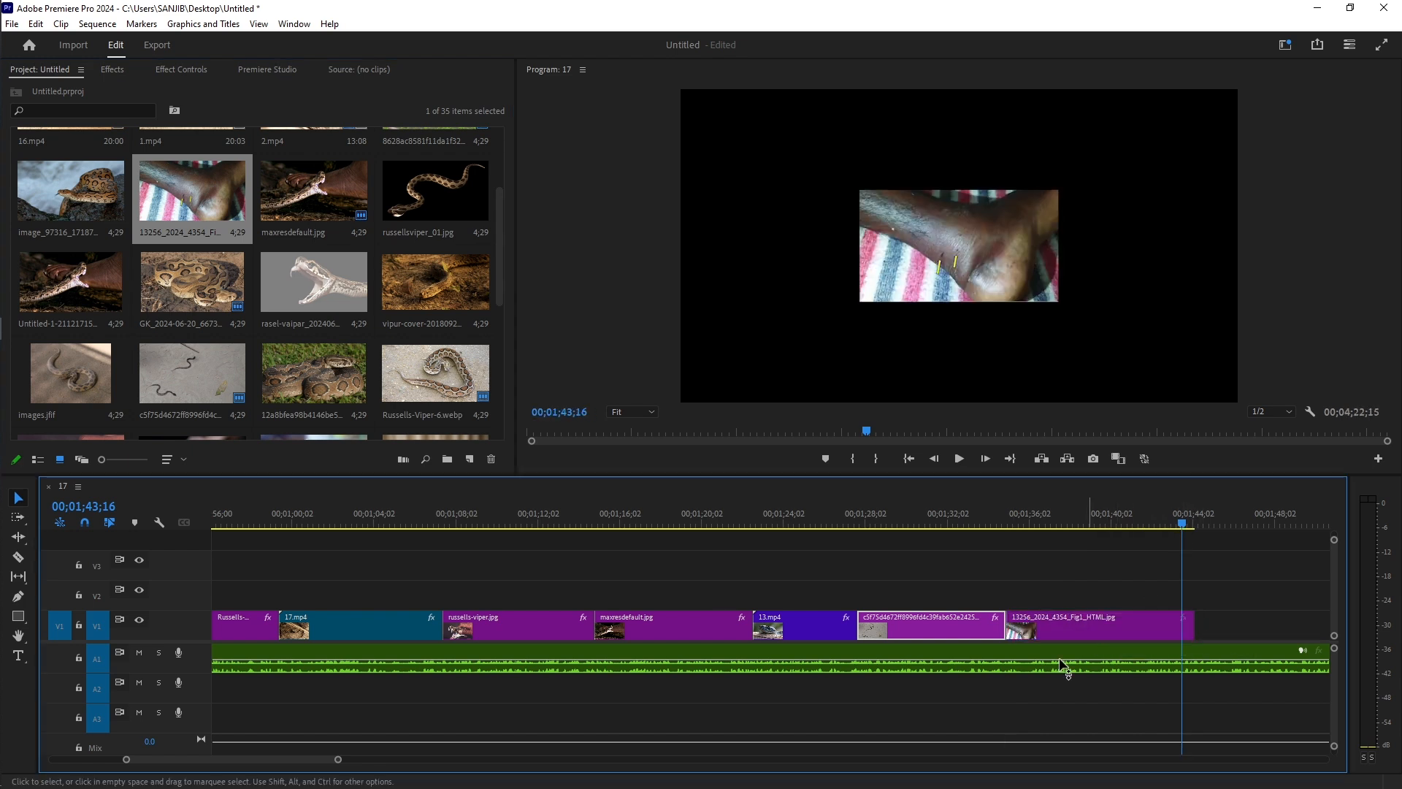
Step: Set the Scale of the 13256_2024_4354_Fig1_HTML.jpg ankle image to 294
click(1062, 621)
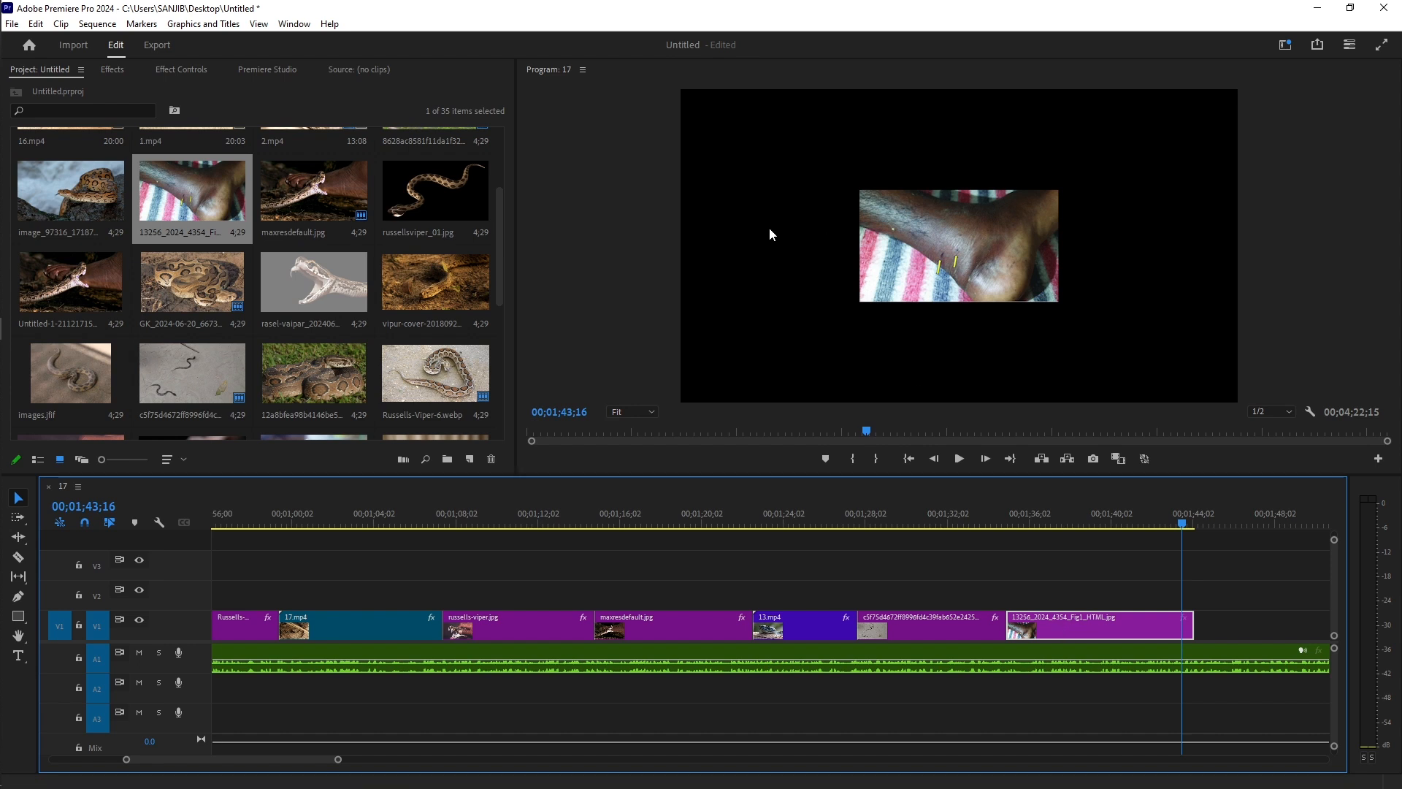
click(158, 69)
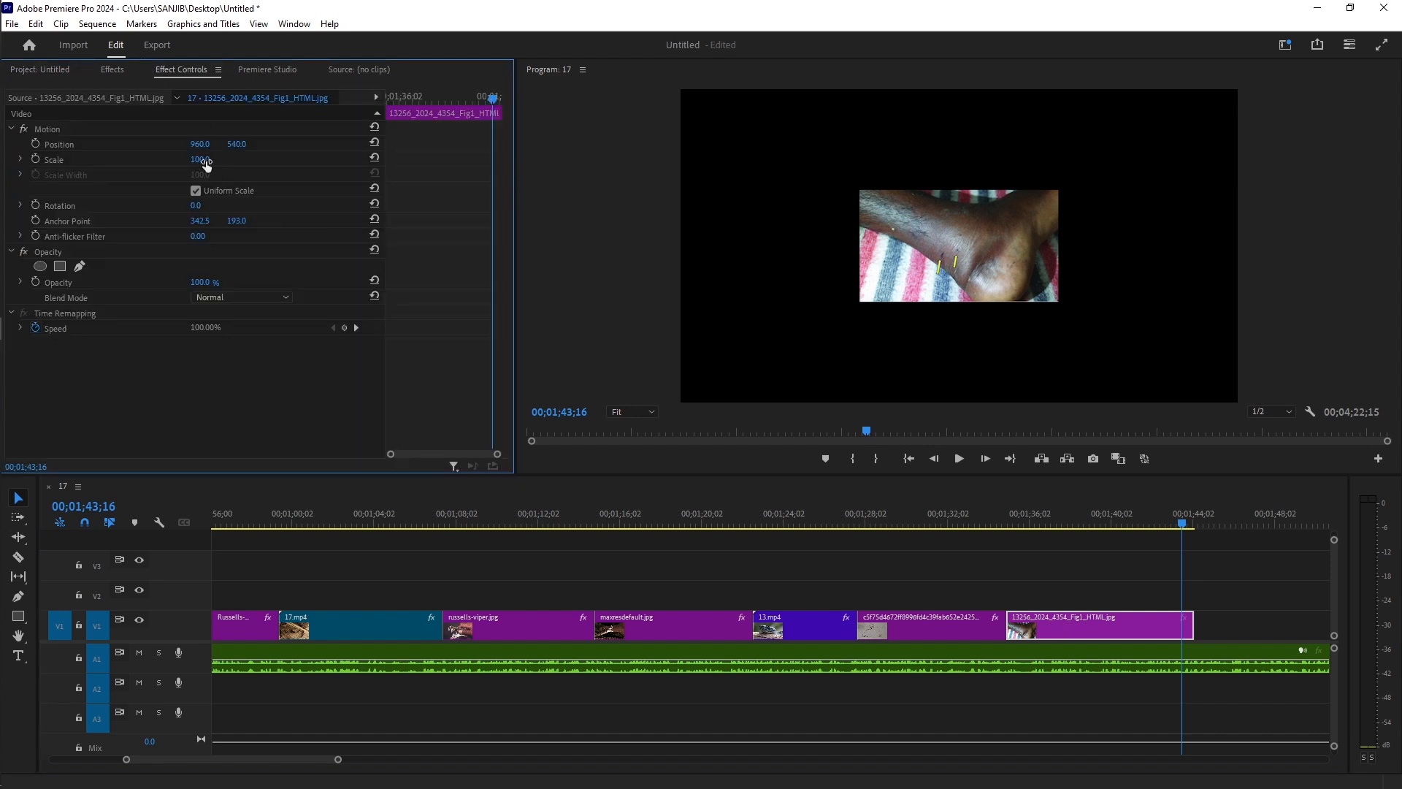
drag(200, 160, 342, 159)
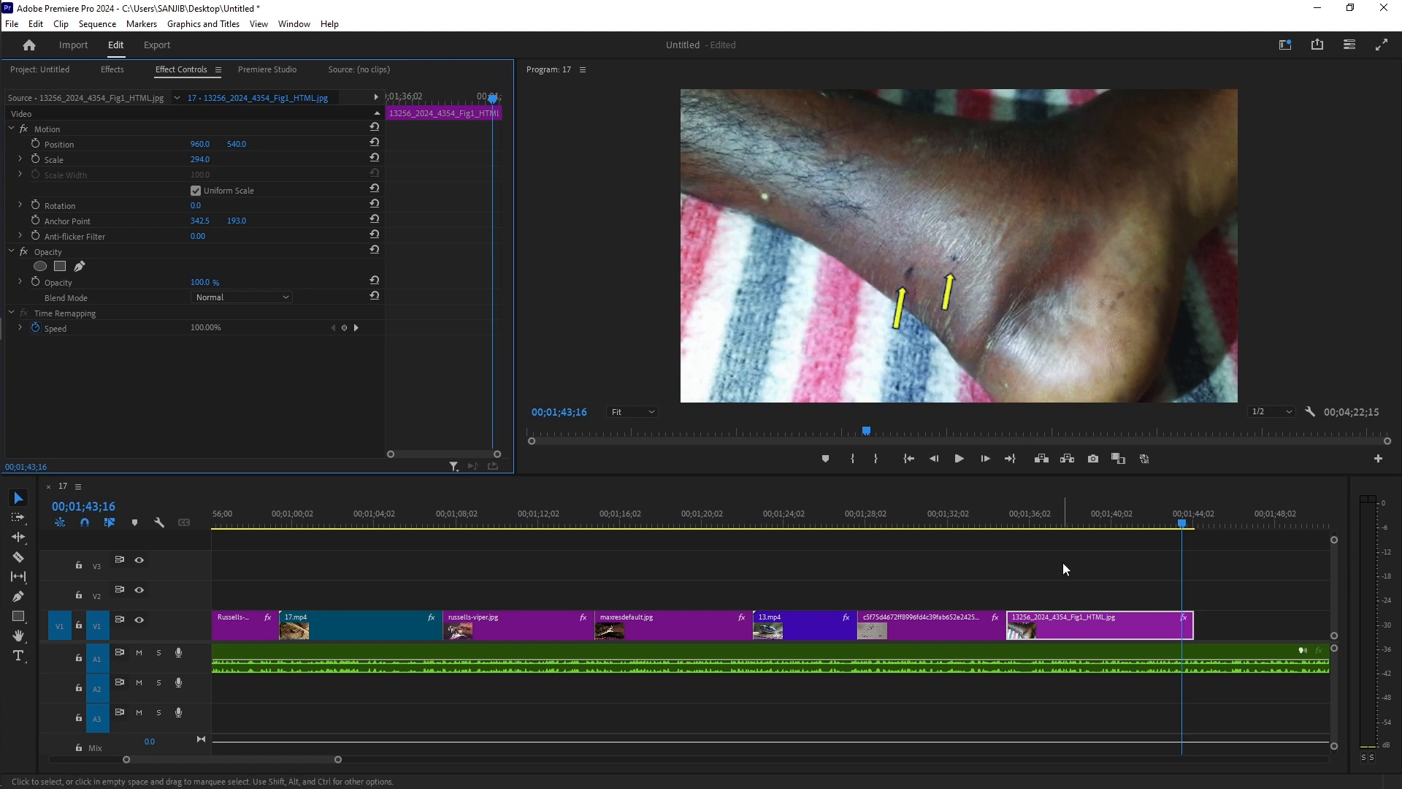
Step: Keyframe the ankle image's Scale from 294 at 00;01;35;07 to 334 at 00;01;43;19
drag(1185, 527, 1015, 520)
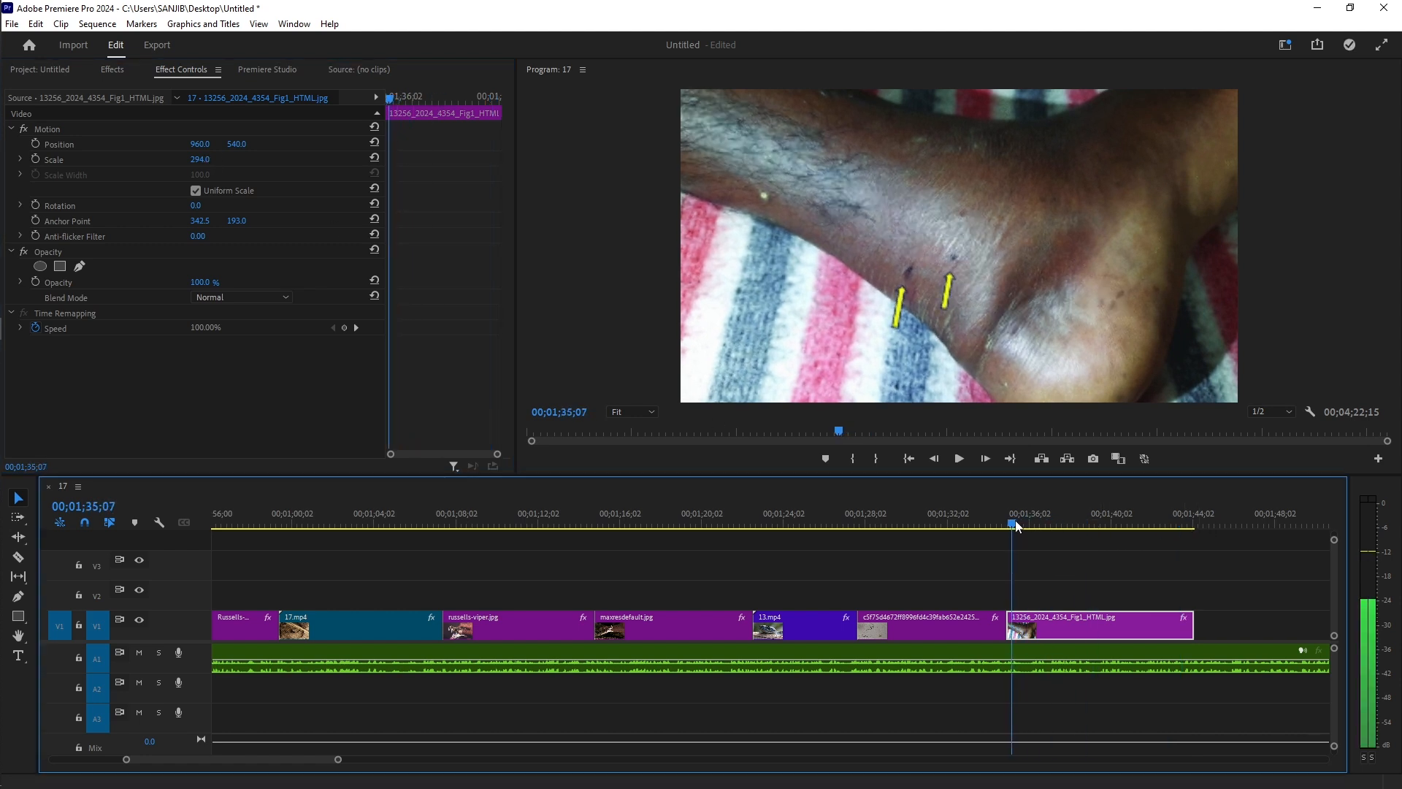
click(38, 159)
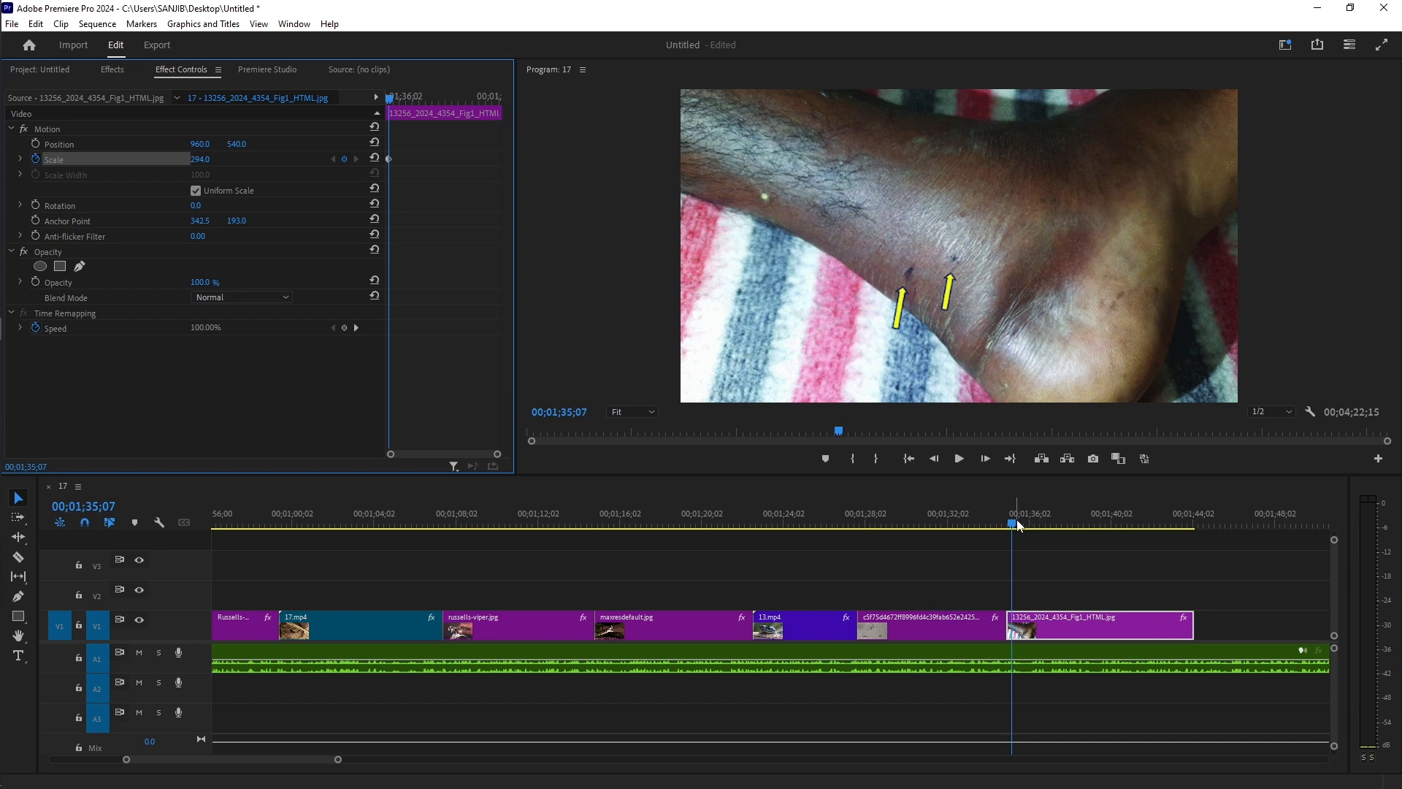
drag(1017, 519, 1185, 558)
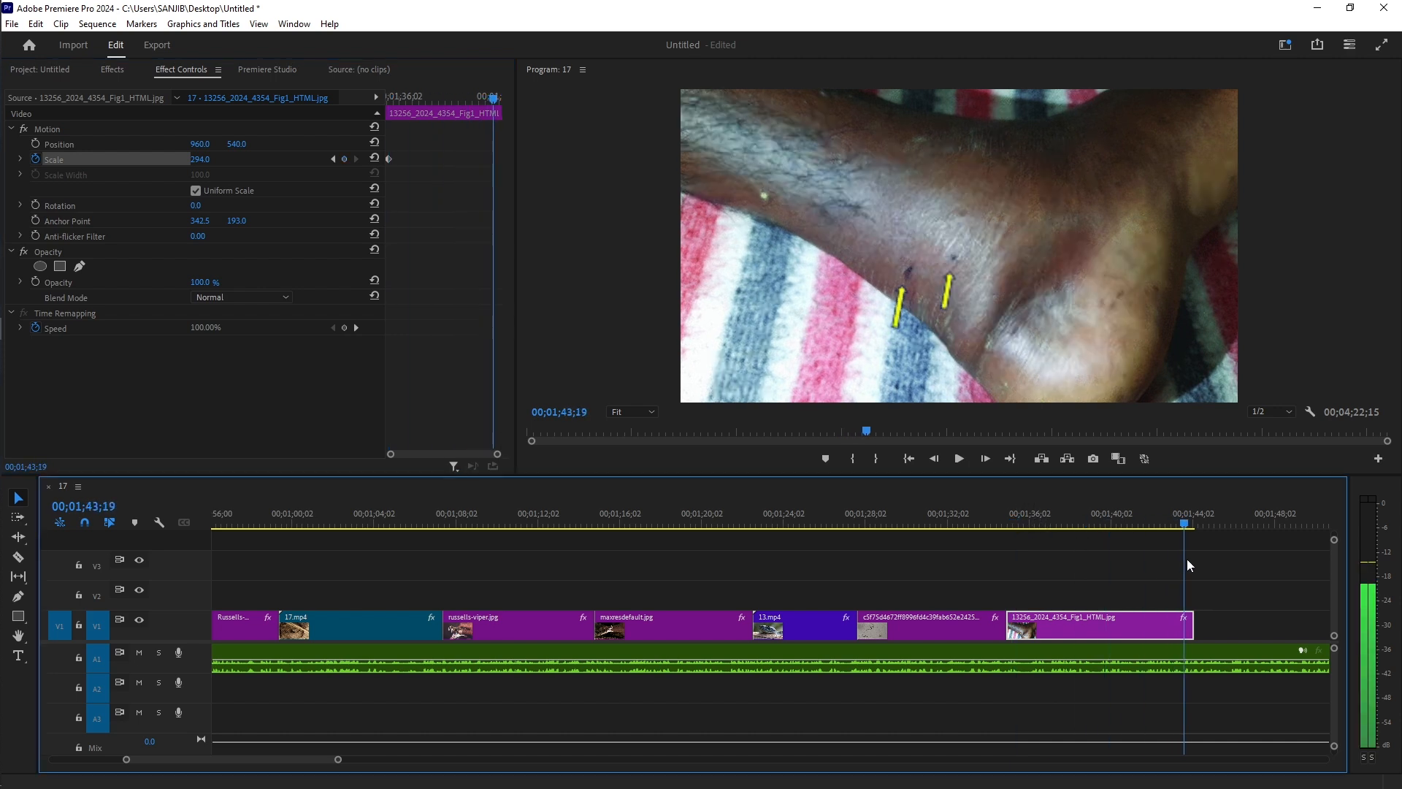
click(347, 160)
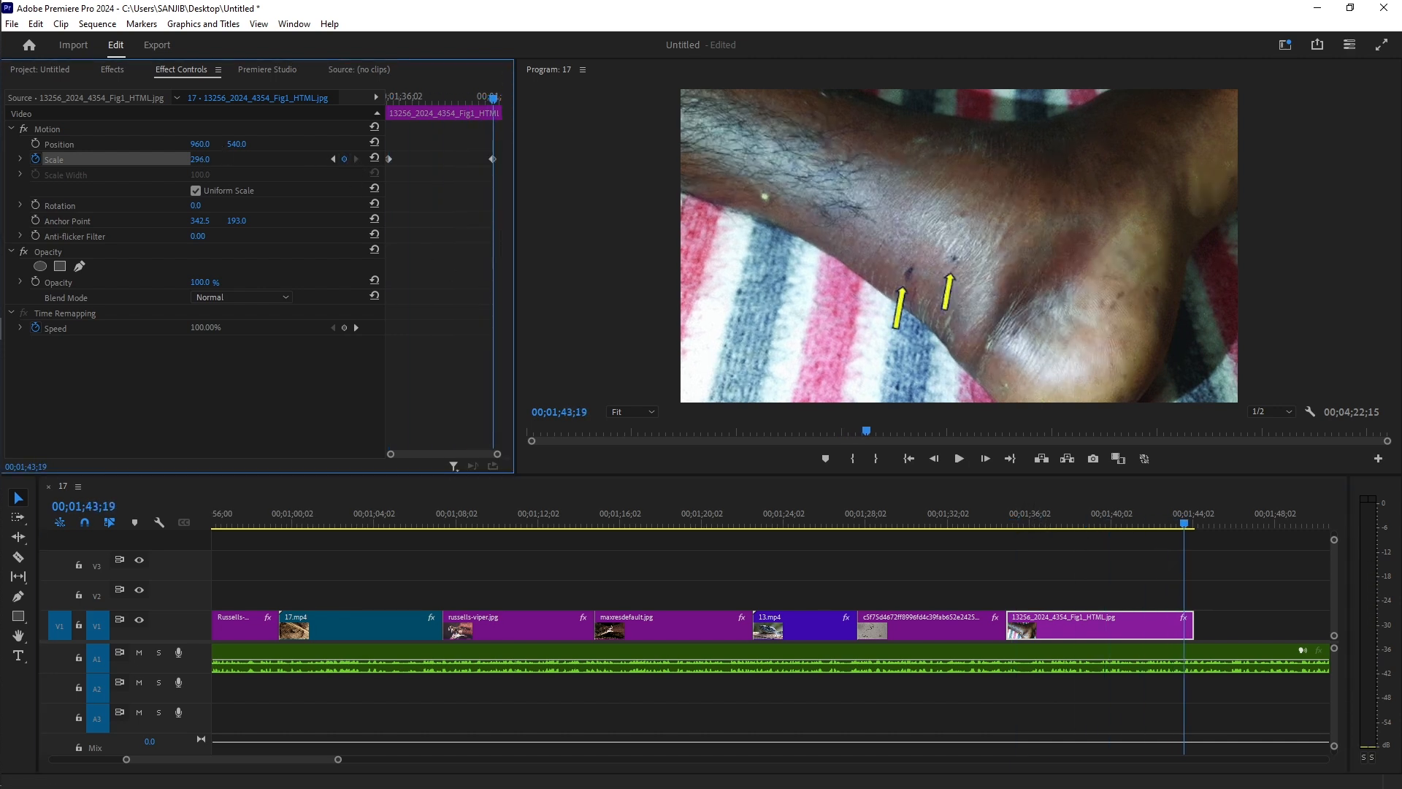
drag(201, 160, 209, 157)
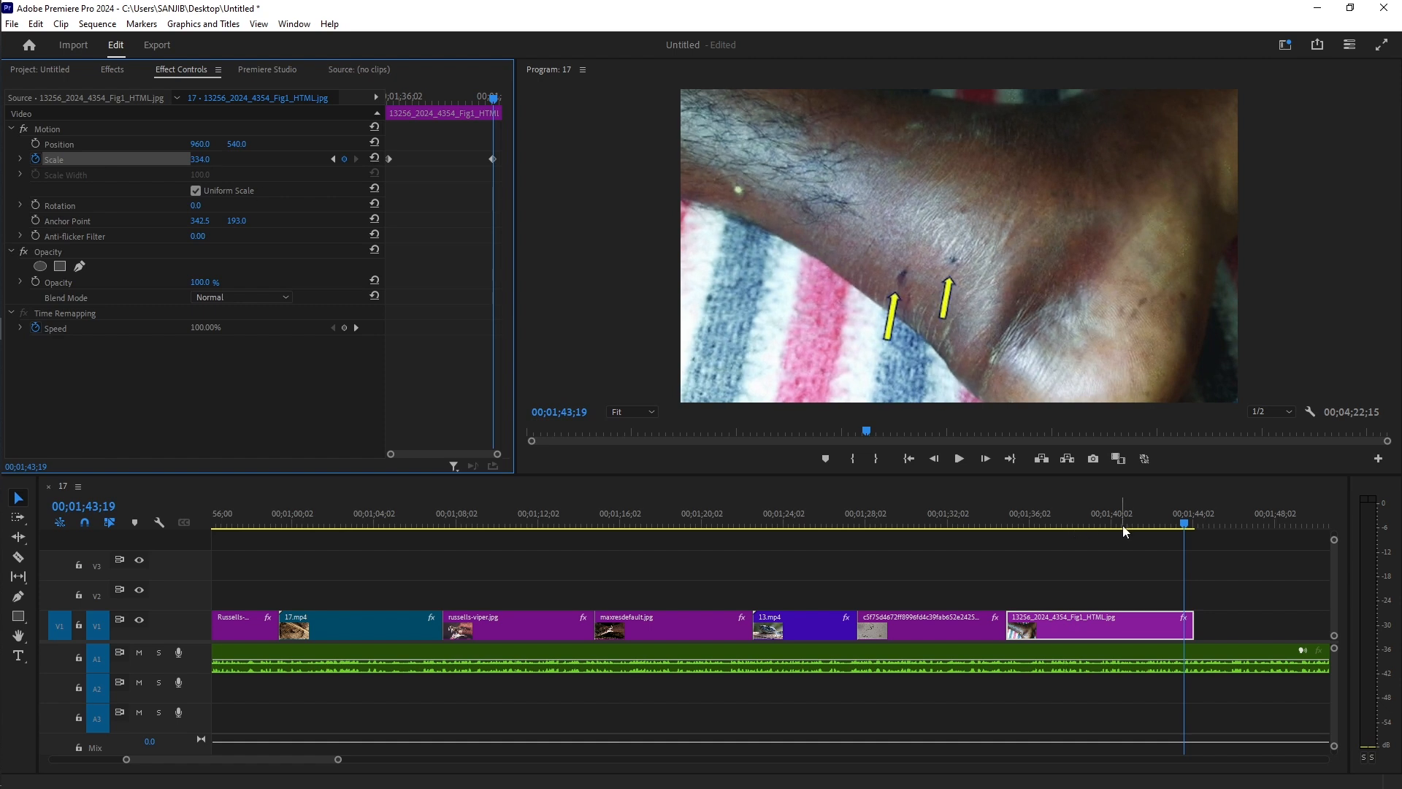
Step: Play the two-snakes and ankle images against the audio from about 00;01;28;00
drag(1185, 515, 861, 486)
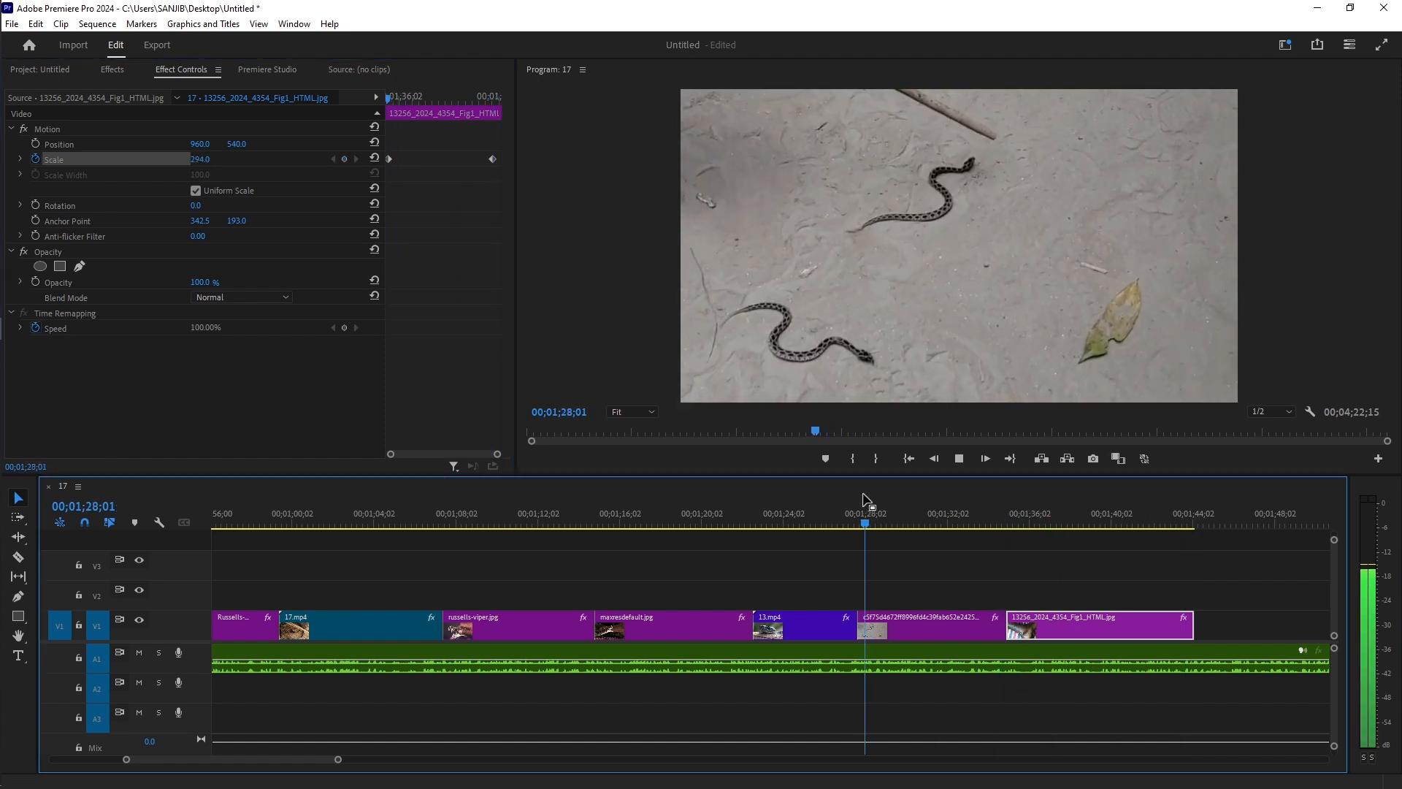
key(space)
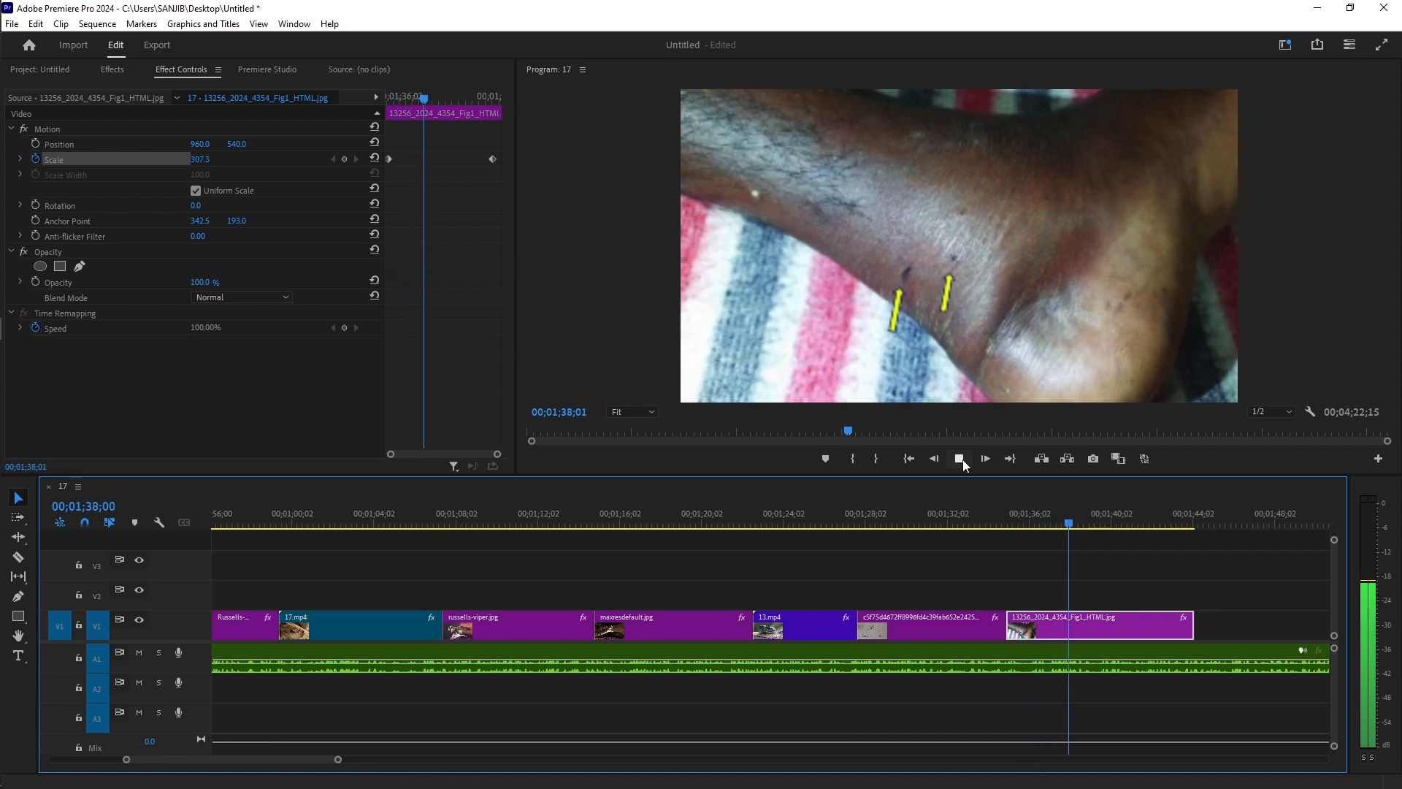
click(963, 459)
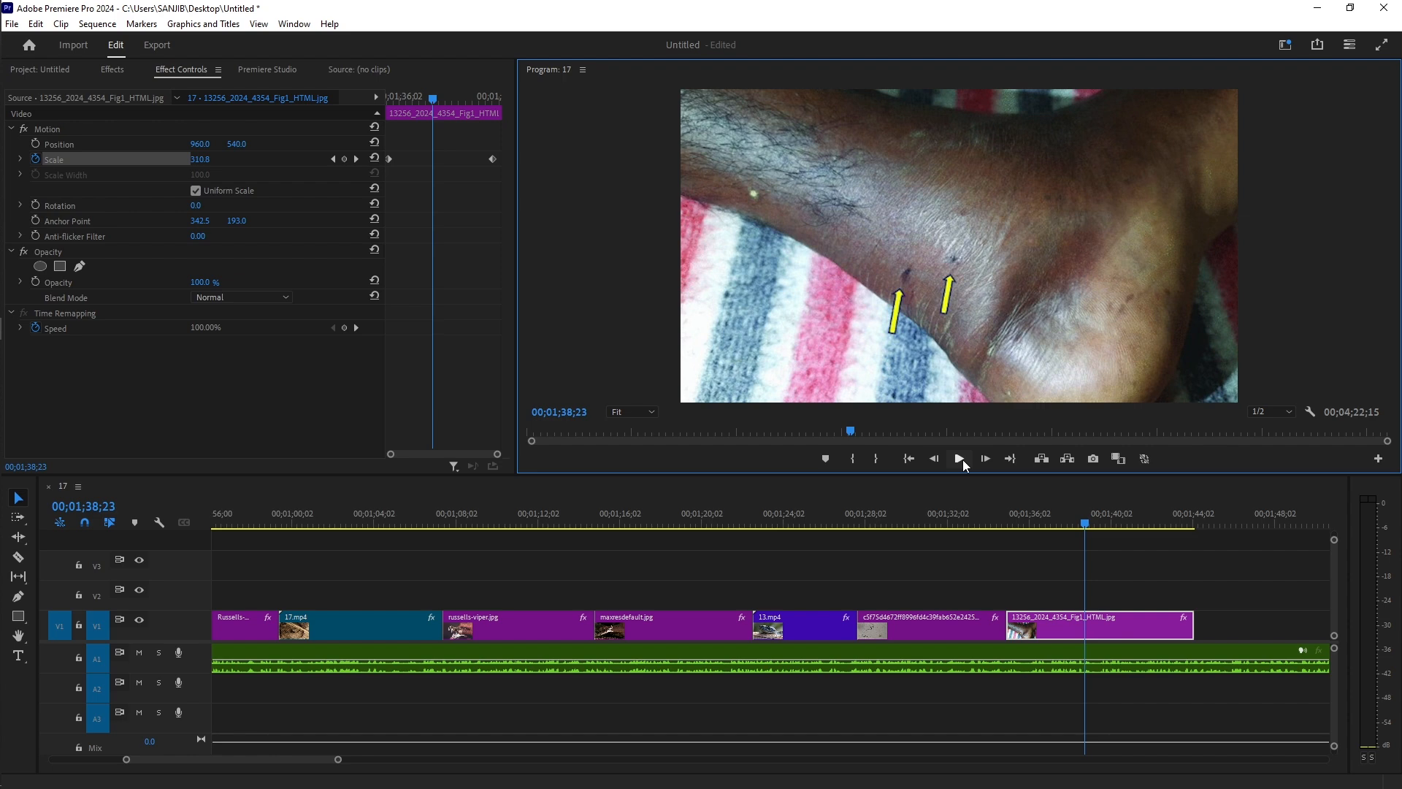
Step: Listen to the audio up to 00;01;51;12, add 3.mp4 to V1 directly after the ankle image and trim its end to about 00;01;52;26
click(41, 70)
drag(261, 758, 295, 758)
click(440, 304)
drag(501, 258, 501, 313)
click(963, 458)
click(960, 458)
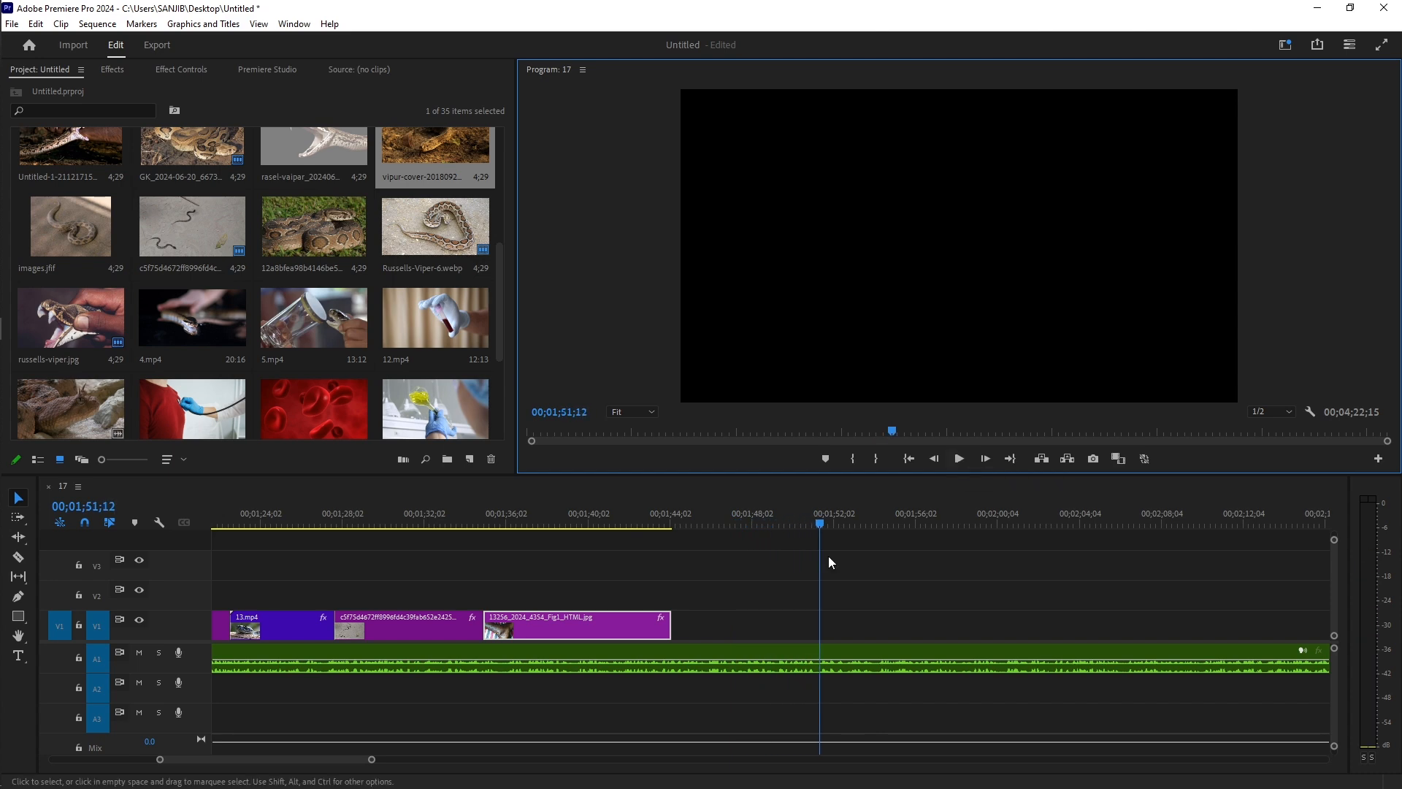
drag(499, 292, 504, 353)
drag(191, 298, 678, 626)
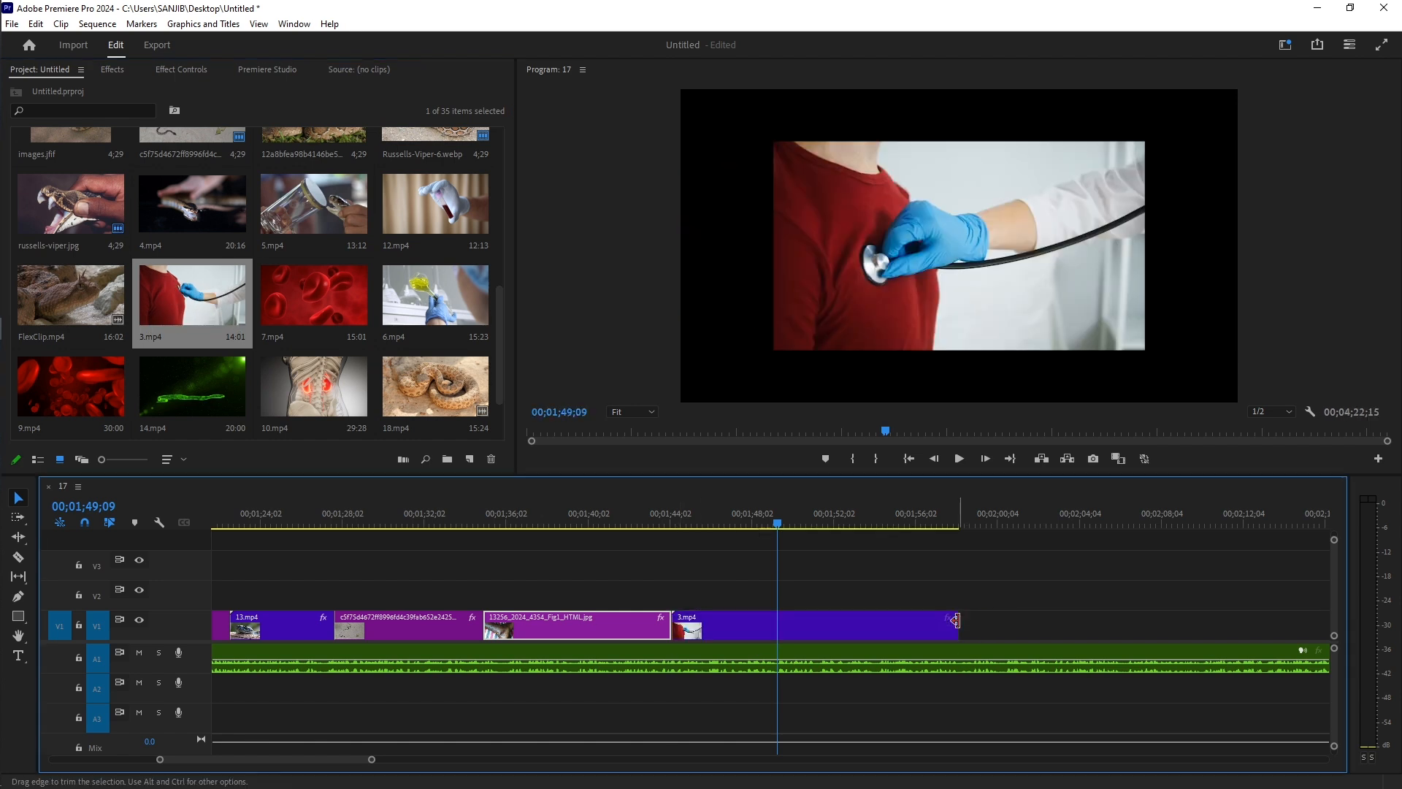
drag(955, 625, 848, 625)
Step: Enlarge the Scale of 3.mp4 to fill the frame
click(803, 626)
click(182, 70)
drag(196, 160, 233, 161)
Step: Listen to the audio past 3.mp4 to about 00;01;54;20 and add 10.mp4 to V1 directly after 3.mp4
key(space)
click(45, 71)
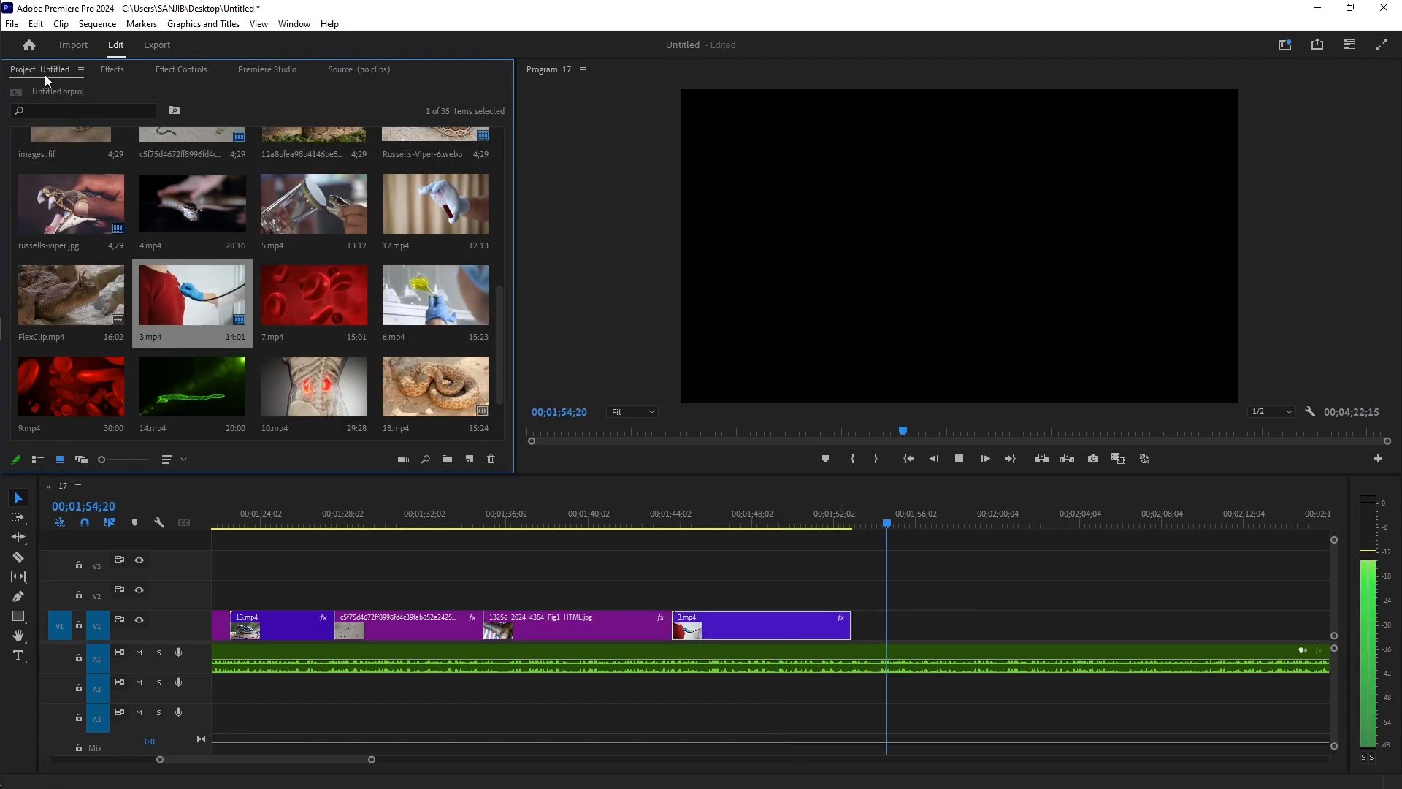
key(space)
drag(314, 386, 859, 630)
Step: Enlarge the Scale of 10.mp4 to fill the frame and trim the clip's end to about 00;02;02;12
click(181, 70)
drag(199, 160, 238, 160)
drag(269, 759, 301, 758)
drag(974, 626, 555, 625)
Step: Play 10.mp4 and the audio following it, and add 8.mp4 to V1 directly after 10.mp4
drag(514, 524, 392, 524)
key(space)
click(39, 69)
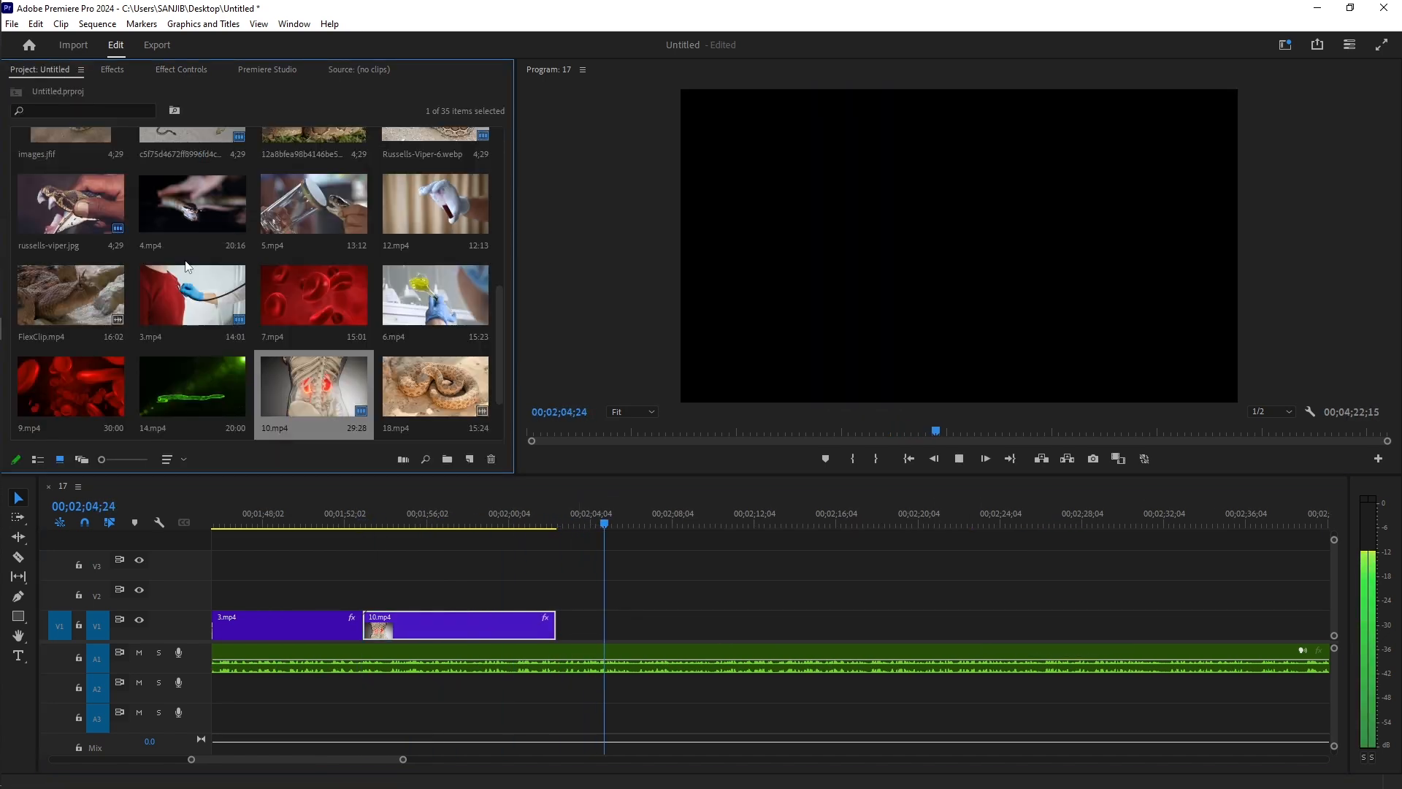
key(space)
scroll(321, 296, up, 10)
drag(177, 164, 564, 628)
Step: Enlarge the Scale of 8.mp4 to fill the frame and trim the clip's end to about 00;02;12;05
click(182, 69)
click(686, 627)
drag(199, 160, 238, 160)
drag(887, 626, 756, 626)
Step: Play the audio past the end of 8.mp4 while looking through the project media for the next clip
key(space)
click(40, 70)
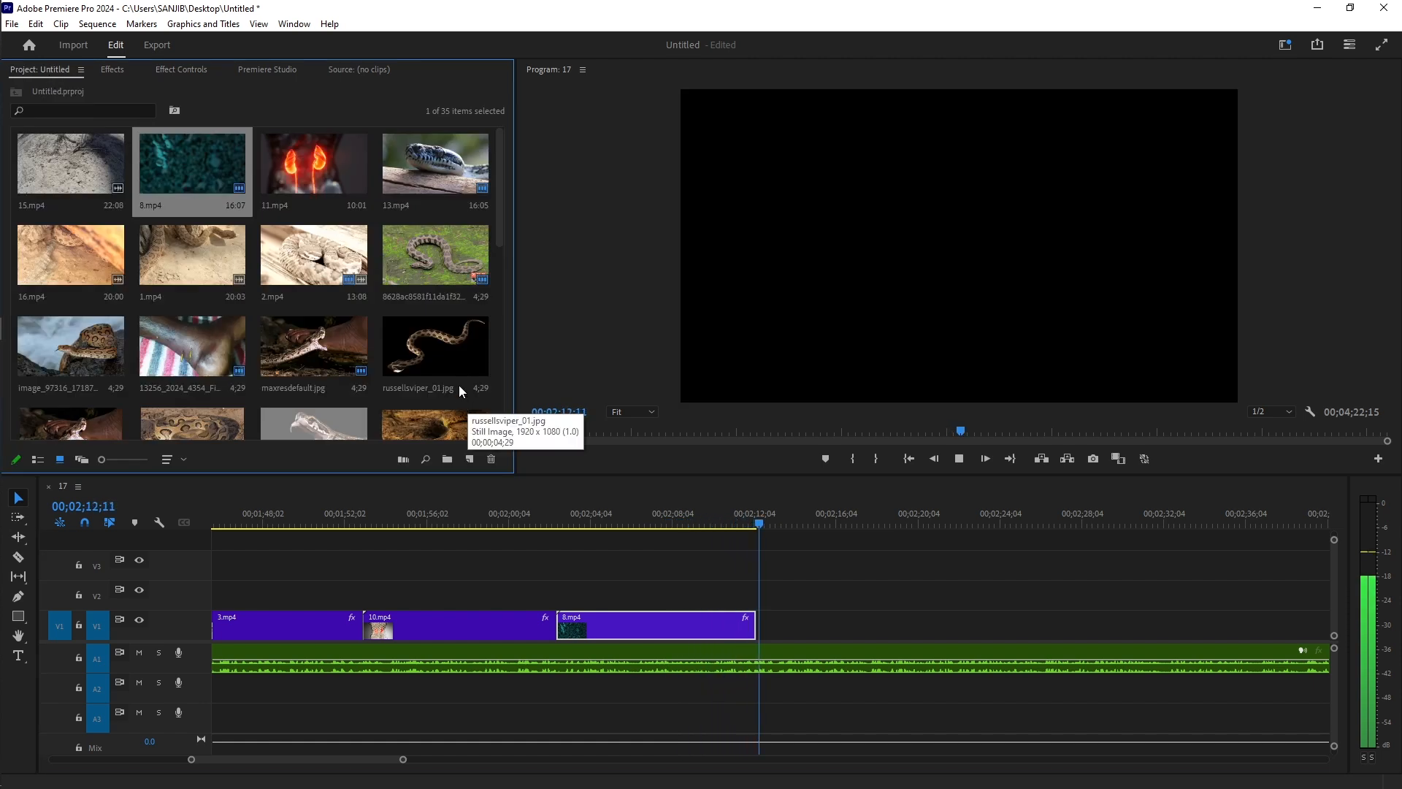
scroll(459, 385, down, 5)
key(space)
Step: Place FlexClip.mp4 on V2 above 10.mp4 and 8.mp4, ending flush with 8.mp4, and delete its accompanying audio
drag(500, 309, 502, 394)
scroll(177, 340, up, 1)
right_click(845, 566)
drag(50, 294, 499, 595)
click(877, 280)
click(884, 719)
key(Delete)
drag(774, 524, 769, 543)
scroll(327, 312, up, 1)
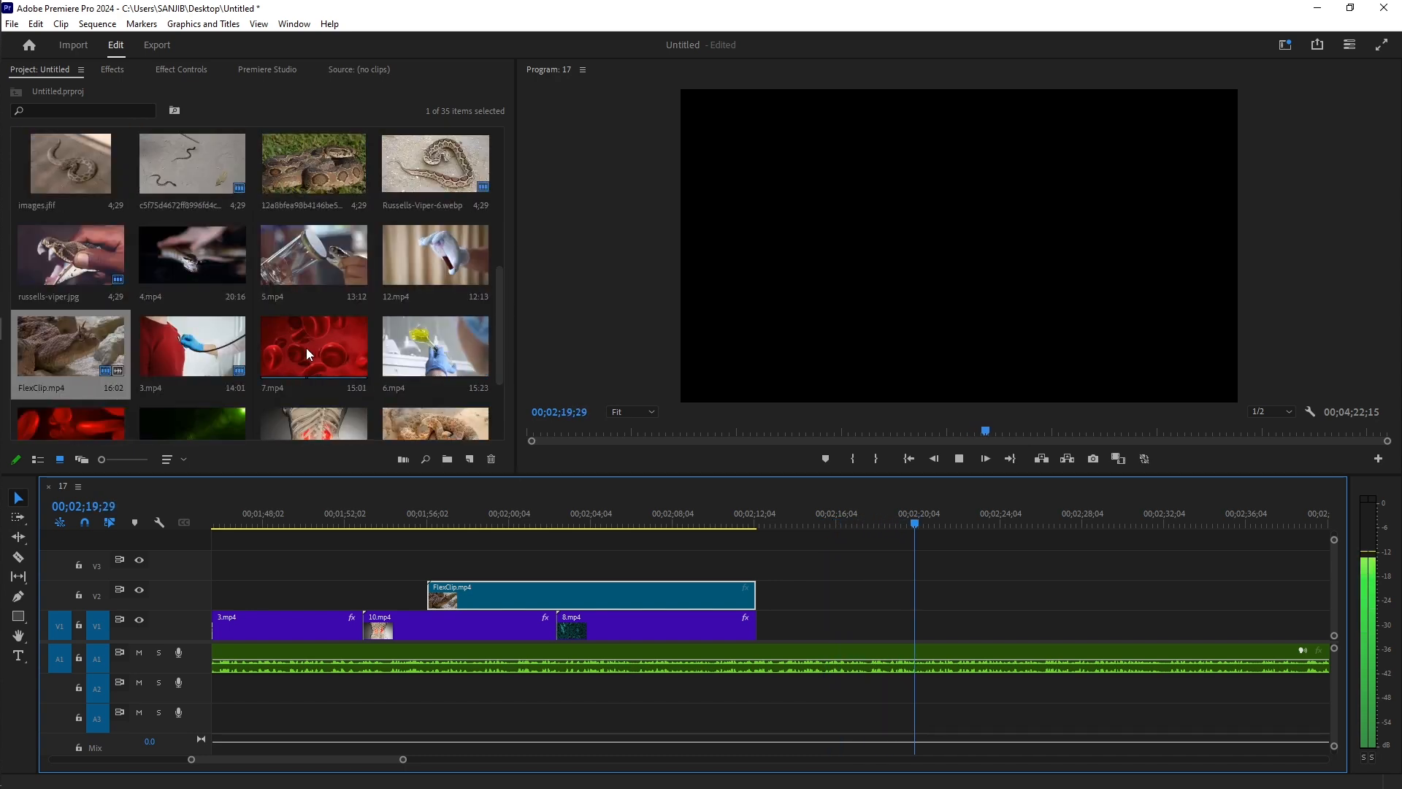
Step: Add 7.mp4 to V1 directly after 8.mp4 and set its Scale to 154
drag(305, 348, 761, 626)
click(181, 69)
drag(201, 159, 239, 159)
Step: Play 7.mp4 against the audio and trim the clip's end to about 00;02;21;16
key(space)
key(space)
drag(1060, 629, 946, 630)
key(space)
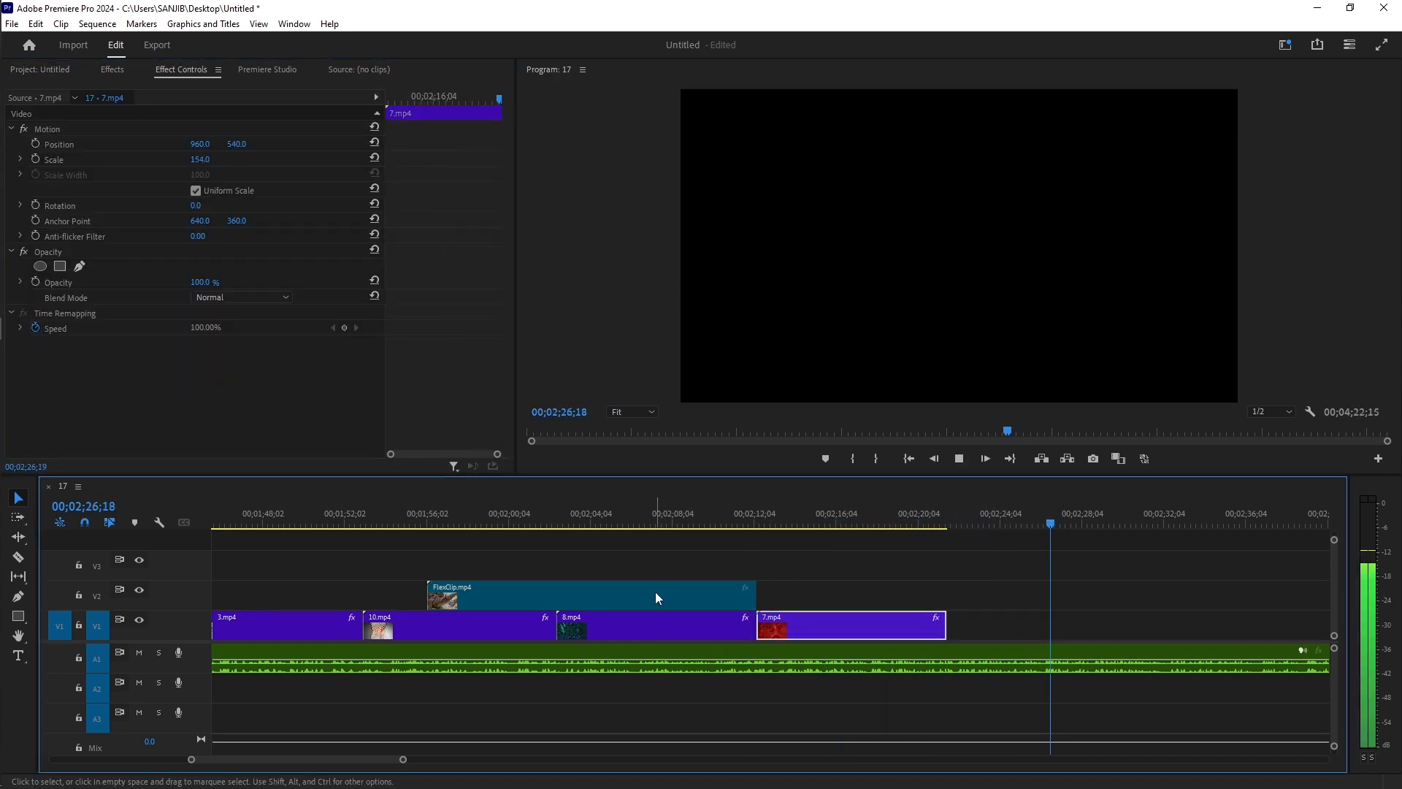
Step: Move FlexClip.mp4 from V2 to V1 directly after 7.mp4 and set its Scale to 100
drag(655, 592, 1176, 626)
drag(200, 160, 222, 156)
click(200, 159)
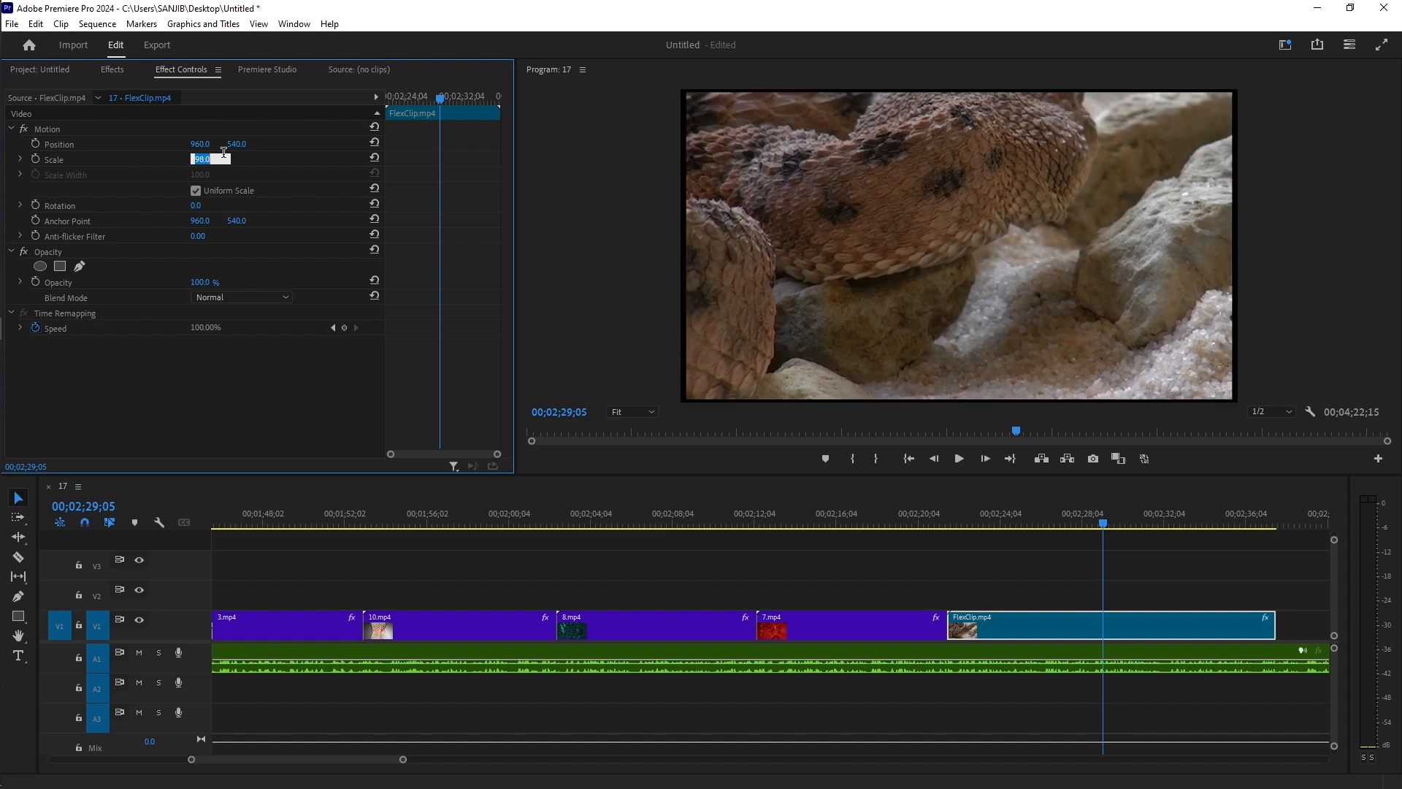
text(100)
key(Return)
Step: Play FlexClip.mp4 against the audio, trim its end to about 00;02;30;24 and return to the project media
key(space)
key(space)
drag(1274, 627, 1136, 626)
drag(1165, 524, 1110, 524)
key(space)
click(39, 70)
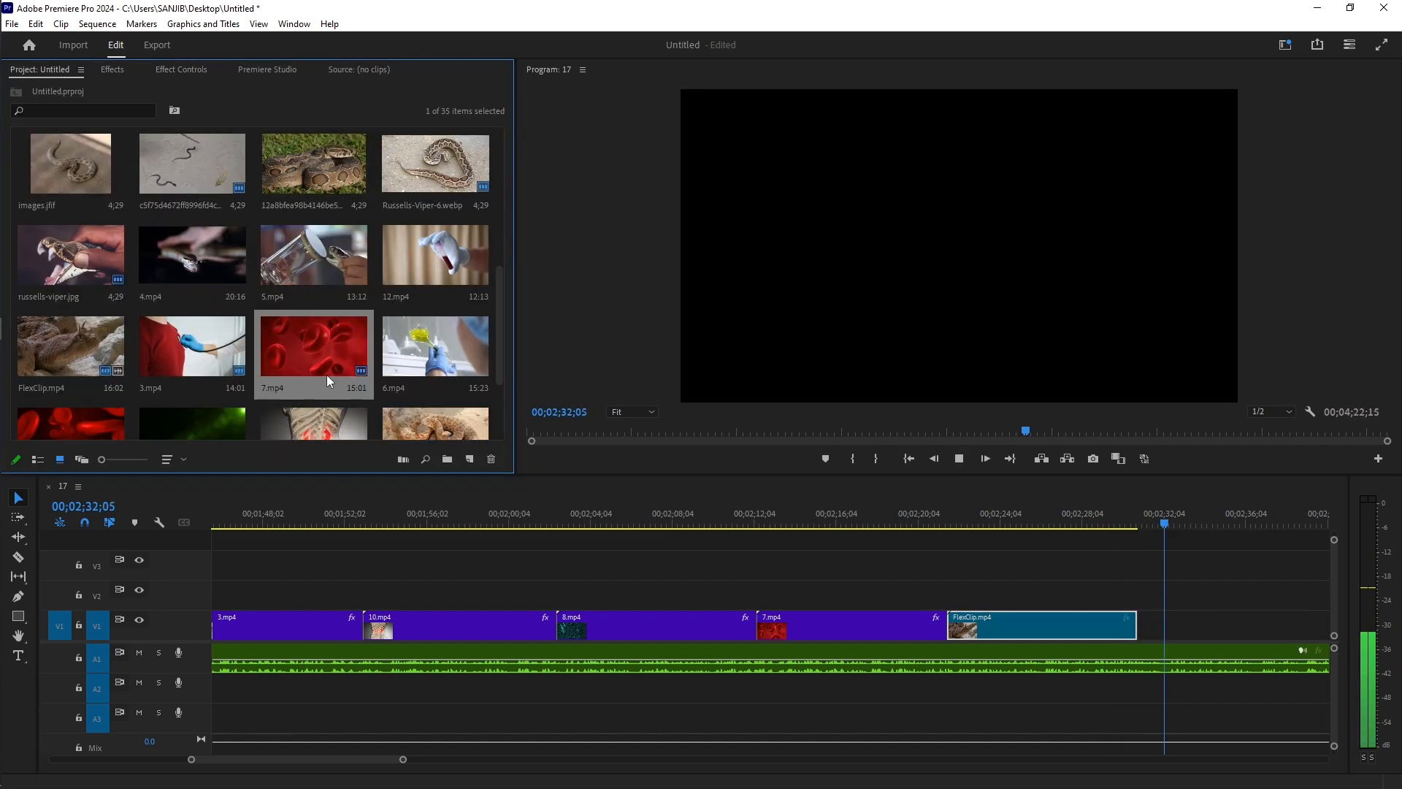
Step: Add russellsviper_01.jpg to V1 directly after FlexClip.mp4 and extend its end to about 00;02;40;15
key(space)
drag(500, 298, 499, 161)
drag(436, 347, 1150, 629)
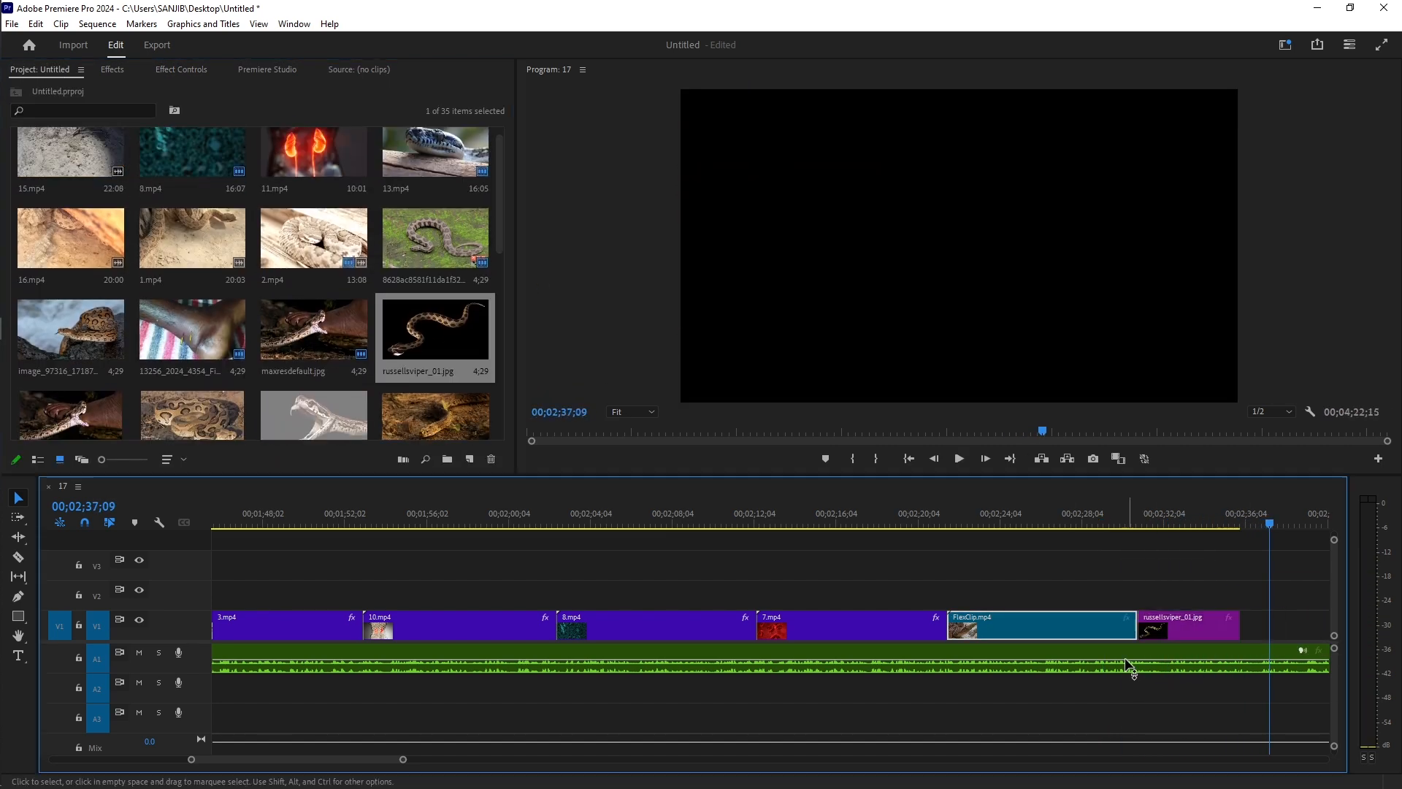
scroll(1132, 668, down, 6)
click(678, 524)
drag(728, 630, 825, 630)
Step: Keyframe russellsviper_01.jpg's Scale from 100 near its start to slightly larger at 00;02;40;13 with eased interpolation, and play it
drag(678, 525, 632, 528)
click(744, 627)
click(35, 160)
click(823, 525)
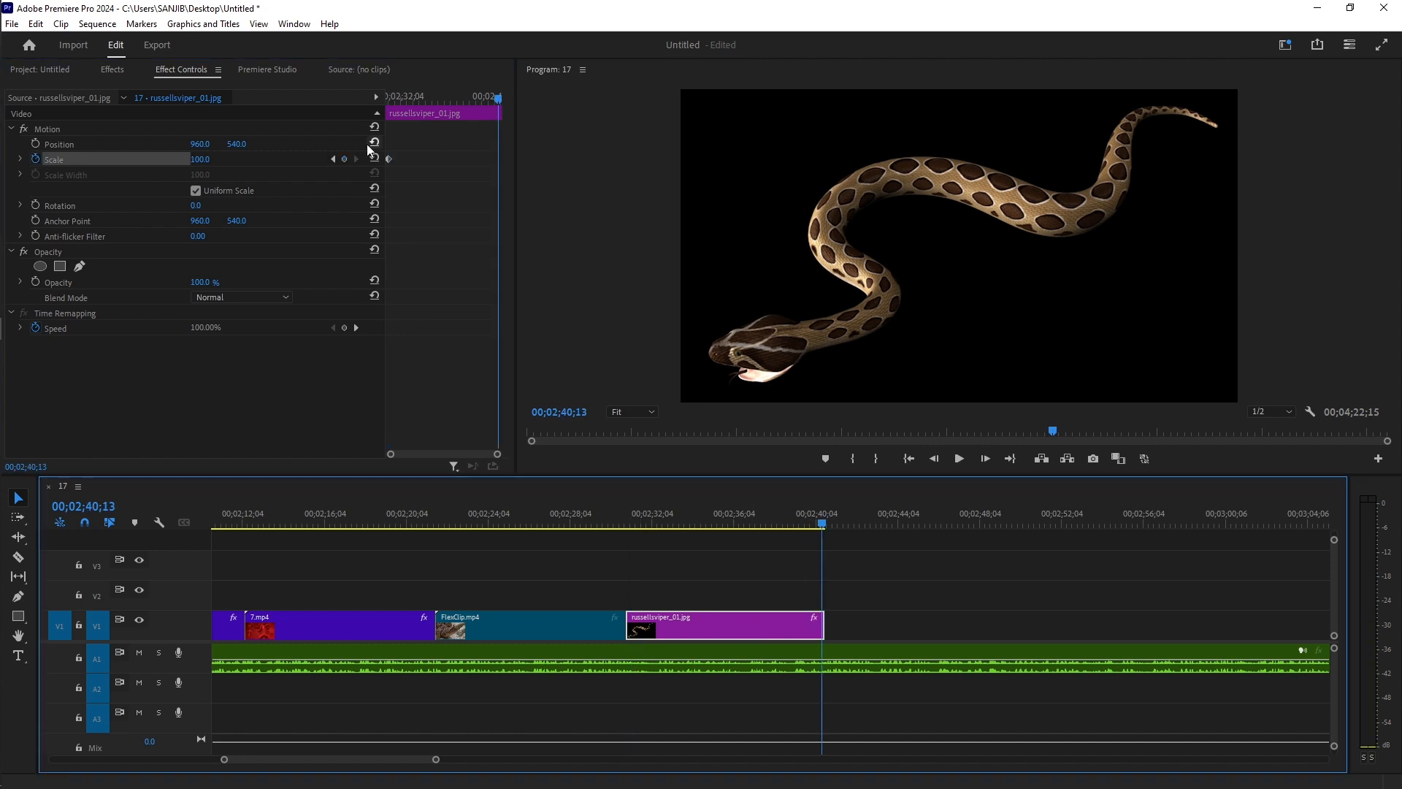
drag(200, 160, 216, 159)
right_click(498, 159)
click(544, 385)
click(630, 526)
key(space)
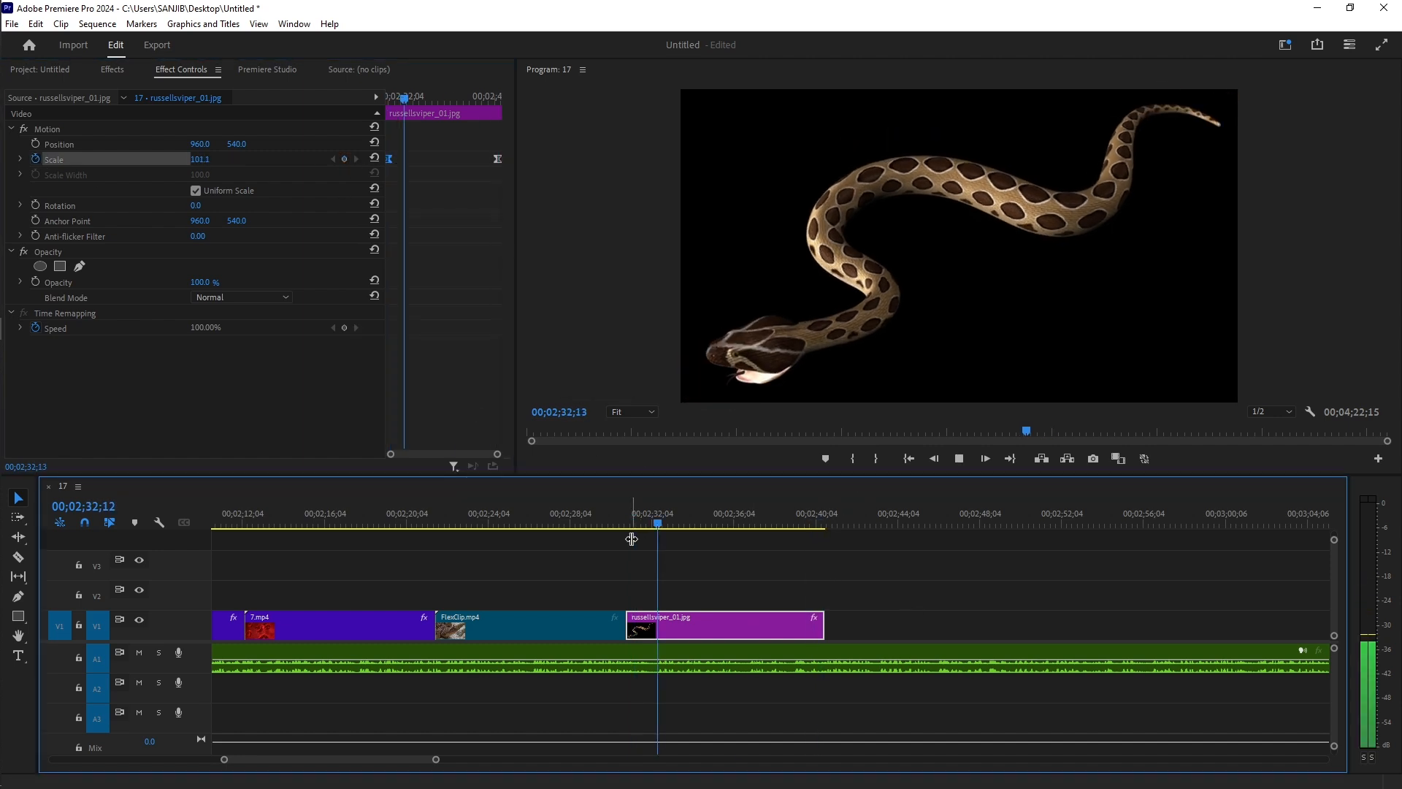
Step: Add the bitten foot image 13256_2024_4354_Fig1_HTML.jpg to V1 directly after russellsviper_01.jpg
click(39, 70)
key(space)
scroll(272, 326, down, 5)
scroll(272, 320, down, 3)
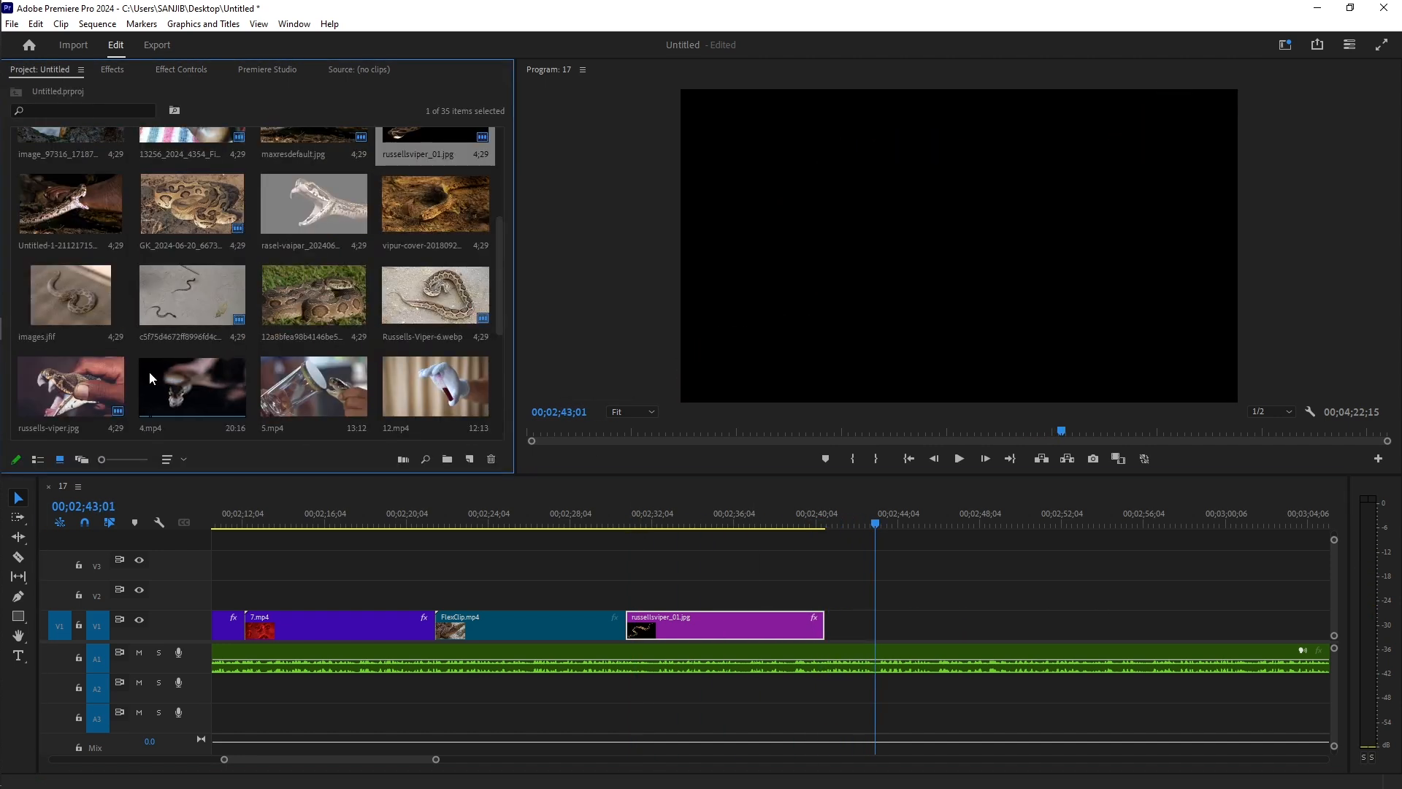
scroll(149, 371, down, 3)
drag(199, 348, 832, 626)
Step: Scale the foot image up to fill the frame and keyframe its Scale from near its start to 301 at 00;02;45;06
click(183, 70)
click(873, 626)
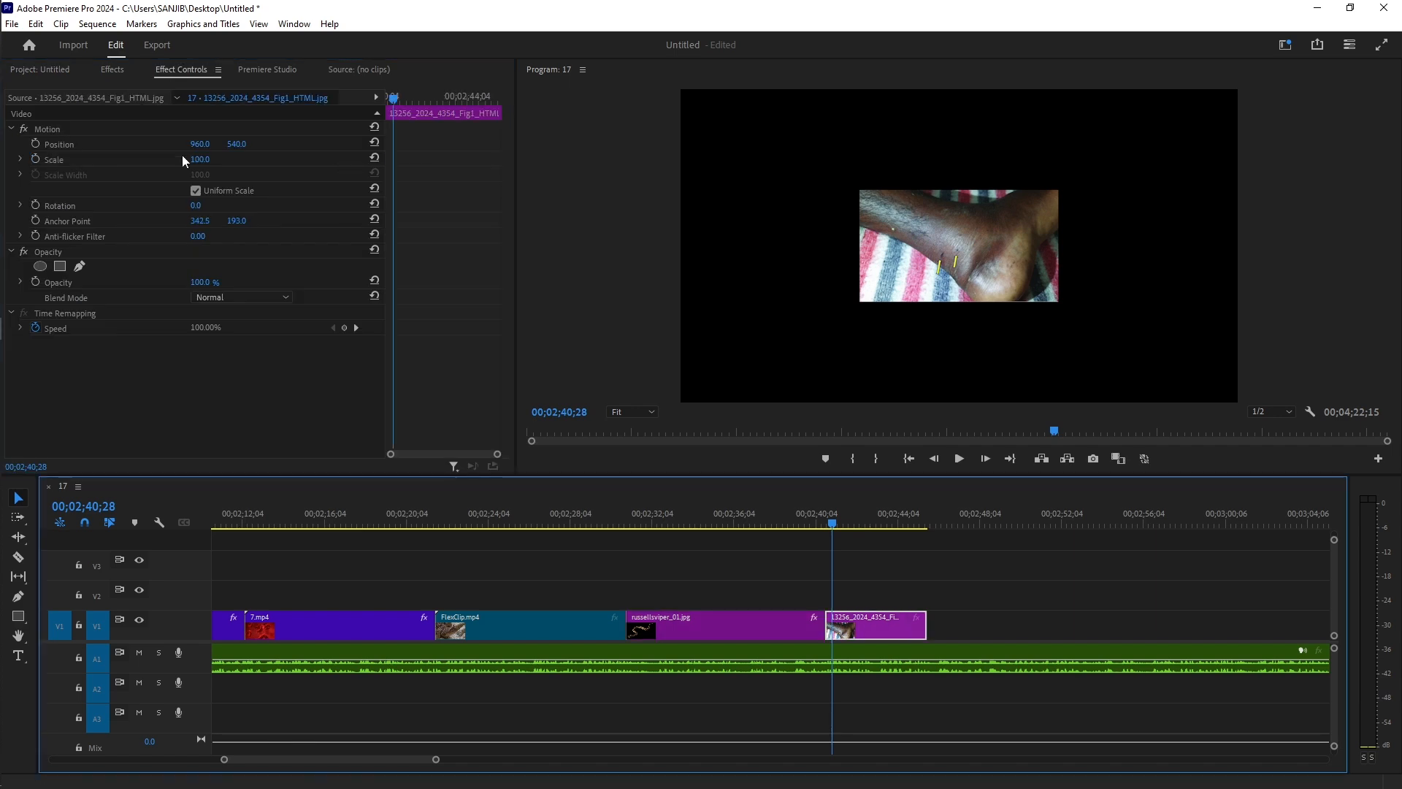
drag(199, 159, 330, 160)
click(35, 159)
drag(835, 524, 919, 524)
drag(199, 159, 207, 159)
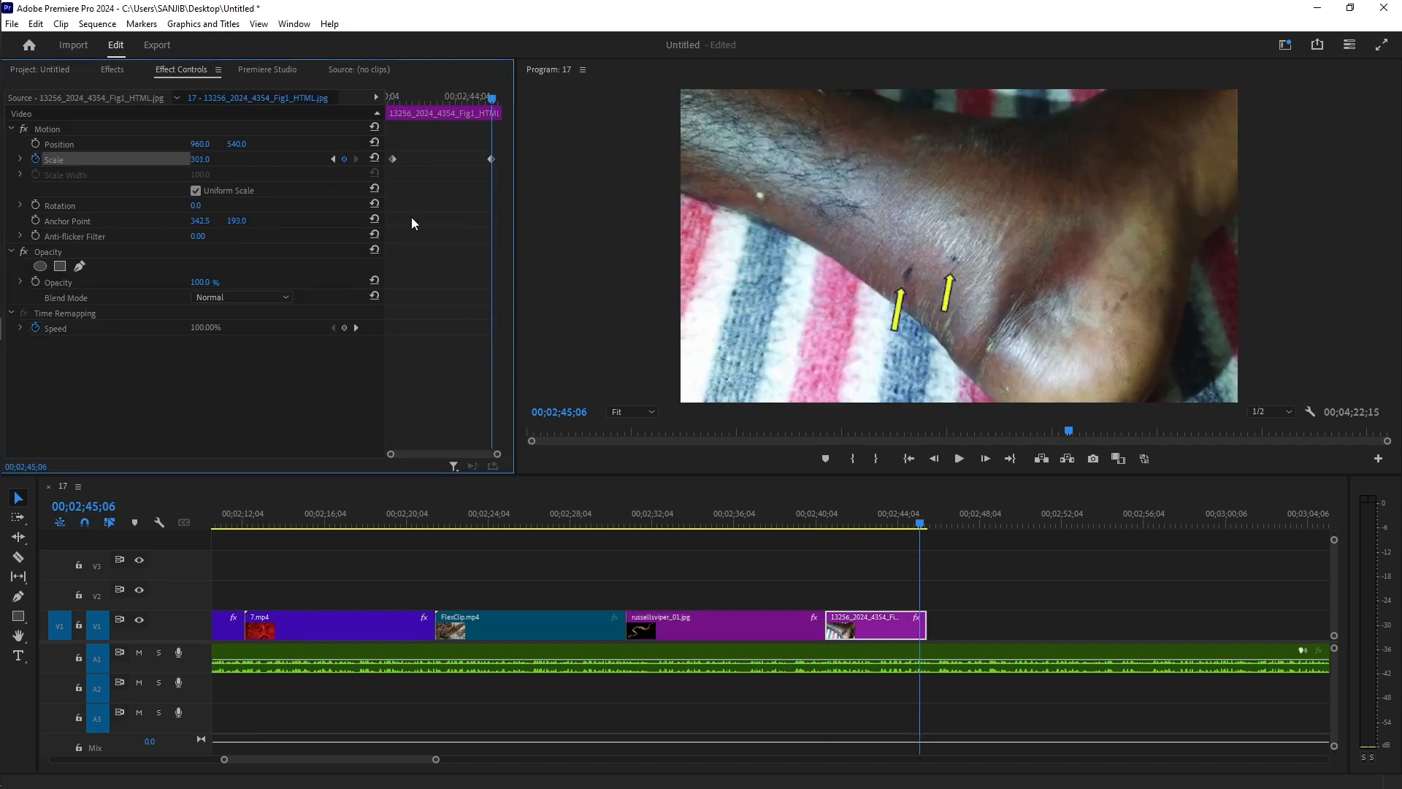
Step: Add 4.mp4 to V1 directly after the foot image and open its effect settings
click(43, 71)
key(space)
drag(501, 263, 505, 375)
drag(193, 250, 932, 626)
click(979, 626)
click(181, 70)
drag(198, 159, 198, 159)
Step: Play 4.mp4 against the audio, trim its end to about 00;02;54;23 and return to the project media
drag(1122, 523, 991, 525)
key(space)
scroll(877, 643, down, 5)
key(space)
drag(972, 625, 741, 626)
key(space)
click(48, 72)
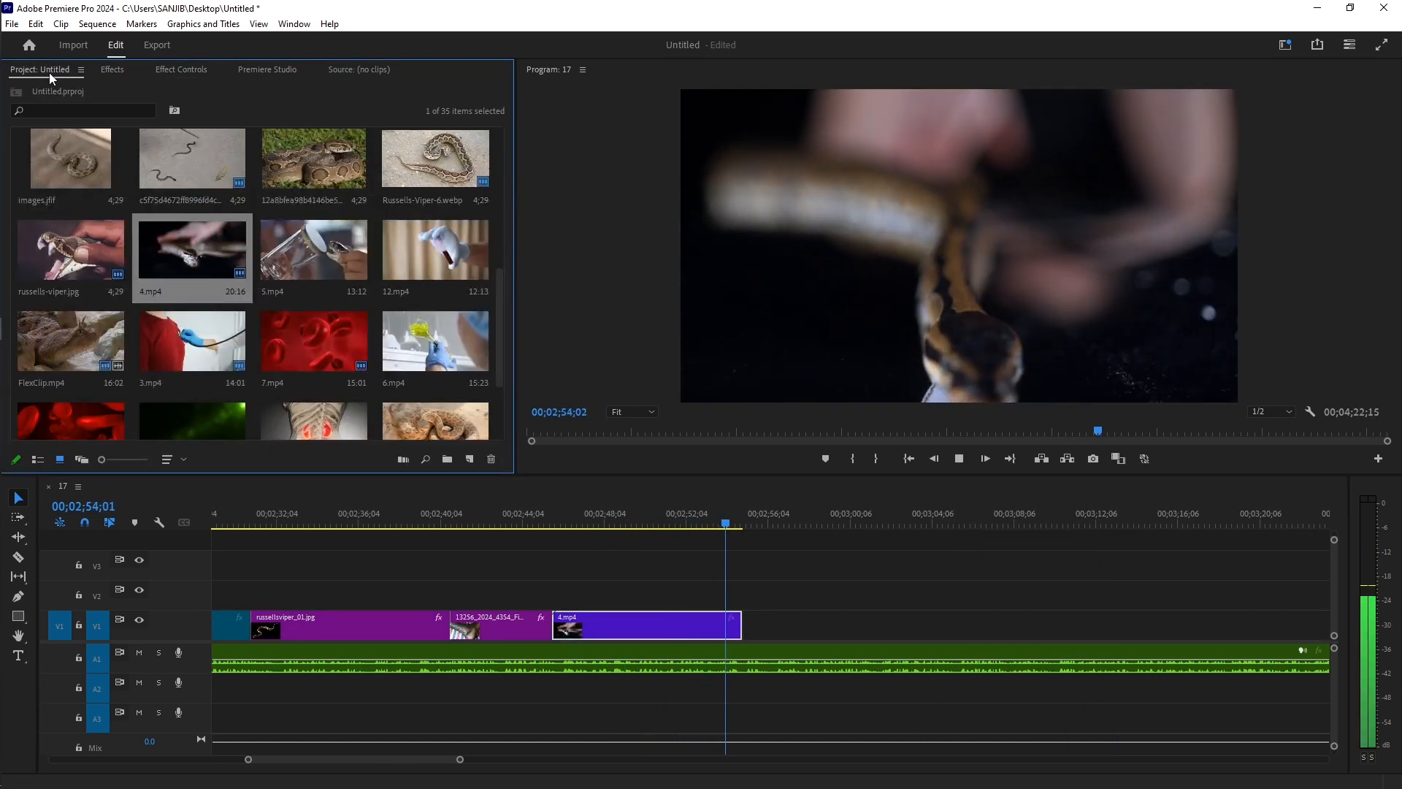
Step: Add 14.mp4 to V1 directly after 4.mp4 and set its Scale to 153
key(space)
drag(502, 300, 501, 357)
click(173, 297)
drag(172, 293, 752, 625)
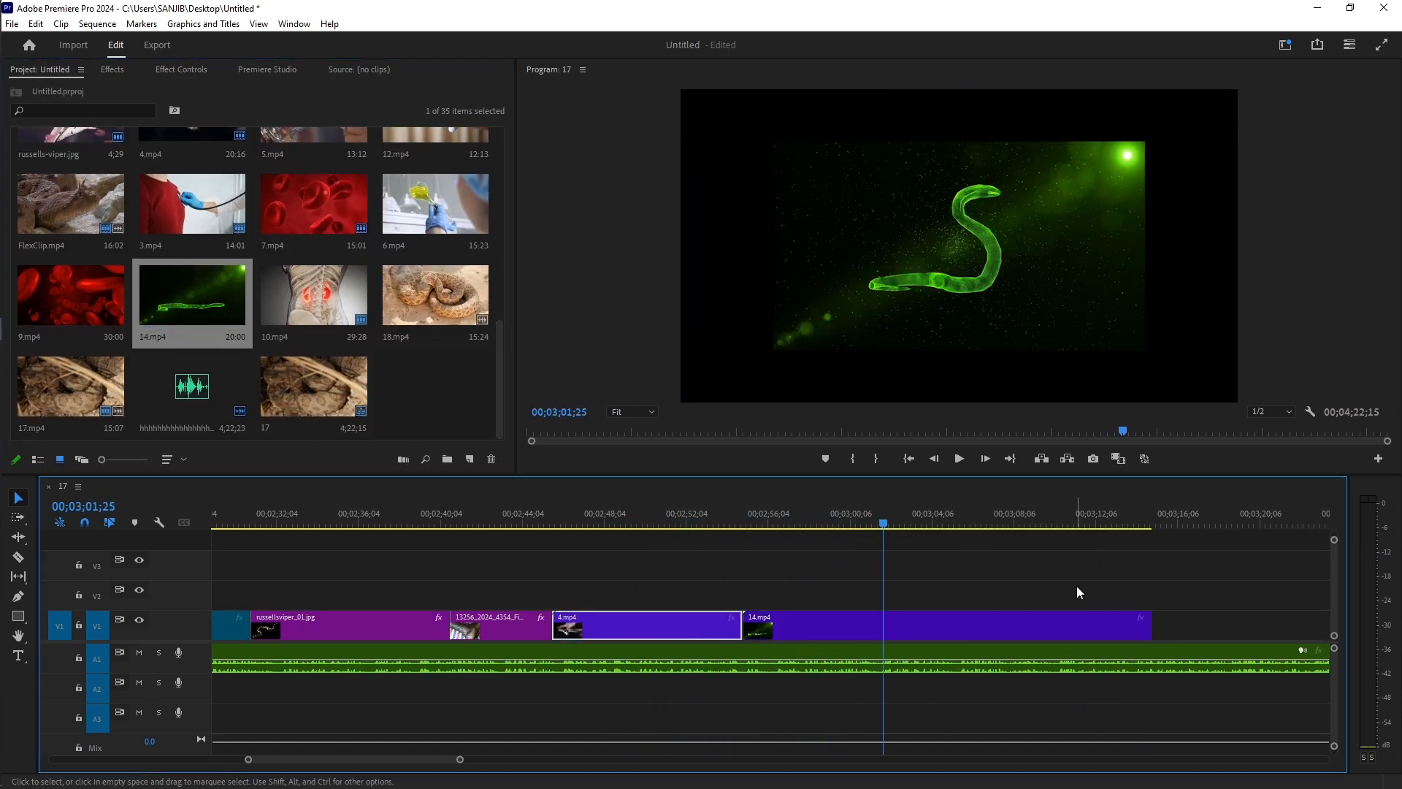
click(181, 70)
Step: Trim 14.mp4's end to about 00;03;04;00 and play the audio that follows it
drag(1148, 625, 916, 625)
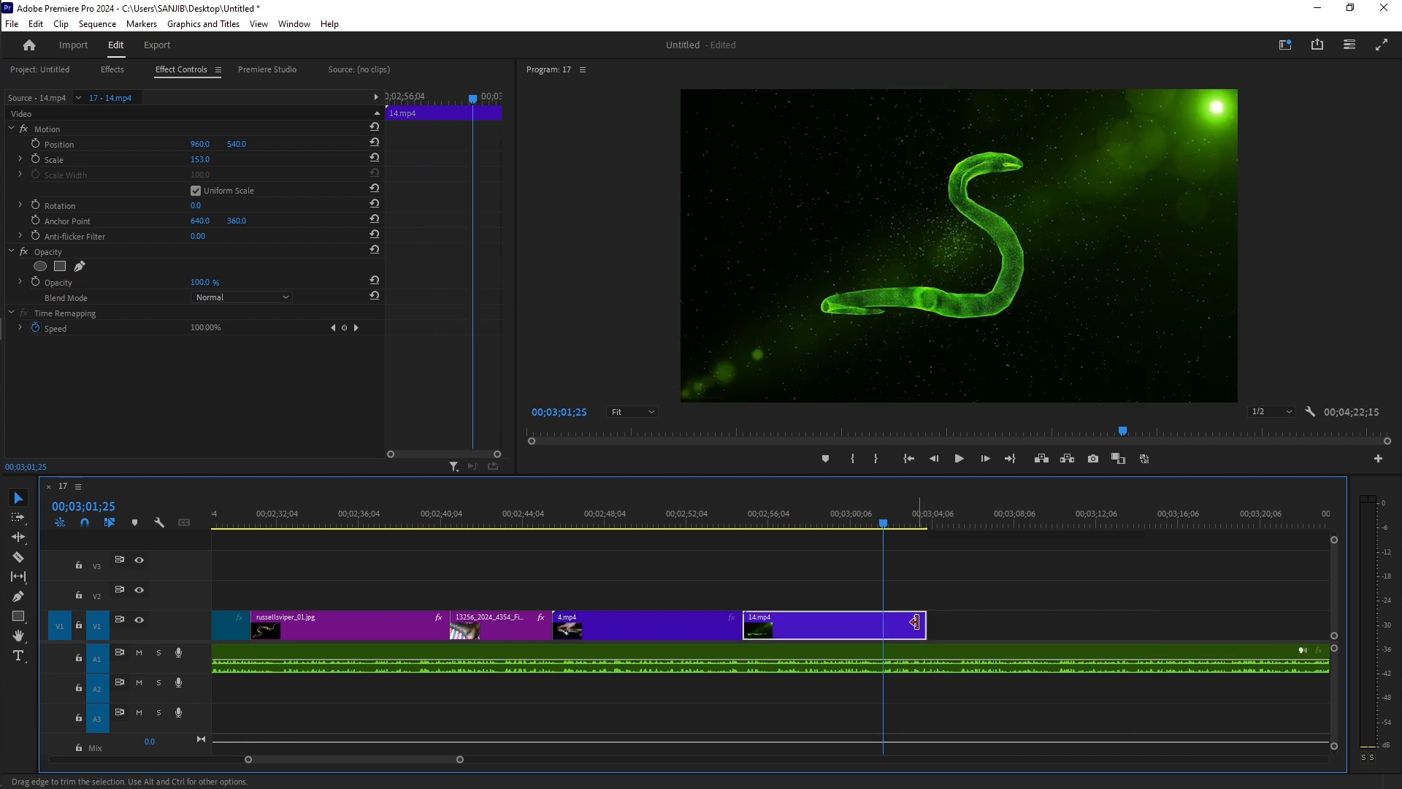
key(space)
click(44, 70)
key(space)
Step: Add 6.mp4 to V1 directly after 14.mp4 and scale it up to fill the frame
drag(502, 402, 942, 626)
key(space)
key(space)
click(181, 69)
drag(200, 160, 238, 160)
Step: Play 6.mp4 against the audio, trim its end to about 00;03;14;13 and return to the project media
key(space)
key(space)
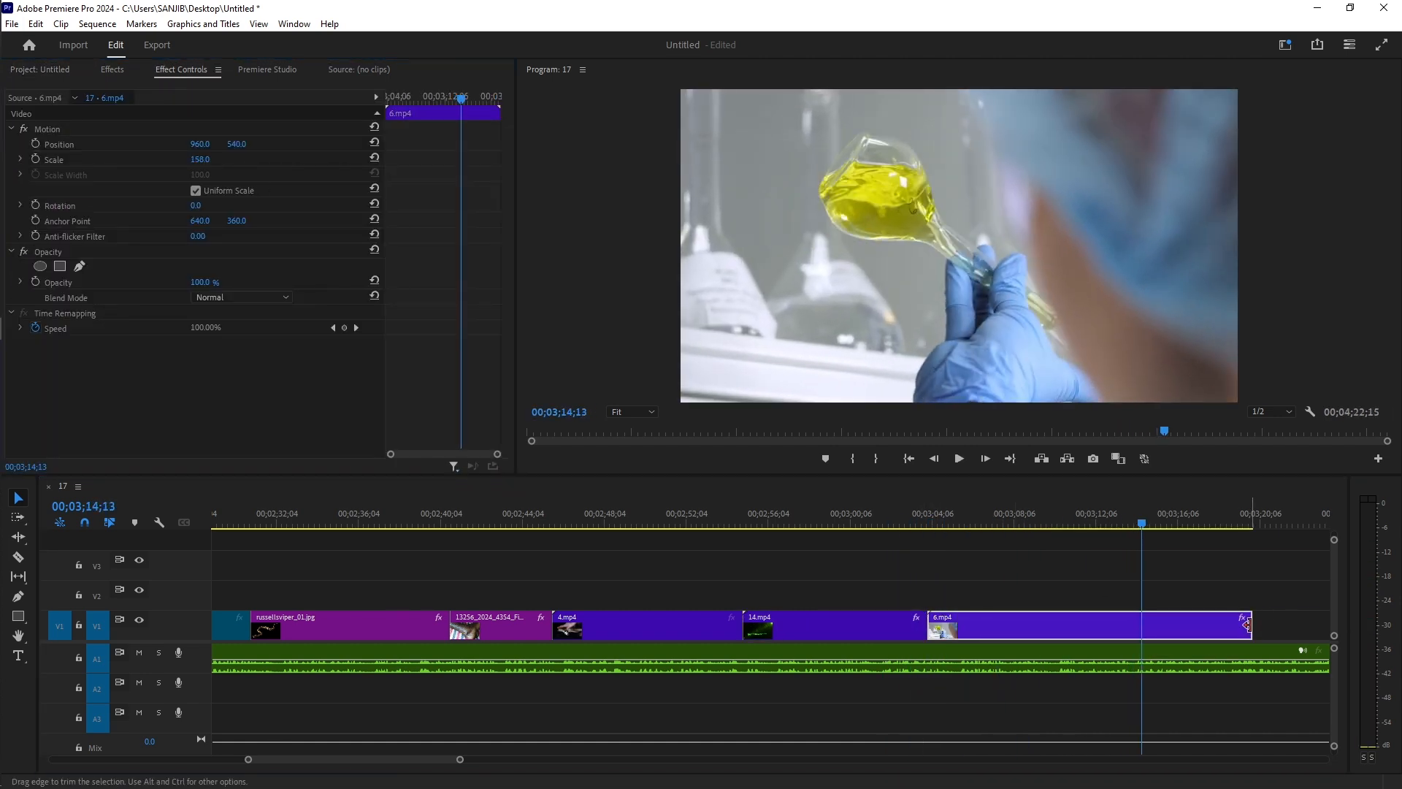
drag(1251, 625, 1139, 626)
click(931, 520)
key(space)
click(40, 69)
drag(344, 760, 385, 760)
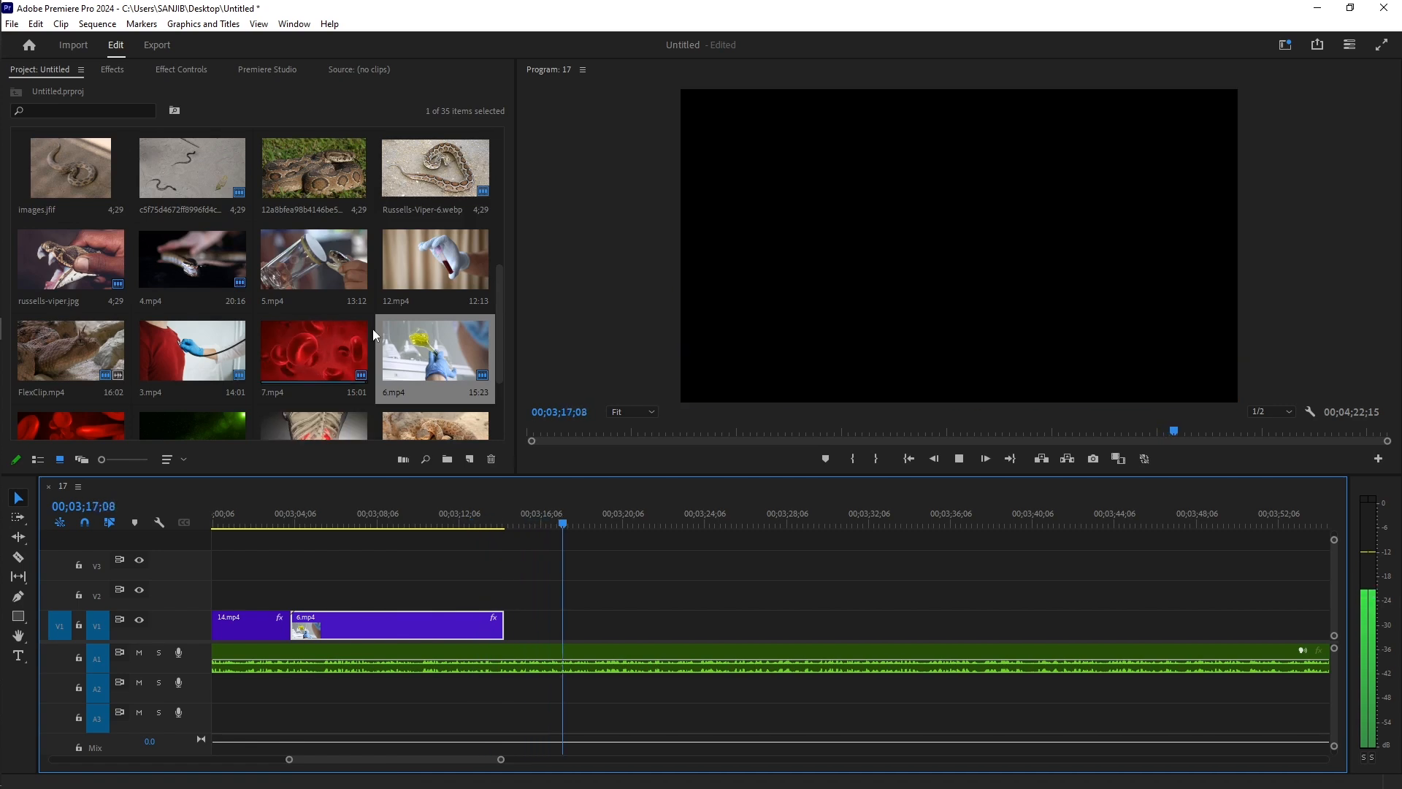
Step: Add image_97316_1718786075.webp to V1 directly after 6.mp4 and extend its end to about 00;03;23;17
drag(498, 343, 522, 216)
click(196, 293)
click(66, 217)
drag(66, 217, 515, 626)
drag(606, 628, 730, 631)
click(513, 525)
click(181, 70)
key(ctrl+z)
drag(608, 632, 691, 640)
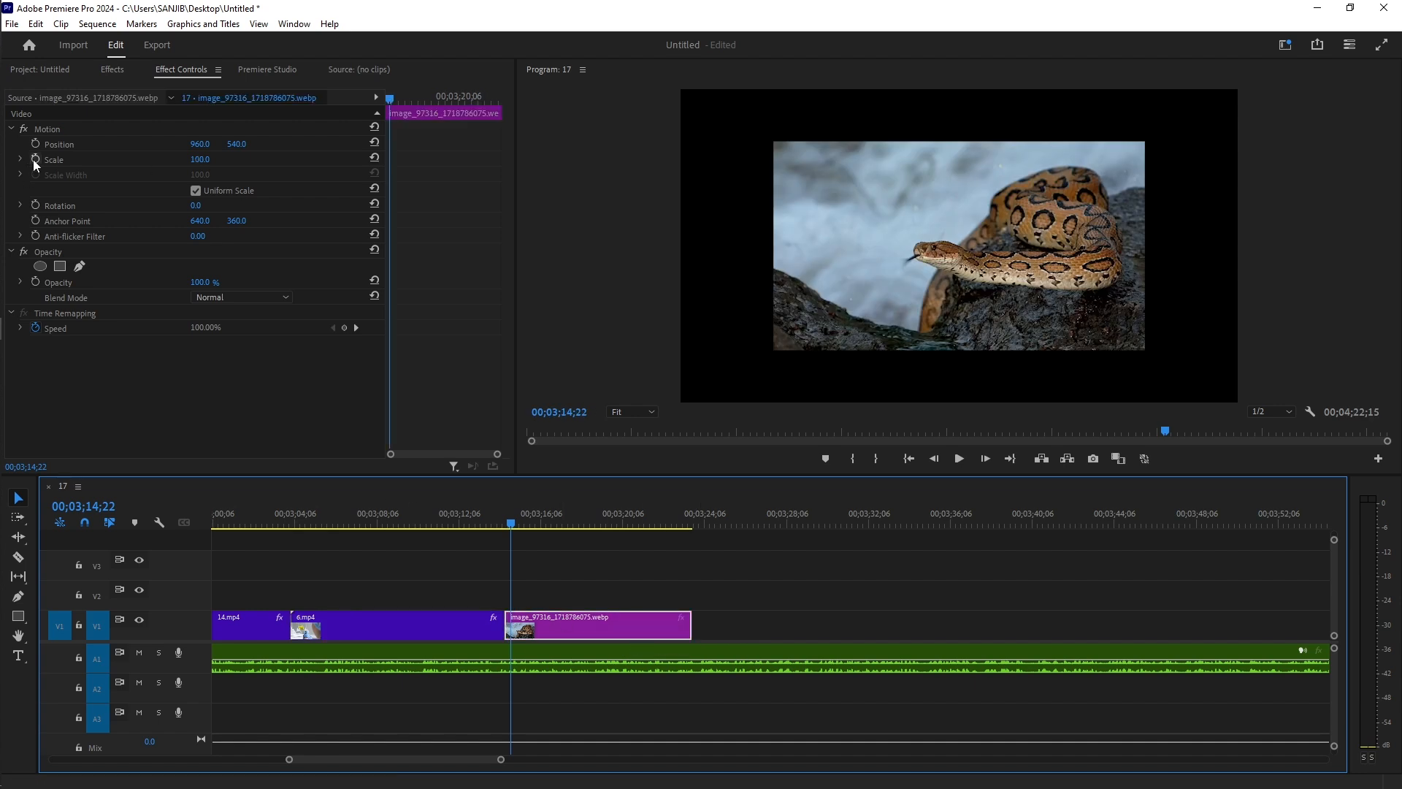
Step: Keyframe the image's Scale from 150 near its start to a larger value at 00;03;23;06, and play it against the audio
drag(514, 525, 684, 526)
click(344, 159)
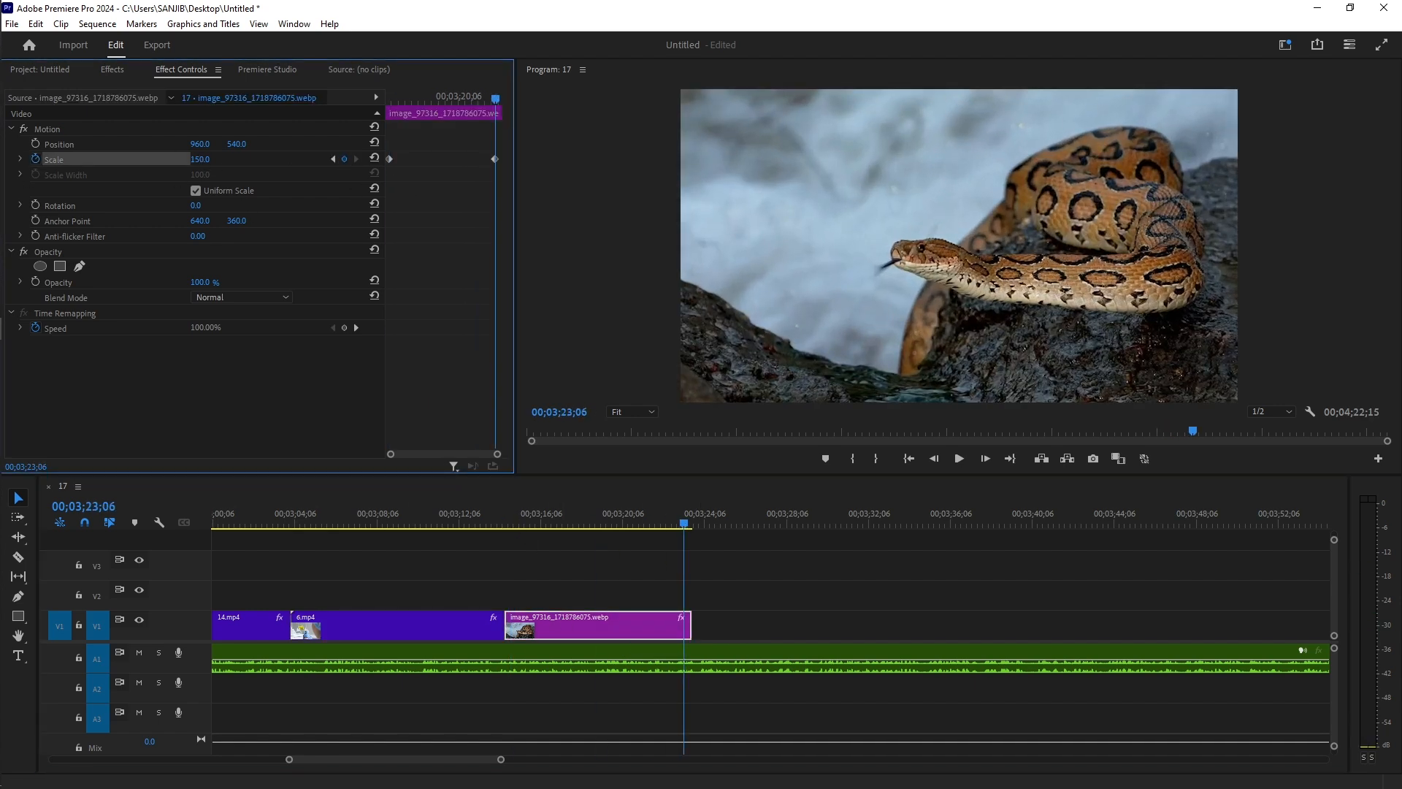
drag(207, 159, 228, 159)
click(507, 525)
drag(509, 527, 683, 526)
key(space)
click(38, 70)
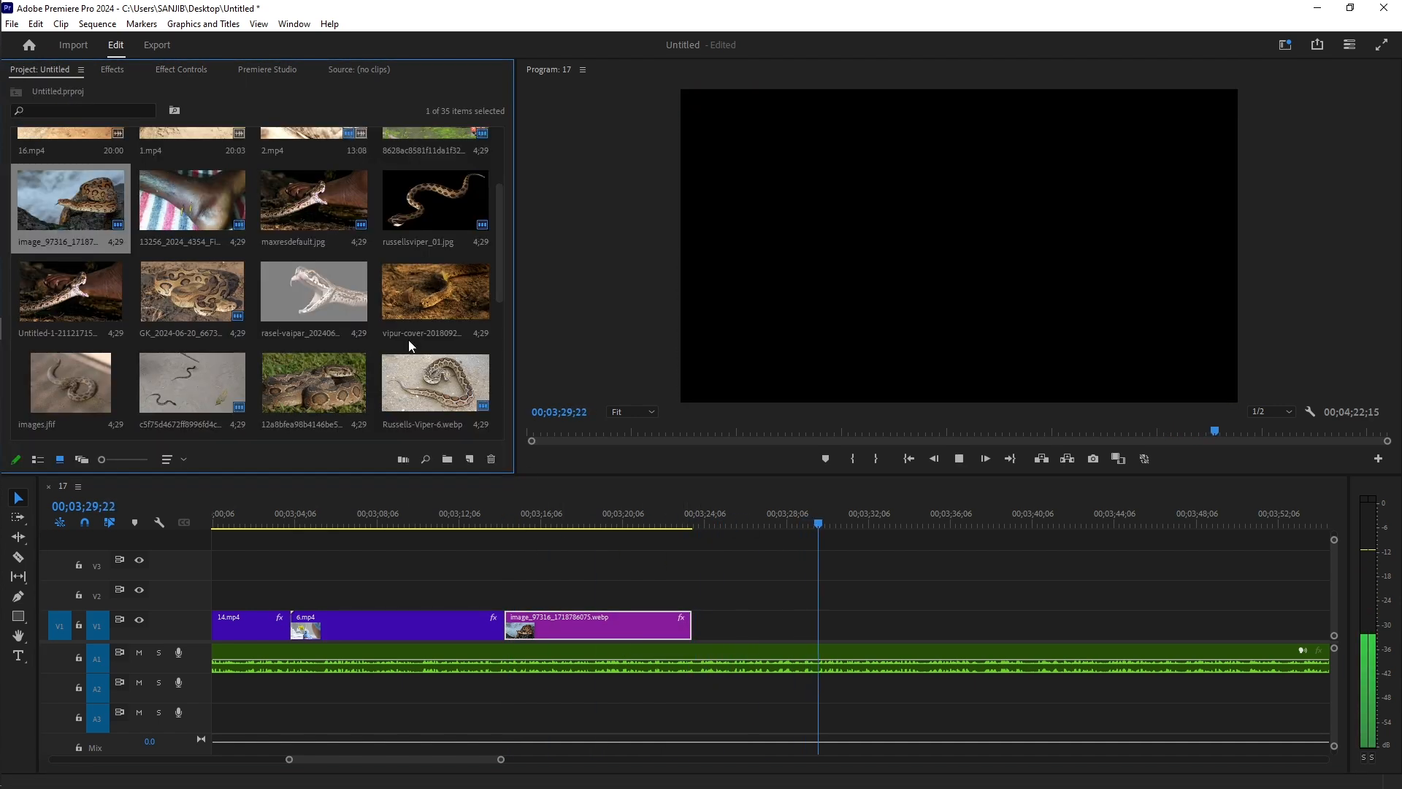
key(space)
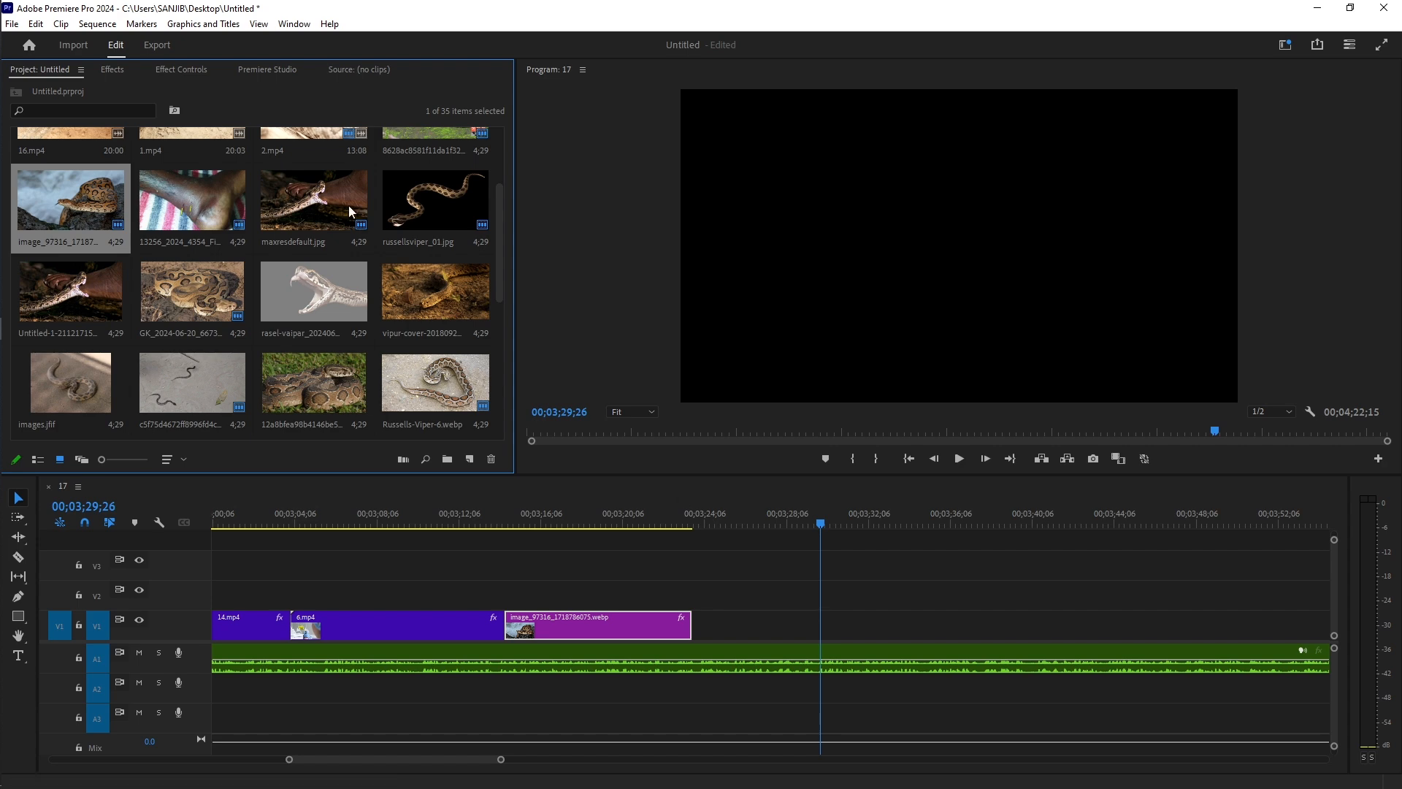
Step: Try 5.mp4 on V1 directly after image_97316_1718786075.webp at Scale 612, and delete the clip from the sequence
scroll(502, 208, down, 5)
scroll(498, 406, down, 1)
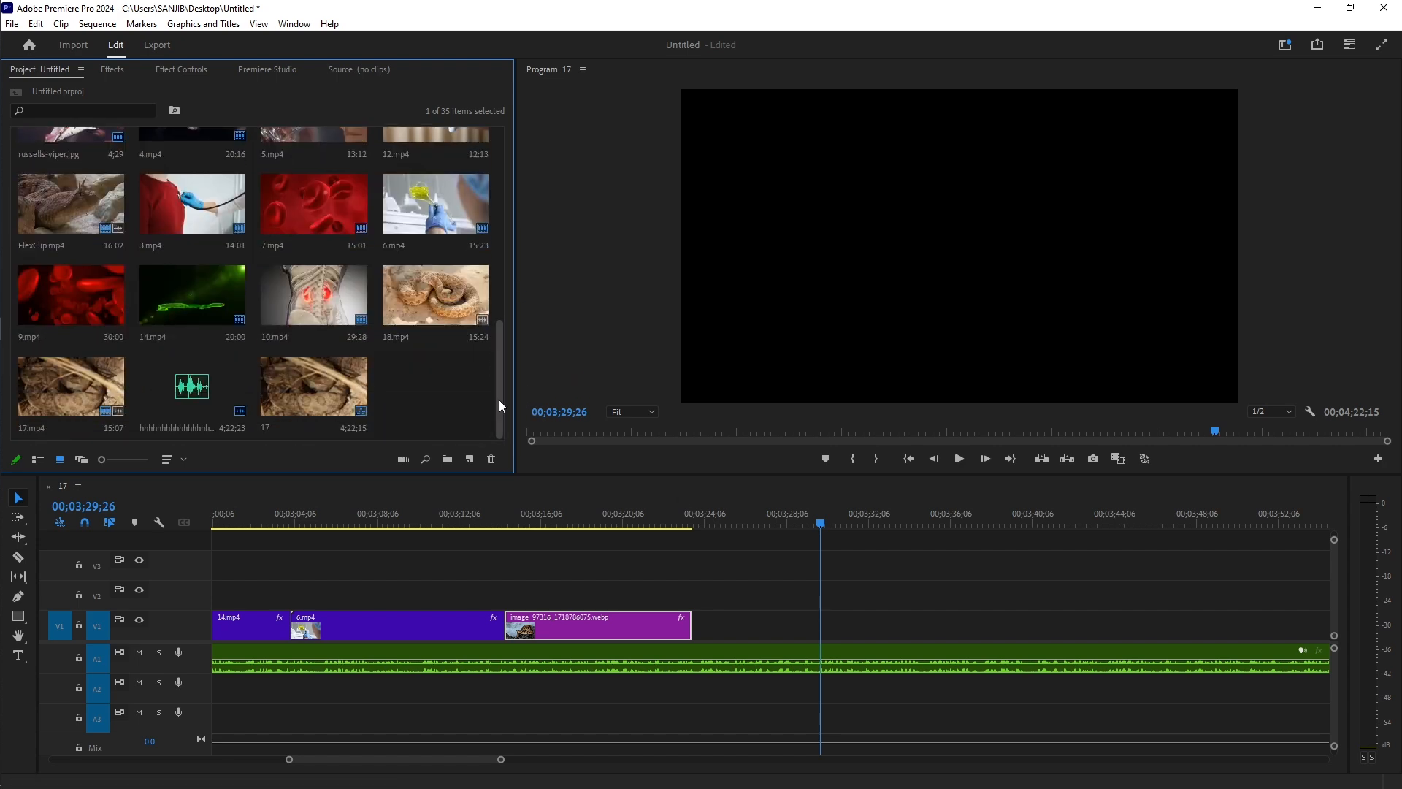
drag(498, 400, 507, 290)
key(space)
drag(305, 297, 701, 626)
drag(877, 526, 865, 526)
click(181, 70)
click(789, 627)
drag(200, 160, 478, 459)
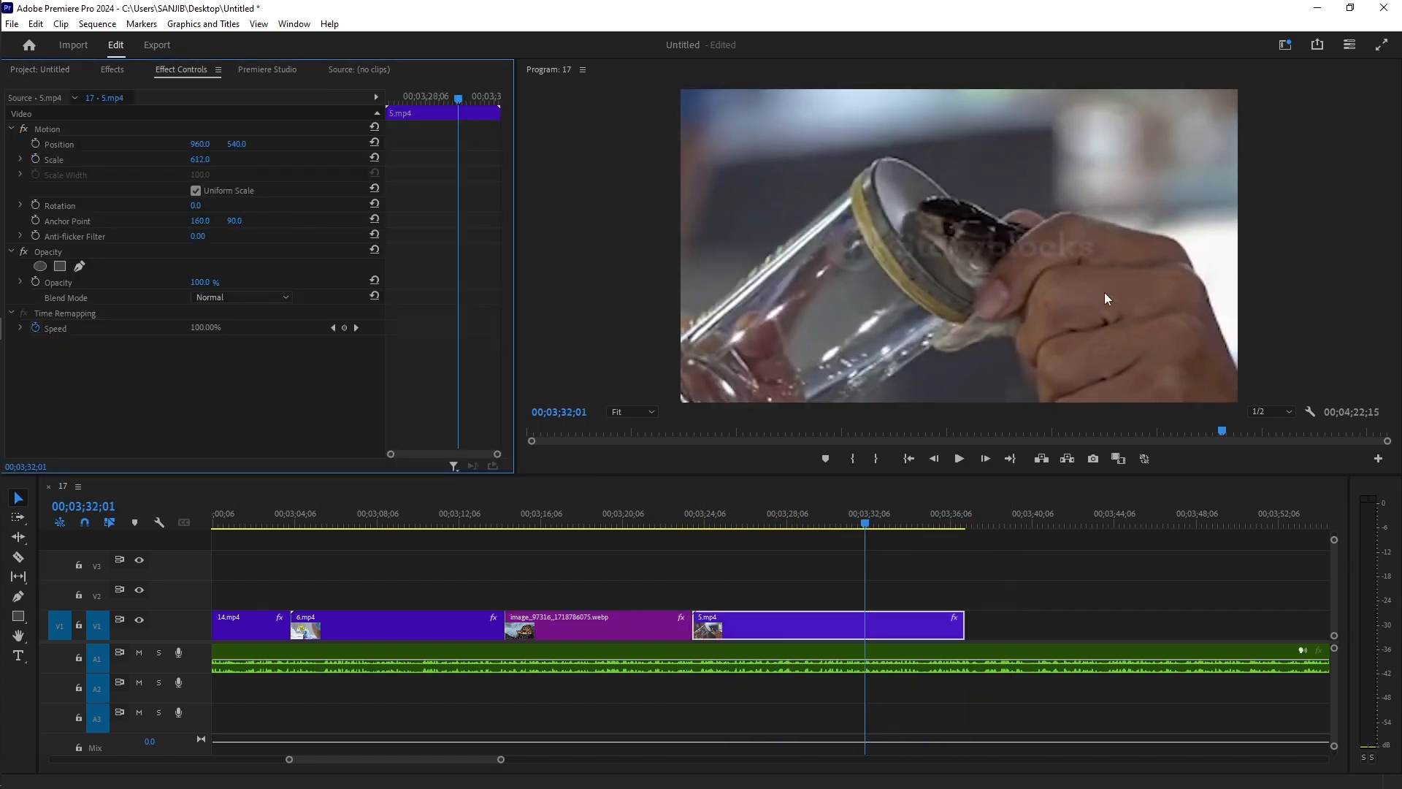
click(906, 627)
key(Delete)
Step: Add 15.mp4 to V1 directly after image_97316_1718786075.webp and delete its linked audio
click(39, 70)
scroll(285, 293, up, 1)
scroll(222, 214, up, 3)
drag(36, 157, 701, 596)
alt+click(767, 692)
key(Delete)
drag(795, 596, 796, 626)
Step: Set 15.mp4's Scale to 153 and trim its end to 00;03;32;01, playing on from there
click(181, 70)
drag(197, 160, 236, 160)
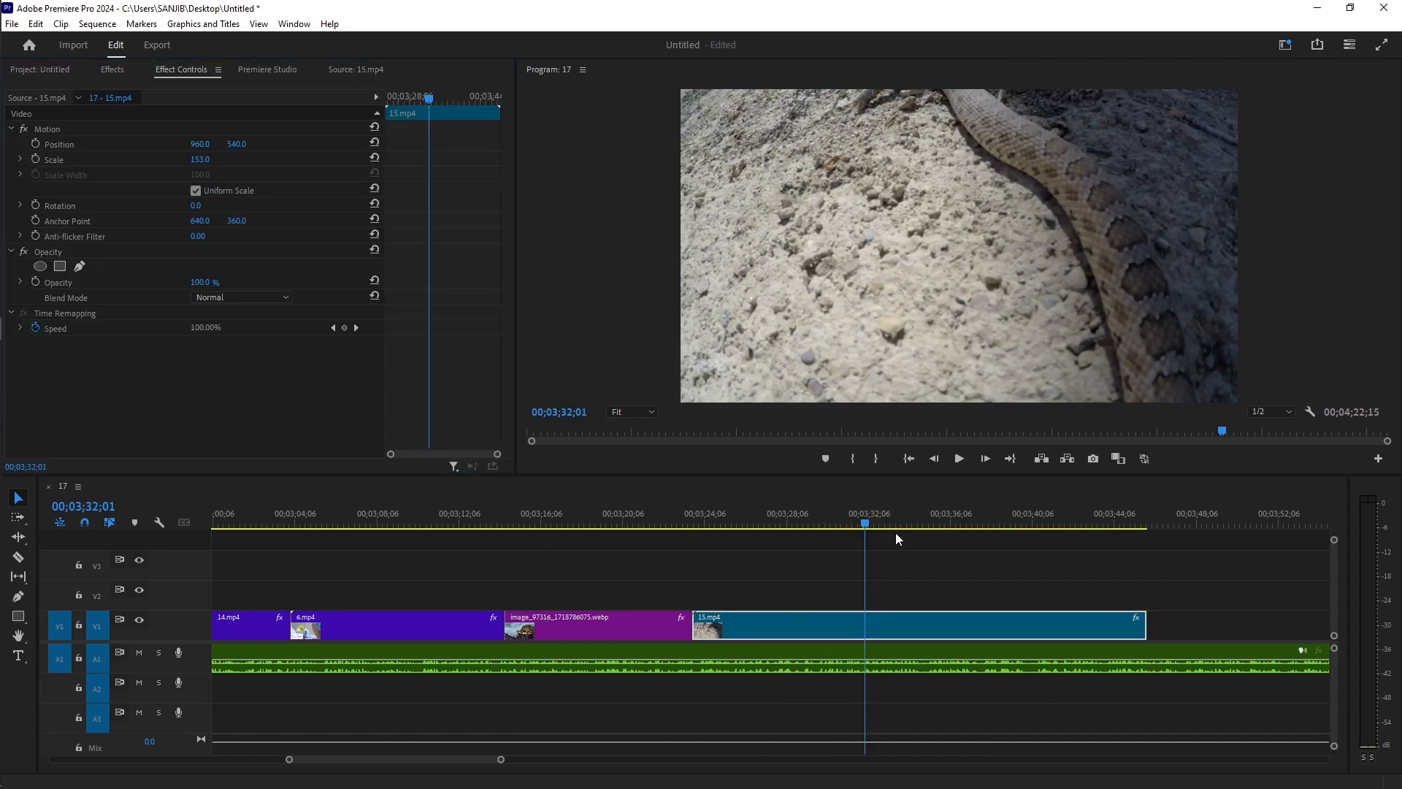
drag(865, 525, 698, 524)
drag(1144, 625, 865, 629)
key(space)
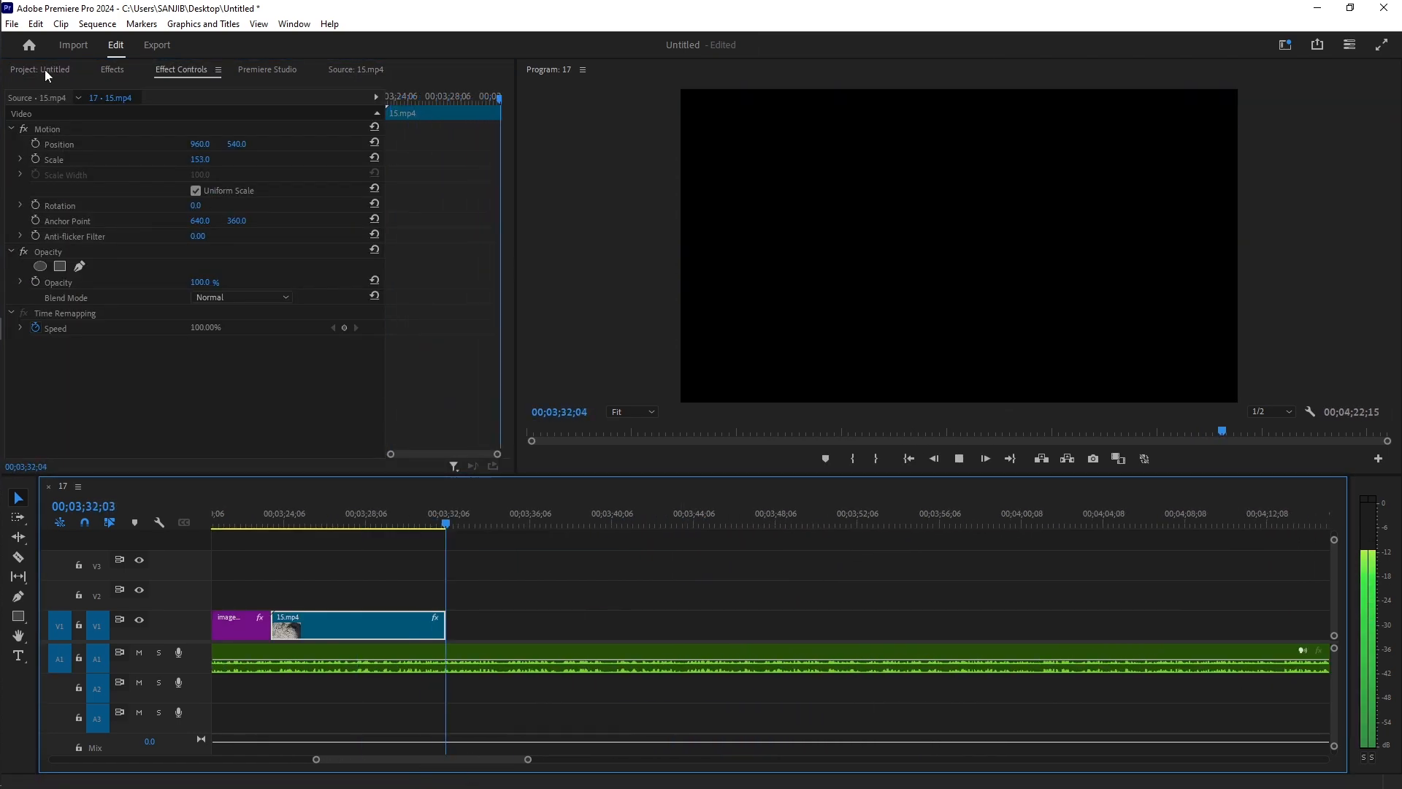
Step: Add 11.mp4, scaled up, to V1 directly after 15.mp4 and trim its end to about 00;03;41;00
click(42, 69)
drag(276, 163, 511, 626)
drag(648, 627, 626, 627)
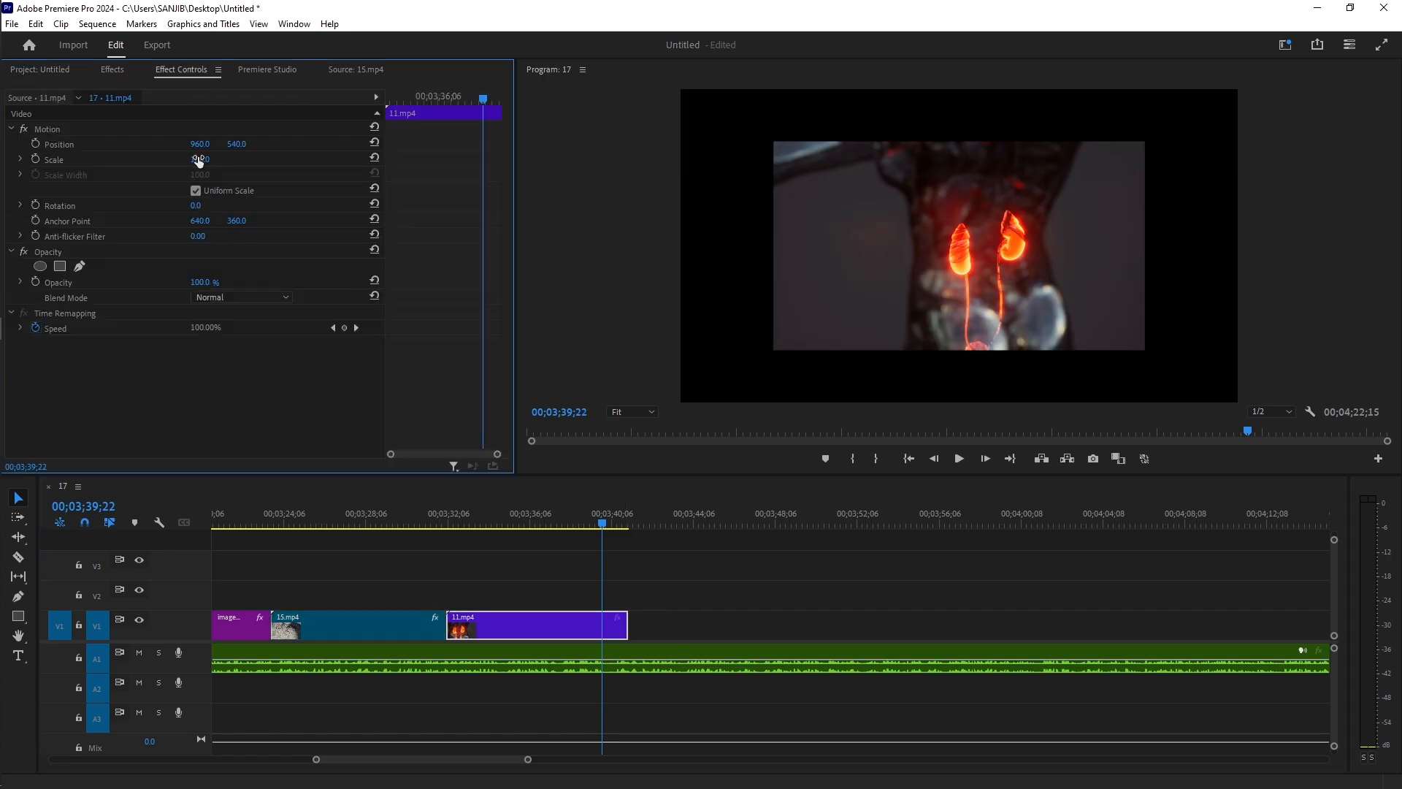
key(space)
Step: Add FlexClip.mp4 without its audio to V1 directly after 11.mp4 and trim its end to about 00;03;50;03
scroll(498, 226, down, 6)
click(90, 231)
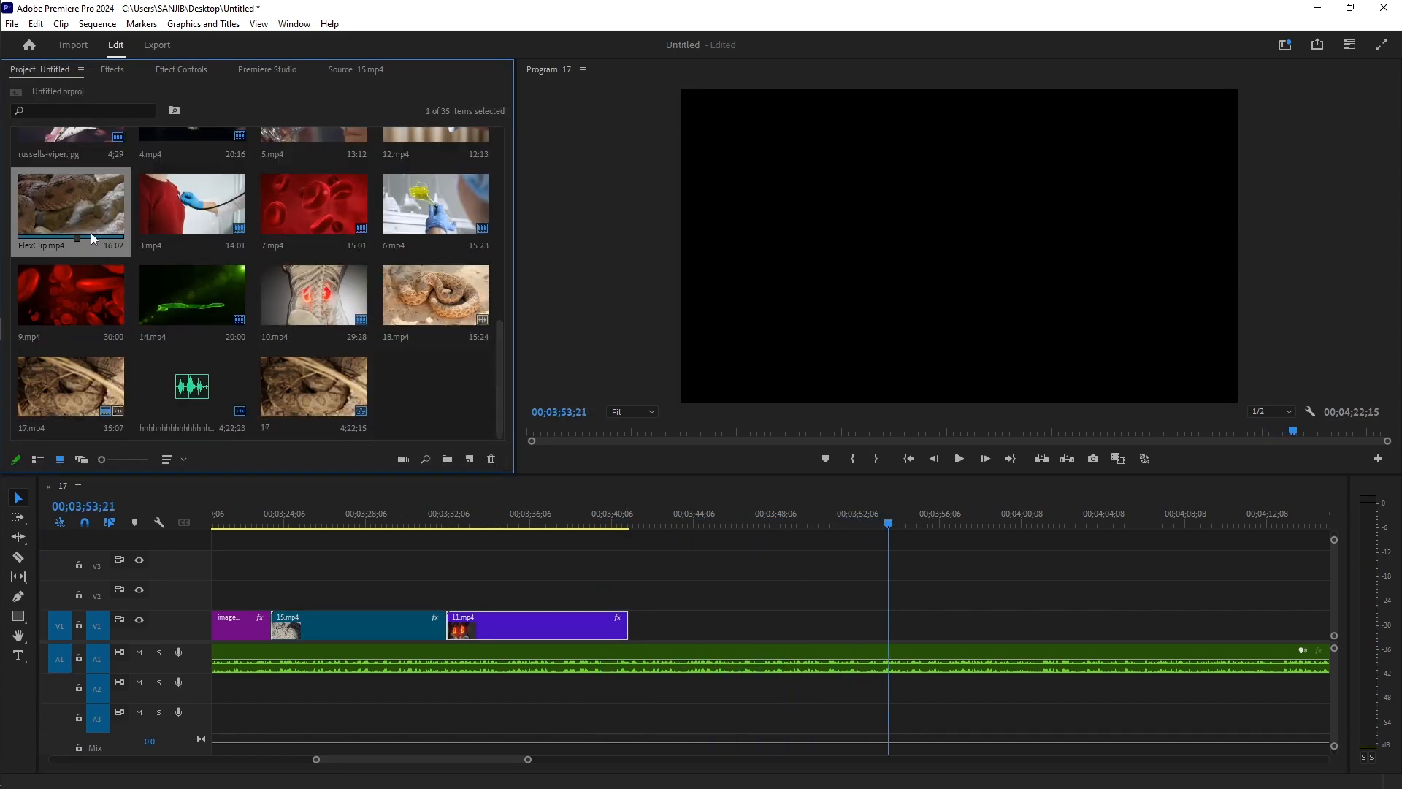
scroll(94, 248, up, 10)
scroll(593, 661, down, 3)
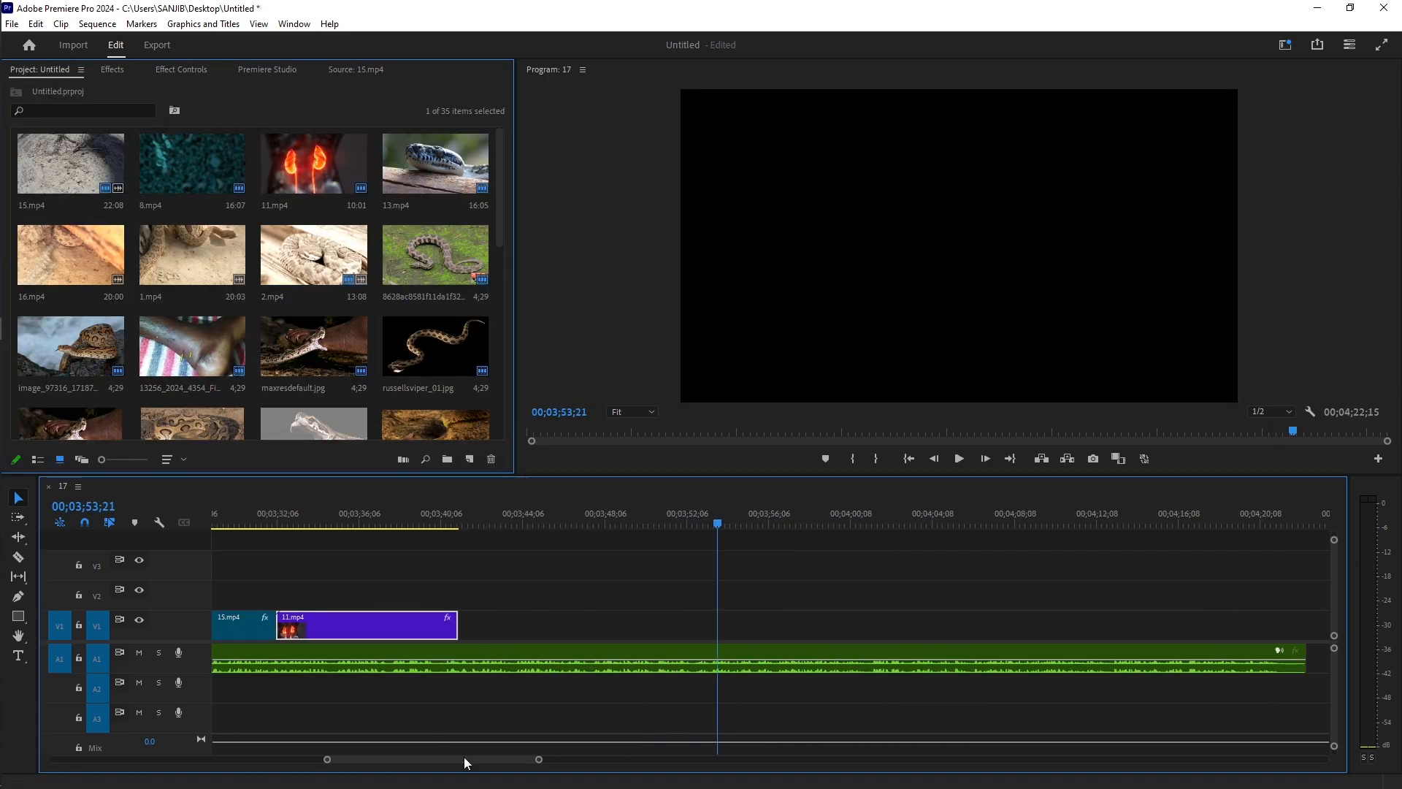
drag(539, 760, 587, 759)
scroll(92, 241, down, 7)
right_click(698, 596)
drag(91, 232, 644, 627)
click(738, 280)
click(673, 689)
key(Delete)
drag(813, 627, 725, 627)
Step: Add 2.mp4 to V1 directly after FlexClip.mp4, unlink its audio and delete that audio
drag(501, 365, 501, 211)
double_click(314, 252)
click(41, 70)
drag(314, 252, 825, 627)
right_click(785, 685)
click(826, 280)
click(821, 688)
key(Delete)
Step: Trim 2.mp4's end to about 00;03;58;16 and scale it up to fill the frame
drag(890, 626, 832, 625)
click(181, 70)
drag(204, 158, 232, 157)
Step: Add 1.mp4 to V1 directly after 2.mp4, unlink its audio and delete that audio
click(40, 70)
drag(184, 249, 865, 598)
right_click(904, 599)
click(942, 280)
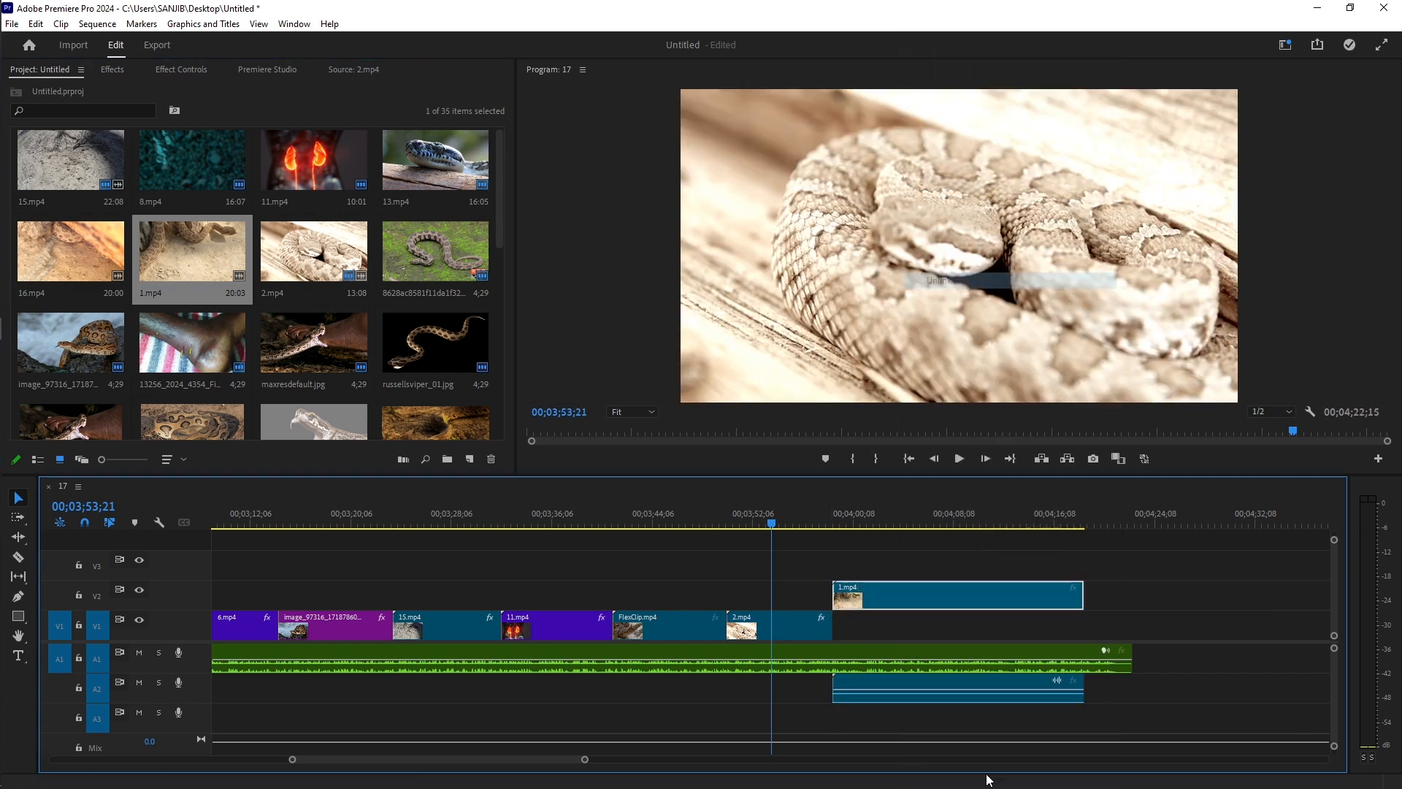
click(971, 689)
key(Delete)
drag(949, 598, 950, 626)
Step: Set 1.mp4's Scale to 154 and trim its end to about 00;04;08;03
drag(772, 523, 920, 522)
click(181, 70)
drag(201, 159, 240, 160)
drag(1083, 627, 951, 627)
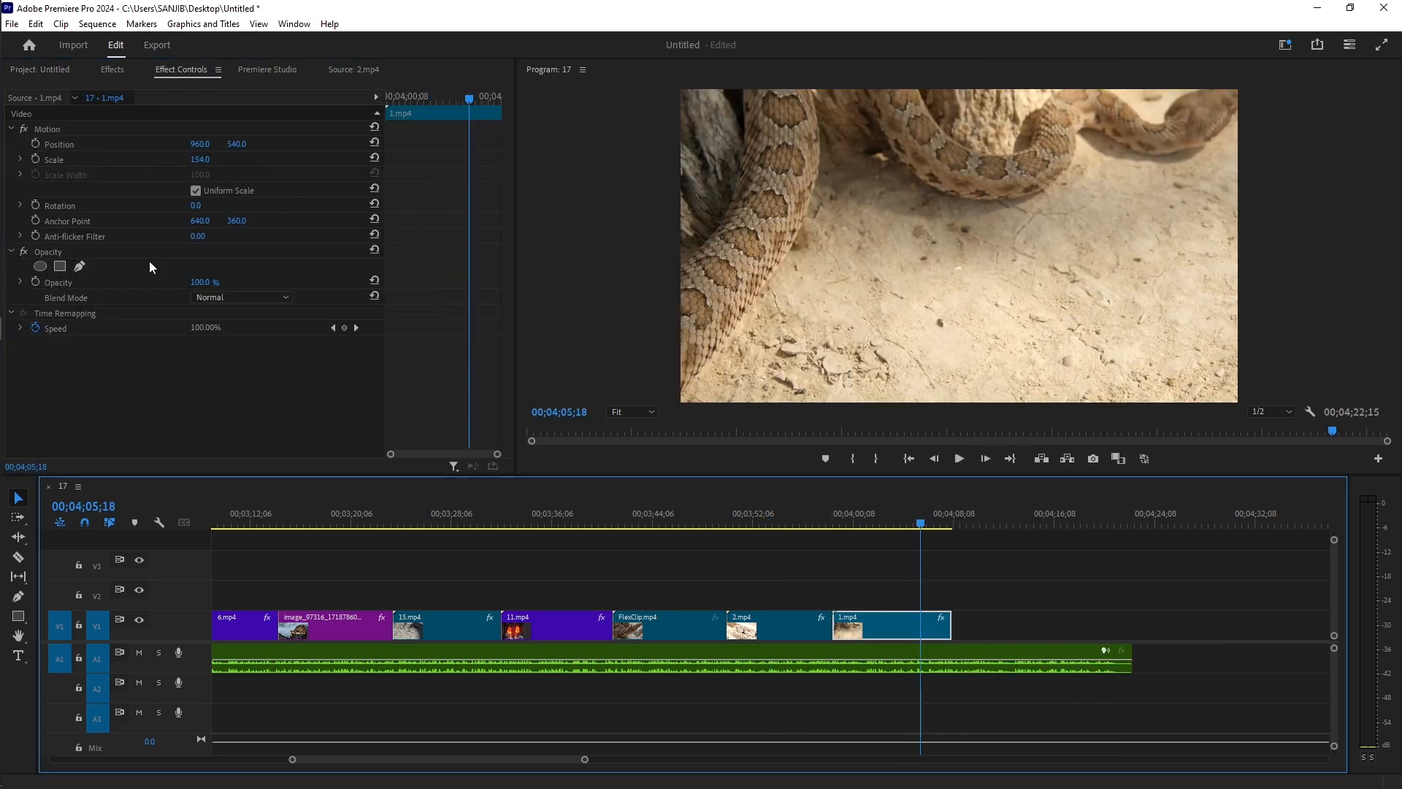
Step: Add 16.mp4 without its audio to V1 directly after 1.mp4 and trim its end to about 00;04;15;05
click(40, 70)
drag(71, 252, 973, 626)
click(1022, 688)
key(Delete)
drag(920, 523, 953, 523)
drag(1197, 622, 1040, 621)
Step: Add 18.mp4 to V1 directly after 16.mp4 and delete its linked audio
scroll(371, 283, down, 5)
drag(436, 347, 1152, 699)
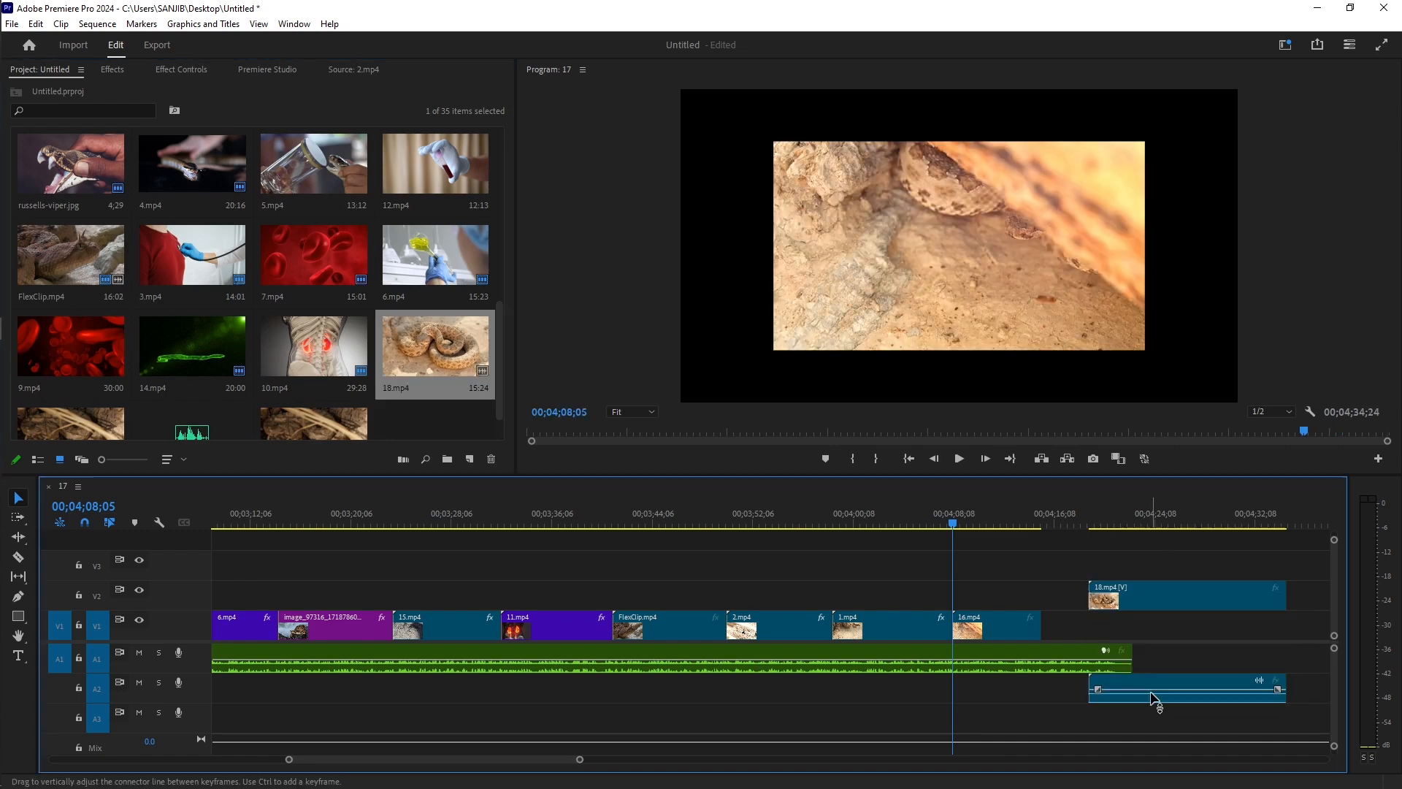
click(1180, 695)
key(Delete)
drag(1184, 597, 1137, 626)
Step: Set 16.mp4's Scale to 155 so it fills the frame
drag(953, 523, 999, 523)
click(999, 626)
click(181, 70)
drag(200, 159, 240, 159)
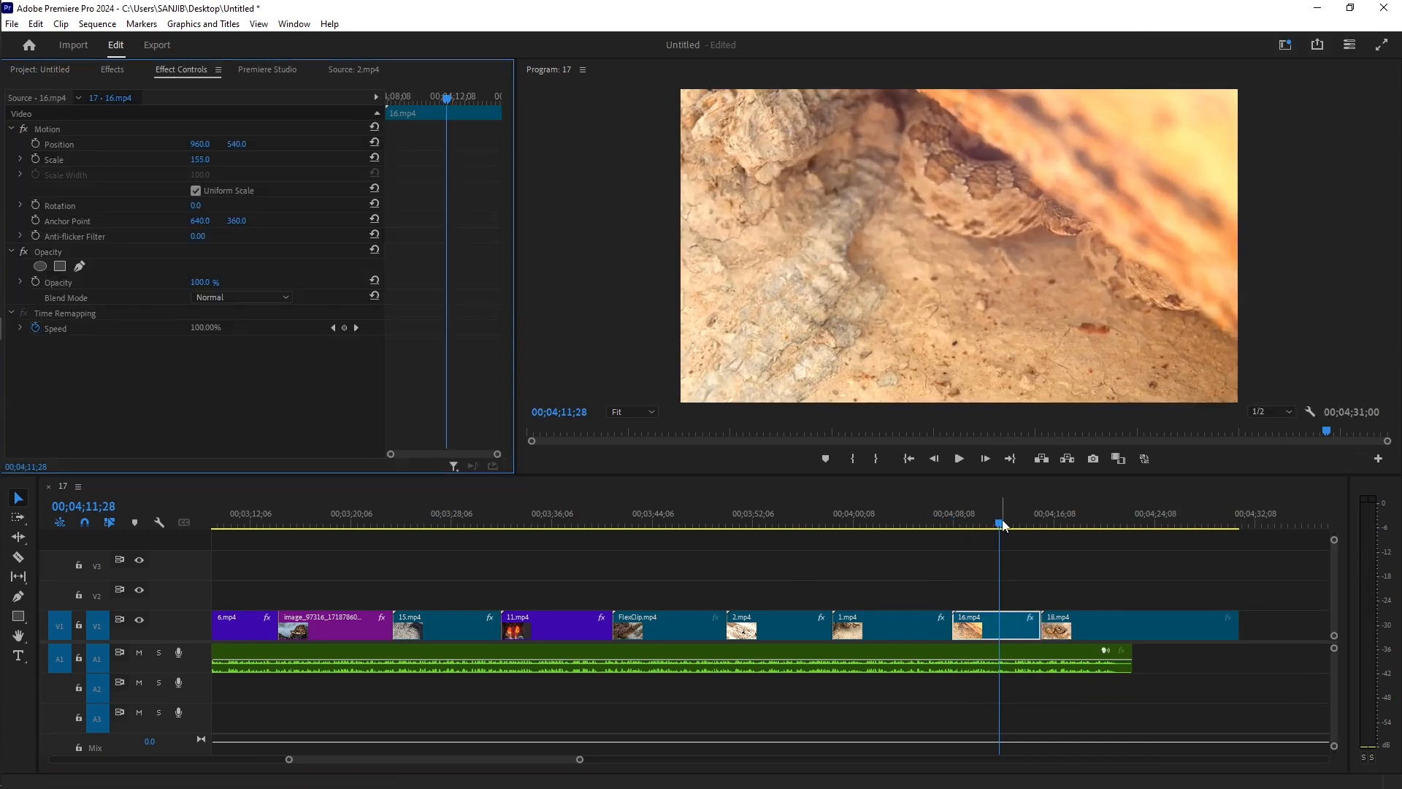
Step: Trim 18.mp4's end to the end of the audio track at 00;04;22;15 and set its Scale to 151
drag(1003, 524, 1078, 523)
drag(1237, 626, 1131, 626)
click(1103, 628)
drag(200, 159, 238, 159)
click(23, 157)
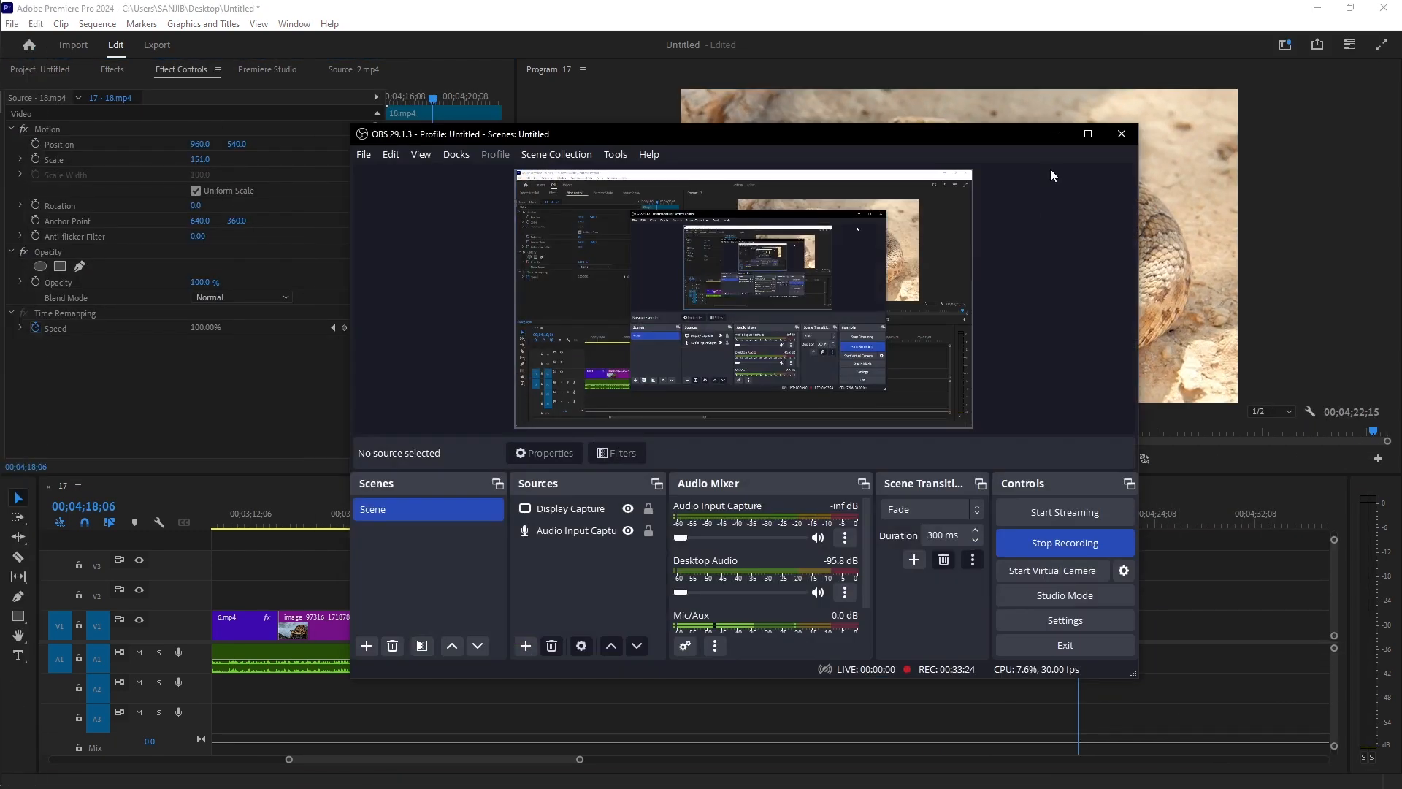
Step: Scrub the sequence from its end back to about 00;03;48;01 to review the final clips
click(1077, 525)
drag(1084, 529, 704, 514)
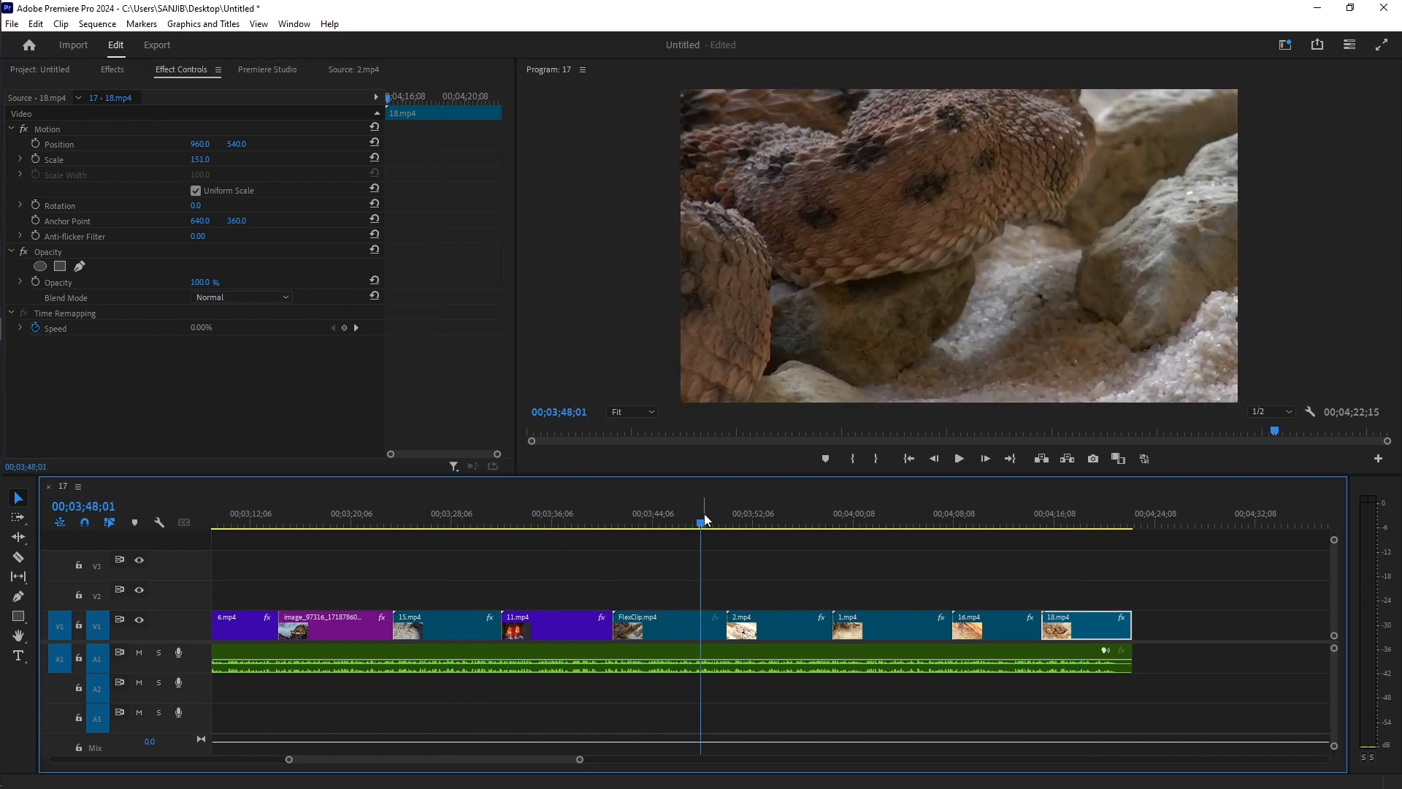